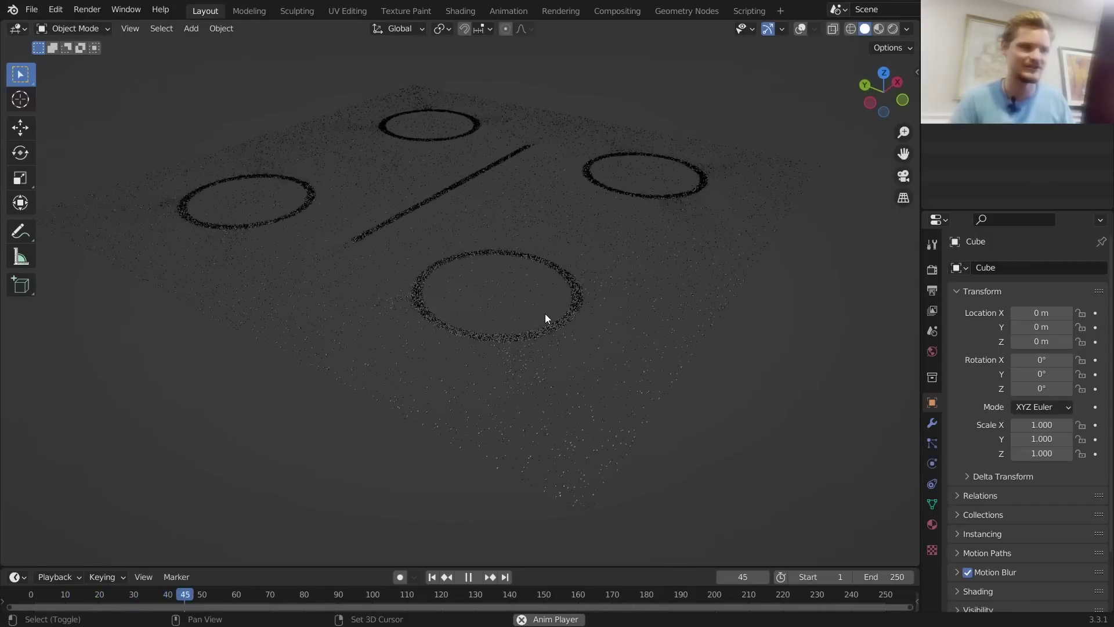
Replay the finished particle animation from the first frame and examine how the particles gather into rings and a line
{"action": "key", "text": "shift+Left"}
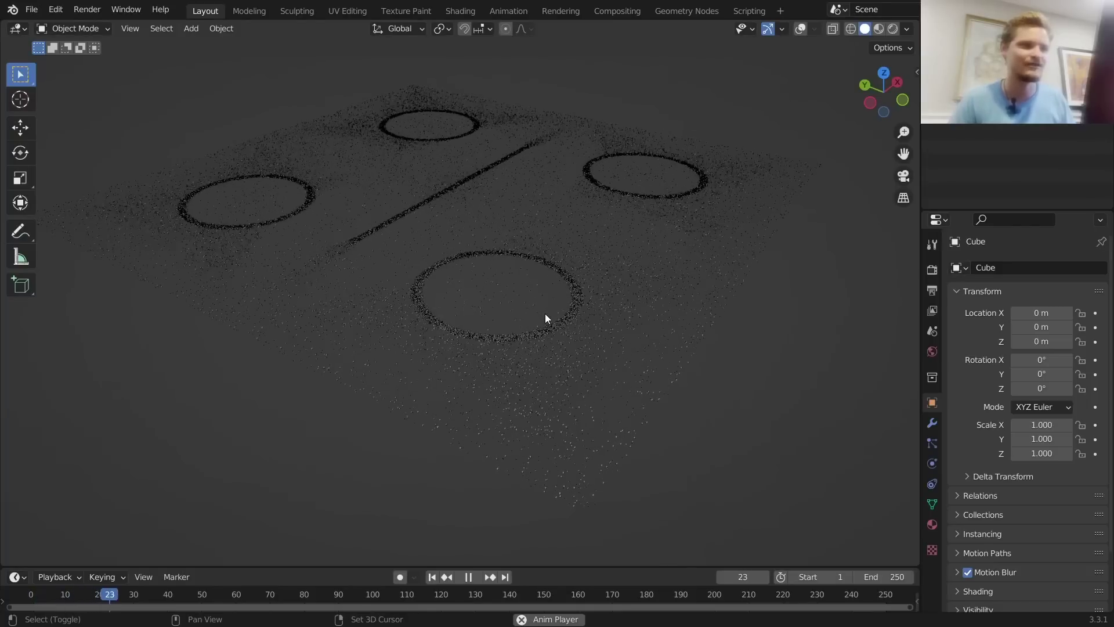
{"action": "key", "text": "shift+Left"}
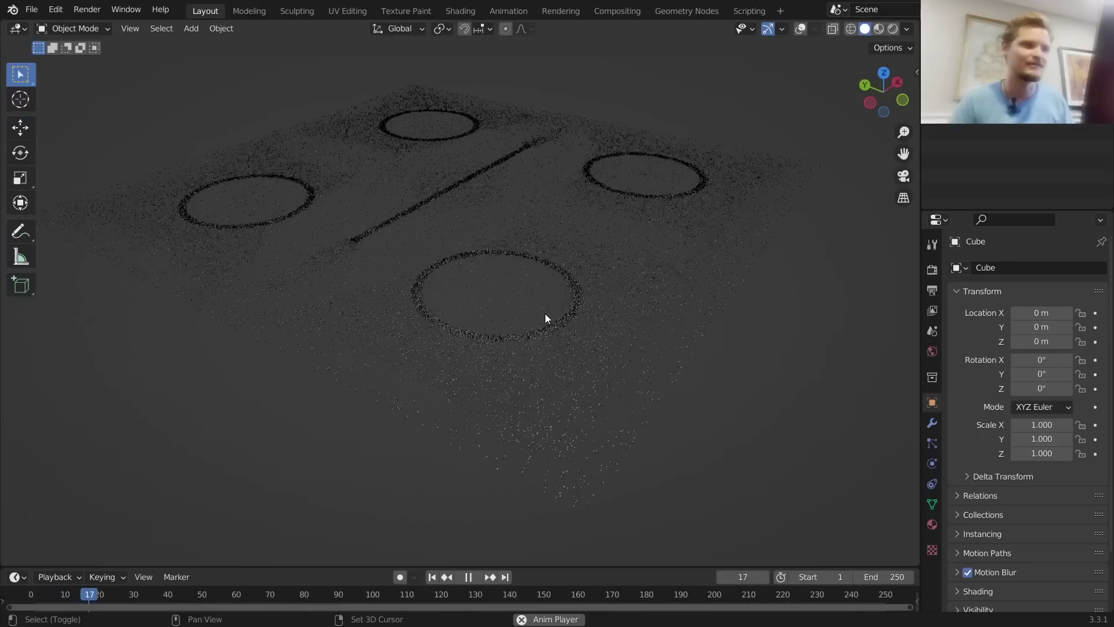
{"action": "key", "text": "space"}
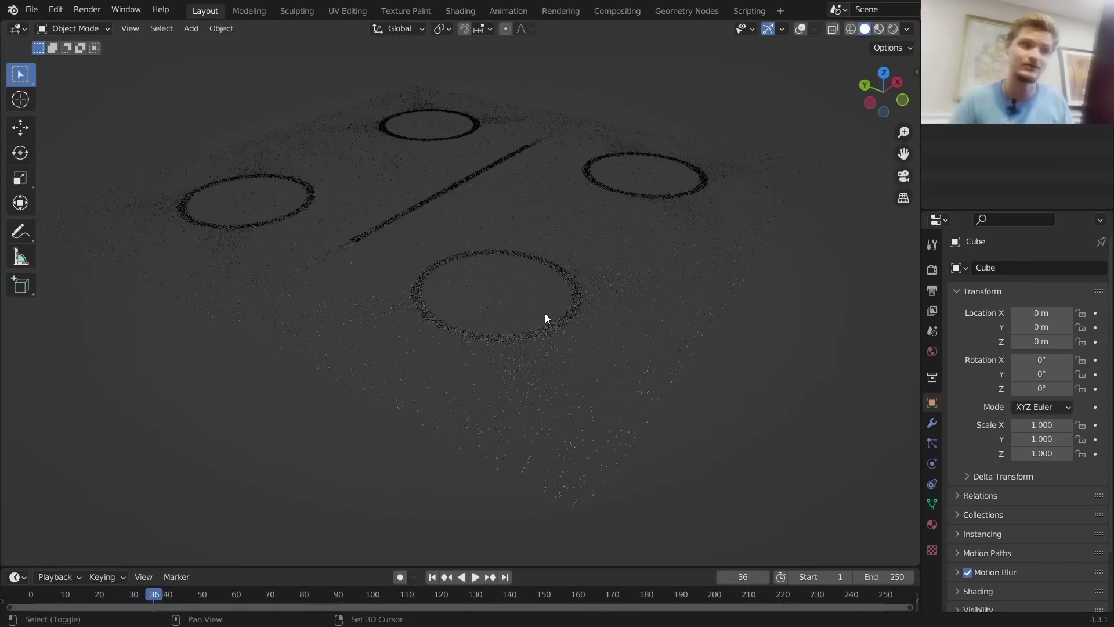
{"action": "key", "text": "shift+Left"}
{"action": "key", "text": "space"}
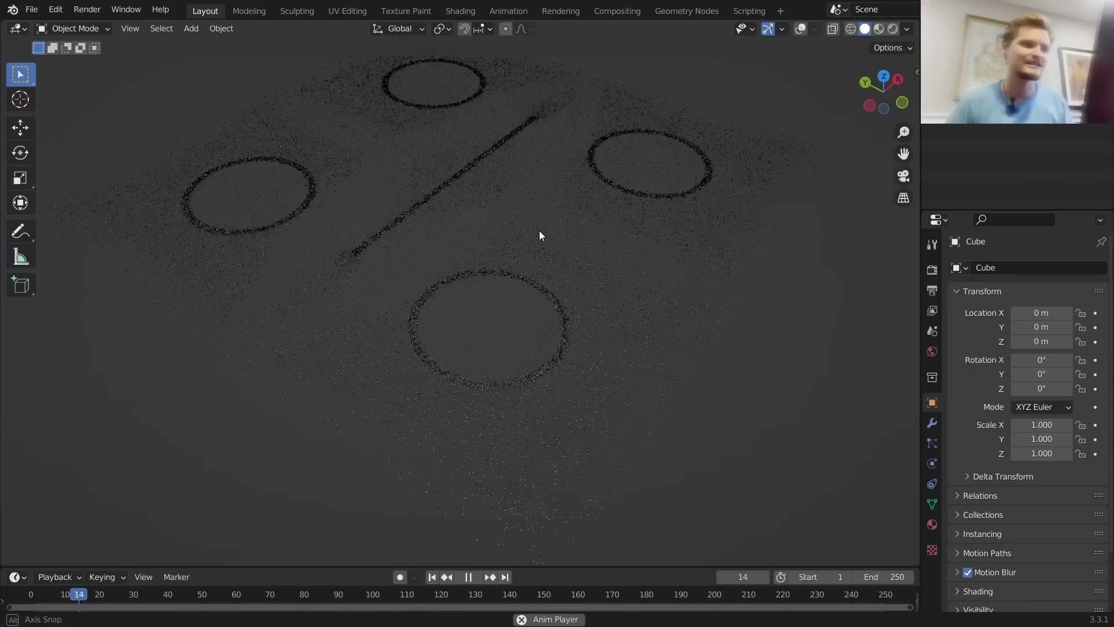
{"action": "key", "text": "space"}
{"action": "key", "text": "shift+Left"}
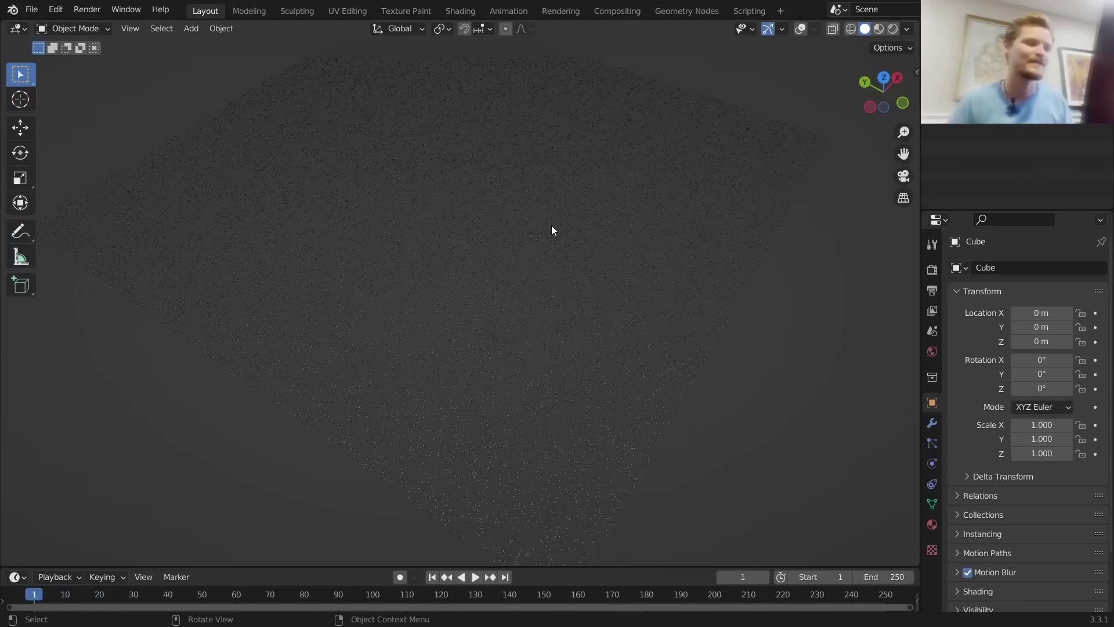
{"action": "key", "text": "space"}
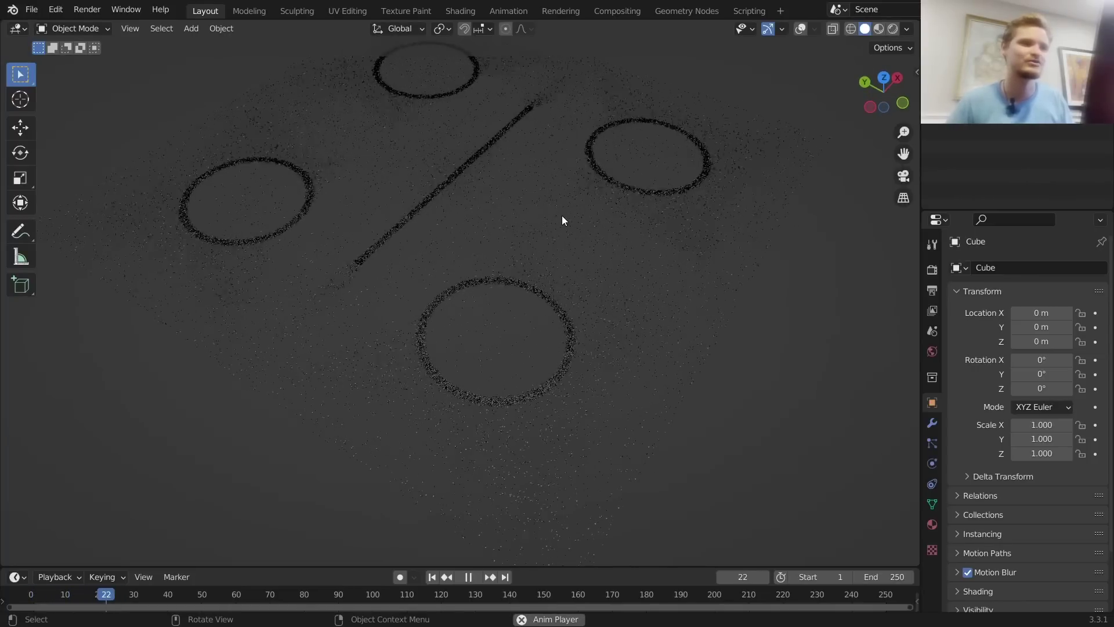
{"action": "key", "text": "space"}
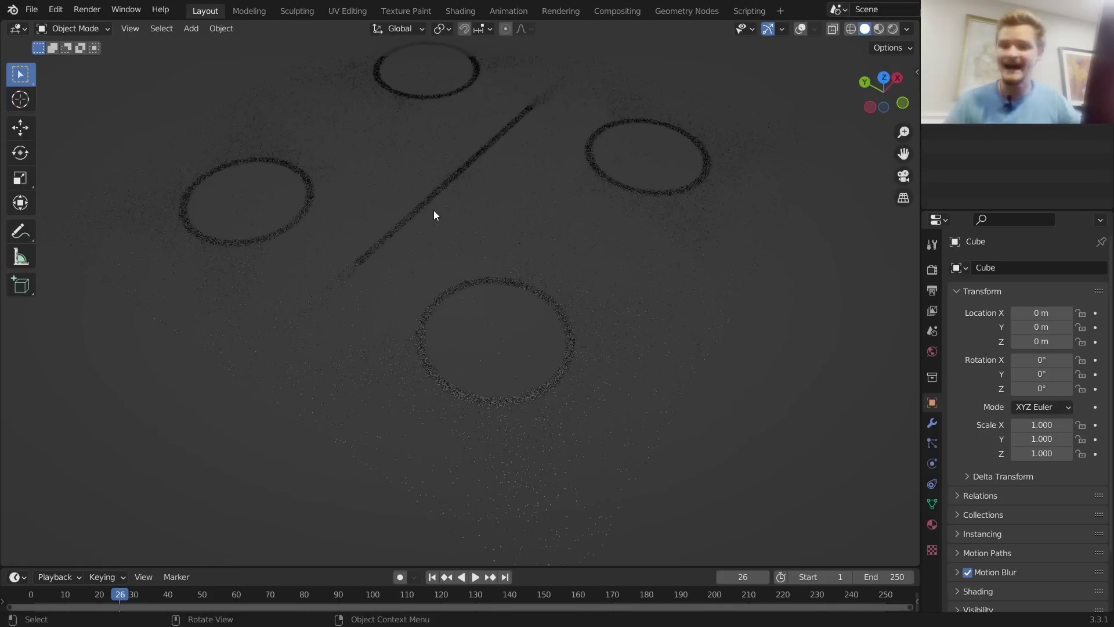
Create a new General file without saving the current scene
{"action": "key", "text": "ctrl+n"}
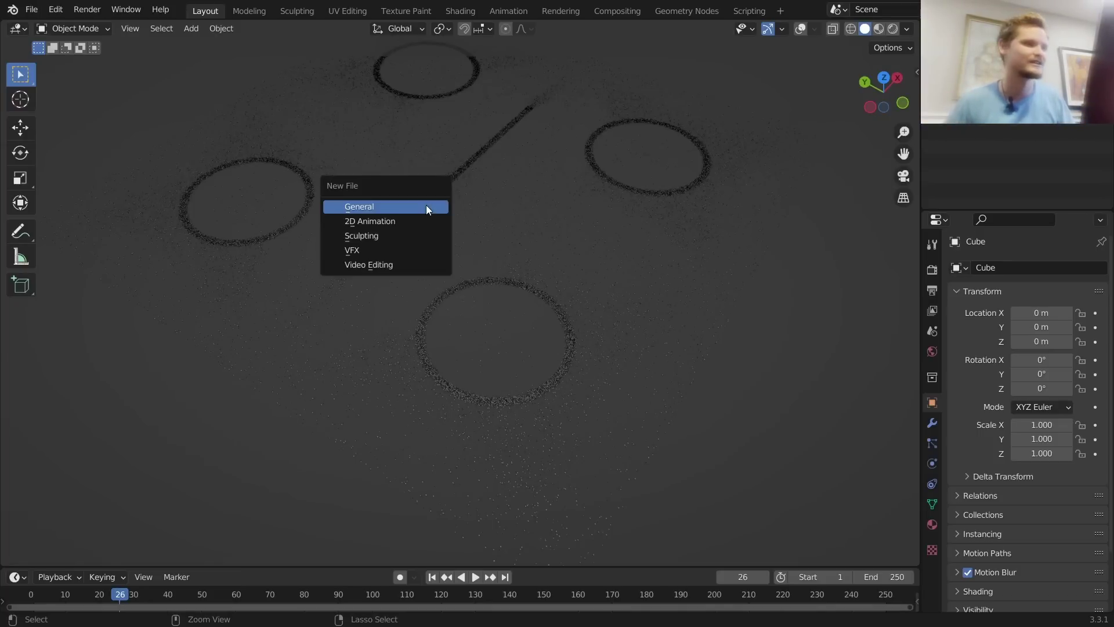
{"action": "left_click", "coordinate": [426, 206]}
{"action": "left_click", "coordinate": [573, 338]}
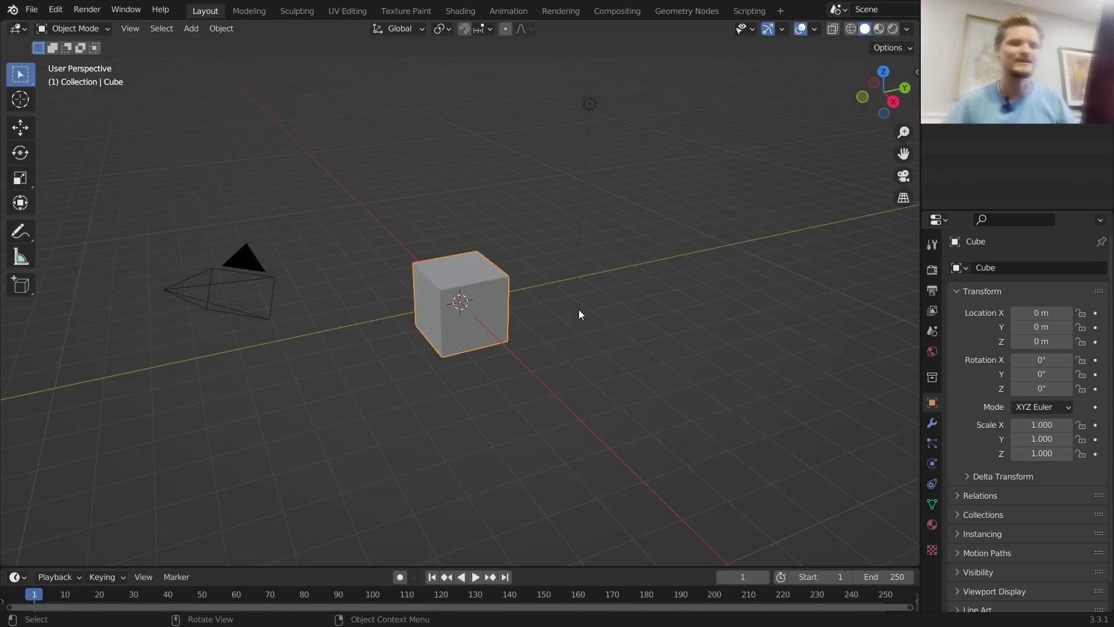
Create a geometry node tree on the default cube in the Geometry Nodes workspace and delete its Group Input node
{"action": "left_click", "coordinate": [688, 11]}
{"action": "left_click", "coordinate": [453, 340]}
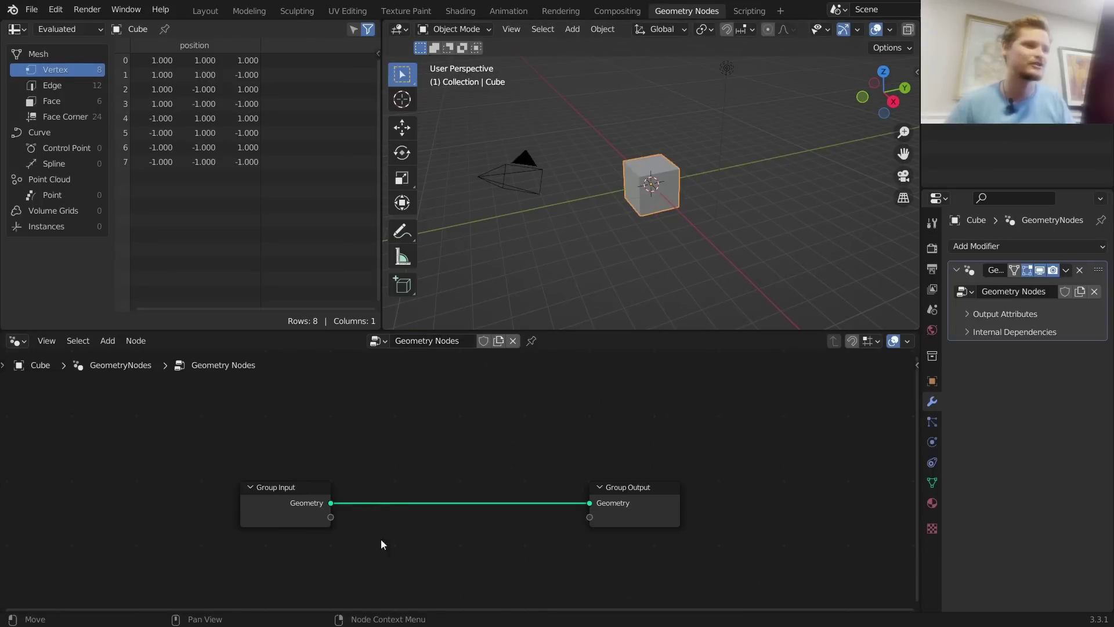
{"action": "left_click_drag", "start_coordinate": [374, 561], "coordinate": [213, 447]}
{"action": "key", "text": "x"}
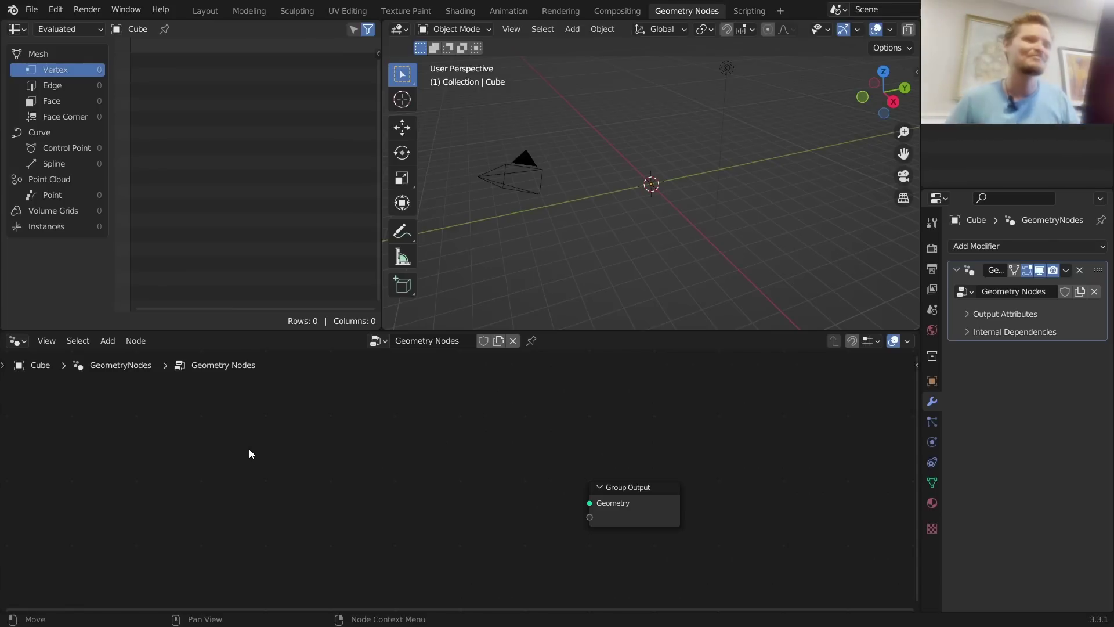
Add a Grid node and connect its mesh to the Group Output geometry
{"action": "scroll", "coordinate": [417, 504], "scroll_direction": "up", "scroll_amount": 2}
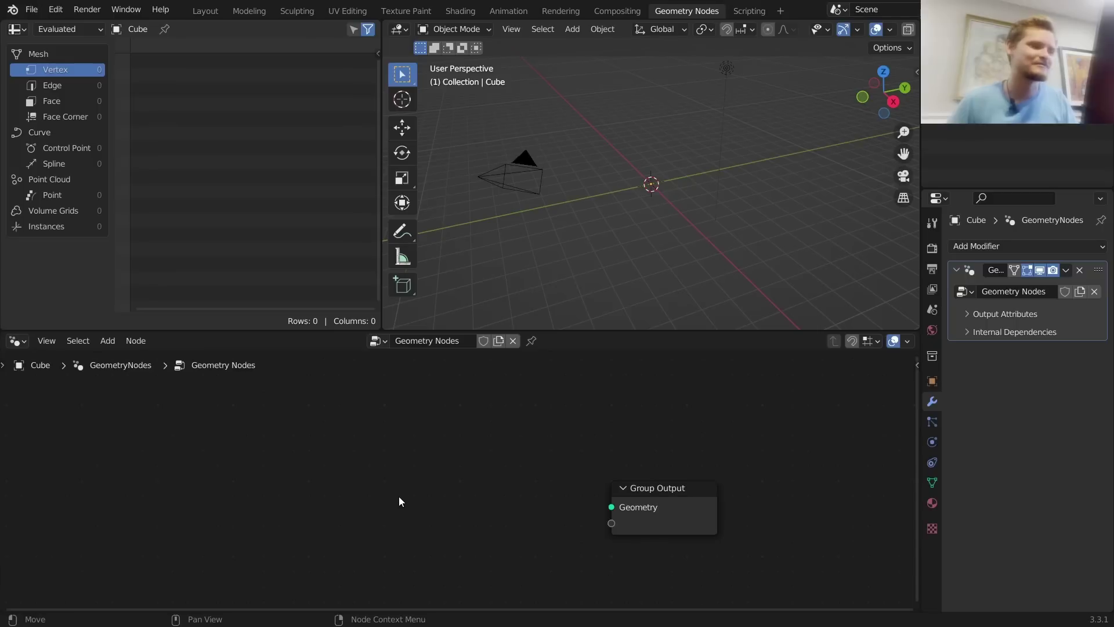
{"action": "middle_click_drag", "start_coordinate": [450, 488], "coordinate": [516, 466]}
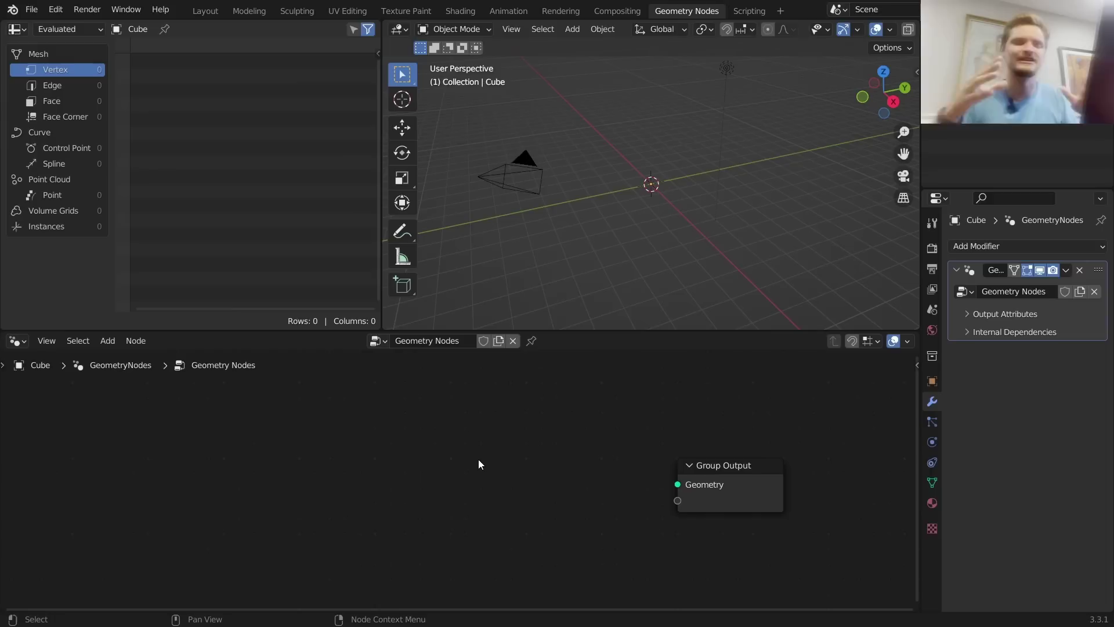
{"action": "key", "text": "shift+a"}
{"action": "left_click", "coordinate": [437, 305]}
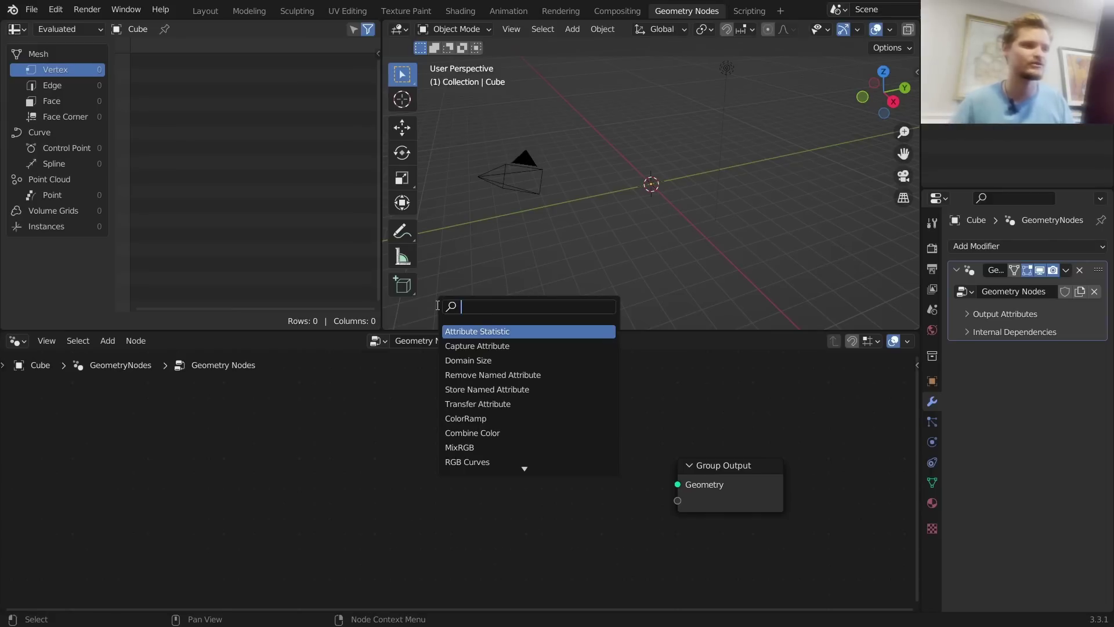
{"action": "type", "text": "grid"}
{"action": "key", "text": "Return"}
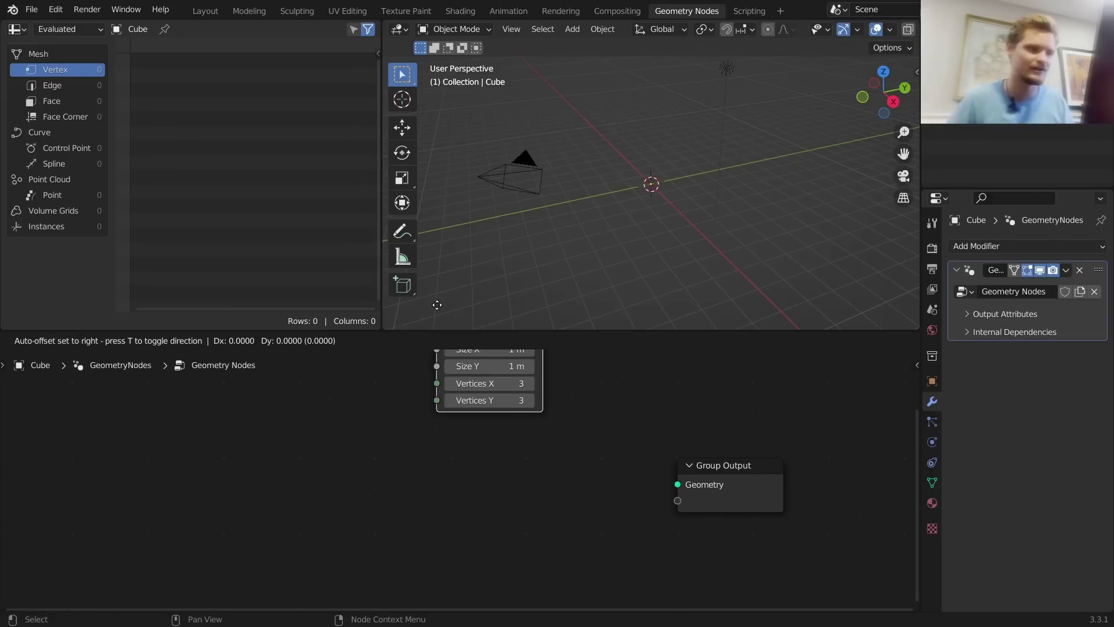
{"action": "left_click", "coordinate": [374, 434]}
{"action": "right_click_drag", "start_coordinate": [427, 468], "coordinate": [905, 465], "text": "alt"}
Set the grid's Size X and Size Y to 2 m
{"action": "scroll", "coordinate": [662, 186], "scroll_direction": "up", "scroll_amount": 6}
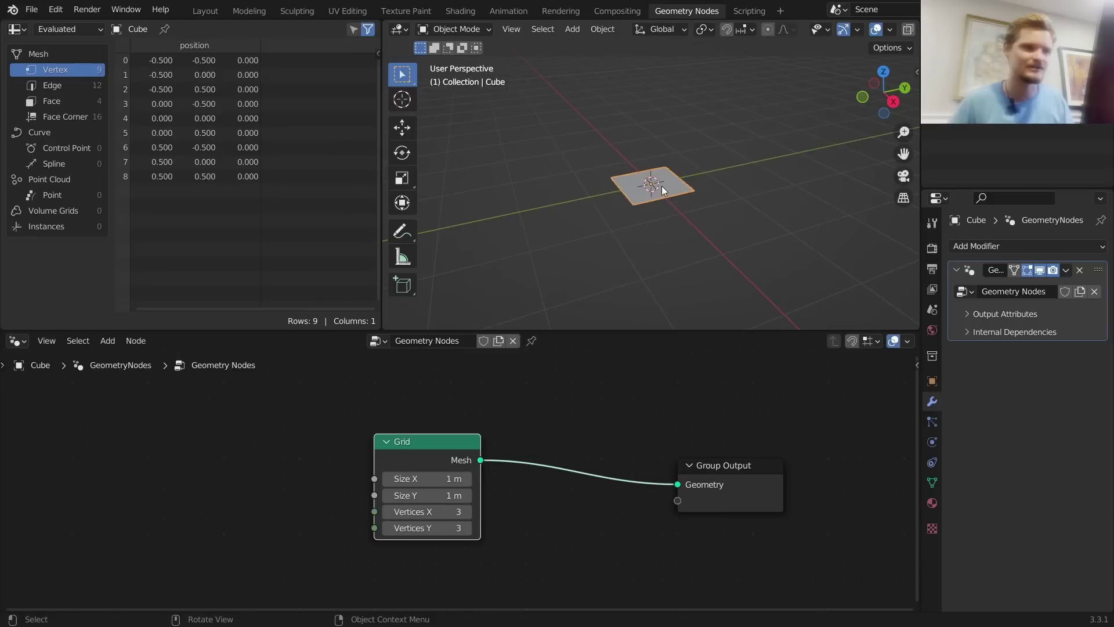
{"action": "scroll", "coordinate": [644, 175], "scroll_direction": "up", "scroll_amount": 4}
{"action": "left_click_drag", "start_coordinate": [427, 479], "coordinate": [428, 495]}
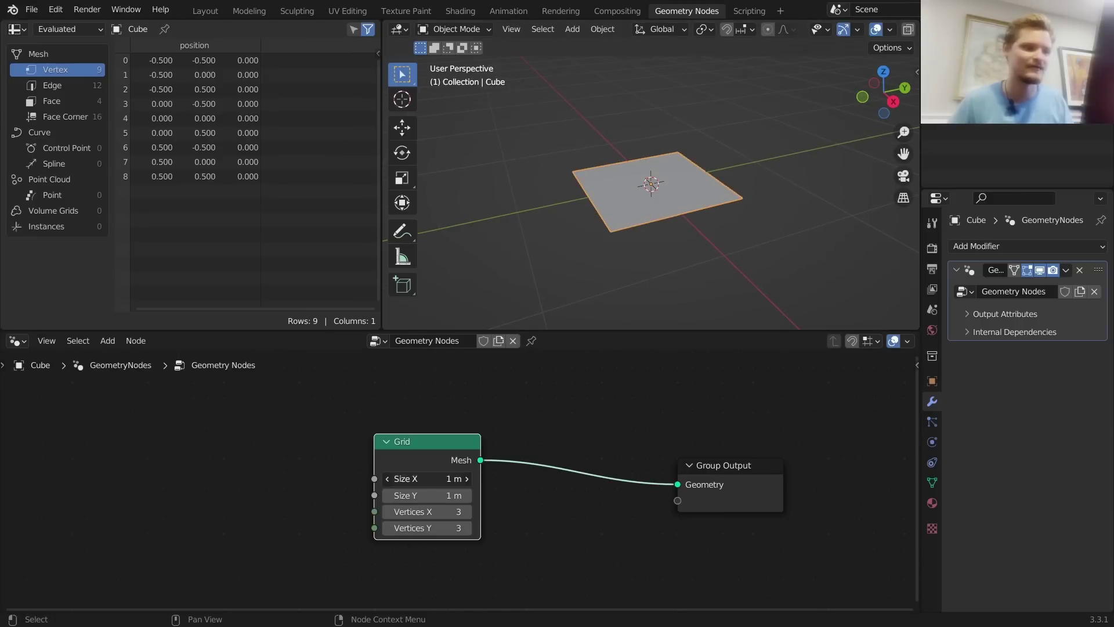
{"action": "type", "text": "2"}
{"action": "key", "text": "Return"}
Move the Grid node aside and insert a Distribute Points on Faces node between it and Group Output
{"action": "left_click_drag", "start_coordinate": [428, 437], "coordinate": [56, 462]}
{"action": "key", "text": "shift+a"}
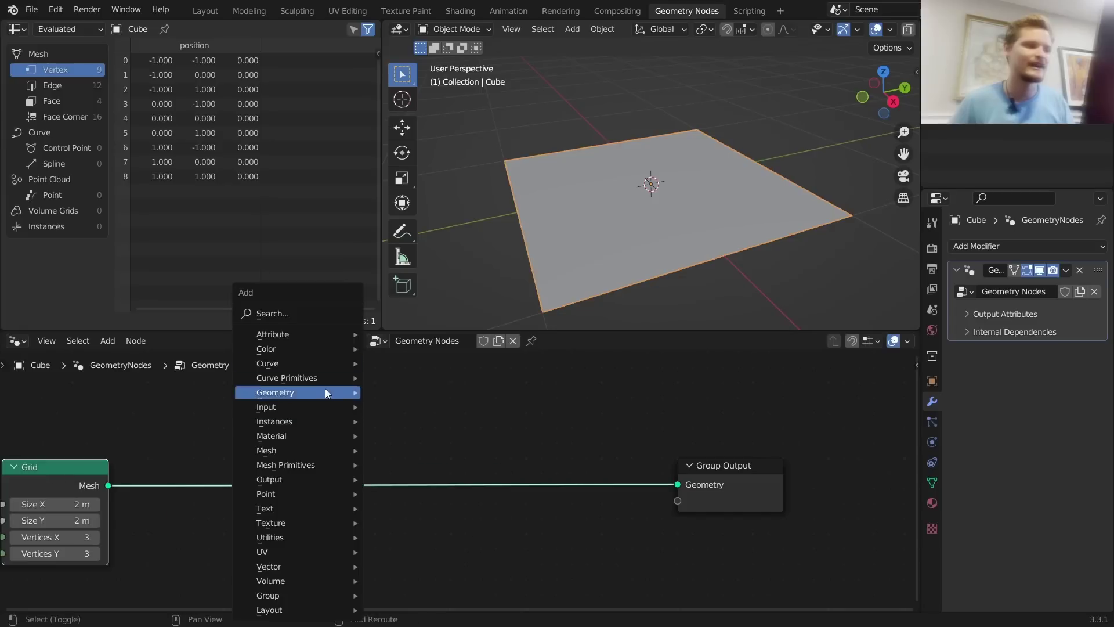
{"action": "left_click", "coordinate": [287, 310]}
{"action": "type", "text": "distribute"}
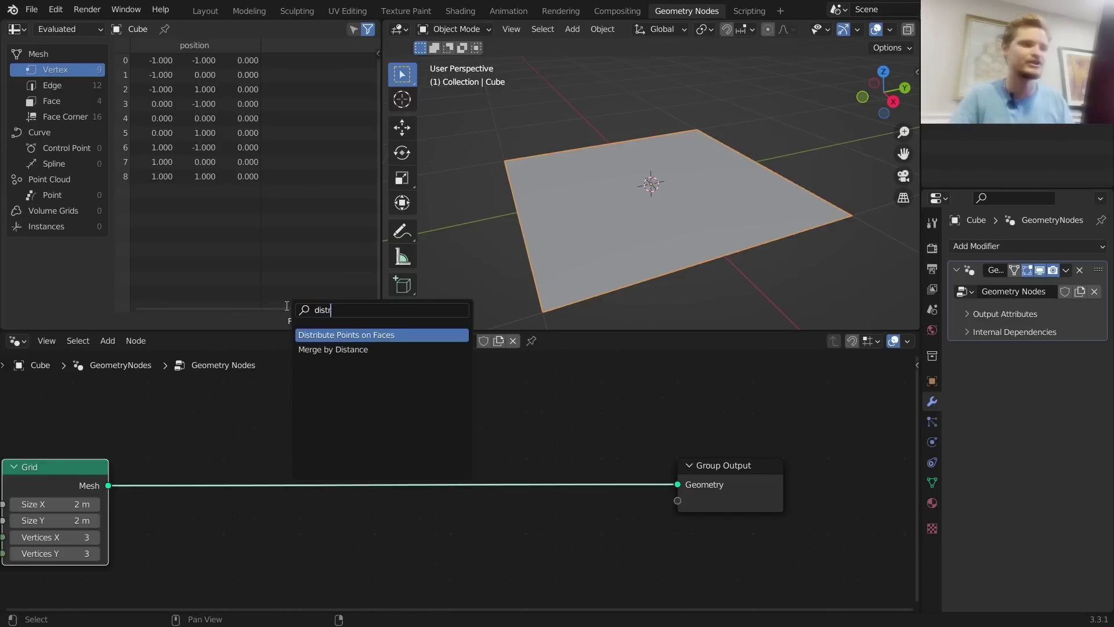
{"action": "key", "text": "Return"}
{"action": "left_click", "coordinate": [312, 412]}
Set the density of the distributed points to 1000
{"action": "left_click", "coordinate": [377, 546]}
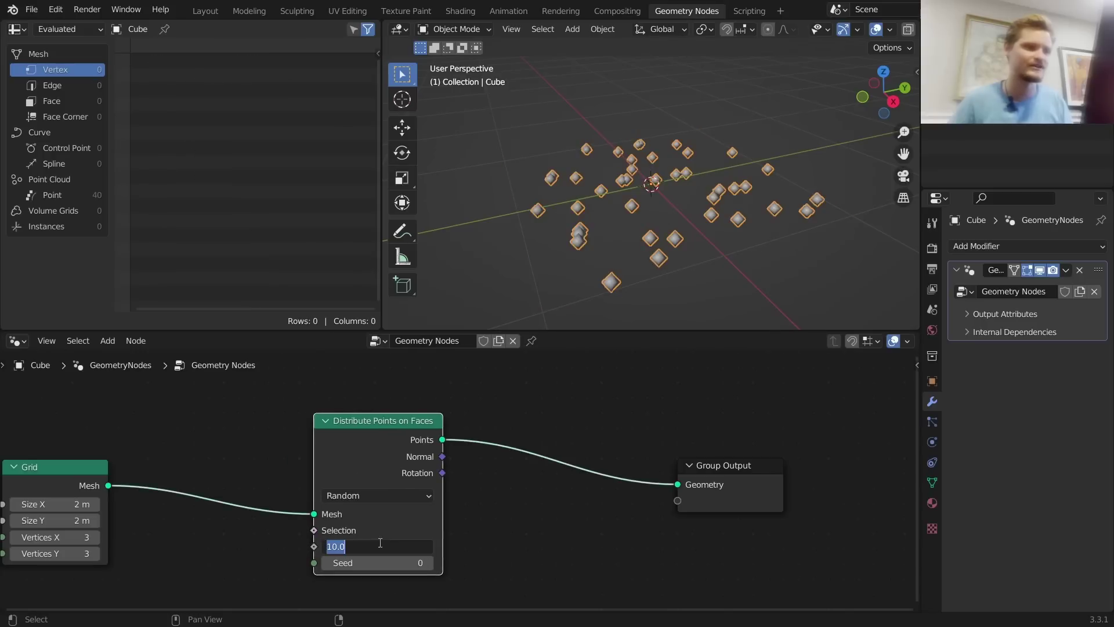
{"action": "type", "text": "1"}
{"action": "key", "text": "Return"}
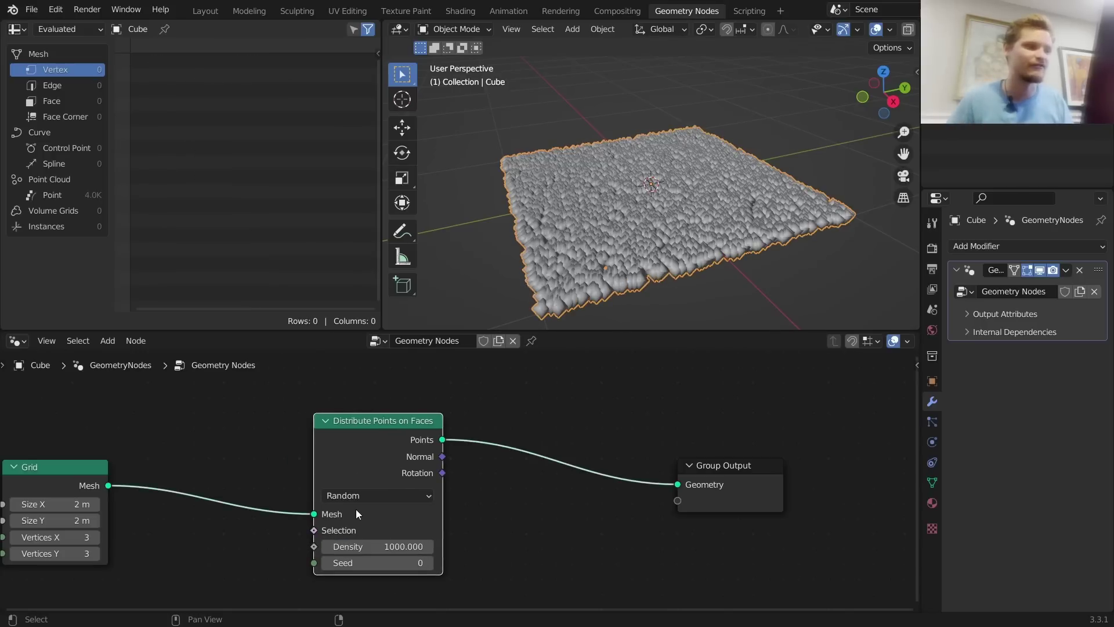
Insert an Instance on Points node between Distribute Points on Faces and Group Output
{"action": "left_click_drag", "start_coordinate": [360, 420], "coordinate": [207, 411]}
{"action": "key", "text": "shift+a"}
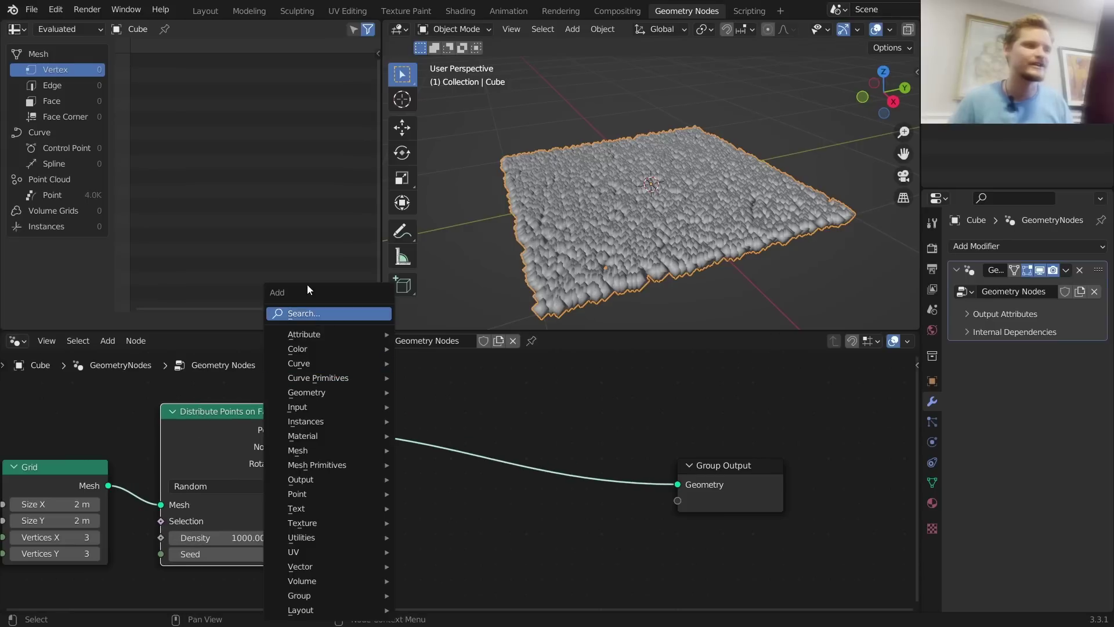
{"action": "left_click", "coordinate": [317, 311]}
{"action": "type", "text": "instance eon"}
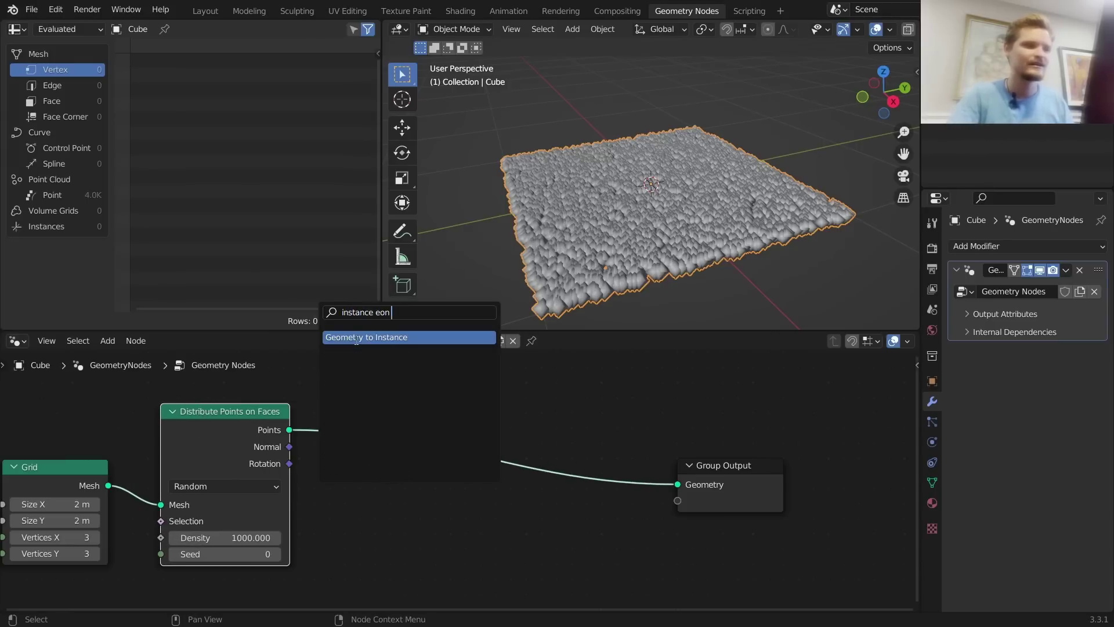
{"action": "key", "text": "ctrl+a"}
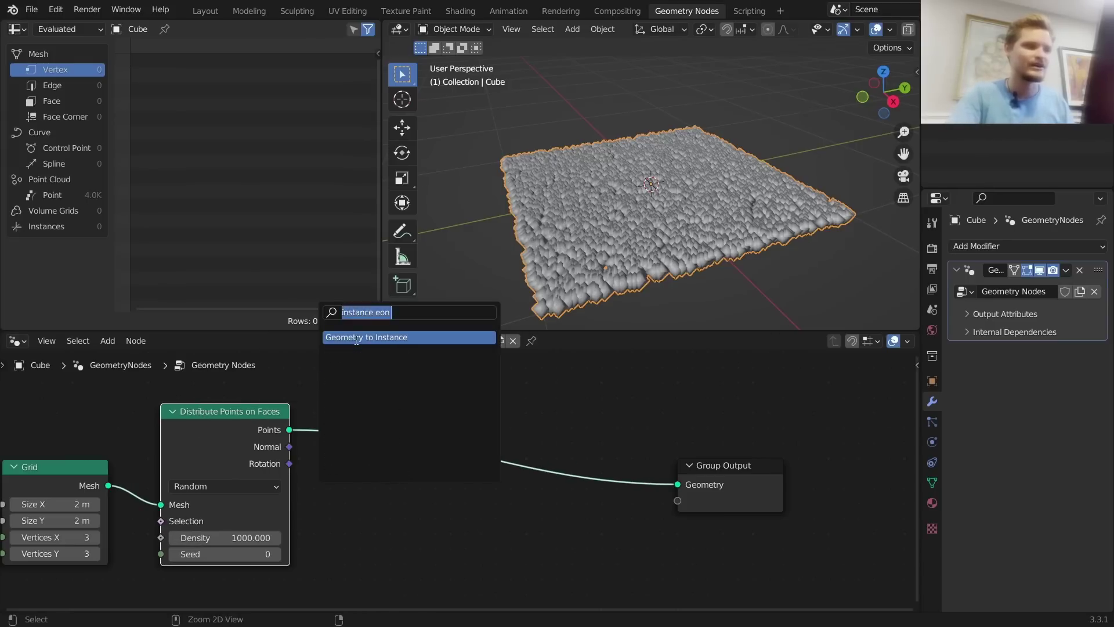
{"action": "type", "text": "instance eon"}
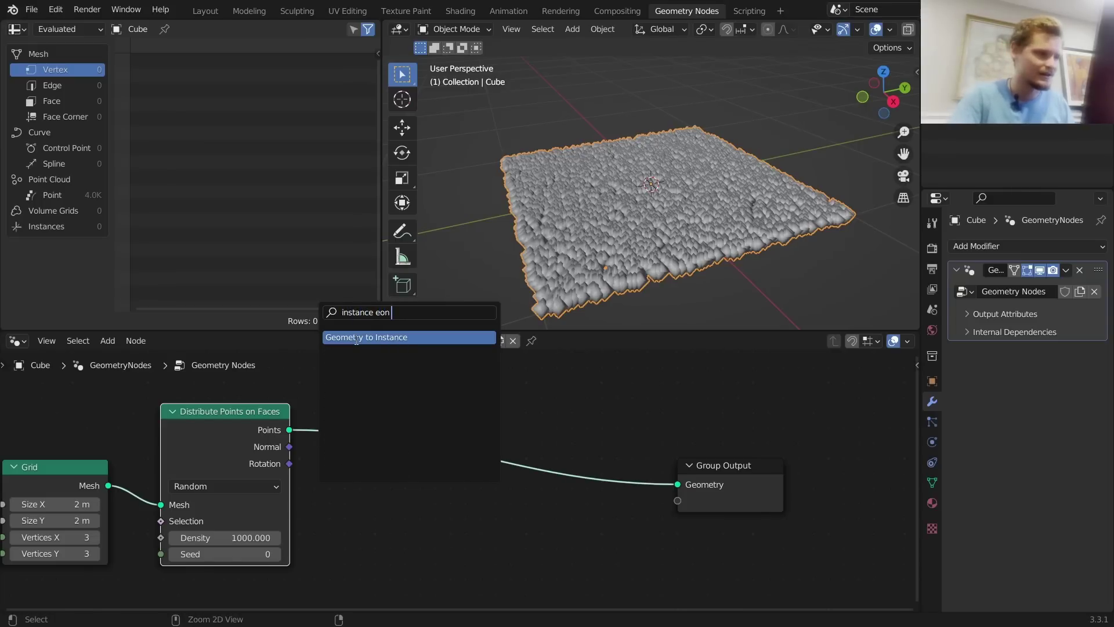
{"action": "key", "text": "ctrl+a"}
{"action": "type", "text": "instancce"}
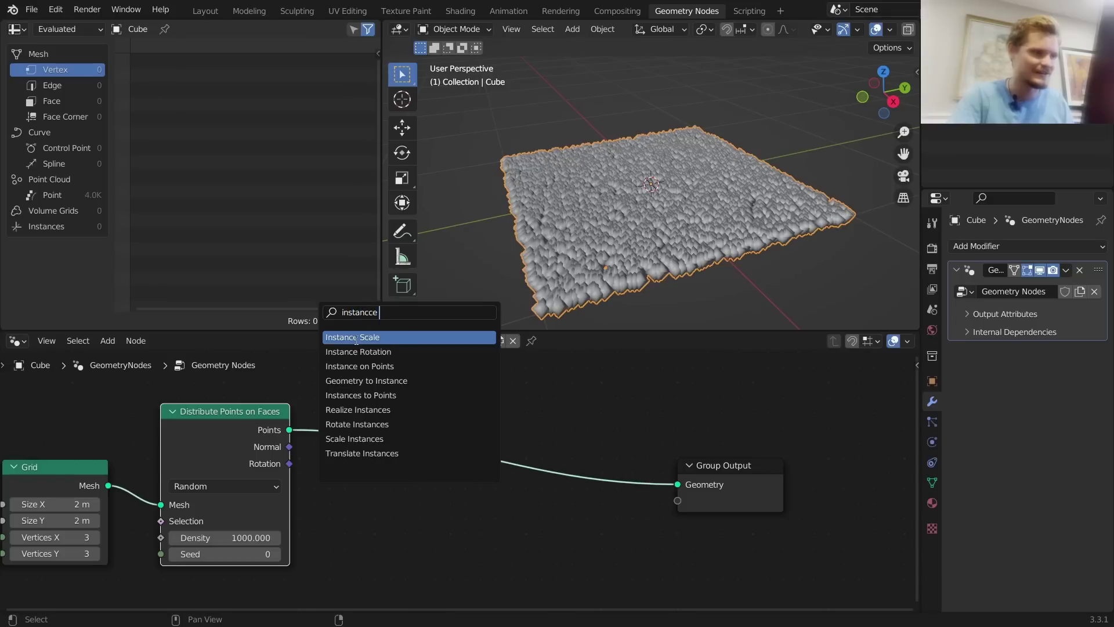
{"action": "key", "text": "BackSpace"}
{"action": "key", "text": "BackSpace"}
{"action": "type", "text": "e on"}
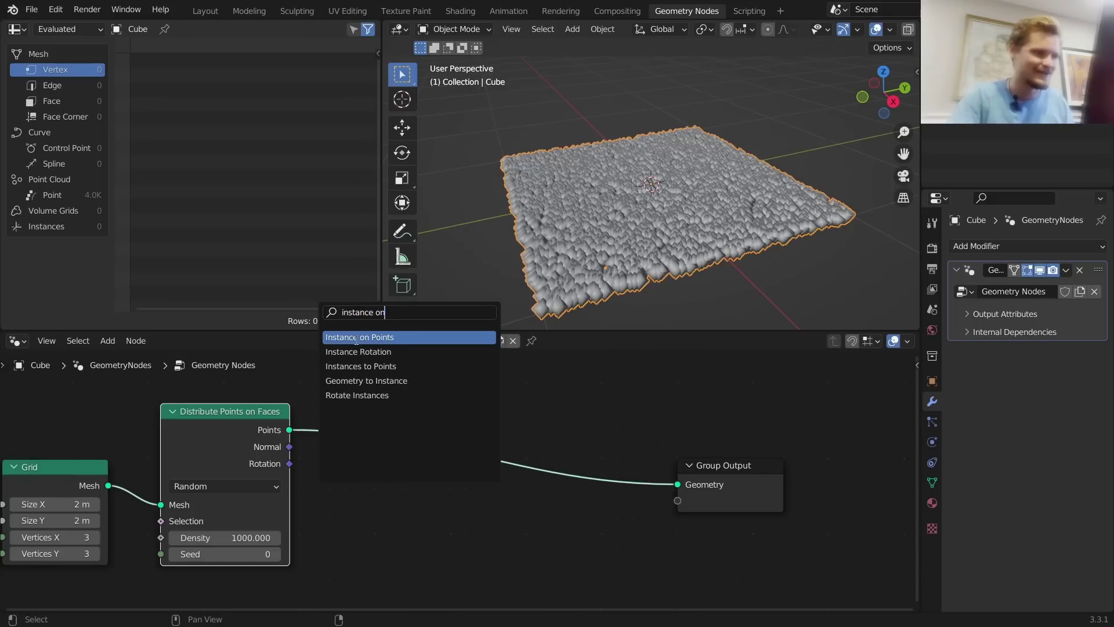
{"action": "key", "text": "Return"}
{"action": "left_click", "coordinate": [464, 423]}
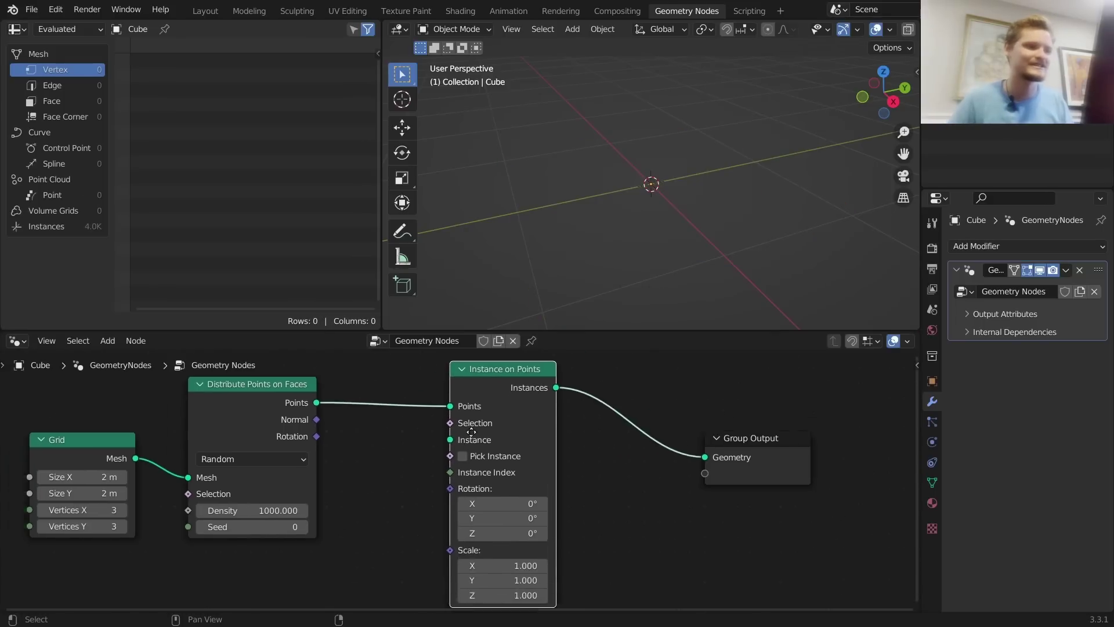
Add a Cube mesh node and connect it to the Instance input of Instance on Points
{"action": "middle_click_drag", "start_coordinate": [444, 464], "coordinate": [580, 384]}
{"action": "left_click_drag", "start_coordinate": [582, 382], "coordinate": [444, 473]}
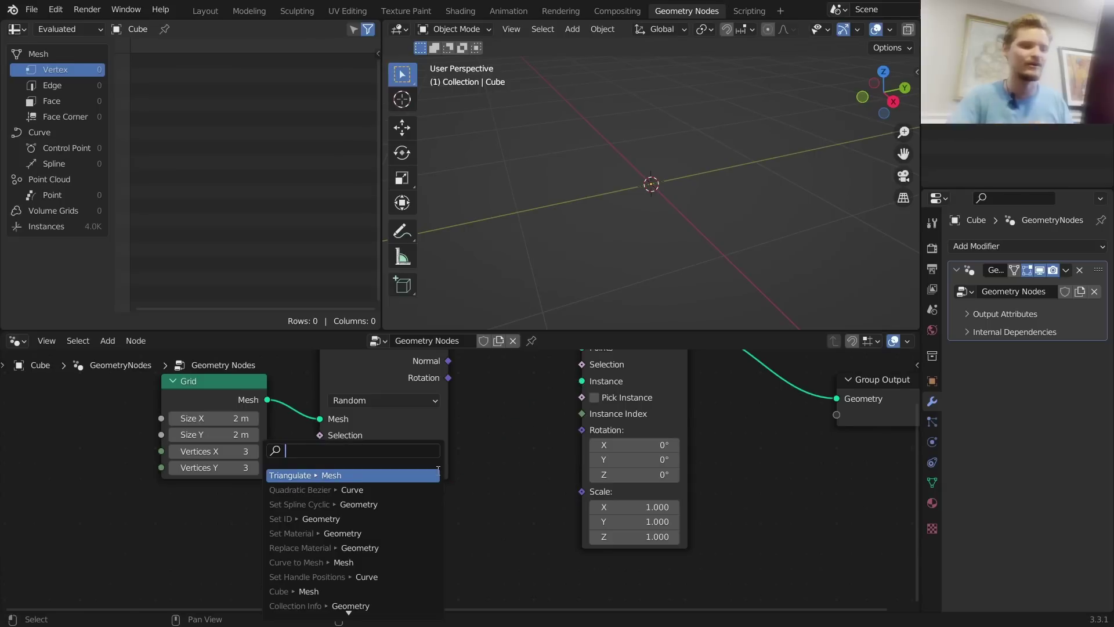
{"action": "type", "text": "cube"}
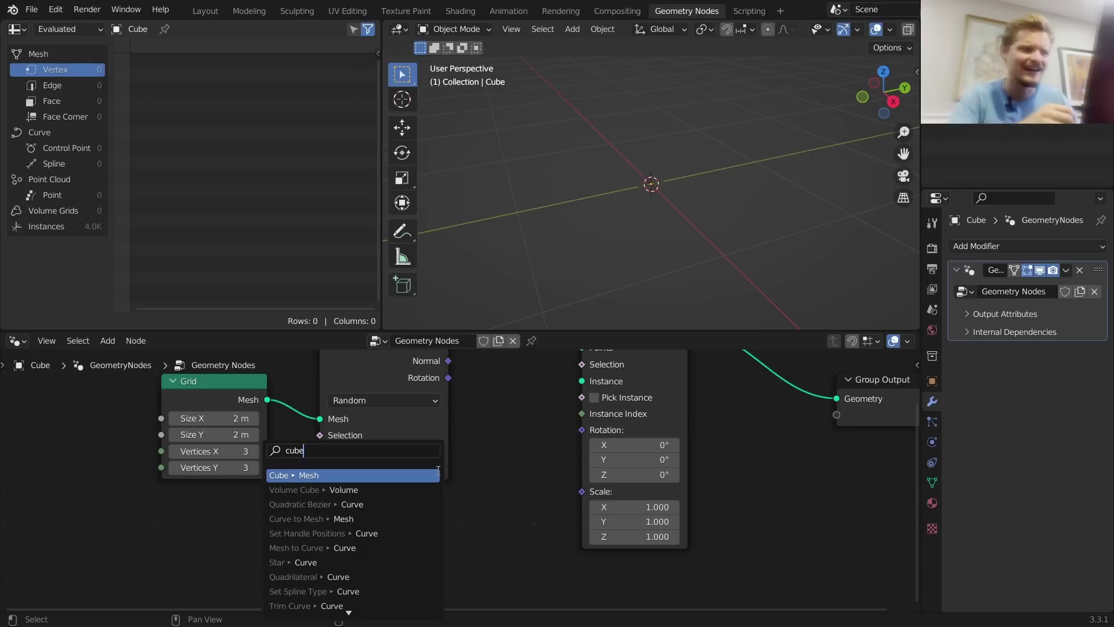
{"action": "left_click", "coordinate": [421, 475]}
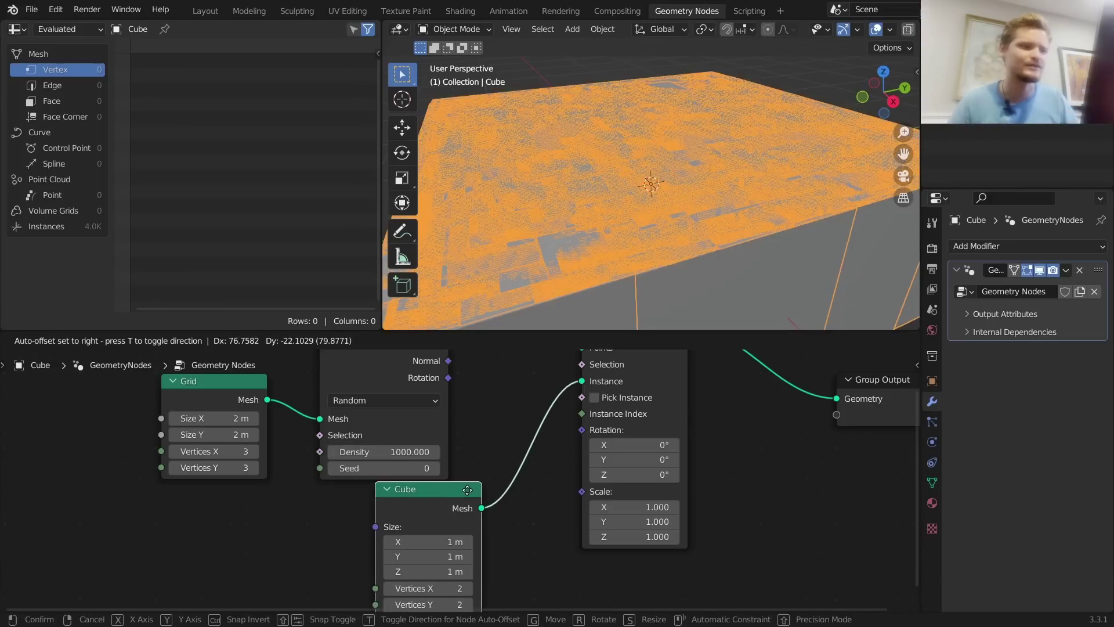
Set the Cube node's X, Y and Z size to 0.01 m and deselect the object in the viewport
{"action": "middle_click_drag", "start_coordinate": [458, 566], "coordinate": [458, 469]}
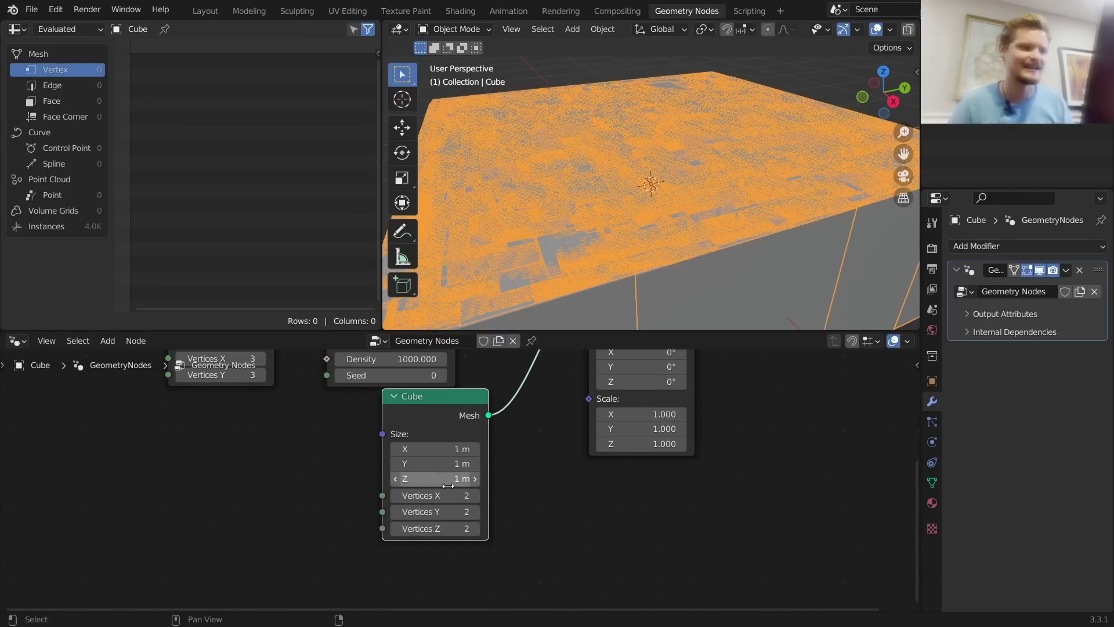
{"action": "left_click_drag", "start_coordinate": [450, 479], "coordinate": [451, 448]}
{"action": "type", "text": "0.1"}
{"action": "key", "text": "Return"}
{"action": "type", "text": "0.01"}
{"action": "key", "text": "Return"}
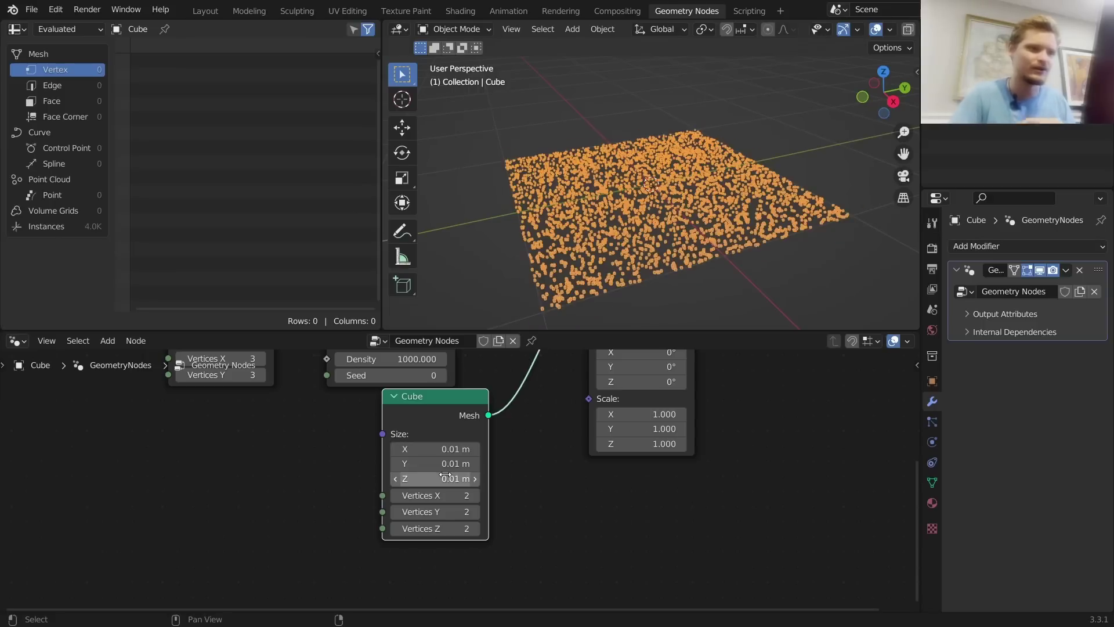
{"action": "left_click", "coordinate": [766, 275]}
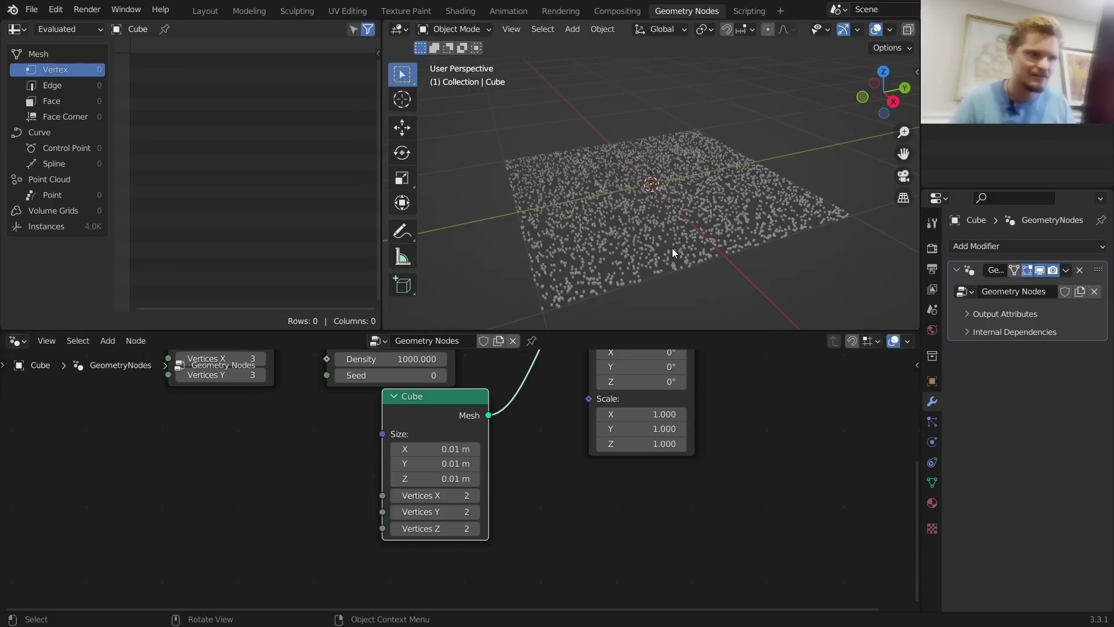
{"action": "middle_click_drag", "start_coordinate": [672, 249], "coordinate": [675, 277]}
{"action": "middle_click_drag", "start_coordinate": [408, 384], "coordinate": [426, 418]}
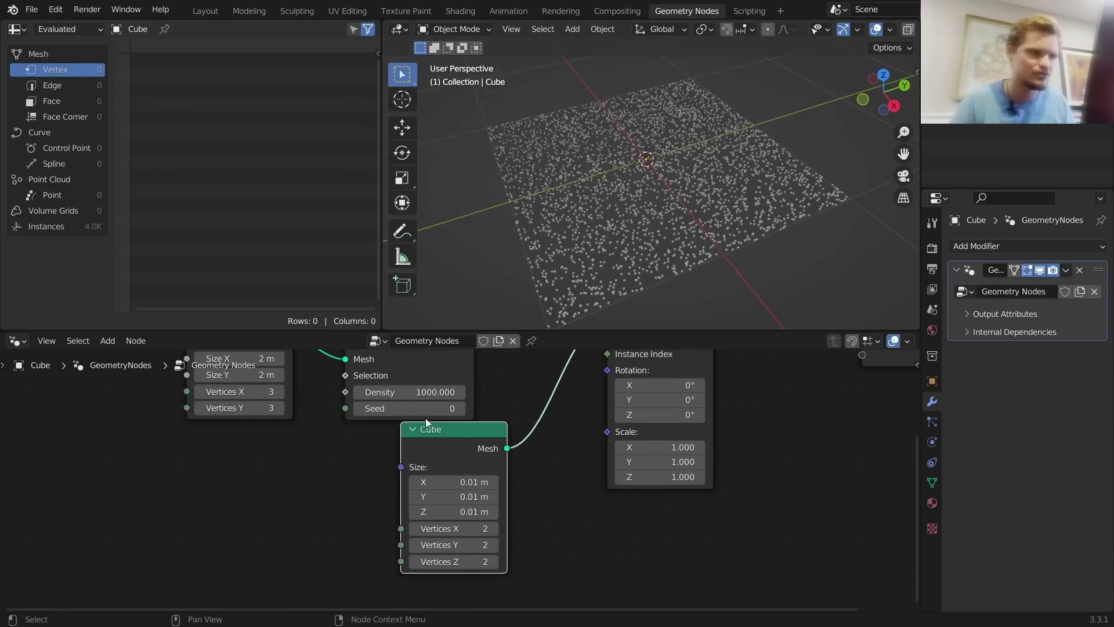
Set the density of Distribute Points on Faces to 5000
{"action": "left_click", "coordinate": [432, 399]}
{"action": "type", "text": "5000"}
{"action": "key", "text": "Return"}
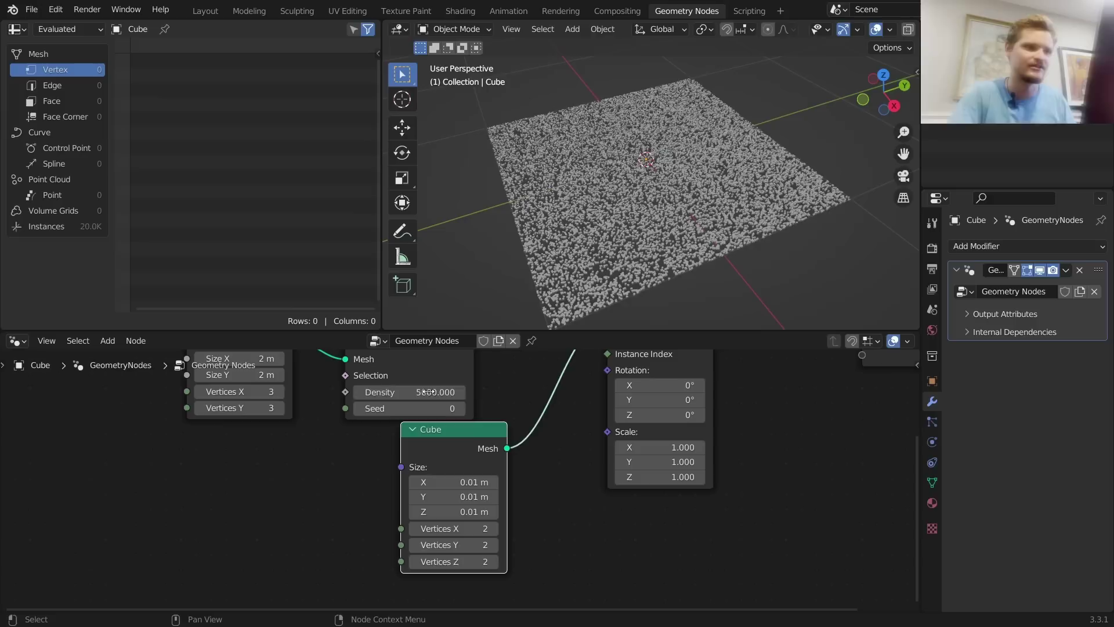
Halve the Cube node's X, Y and Z size to 0.005 m
{"action": "left_click_drag", "start_coordinate": [452, 477], "coordinate": [452, 511]}
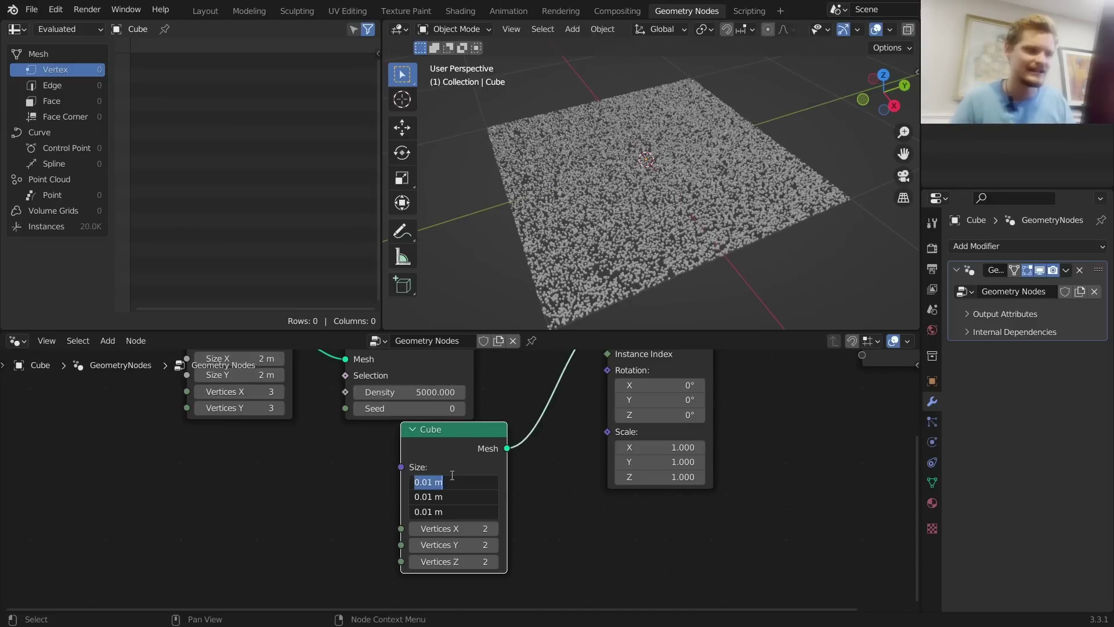
{"action": "key", "text": "Right"}
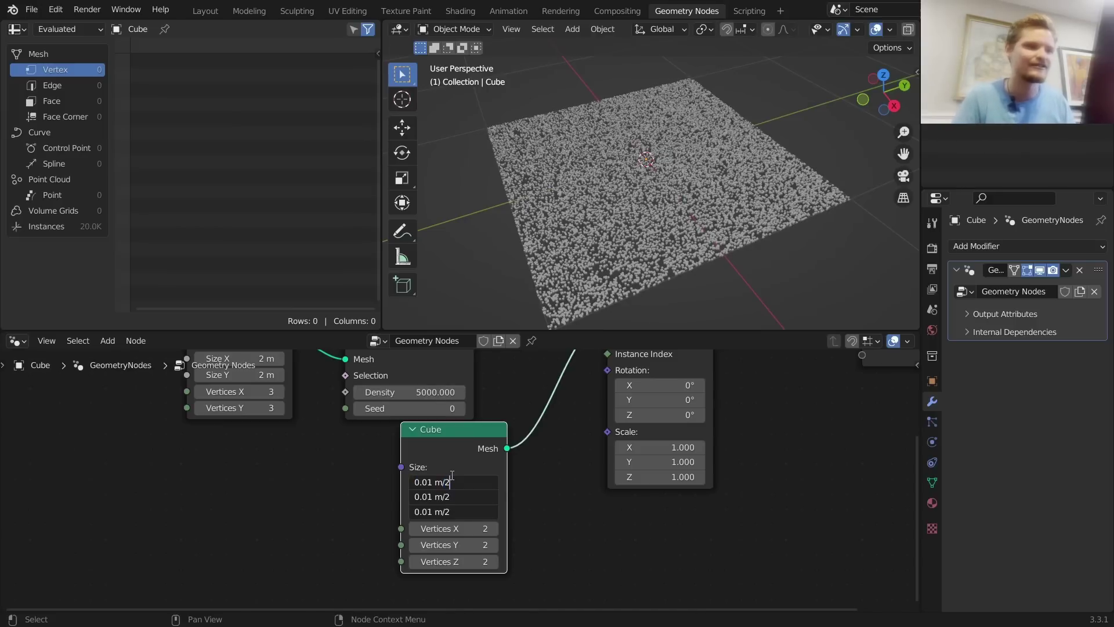
{"action": "key", "text": "Return"}
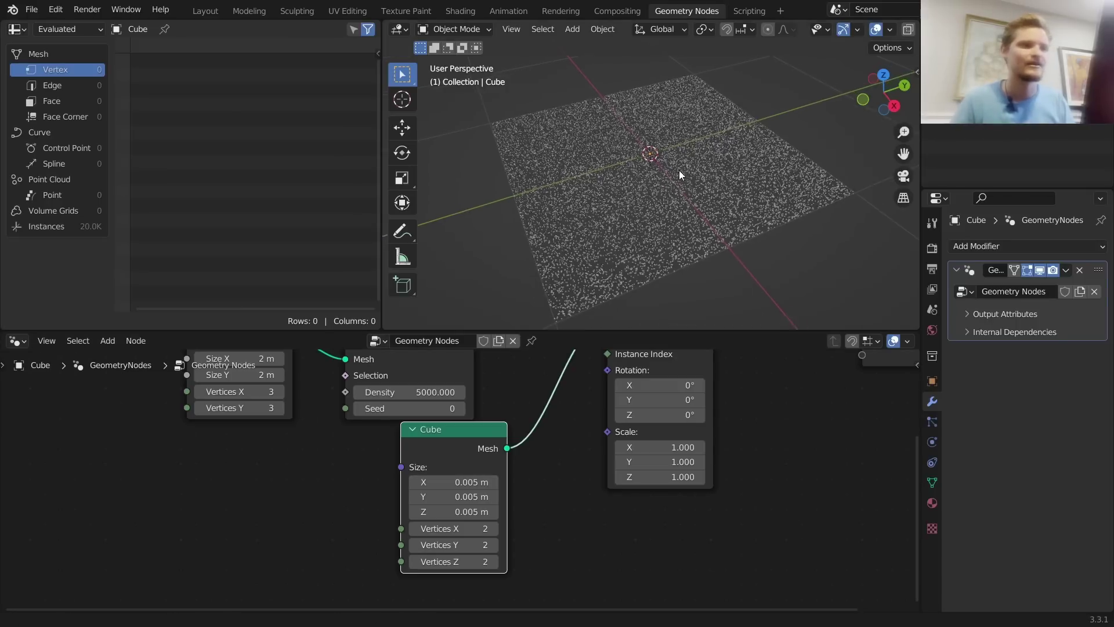
{"action": "middle_click_drag", "start_coordinate": [682, 175], "coordinate": [689, 166], "text": "shift"}
Try a seed of 3 on Distribute Points on Faces and reset the seed to 0
{"action": "middle_click_drag", "start_coordinate": [507, 431], "coordinate": [509, 502]}
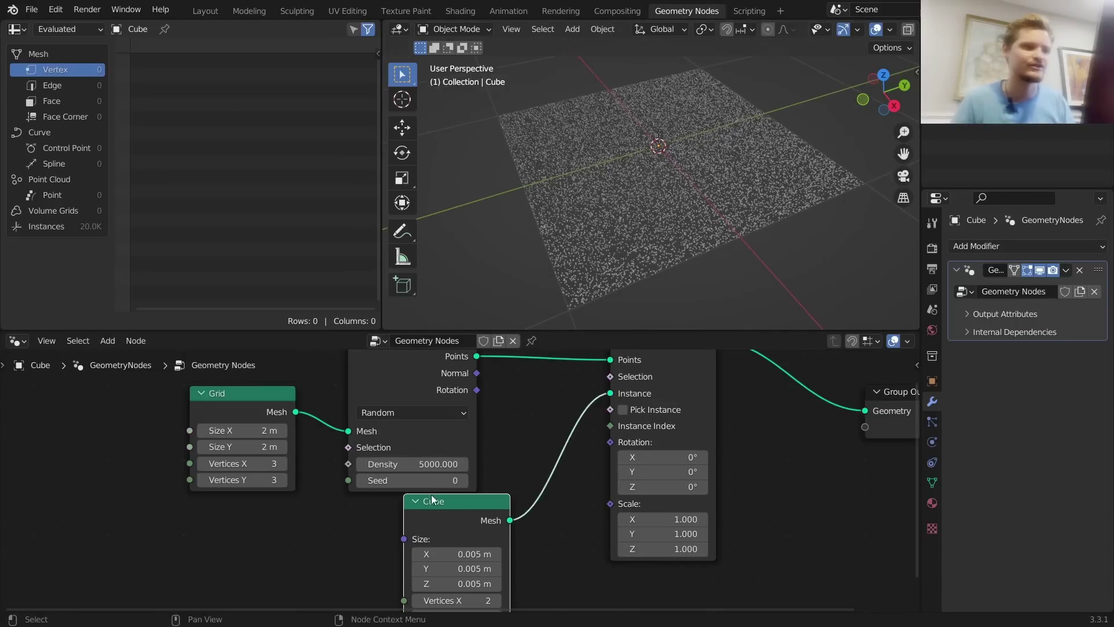
{"action": "left_click", "coordinate": [466, 478]}
{"action": "left_click", "coordinate": [464, 480]}
{"action": "left_click", "coordinate": [463, 480]}
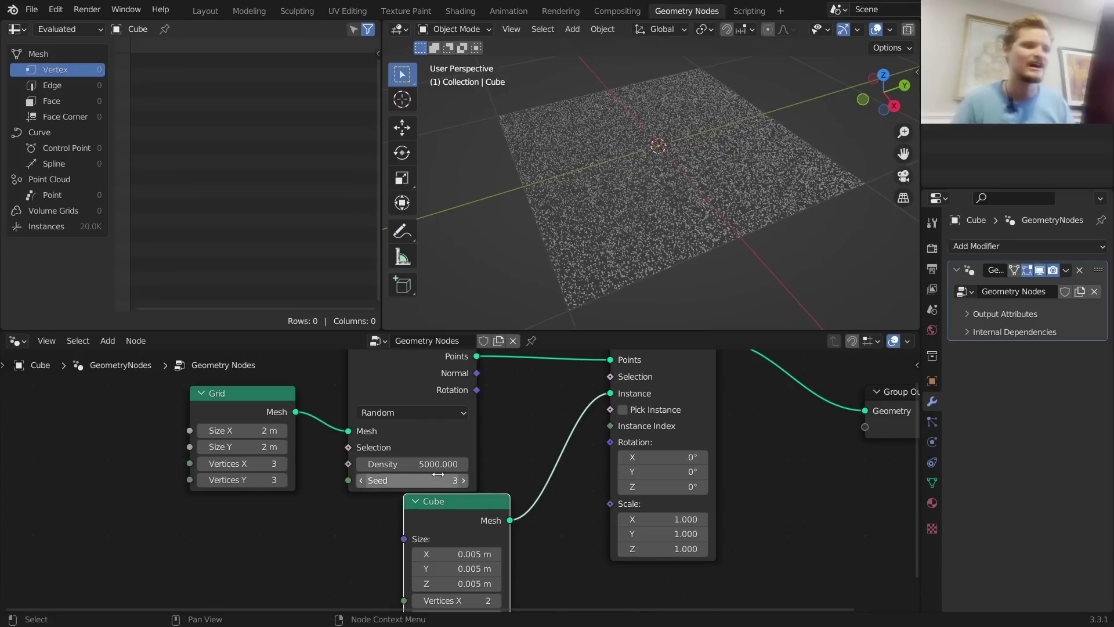
{"action": "left_click", "coordinate": [438, 475]}
{"action": "type", "text": "0"}
{"action": "key", "text": "Return"}
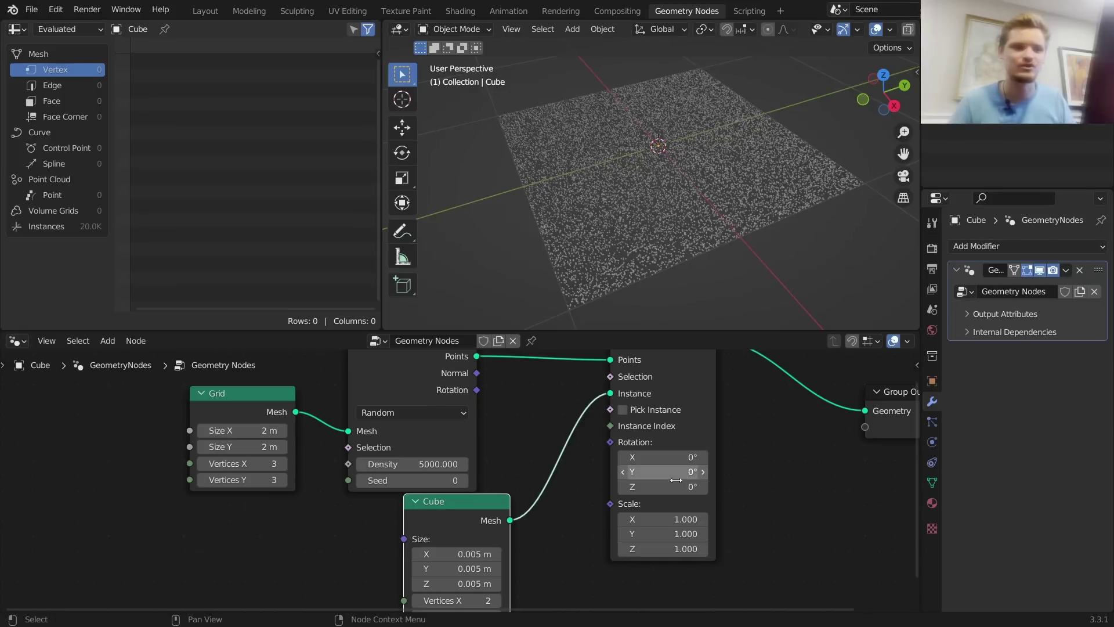
Add a Mesh Circle node and place it above Instance on Points
{"action": "scroll", "coordinate": [638, 475], "scroll_direction": "down", "scroll_amount": 4}
{"action": "key", "text": "shift+a"}
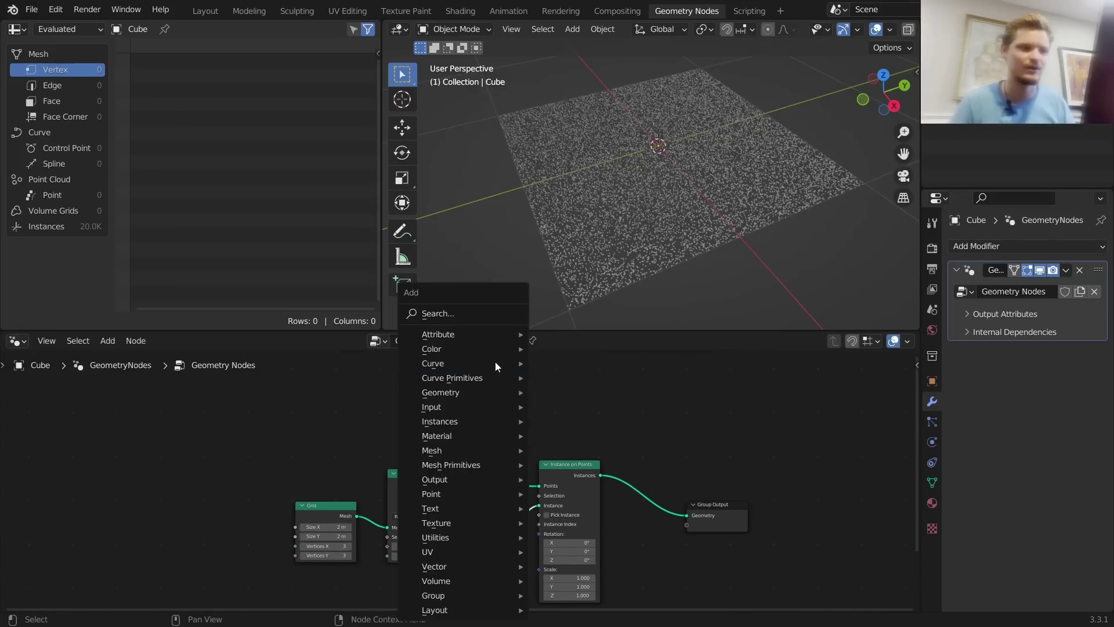
{"action": "left_click", "coordinate": [475, 314]}
{"action": "type", "text": "cur"}
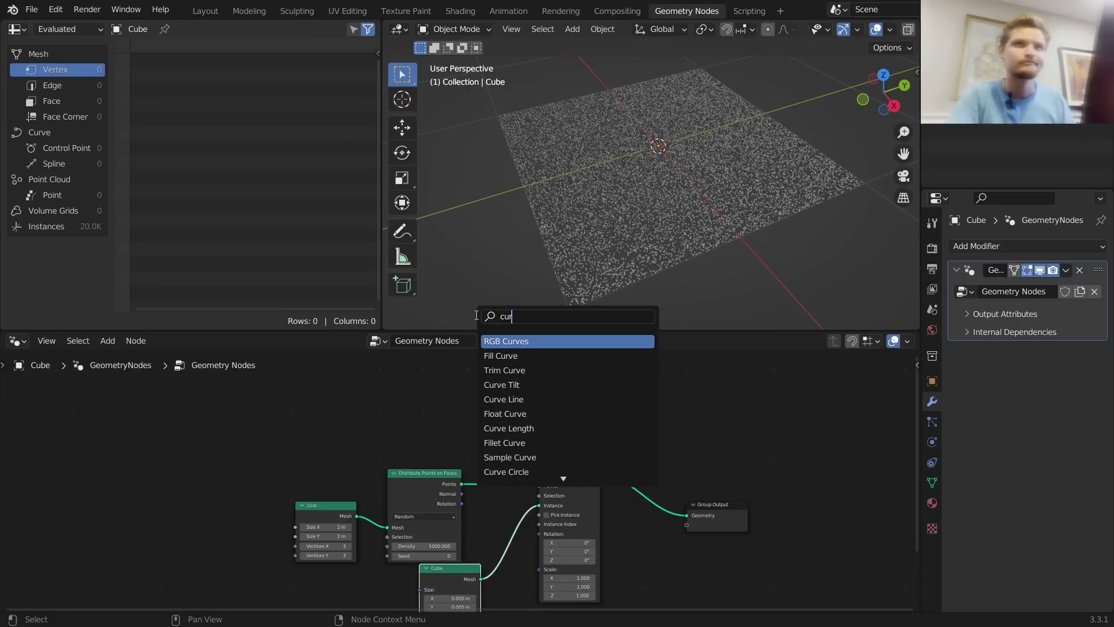
{"action": "key", "text": "BackSpace"}
{"action": "key", "text": "BackSpace"}
{"action": "key", "text": "BackSpace"}
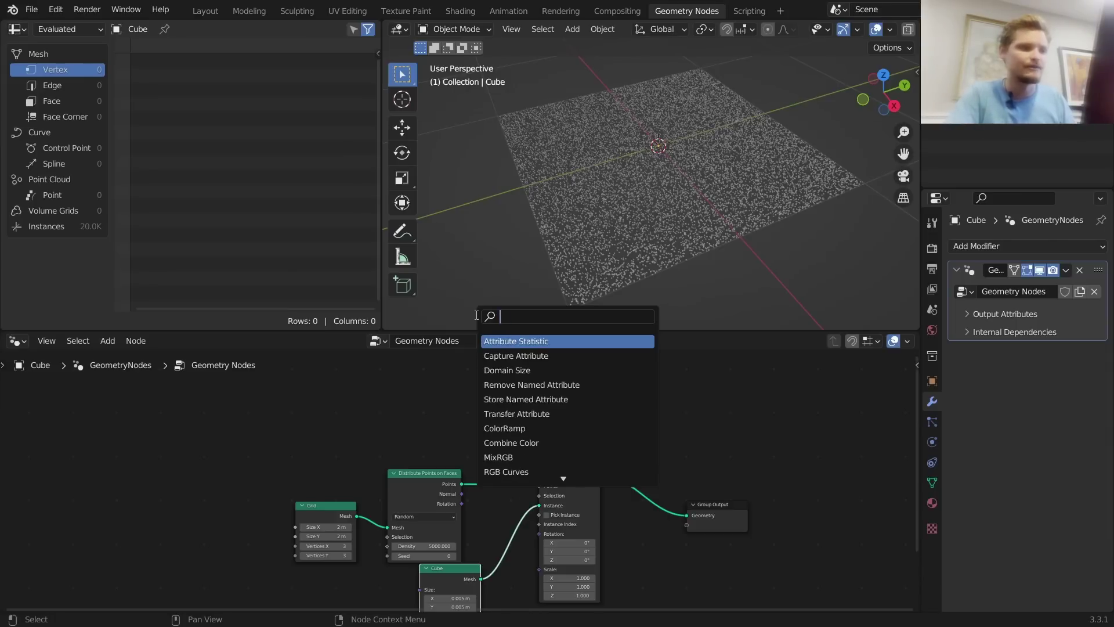
{"action": "type", "text": "mesh c"}
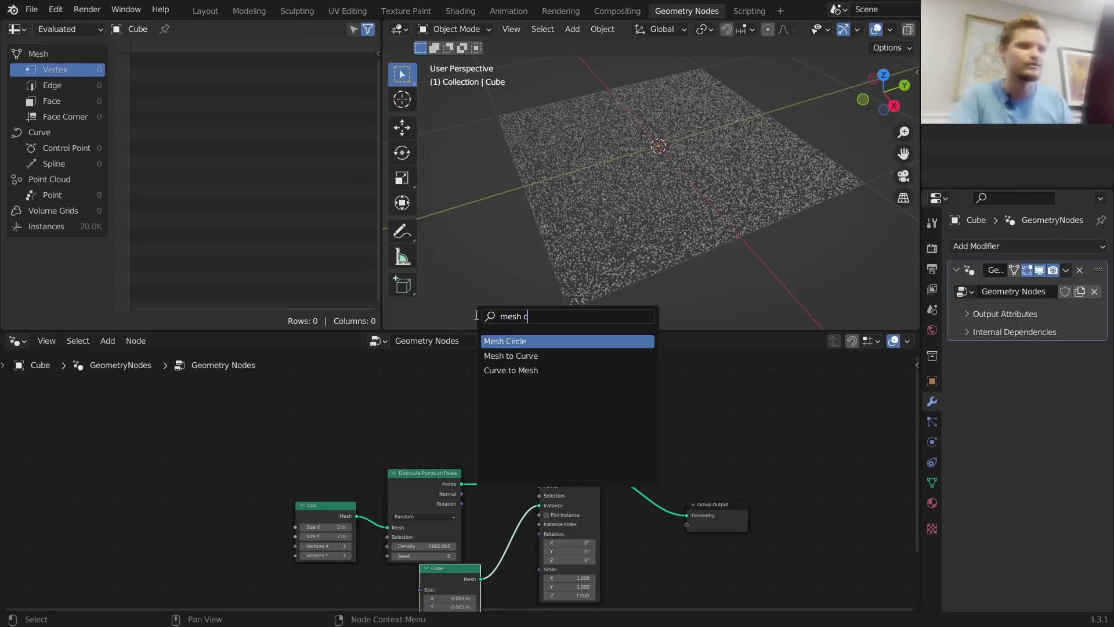
{"action": "key", "text": "Return"}
{"action": "left_click", "coordinate": [542, 397]}
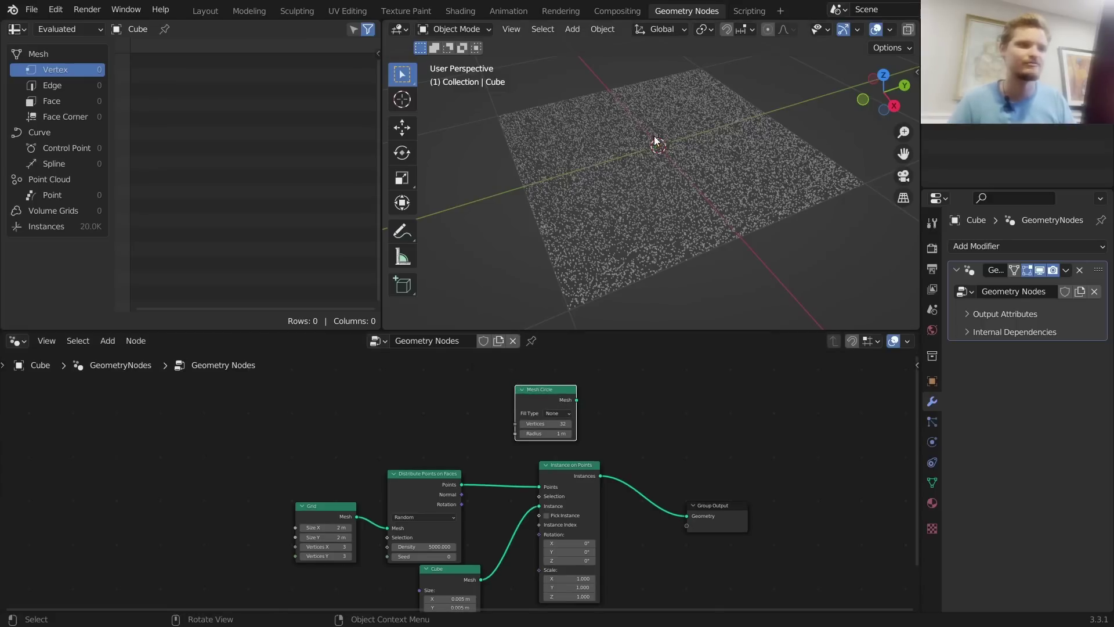
Sketch a ring-shaped annotation with an arrow over the particles in the viewport and erase it
{"action": "mouse_move", "coordinate": [653, 113]}
{"action": "left_mouse_down"}
{"action": "mouse_move", "coordinate": [573, 174]}
{"action": "mouse_move", "coordinate": [706, 148]}
{"action": "mouse_move", "coordinate": [664, 115]}
{"action": "left_mouse_up"}
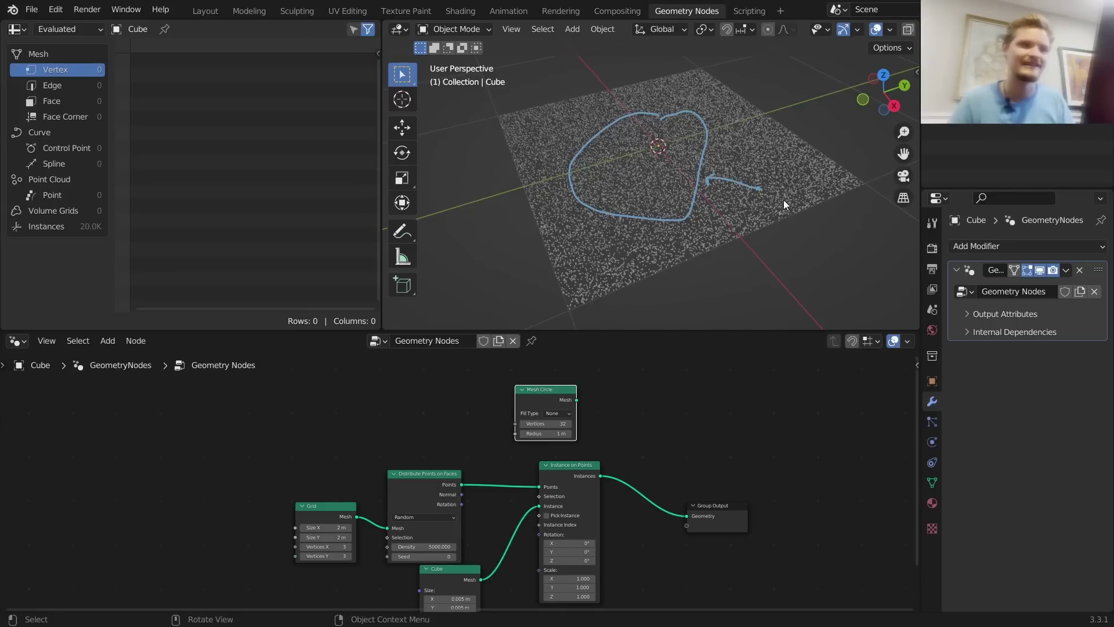
{"action": "mouse_move", "coordinate": [787, 192]}
{"action": "left_mouse_down", "text": "ctrl"}
{"action": "mouse_move", "coordinate": [607, 174]}
{"action": "mouse_move", "coordinate": [551, 212]}
{"action": "mouse_move", "coordinate": [666, 192]}
{"action": "left_mouse_up", "text": "ctrl"}
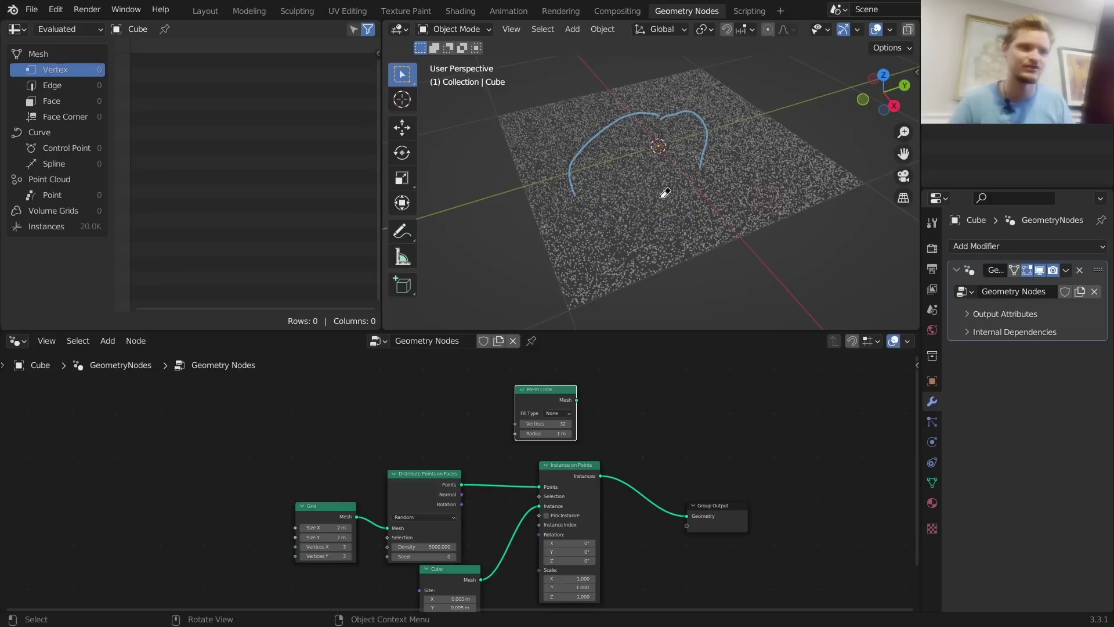
{"action": "mouse_move", "coordinate": [828, 169]}
{"action": "right_mouse_down"}
{"action": "mouse_move", "coordinate": [744, 143]}
{"action": "mouse_move", "coordinate": [826, 127]}
{"action": "right_mouse_up"}
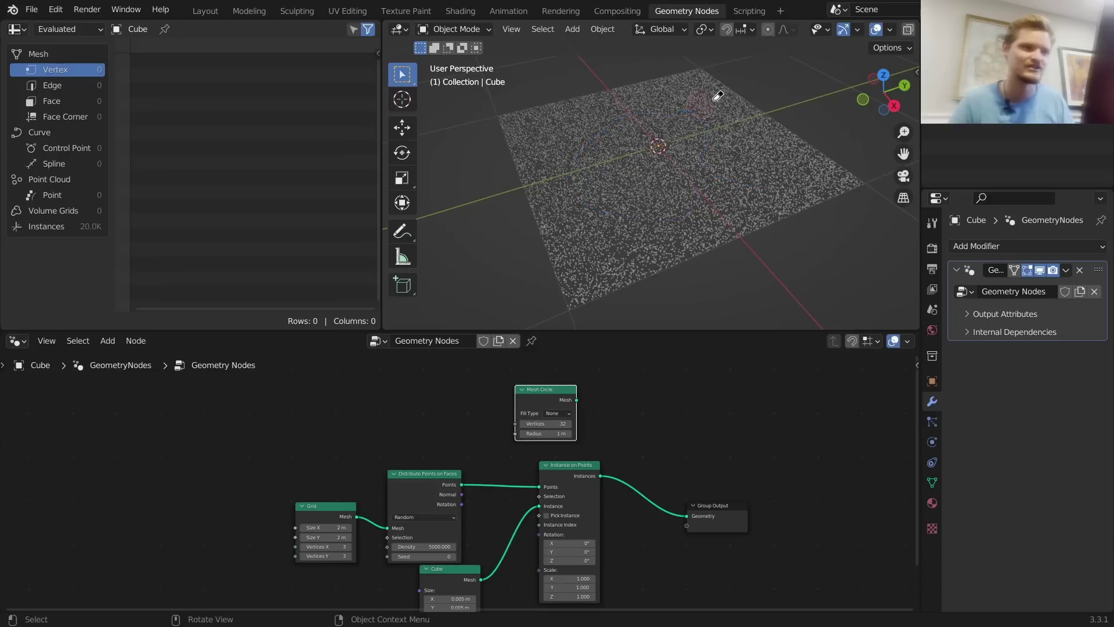
Join the Mesh Circle with the Instance on Points output through a Join Geometry node ahead of Group Output
{"action": "scroll", "coordinate": [629, 394], "scroll_direction": "up", "scroll_amount": 4}
{"action": "middle_click_drag", "start_coordinate": [575, 430], "coordinate": [531, 436]}
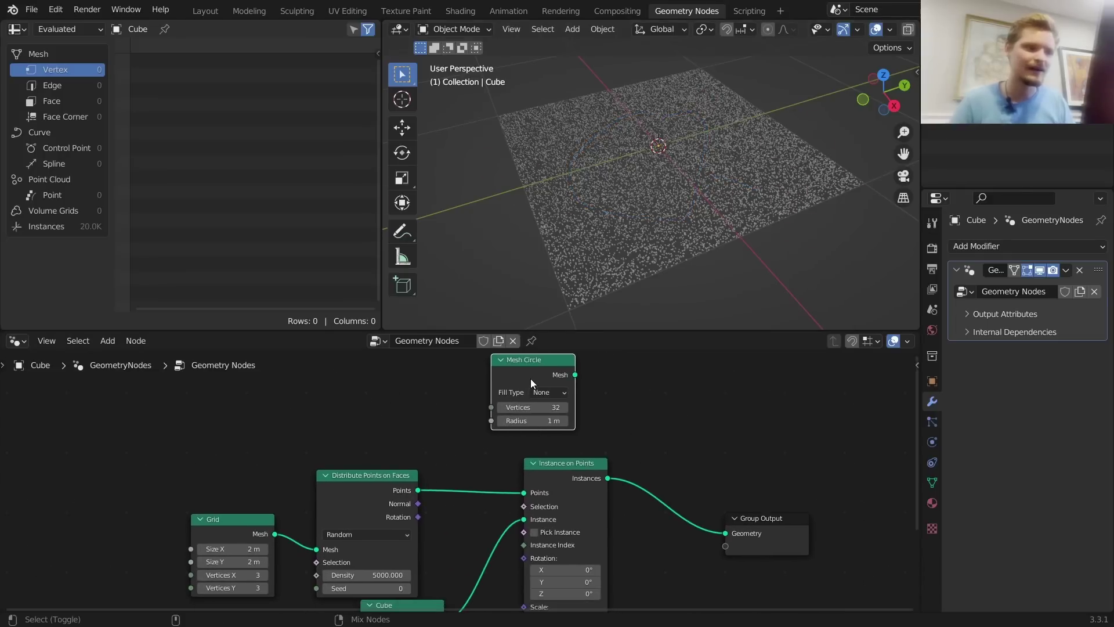
{"action": "right_click_drag", "start_coordinate": [531, 380], "coordinate": [561, 486], "text": "ctrl+shift"}
{"action": "left_click_drag", "start_coordinate": [747, 514], "coordinate": [794, 503]}
{"action": "left_click_drag", "start_coordinate": [517, 364], "coordinate": [535, 365]}
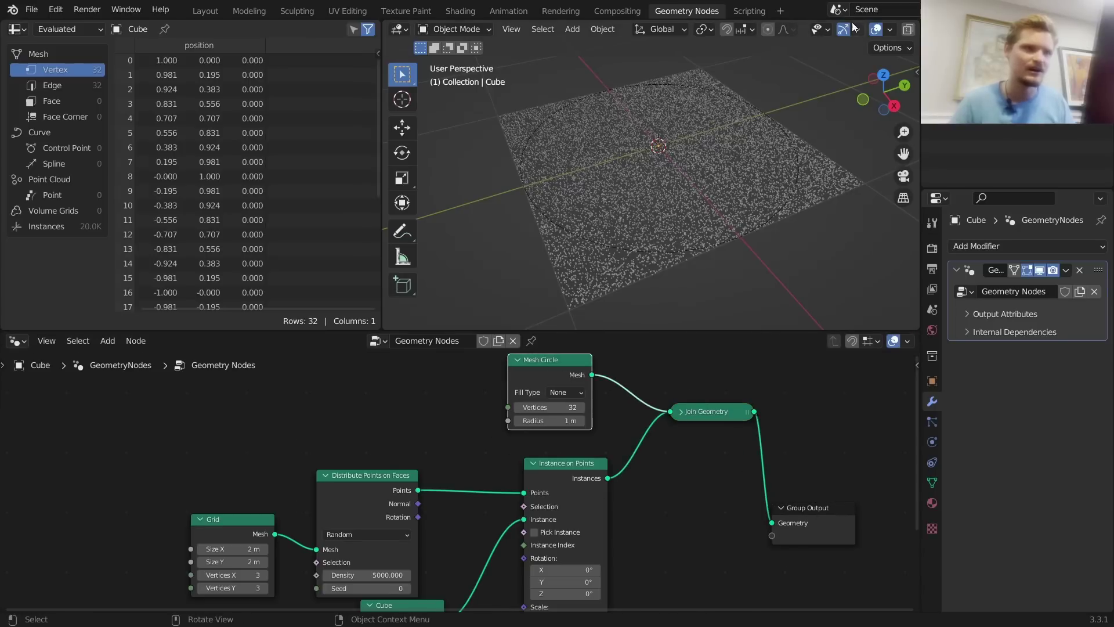
Set the Mesh Circle's radius to 0.5 m
{"action": "left_click", "coordinate": [771, 130]}
{"action": "left_click", "coordinate": [807, 267]}
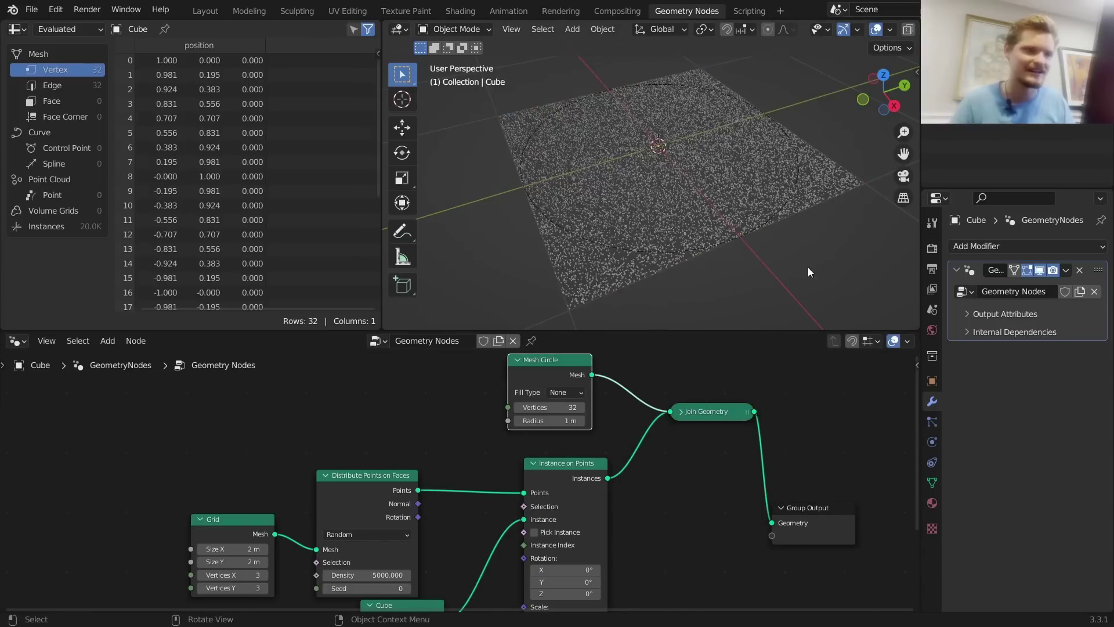
{"action": "scroll", "coordinate": [778, 239], "scroll_direction": "up", "scroll_amount": 3}
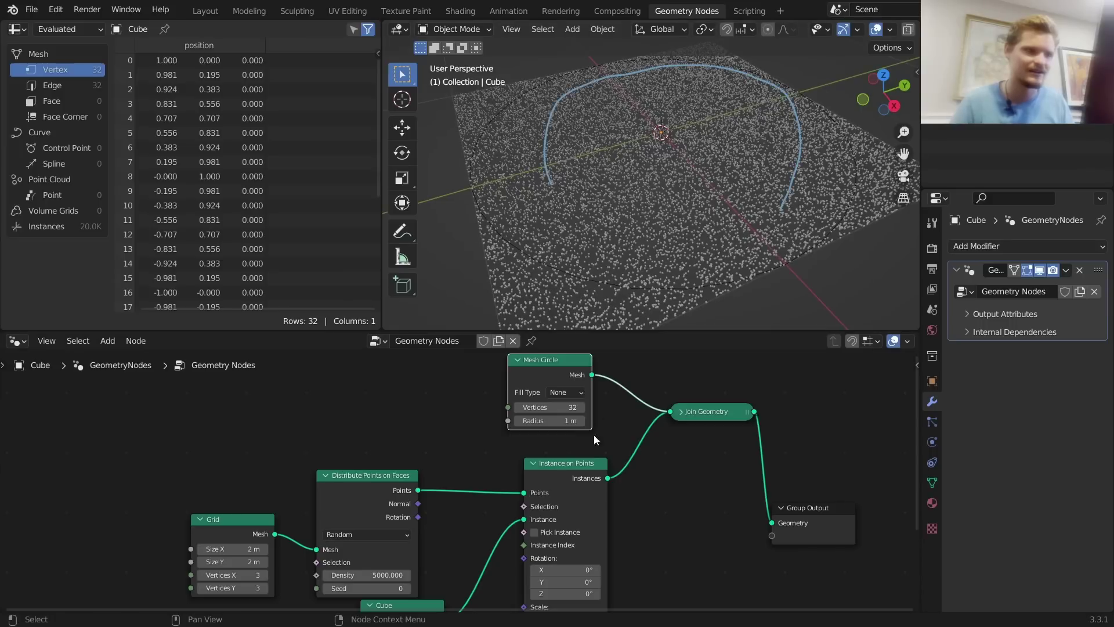
{"action": "left_click_drag", "start_coordinate": [554, 414], "coordinate": [525, 414]}
{"action": "double_click", "coordinate": [552, 420]}
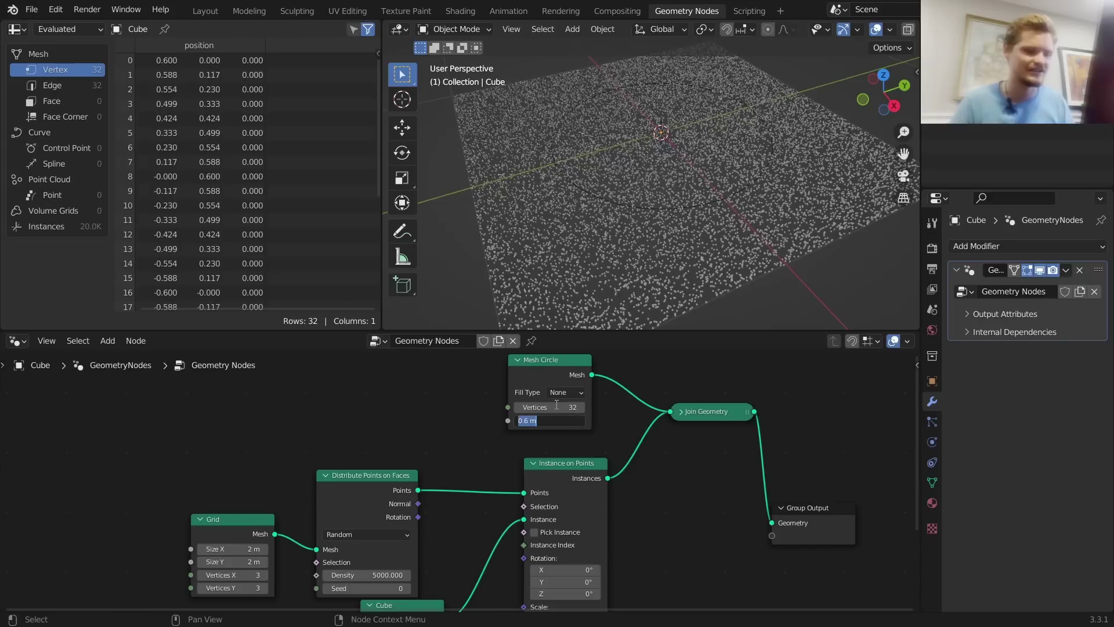
{"action": "type", "text": "0.5"}
{"action": "key", "text": "Return"}
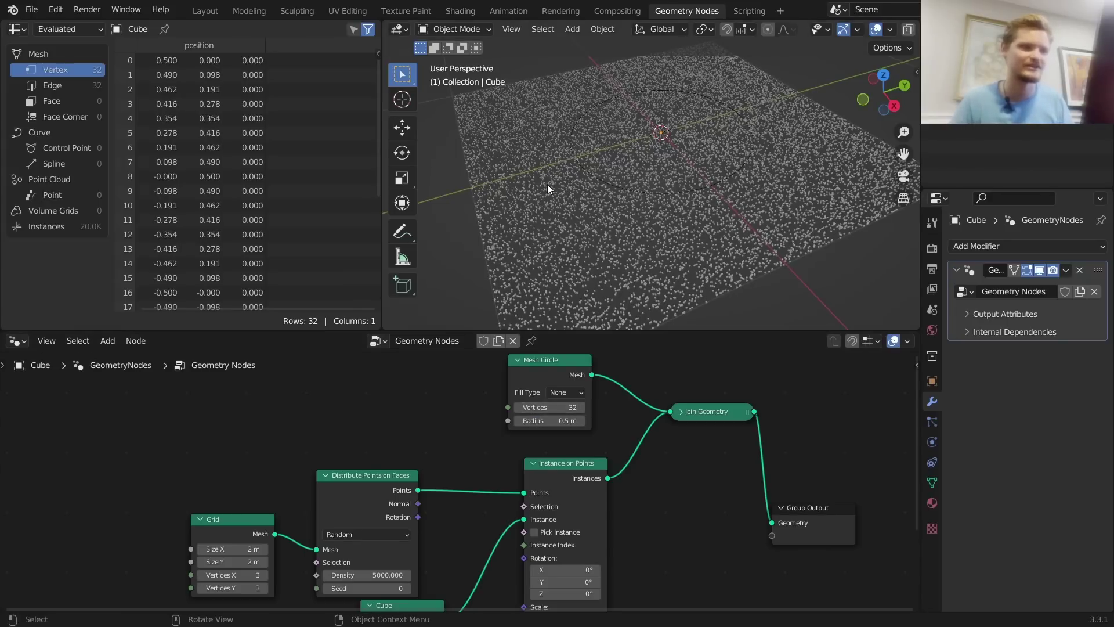
Remove the Join Geometry node and connect Instance on Points directly to Group Output
{"action": "left_click", "coordinate": [548, 184]}
{"action": "scroll", "coordinate": [725, 199], "scroll_direction": "up", "scroll_amount": 5}
{"action": "scroll", "coordinate": [733, 194], "scroll_direction": "down", "scroll_amount": 6}
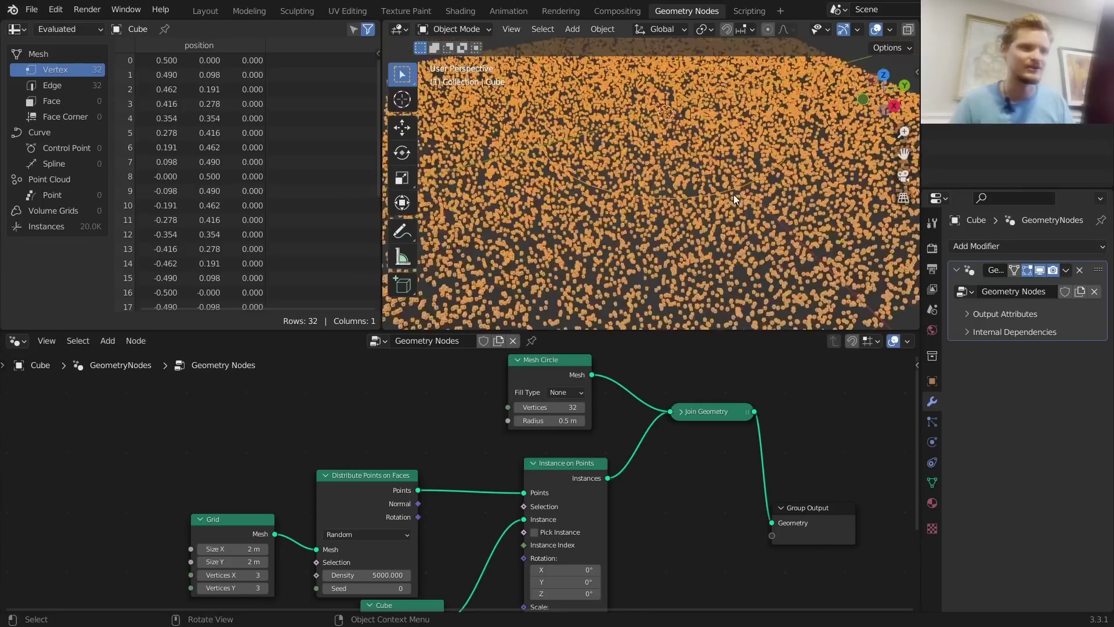
{"action": "left_click", "coordinate": [765, 304]}
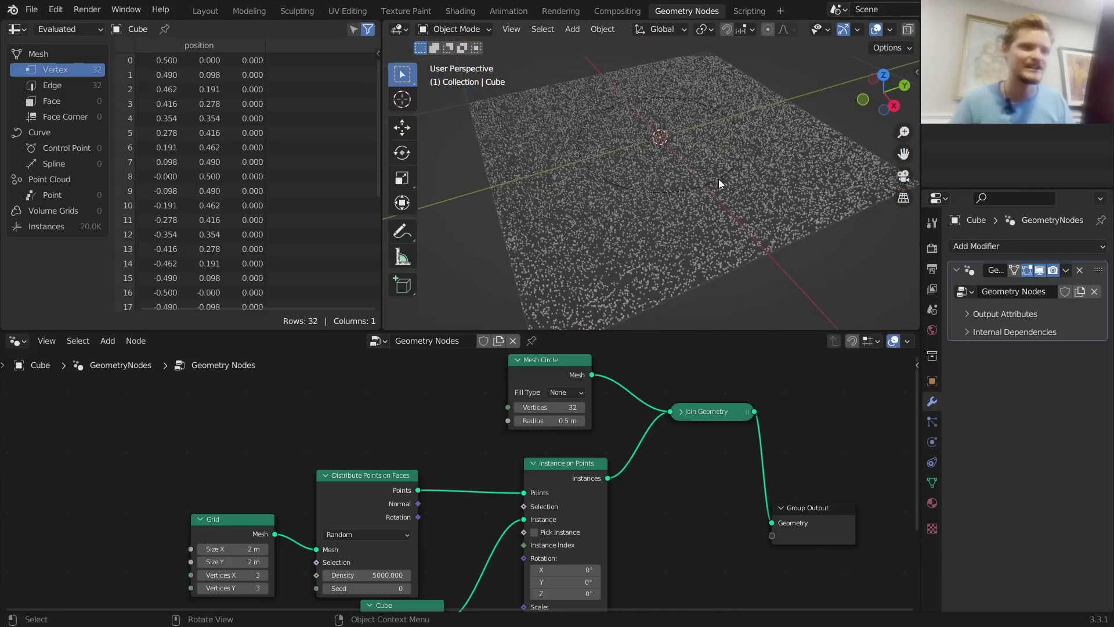
{"action": "left_click", "coordinate": [701, 420]}
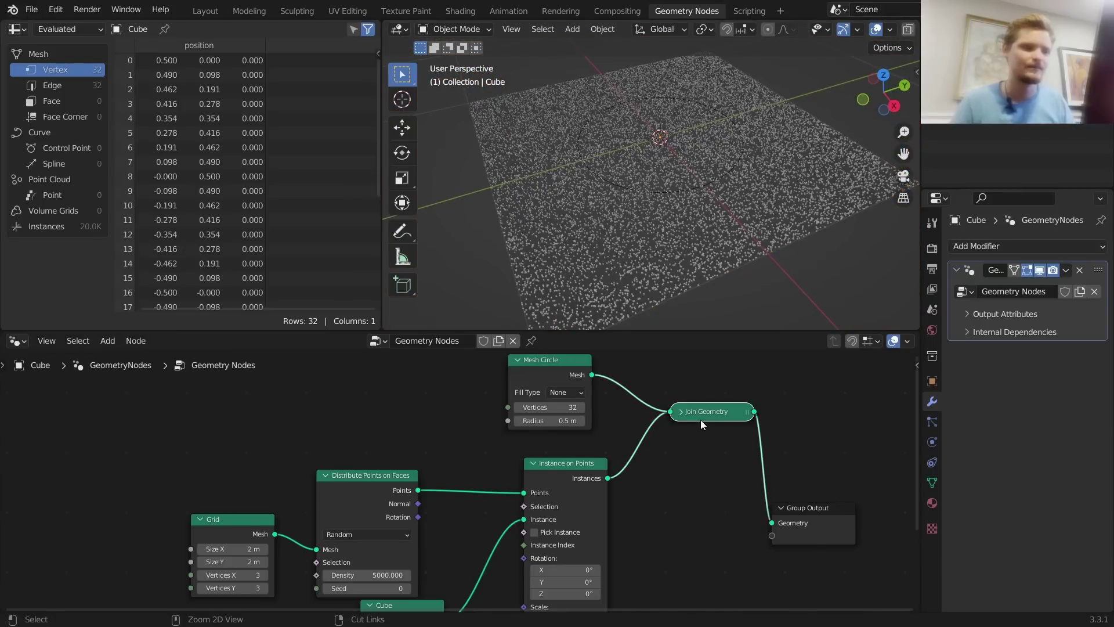
{"action": "key", "text": "ctrl+x"}
{"action": "left_click_drag", "start_coordinate": [608, 477], "coordinate": [772, 522]}
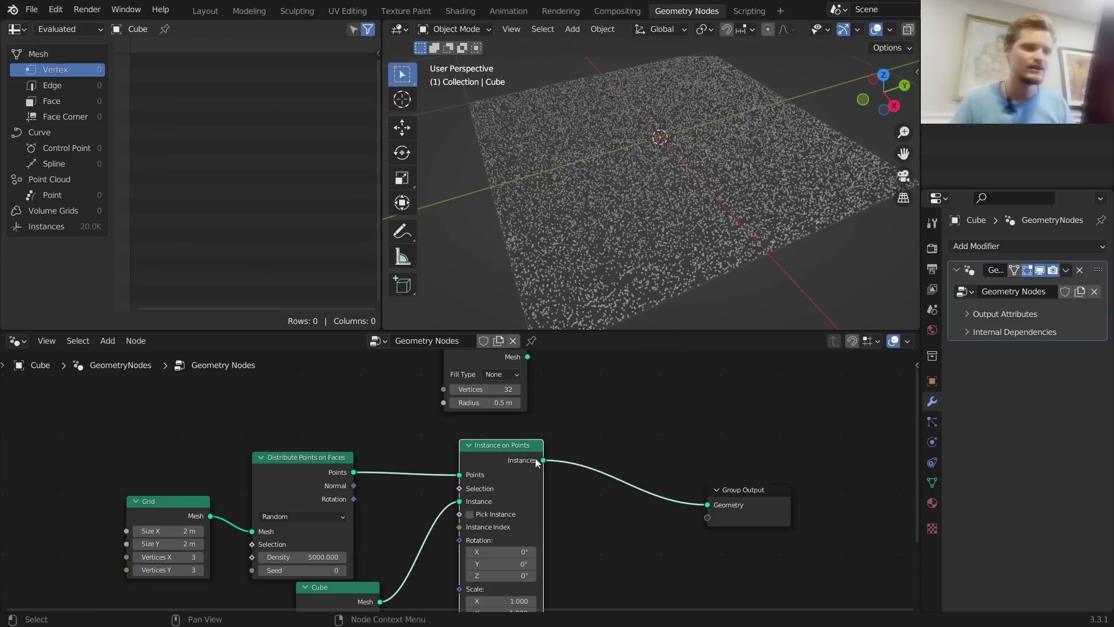
Make room before Group Output and insert a Set Position node after Instance on Points
{"action": "middle_click_drag", "start_coordinate": [758, 482], "coordinate": [541, 430]}
{"action": "left_click_drag", "start_coordinate": [580, 464], "coordinate": [865, 471]}
{"action": "key", "text": "shift+a"}
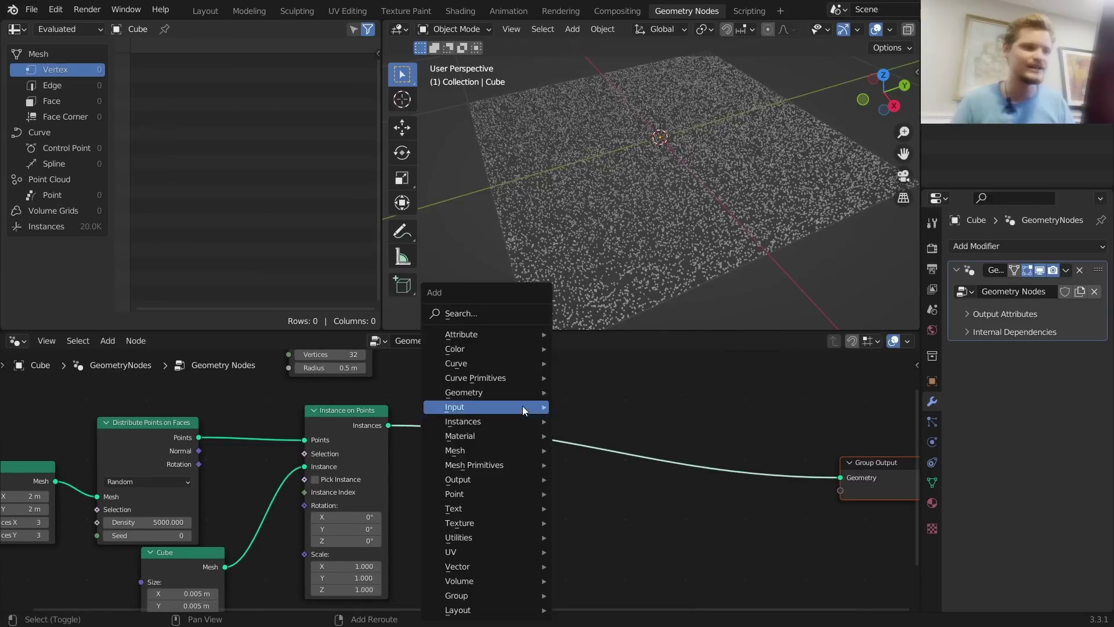
{"action": "left_click", "coordinate": [503, 320]}
{"action": "type", "text": "set"}
{"action": "left_click", "coordinate": [574, 358]}
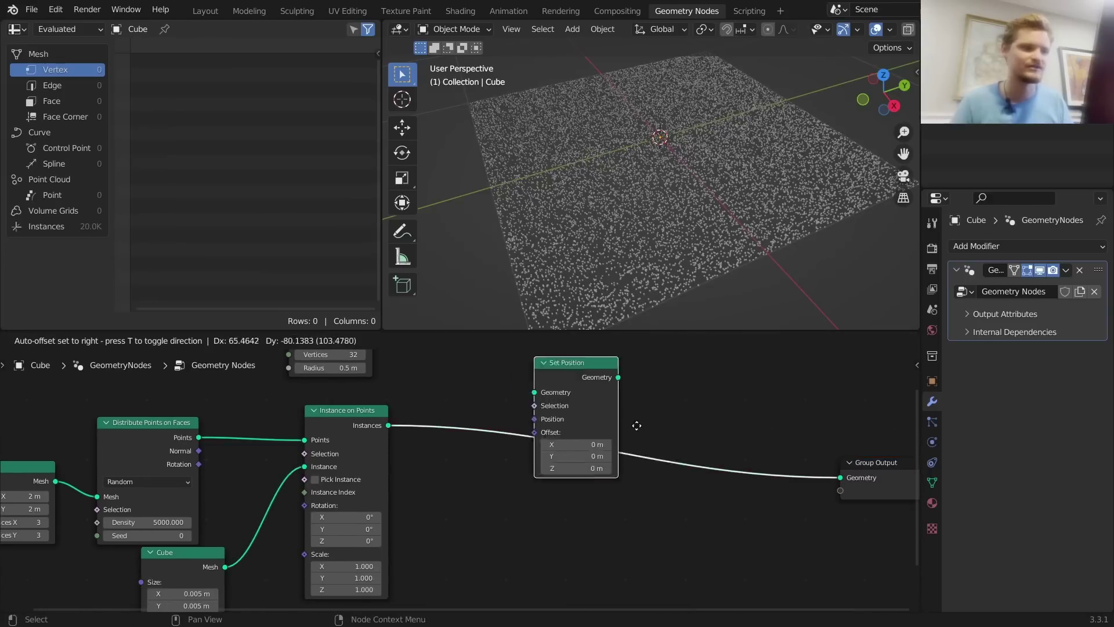
{"action": "left_click", "coordinate": [739, 473]}
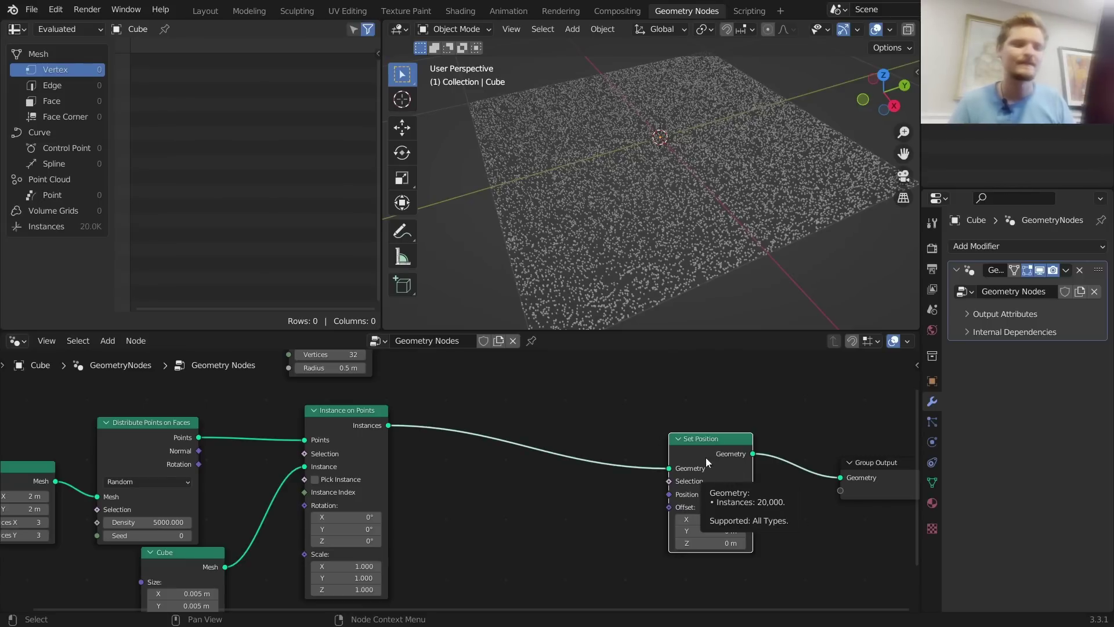
Replace the Set Position node with a Translate Instances node between Instance on Points and Group Output
{"action": "middle_click_drag", "start_coordinate": [596, 418], "coordinate": [649, 434]}
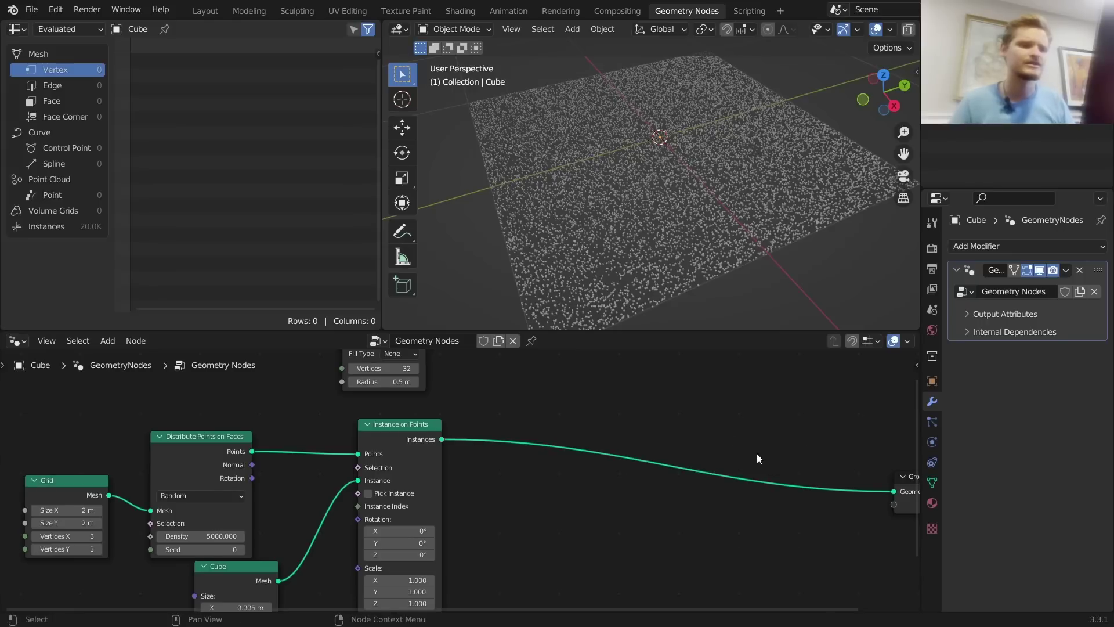
{"action": "key", "text": "shift+a"}
{"action": "left_click", "coordinate": [673, 311]}
{"action": "type", "text": "transla"}
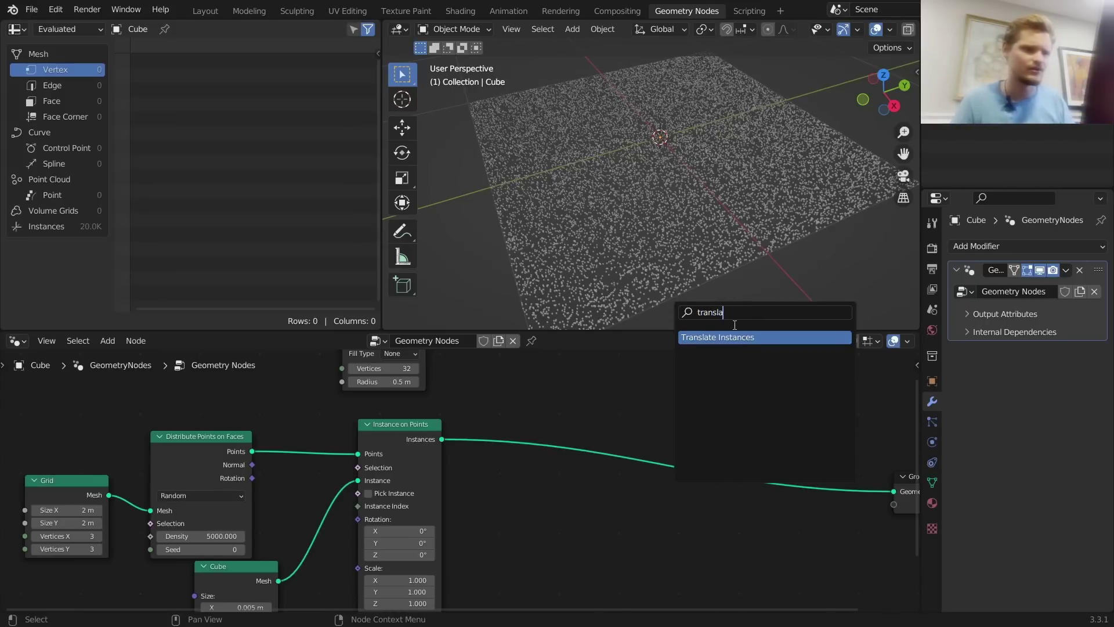
{"action": "key", "text": "Return"}
{"action": "left_click", "coordinate": [738, 429]}
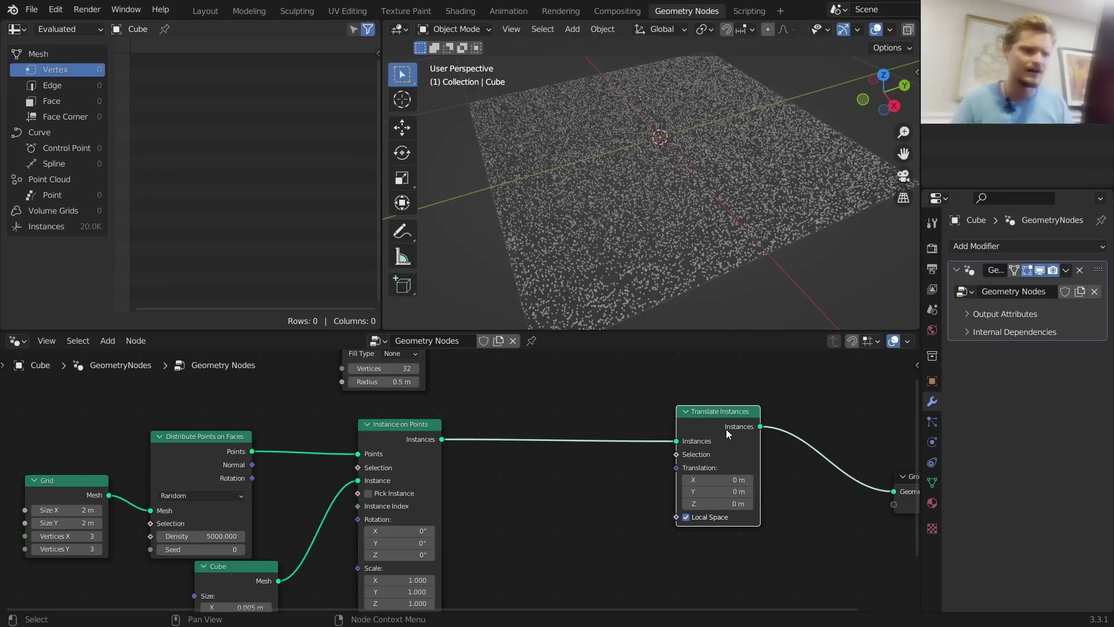
Try an X translation of about 4.3 m on Translate Instances and undo it together with the node's insertion
{"action": "left_click", "coordinate": [718, 480]}
{"action": "type", "text": "4.3"}
{"action": "key", "text": "Return"}
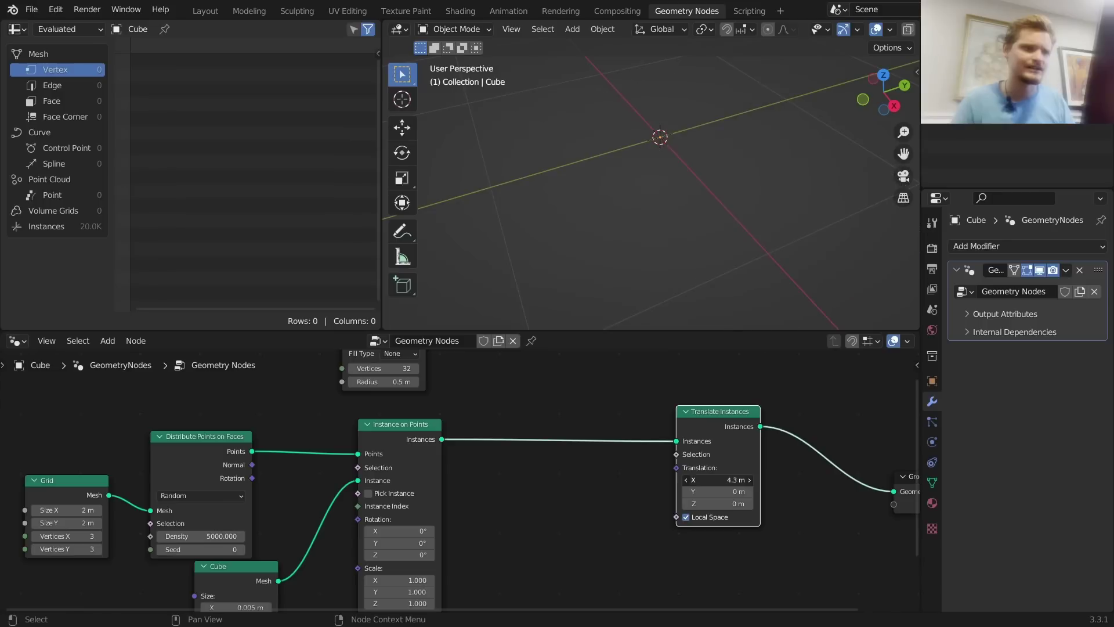
{"action": "left_click_drag", "start_coordinate": [717, 480], "coordinate": [661, 480]}
{"action": "key", "text": "ctrl+z"}
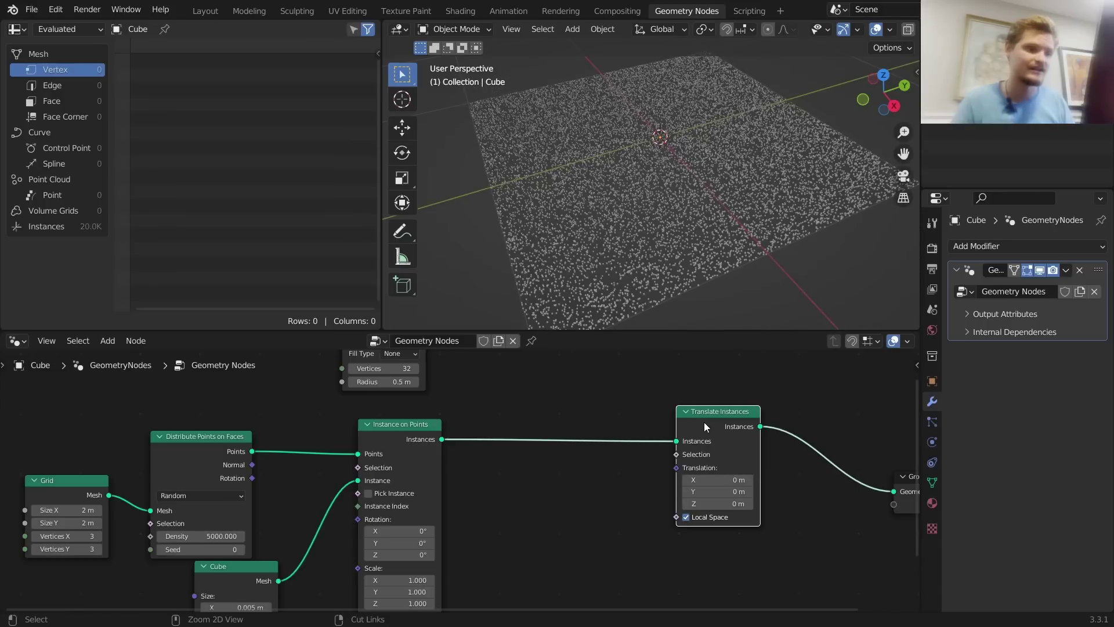
{"action": "key", "text": "ctrl+z"}
Insert a Set Position node between Instance on Points and Group Output
{"action": "key", "text": "shift+a"}
{"action": "left_click", "coordinate": [624, 315]}
{"action": "type", "text": "set"}
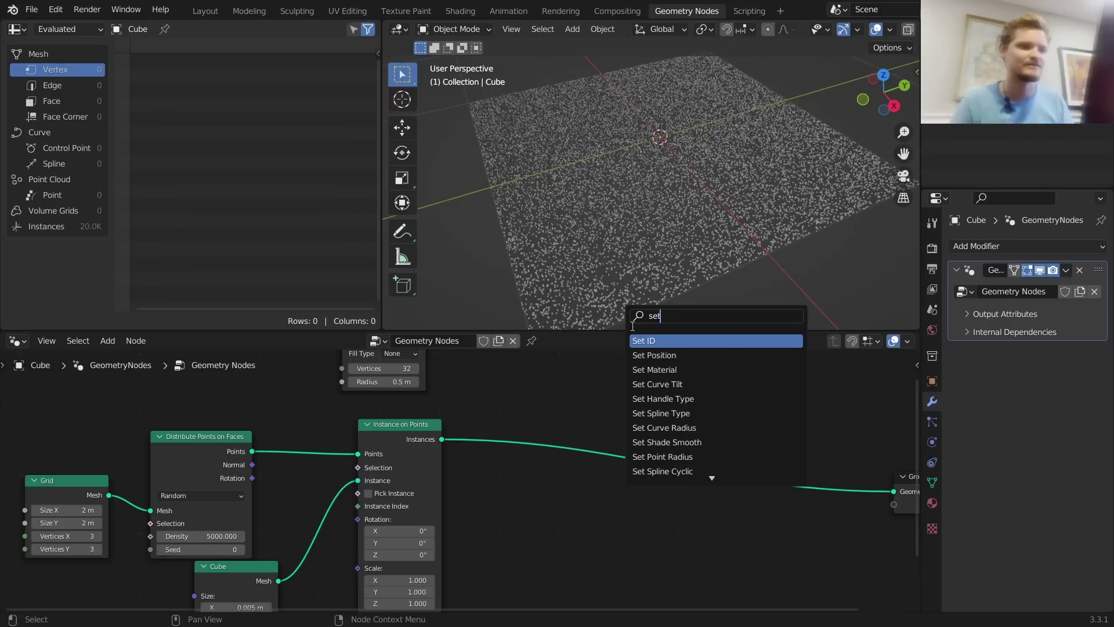
{"action": "left_click", "coordinate": [654, 355]}
{"action": "left_click", "coordinate": [733, 482]}
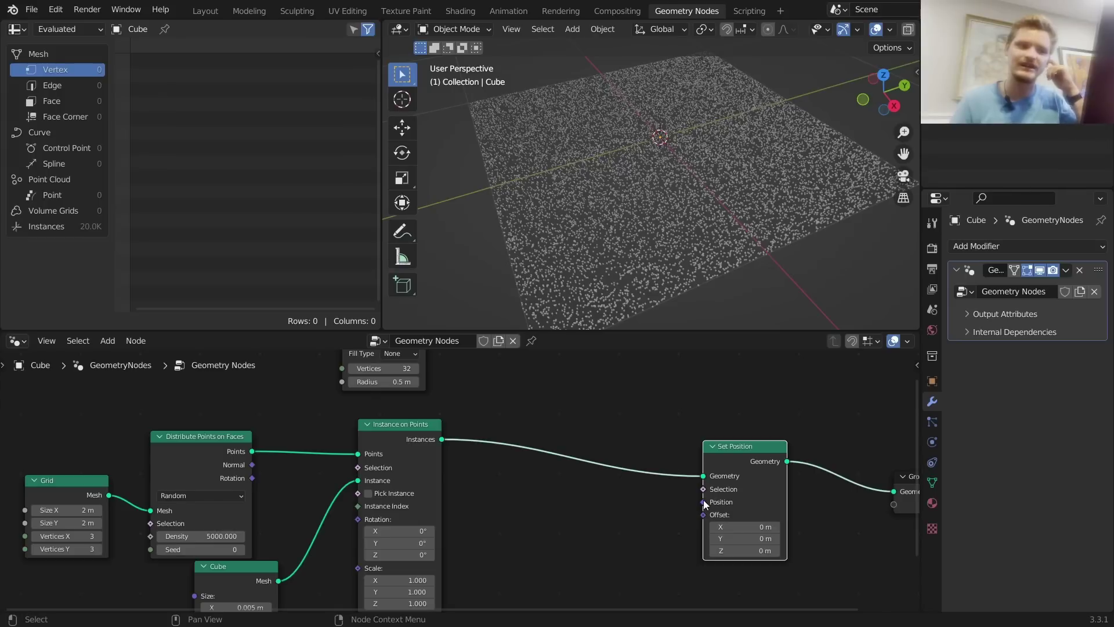
Add a Geometry Proximity node, connect the Mesh Circle to its Target and set its target element to Points
{"action": "key", "text": "shift+a"}
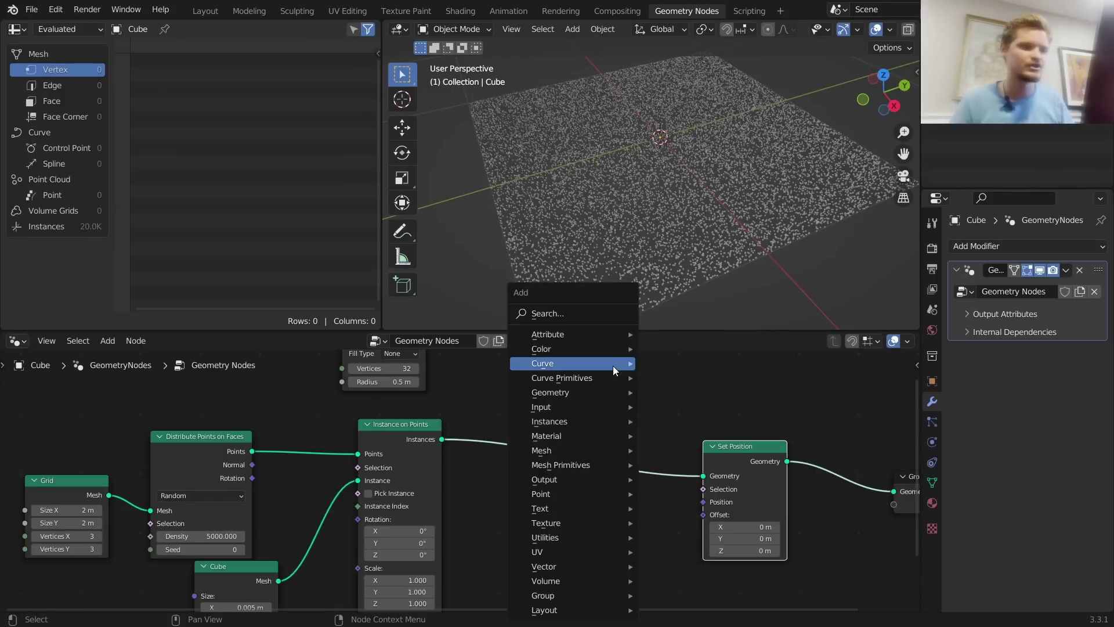
{"action": "left_click", "coordinate": [577, 314]}
{"action": "type", "text": "prox"}
{"action": "key", "text": "Return"}
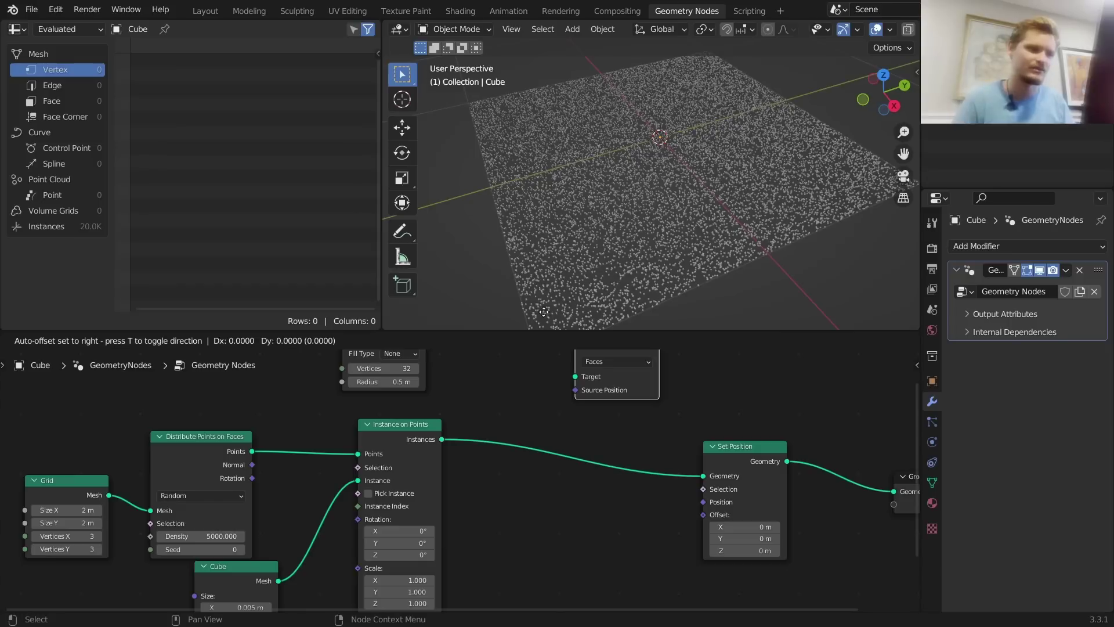
{"action": "left_click", "coordinate": [562, 361]}
{"action": "middle_click_drag", "start_coordinate": [563, 361], "coordinate": [621, 433]}
{"action": "right_click_drag", "start_coordinate": [465, 444], "coordinate": [681, 433], "text": "alt"}
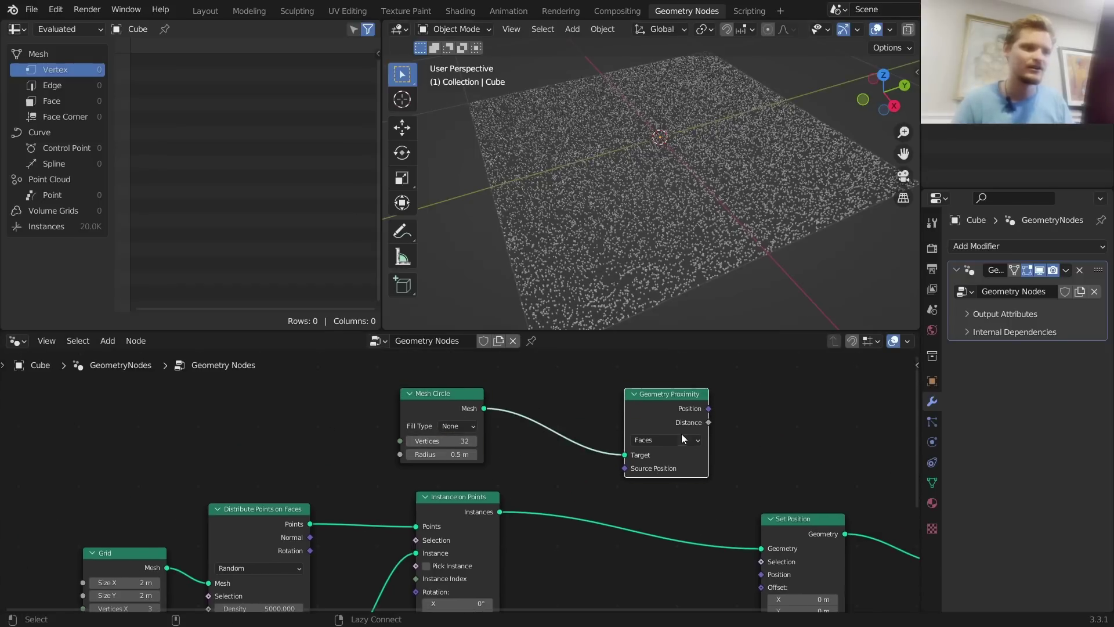
{"action": "left_click", "coordinate": [682, 438]}
{"action": "left_click", "coordinate": [656, 456]}
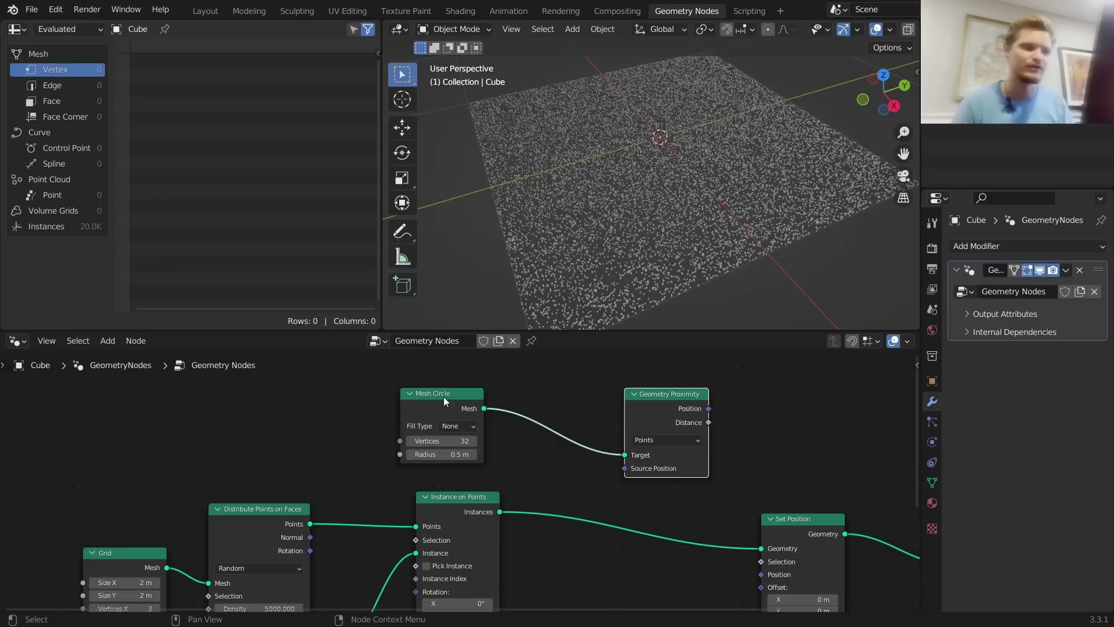
Place Geometry Proximity beside the Mesh Circle and connect its Position output to the Position input of Set Position
{"action": "left_click_drag", "start_coordinate": [578, 481], "coordinate": [697, 402]}
{"action": "left_click_drag", "start_coordinate": [436, 471], "coordinate": [306, 365]}
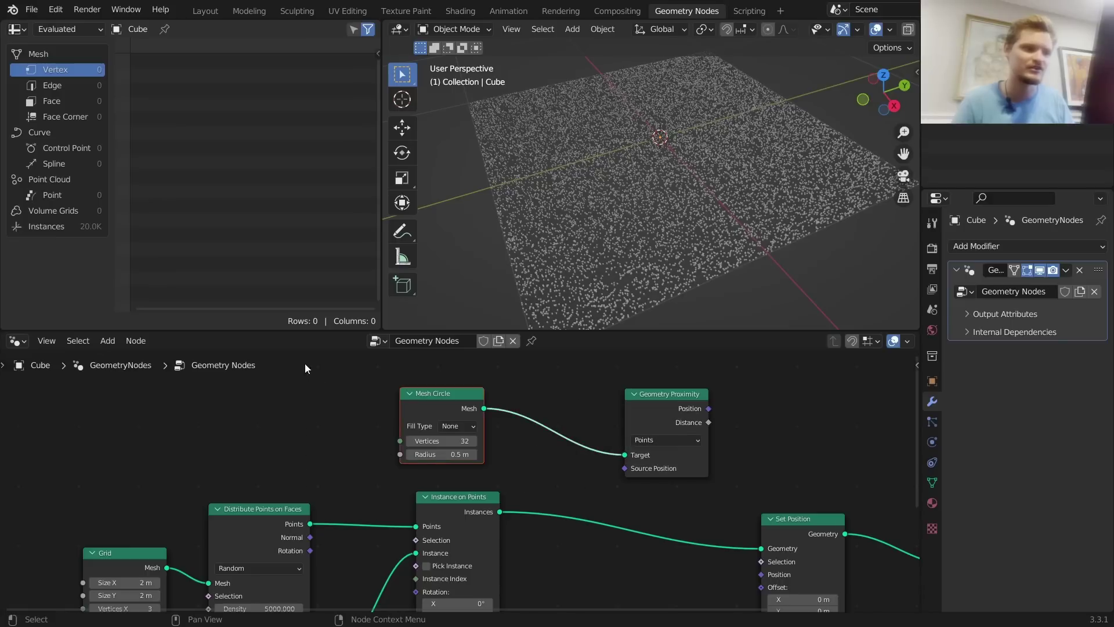
{"action": "middle_click_drag", "start_coordinate": [761, 502], "coordinate": [709, 474]}
{"action": "left_click_drag", "start_coordinate": [615, 368], "coordinate": [709, 550]}
{"action": "middle_click_drag", "start_coordinate": [606, 86], "coordinate": [611, 158]}
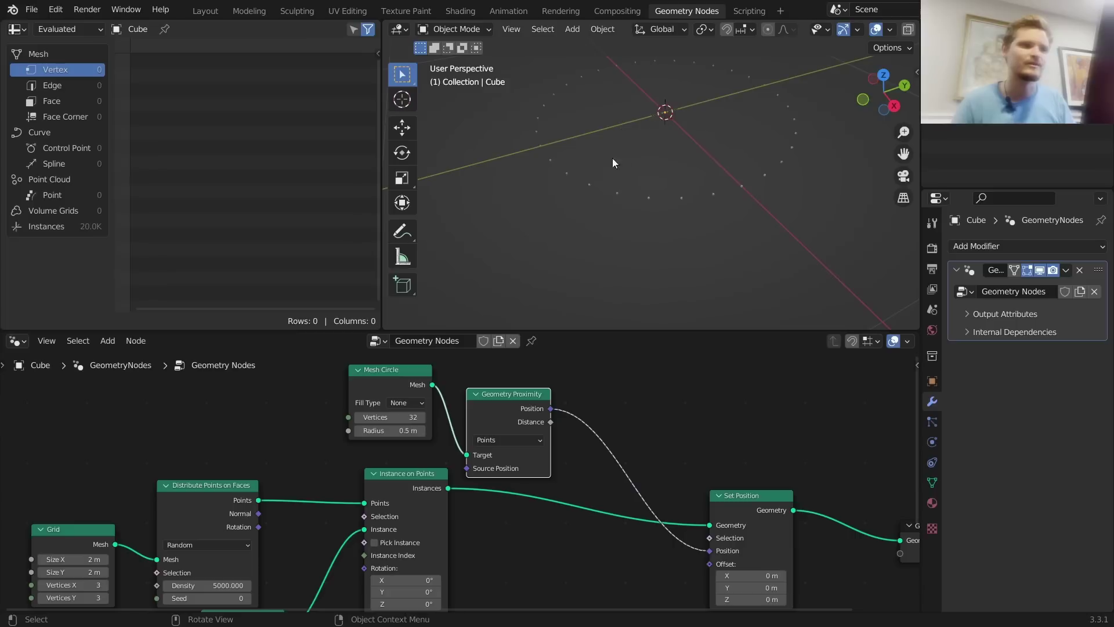
{"action": "left_click_drag", "start_coordinate": [764, 184], "coordinate": [633, 33]}
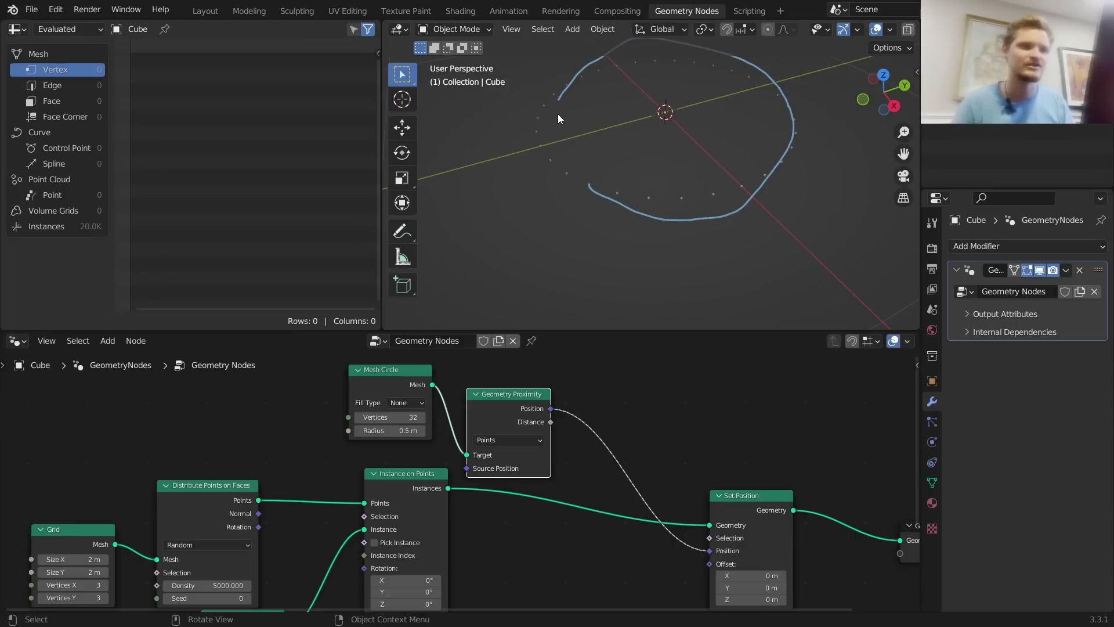
Try 100 and 200 vertices on the Mesh Circle, finishing with Vertices set to 300
{"action": "left_click", "coordinate": [417, 419]}
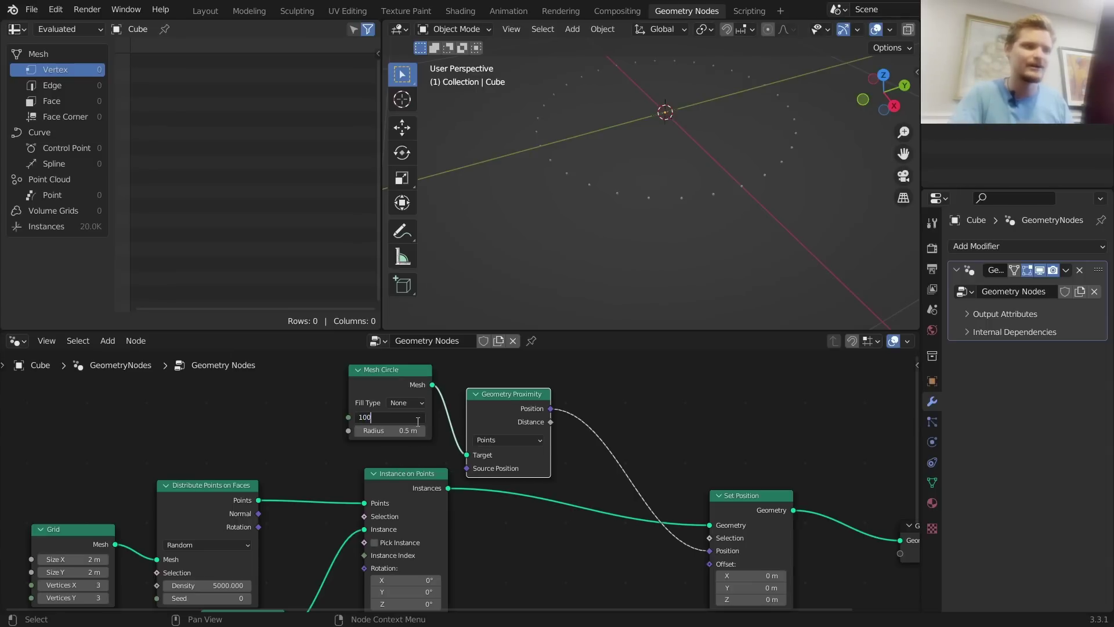
{"action": "type", "text": "100"}
{"action": "key", "text": "Return"}
{"action": "left_click", "coordinate": [417, 419]}
{"action": "type", "text": "20"}
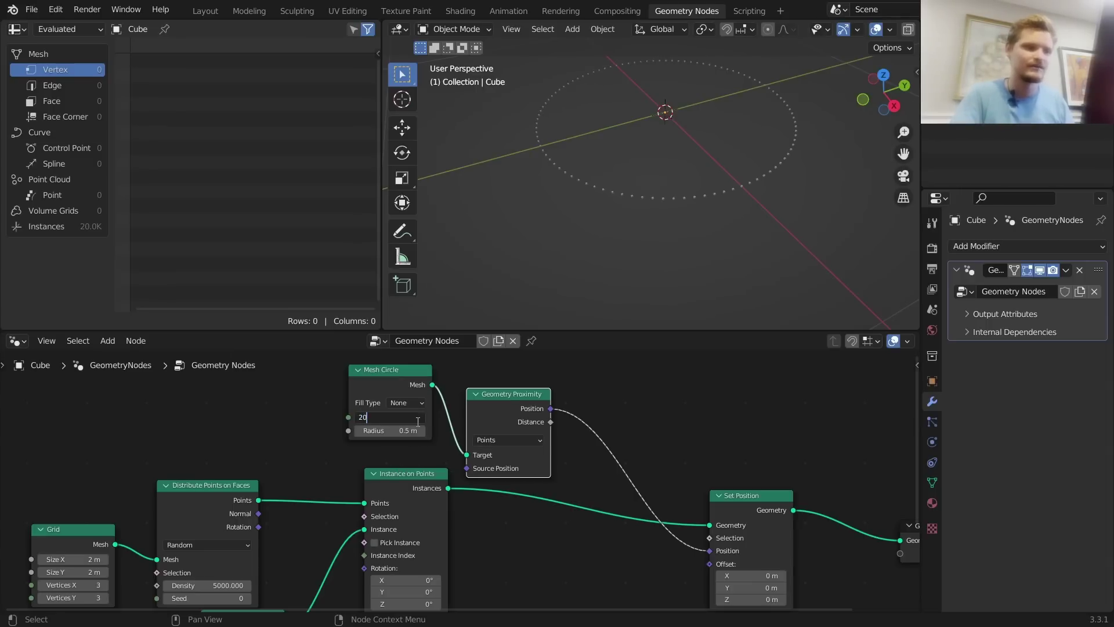
{"action": "type", "text": "0"}
{"action": "key", "text": "Return"}
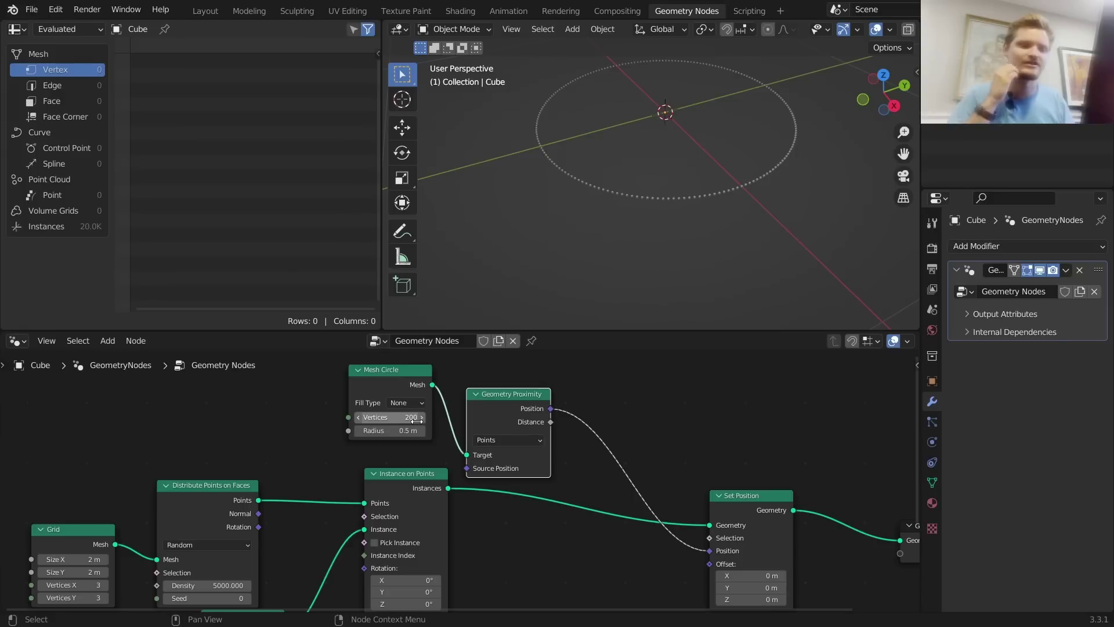
{"action": "left_click", "coordinate": [417, 419]}
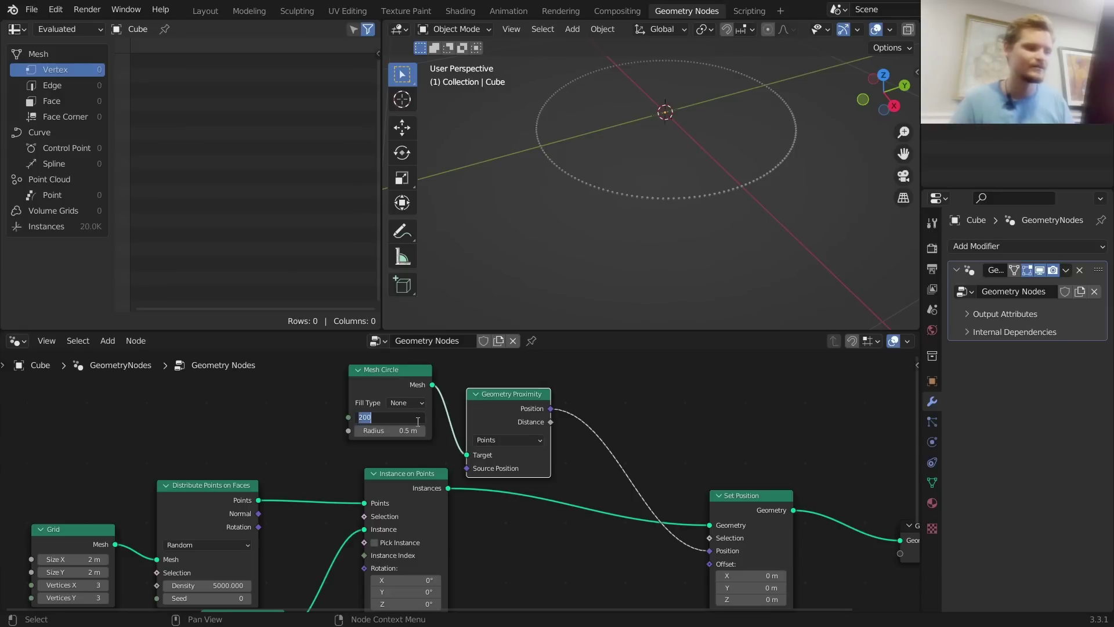
{"action": "type", "text": "300"}
{"action": "key", "text": "Return"}
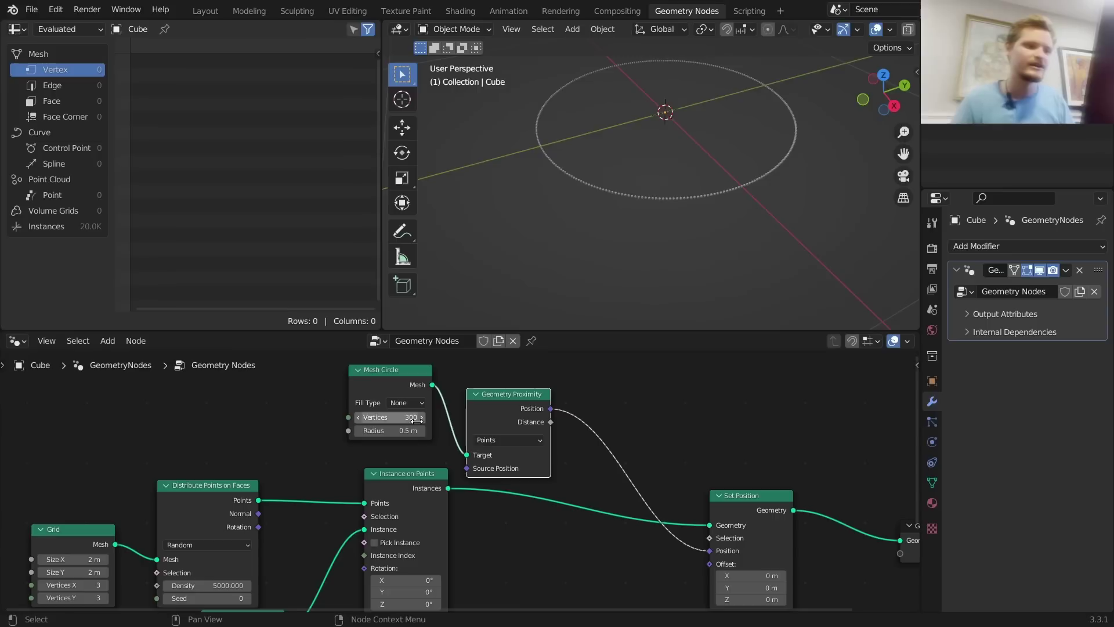
Insert a MixRGB node between Geometry Proximity's Position and Set Position's Position
{"action": "key", "text": "shift+a"}
{"action": "left_click", "coordinate": [607, 313]}
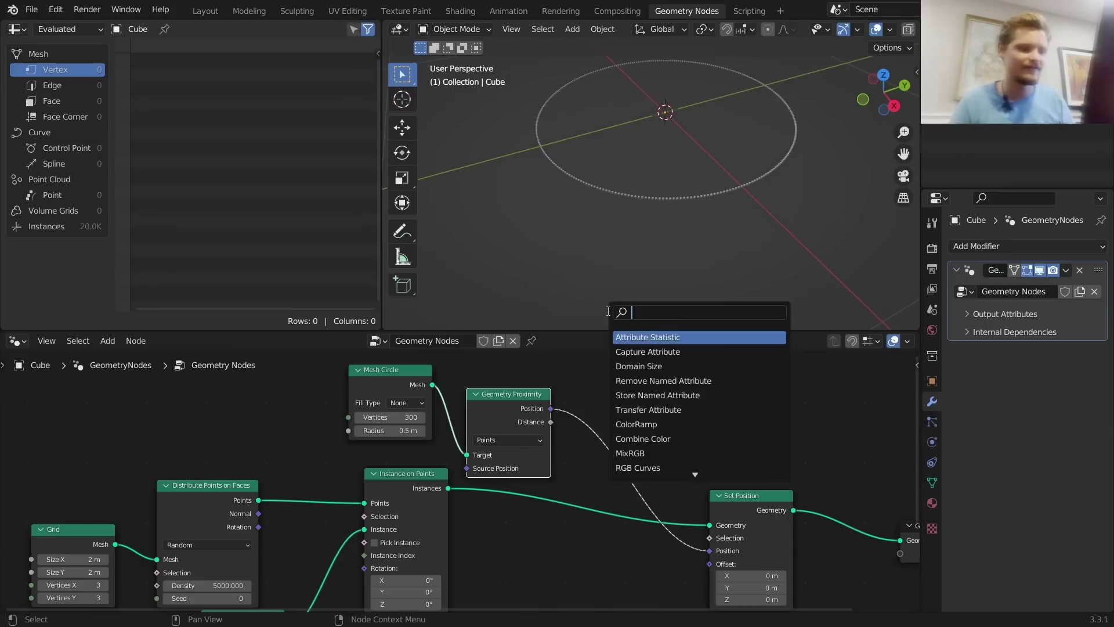
{"action": "type", "text": "mix"}
{"action": "key", "text": "Return"}
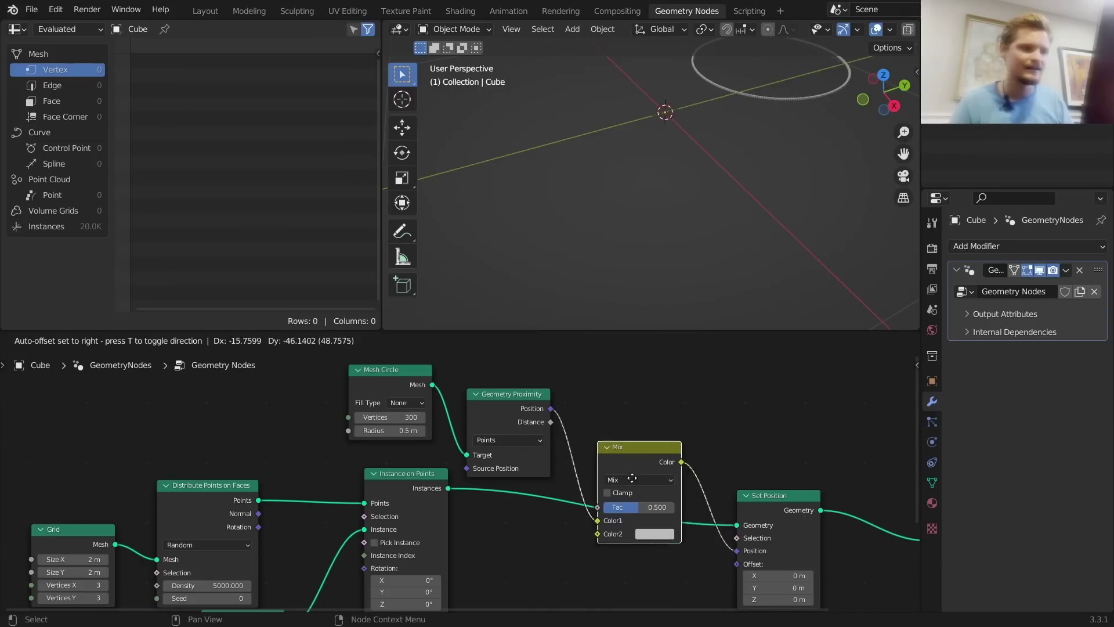
{"action": "left_click", "coordinate": [655, 536]}
{"action": "middle_click_drag", "start_coordinate": [645, 542], "coordinate": [660, 452]}
Add a Position node and feed it into Color2 of the Mix node
{"action": "left_click_drag", "start_coordinate": [638, 502], "coordinate": [498, 520]}
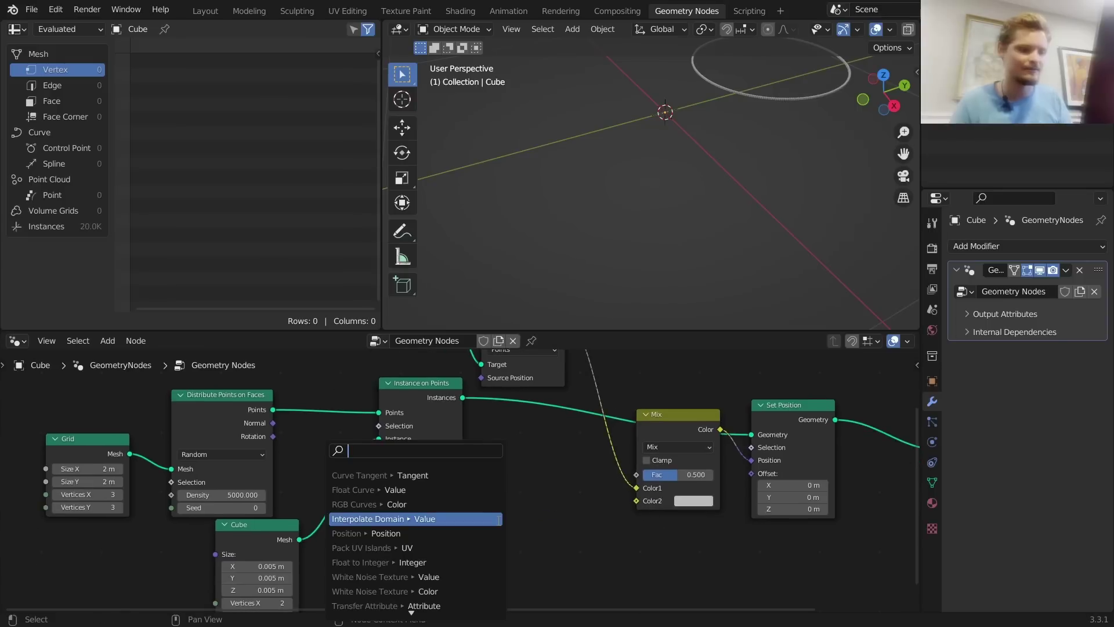
{"action": "type", "text": "position"}
{"action": "key", "text": "Return"}
{"action": "left_click", "coordinate": [624, 492]}
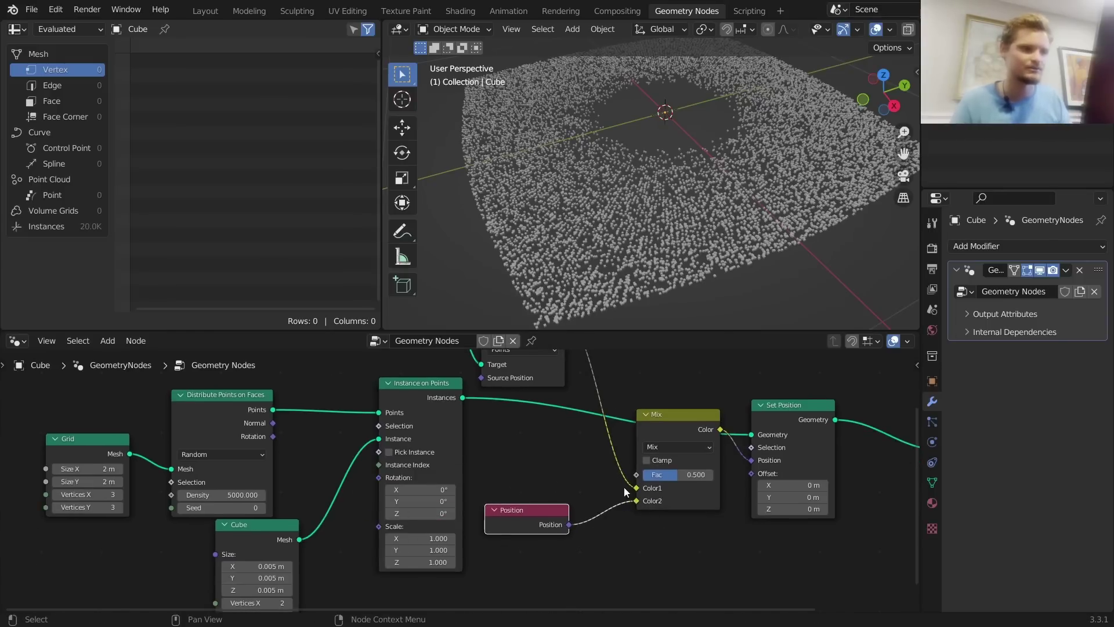
Vary the Mix factor to blend between circle and grid positions, ending at 0.513
{"action": "left_click_drag", "start_coordinate": [677, 475], "coordinate": [710, 474]}
{"action": "scroll", "coordinate": [709, 297], "scroll_direction": "down", "scroll_amount": 2}
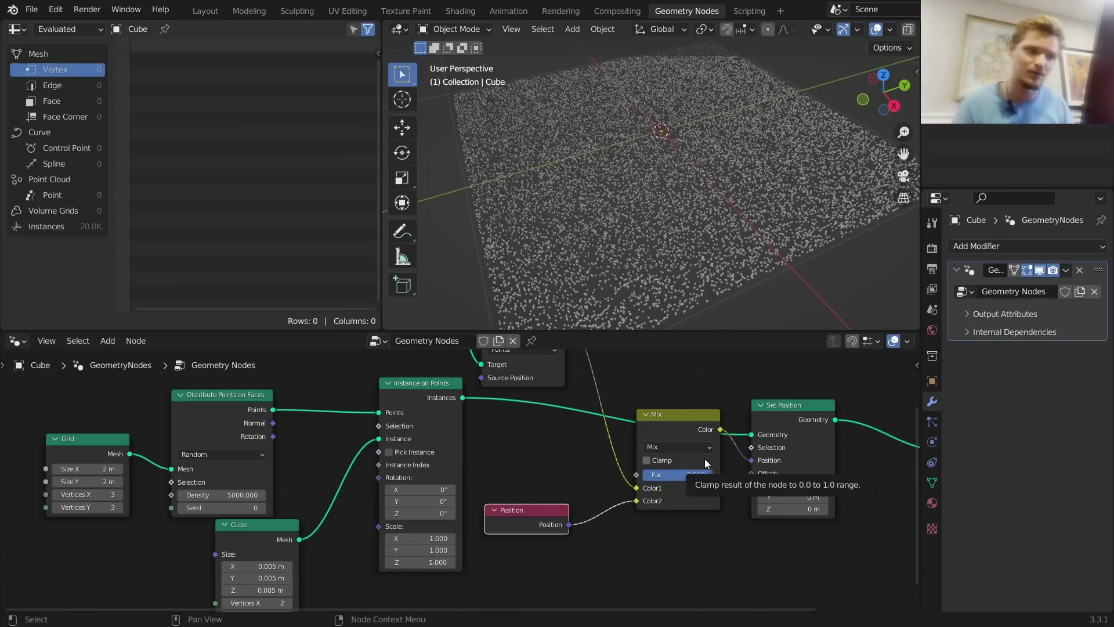
{"action": "left_click_drag", "start_coordinate": [704, 475], "coordinate": [678, 475]}
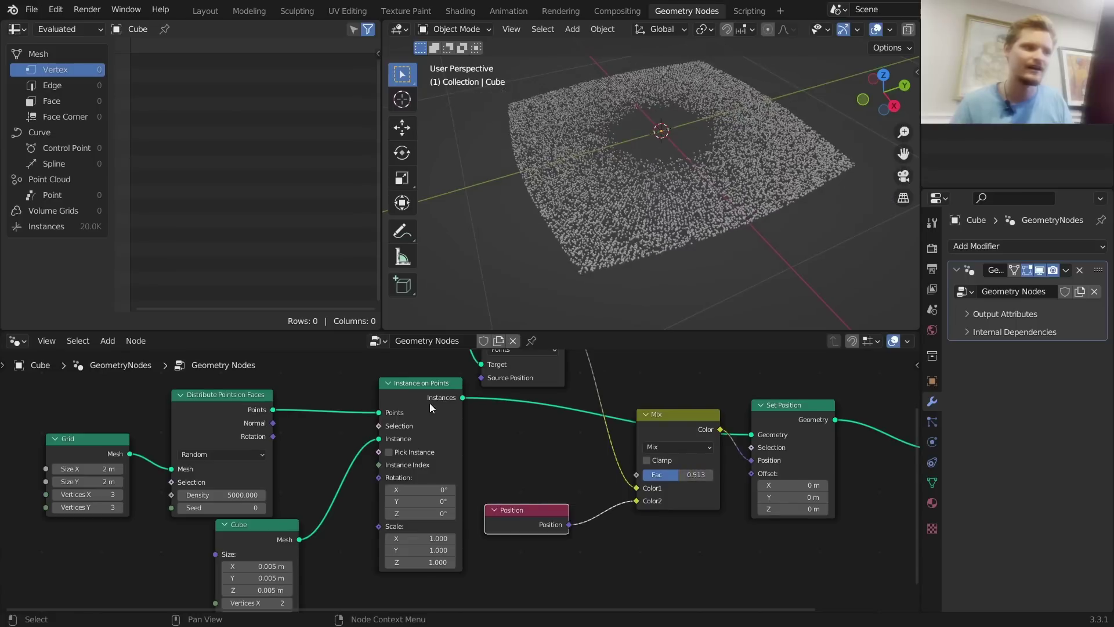
Re-enter 300 vertices on the Mesh Circle and raise the Mix factor to 1.000
{"action": "middle_click_drag", "start_coordinate": [210, 384], "coordinate": [291, 483]}
{"action": "left_click", "coordinate": [485, 425]}
{"action": "type", "text": "300"}
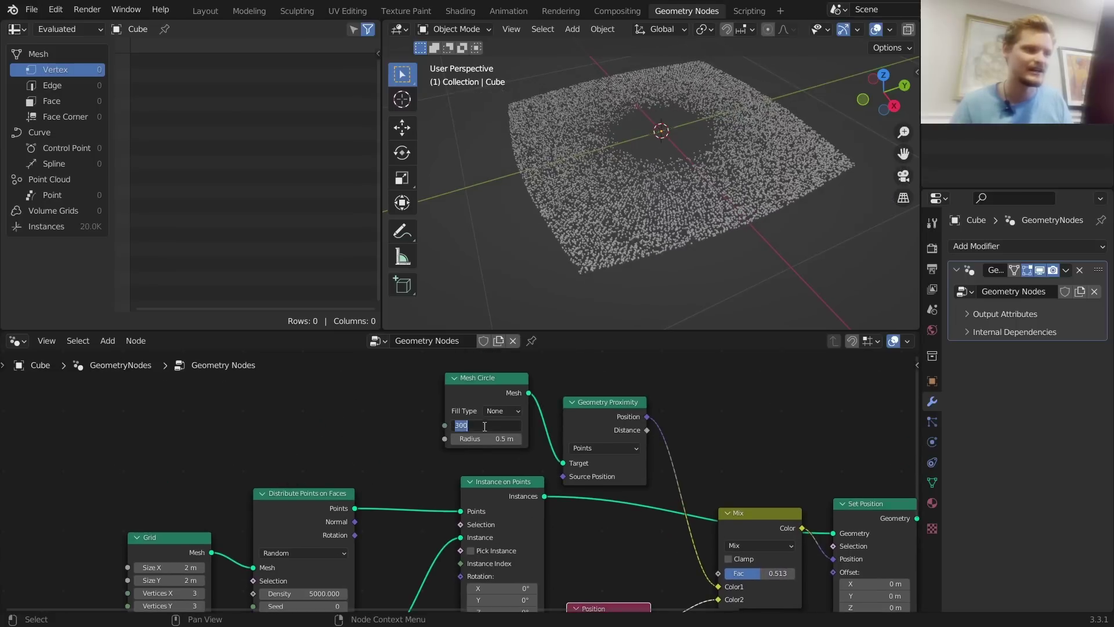
{"action": "key", "text": "Return"}
{"action": "middle_click_drag", "start_coordinate": [354, 449], "coordinate": [327, 426]}
{"action": "middle_click_drag", "start_coordinate": [680, 556], "coordinate": [592, 472]}
{"action": "left_click_drag", "start_coordinate": [635, 467], "coordinate": [673, 467]}
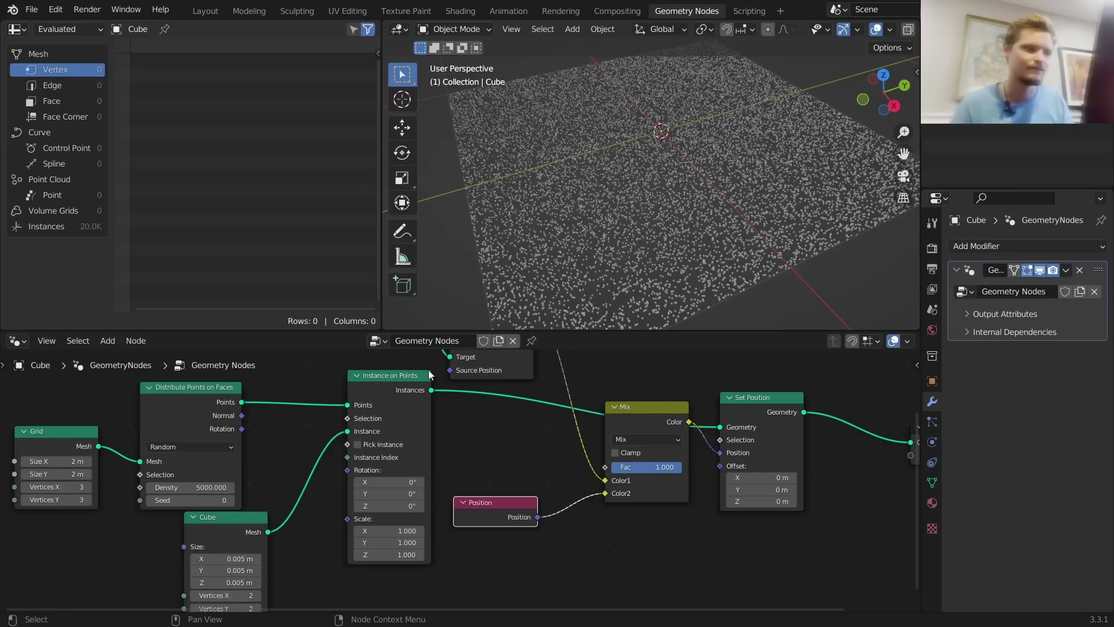
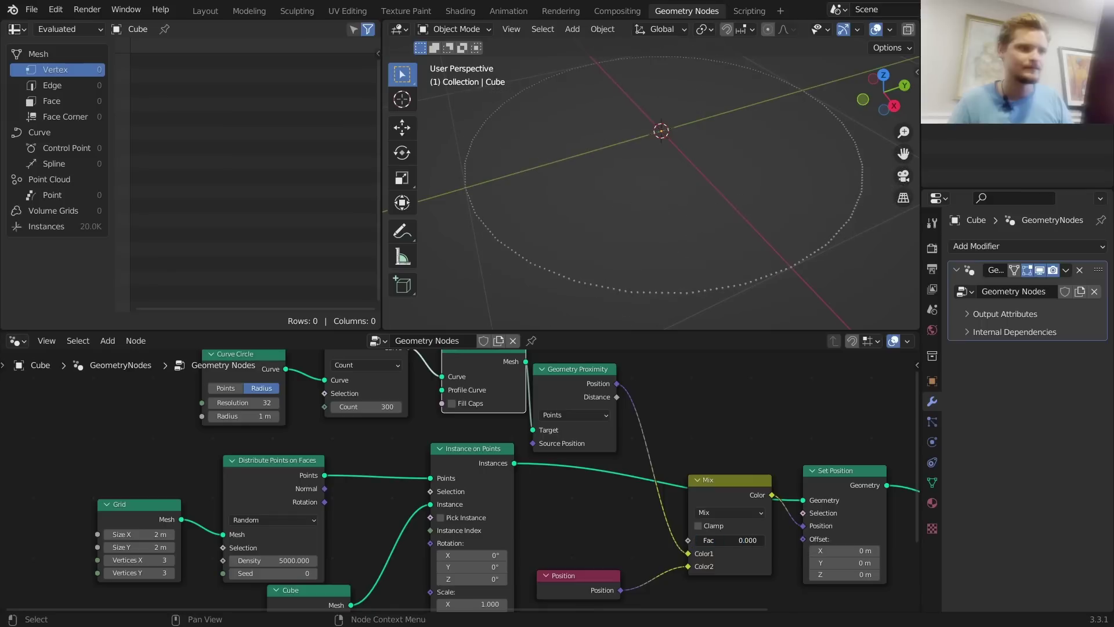
Set the Curve Circle's Resolution to 3 to form a triangle and clear the annotation stroke from the viewport
{"action": "left_click_drag", "start_coordinate": [244, 403], "coordinate": [133, 407]}
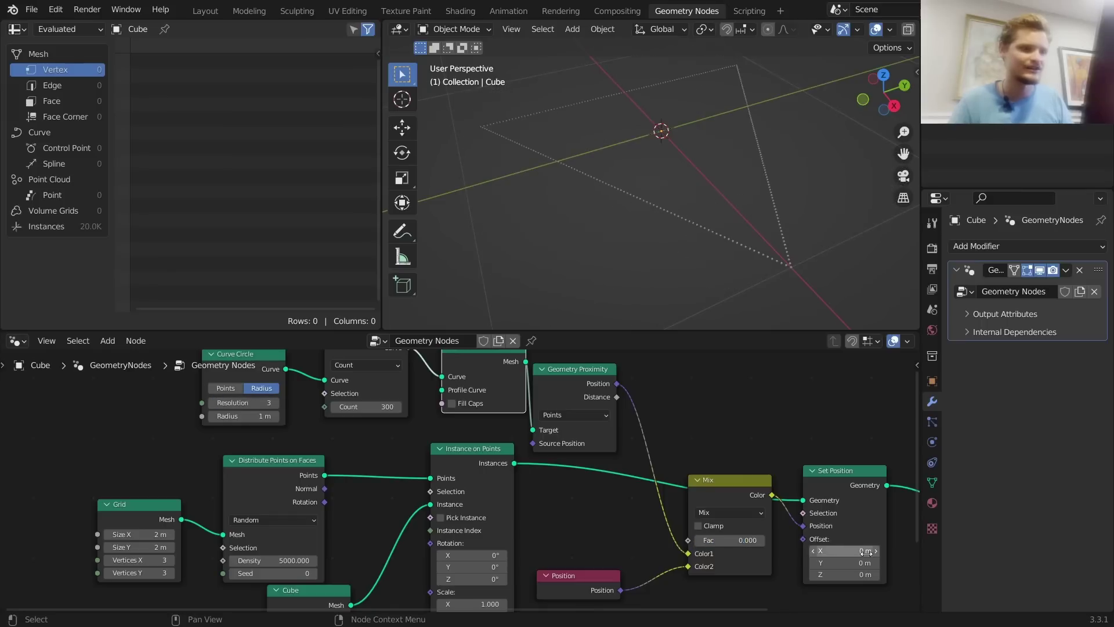
{"action": "mouse_move", "coordinate": [699, 541]}
{"action": "left_mouse_down"}
{"action": "mouse_move", "coordinate": [764, 540]}
{"action": "mouse_move", "coordinate": [698, 541]}
{"action": "left_mouse_up"}
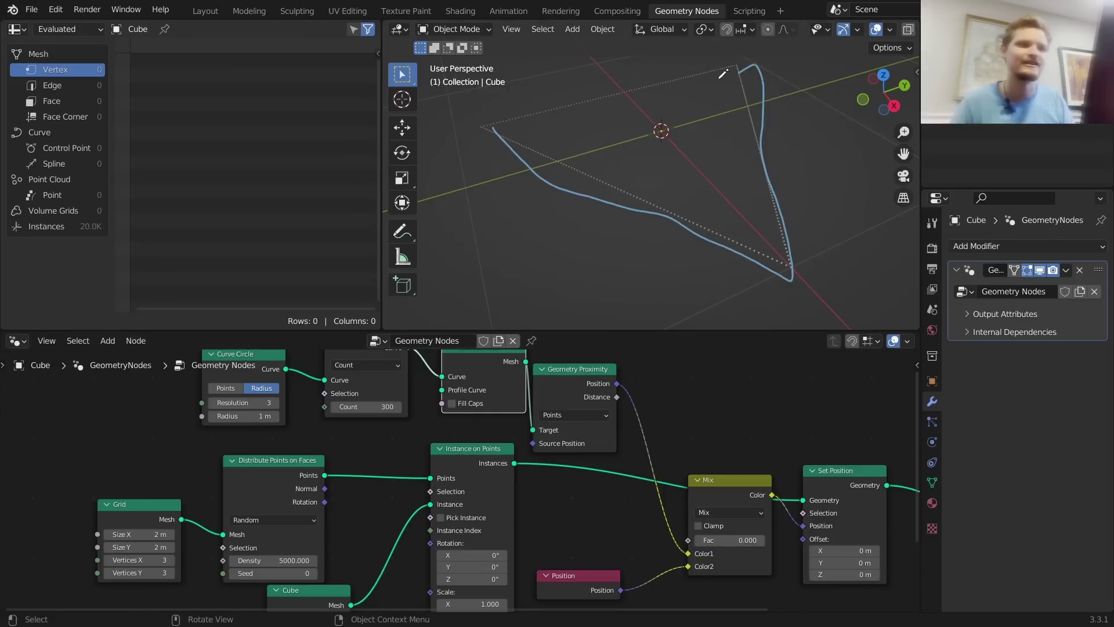
{"action": "key", "text": "ctrl+z"}
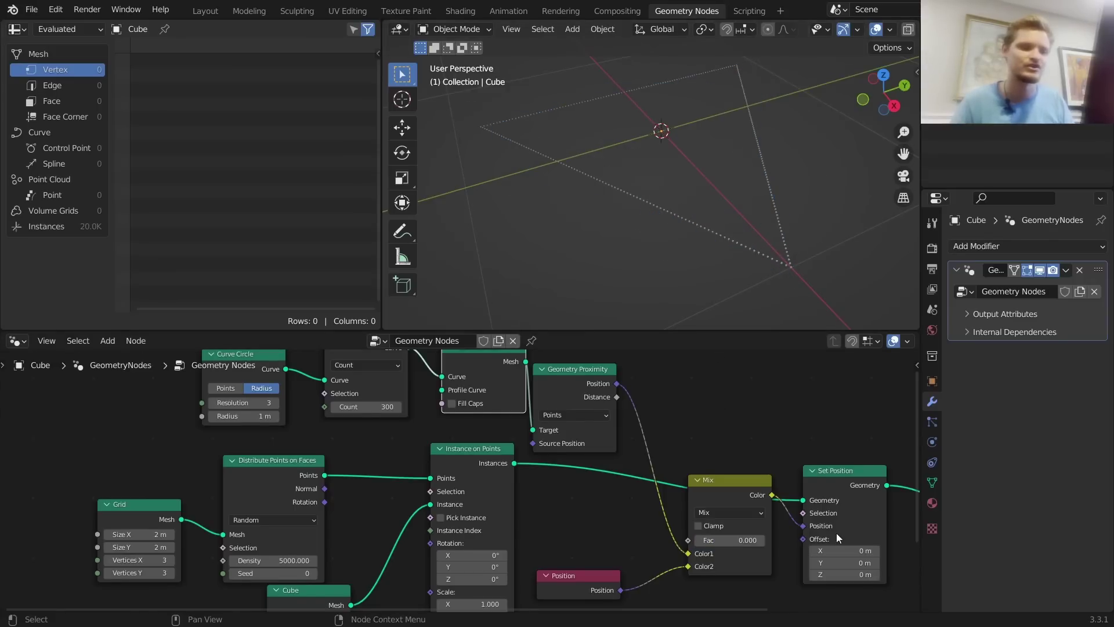
Move the Mix, Set Position and Group Output nodes away from Geometry Proximity to make room in the node chain
{"action": "middle_click_drag", "start_coordinate": [785, 519], "coordinate": [507, 477]}
{"action": "scroll", "coordinate": [550, 479], "scroll_direction": "down", "scroll_amount": 4}
{"action": "left_click_drag", "start_coordinate": [722, 525], "coordinate": [461, 430]}
{"action": "key", "text": "g"}
{"action": "left_click", "coordinate": [630, 427]}
Insert a Vector Math node set to Add between Geometry Proximity's Position and the Mix node's Color1
{"action": "scroll", "coordinate": [532, 392], "scroll_direction": "up", "scroll_amount": 4}
{"action": "middle_click_drag", "start_coordinate": [443, 351], "coordinate": [465, 381]}
{"action": "key", "text": "shift+a"}
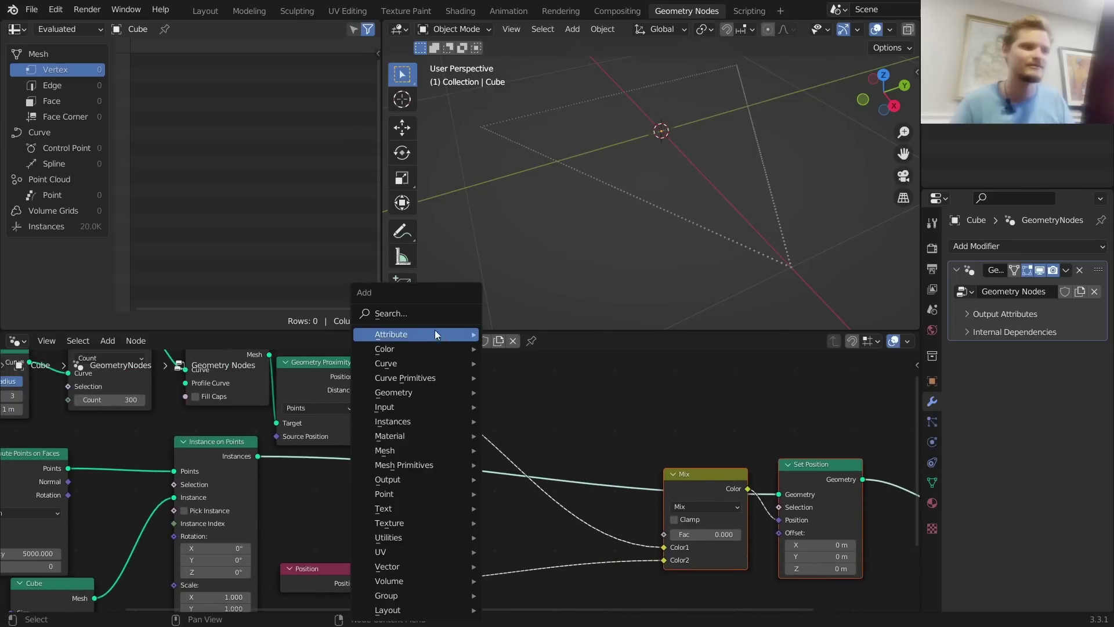
{"action": "left_click", "coordinate": [420, 318]}
{"action": "type", "text": "vec"}
{"action": "key", "text": "Down"}
{"action": "key", "text": "Return"}
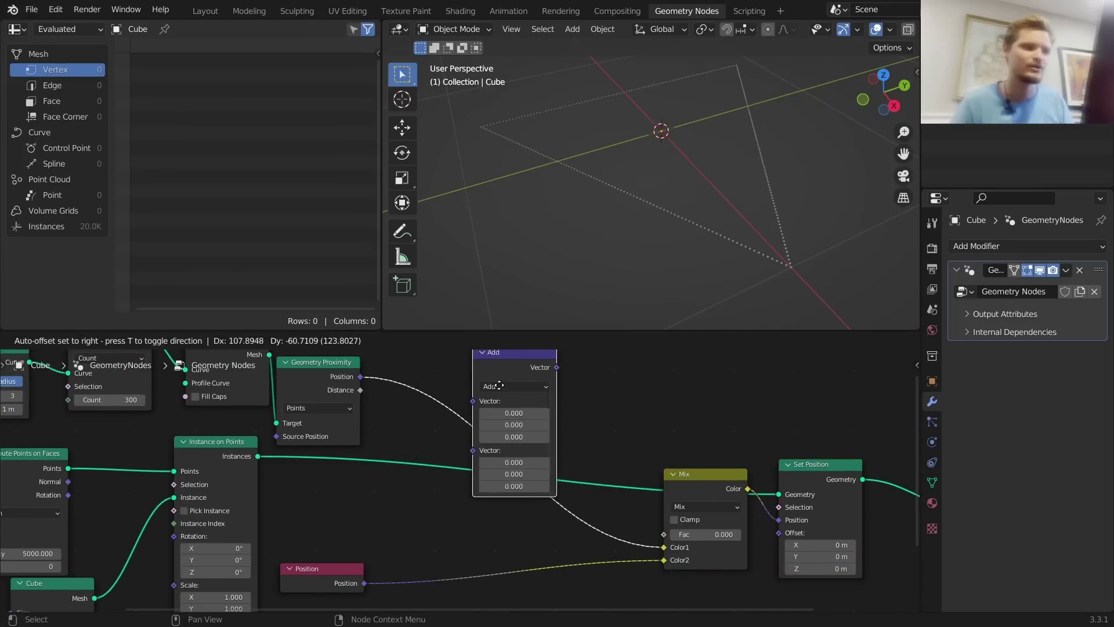
{"action": "left_click", "coordinate": [511, 386]}
Add a vector Random Value node and connect it to the second Vector input of the Add node
{"action": "left_click_drag", "start_coordinate": [445, 426], "coordinate": [444, 428]}
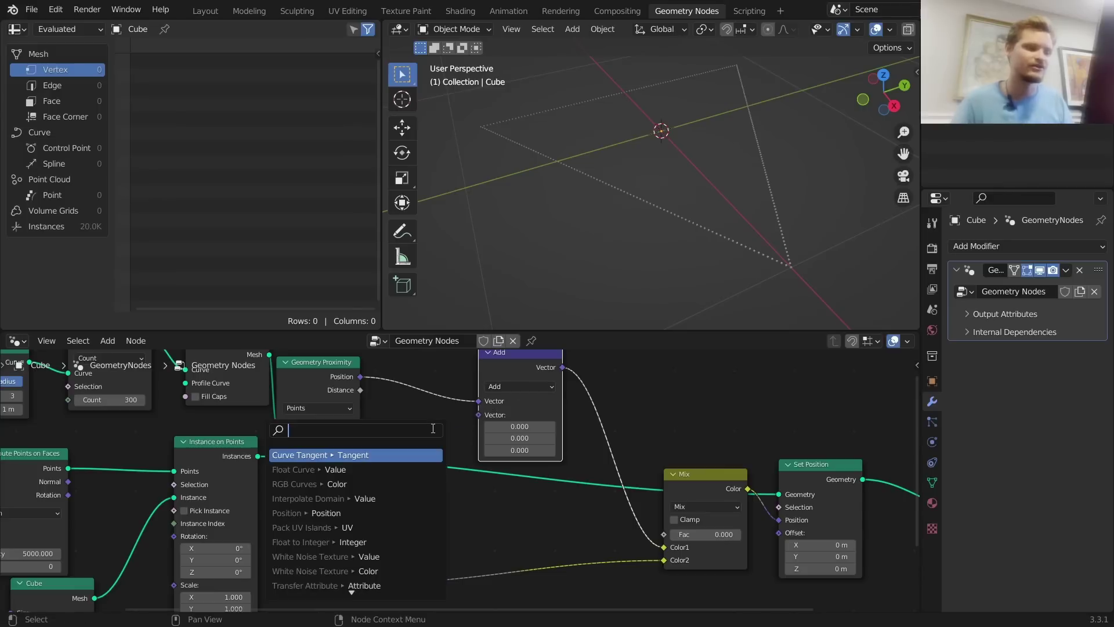
{"action": "type", "text": "random"}
{"action": "key", "text": "Return"}
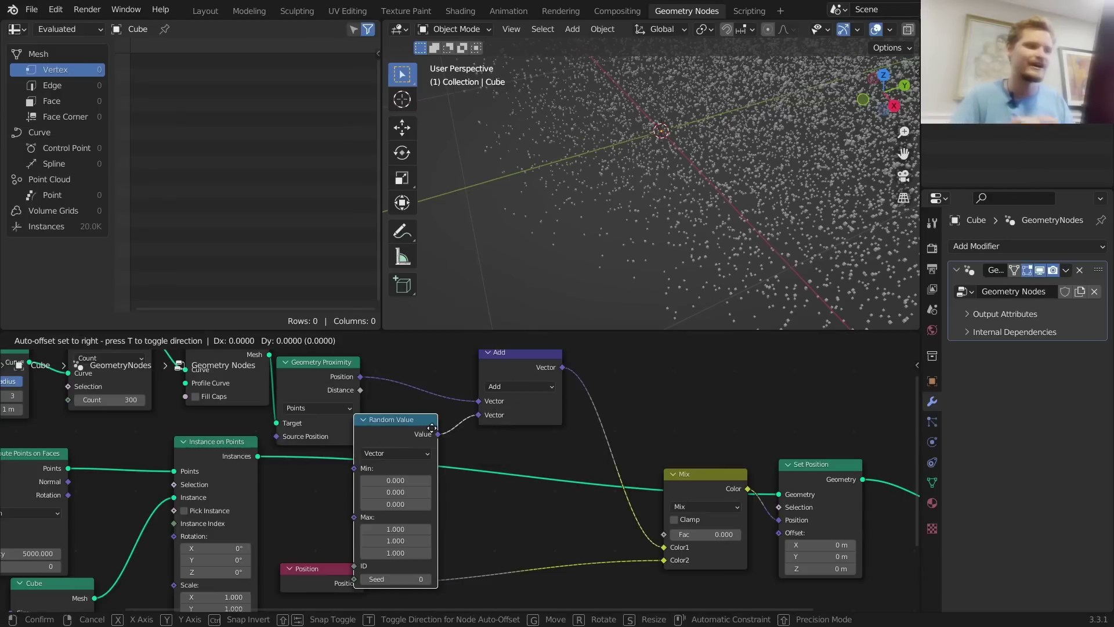
{"action": "left_click", "coordinate": [441, 402]}
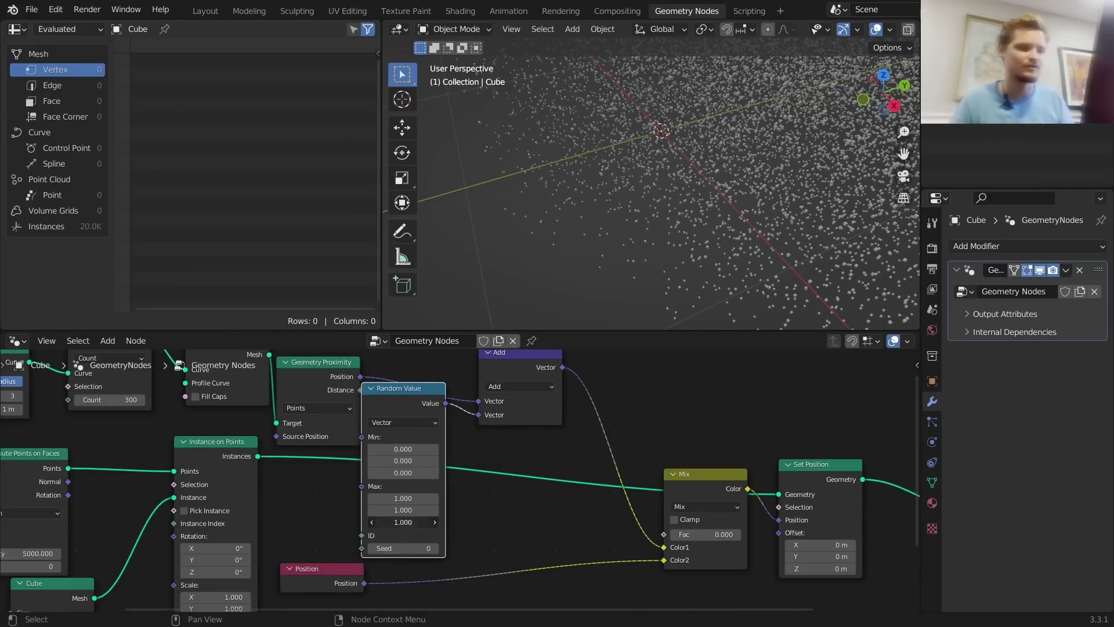
Set the Random Value range to -0.05 through 0.05 on X and Y, with Z maximum 0
{"action": "type", "text": "0"}
{"action": "key", "text": "Return"}
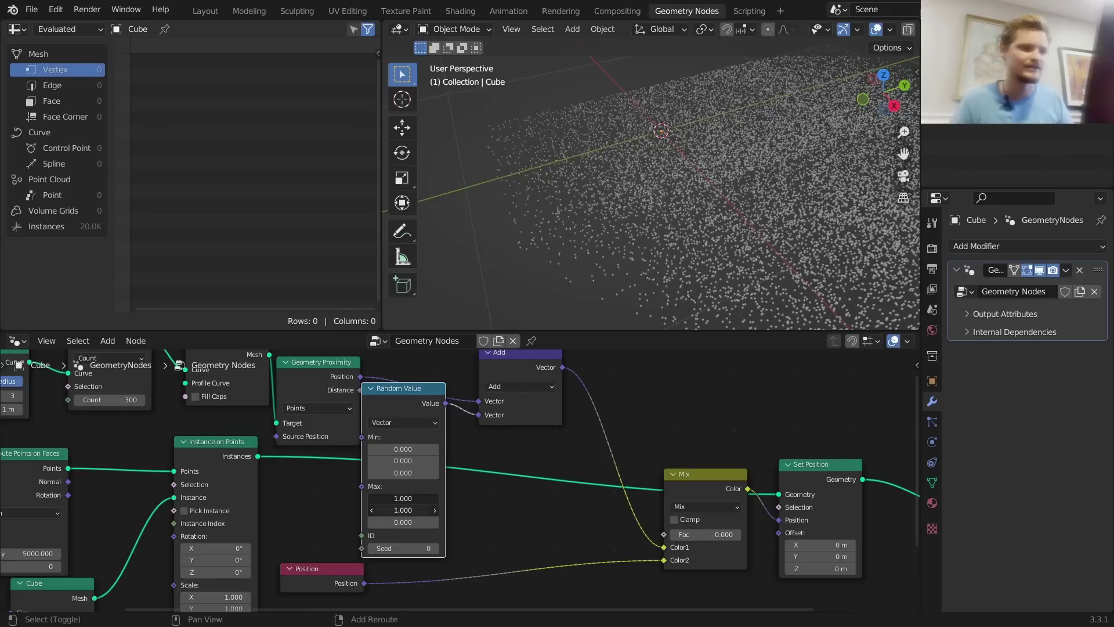
{"action": "left_click_drag", "start_coordinate": [402, 509], "coordinate": [362, 497]}
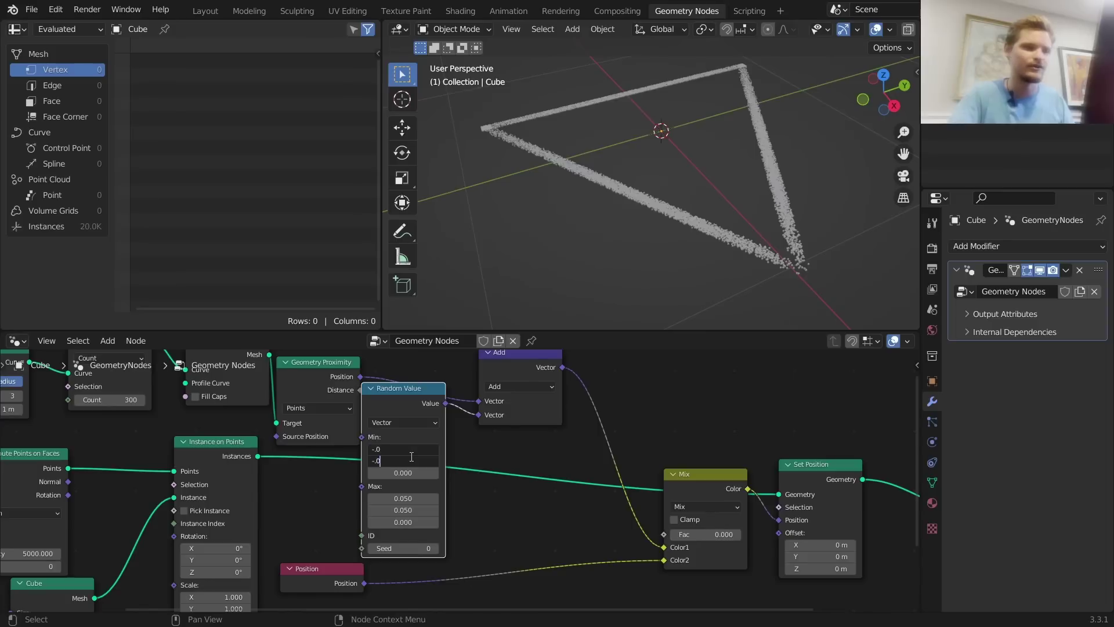
{"action": "type", "text": "5"}
{"action": "key", "text": "Return"}
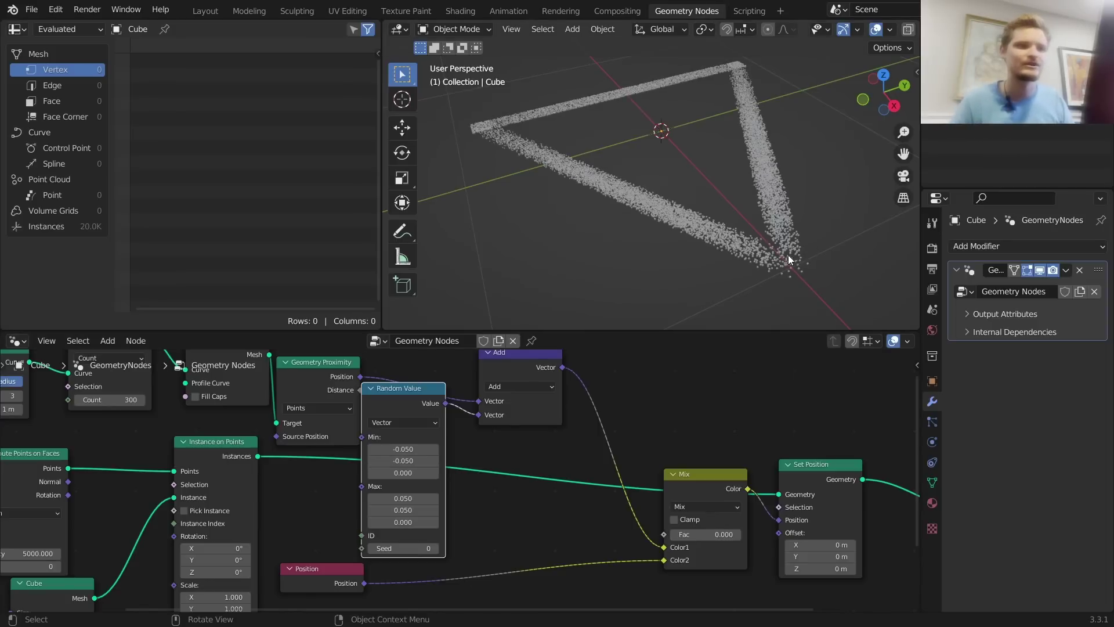
Inspect the spread of cubes around the triangle's corner and try sliding the Mix factor, leaving it at 0.000
{"action": "scroll", "coordinate": [788, 250], "scroll_direction": "up", "scroll_amount": 5}
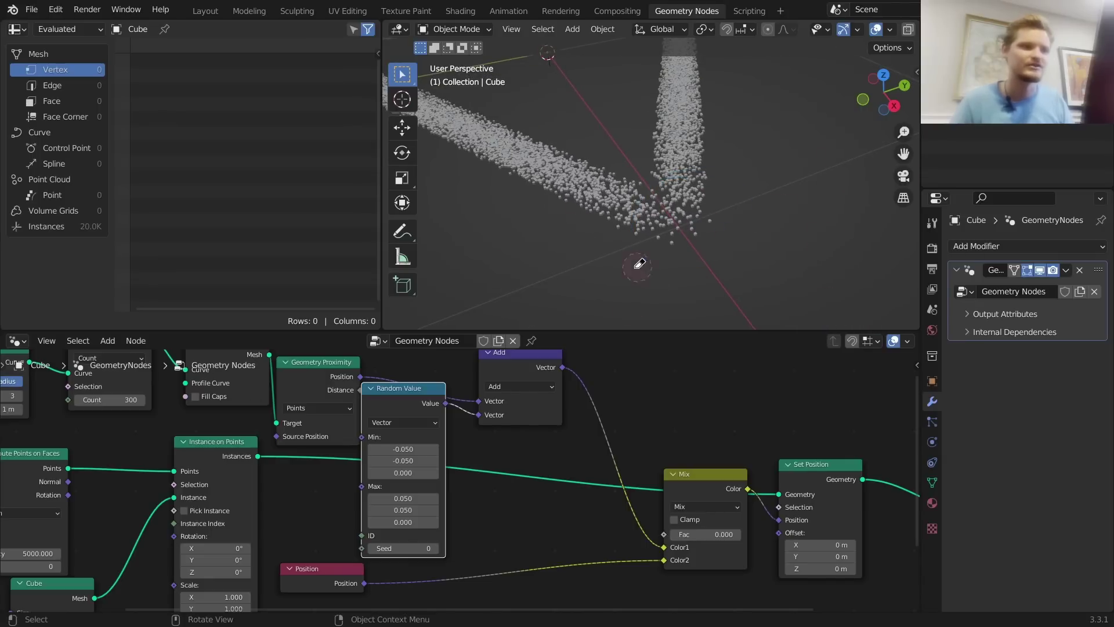
{"action": "scroll", "coordinate": [611, 134], "scroll_direction": "down", "scroll_amount": 6}
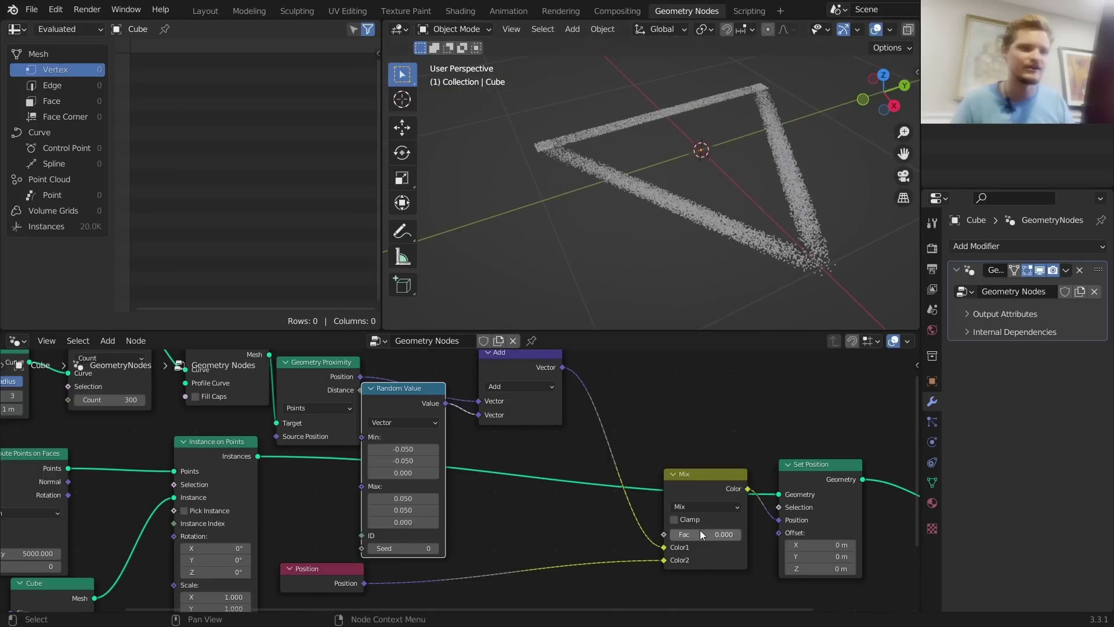
{"action": "left_click_drag", "start_coordinate": [700, 534], "coordinate": [672, 534]}
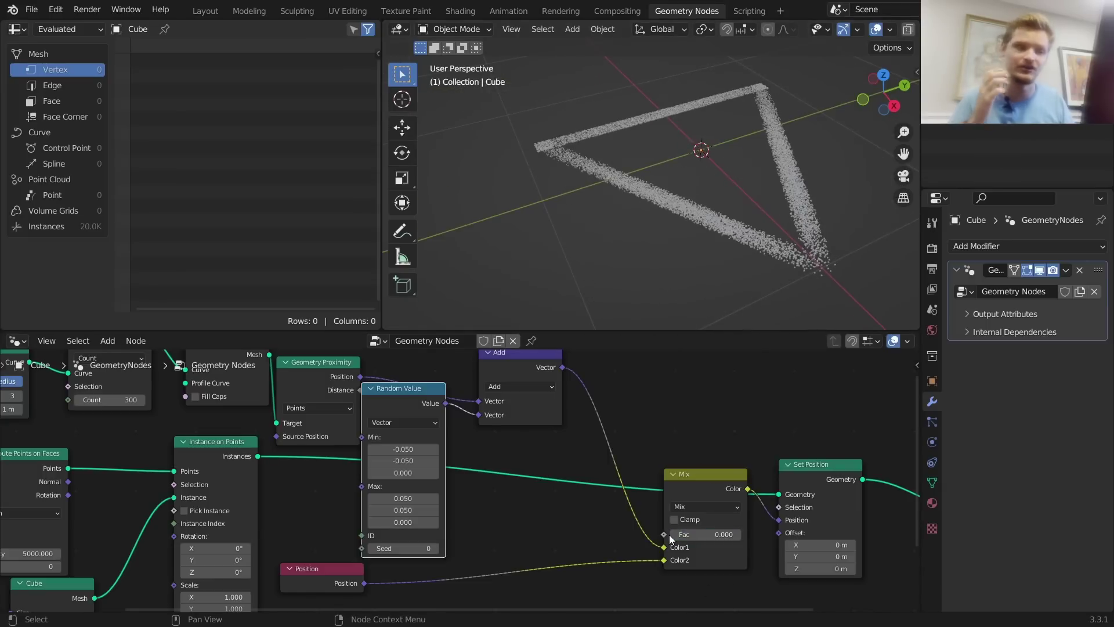
Set the Mix factor to 1.000 and swap the links feeding Color1 and Color2
{"action": "middle_click_drag", "start_coordinate": [708, 518], "coordinate": [730, 400]}
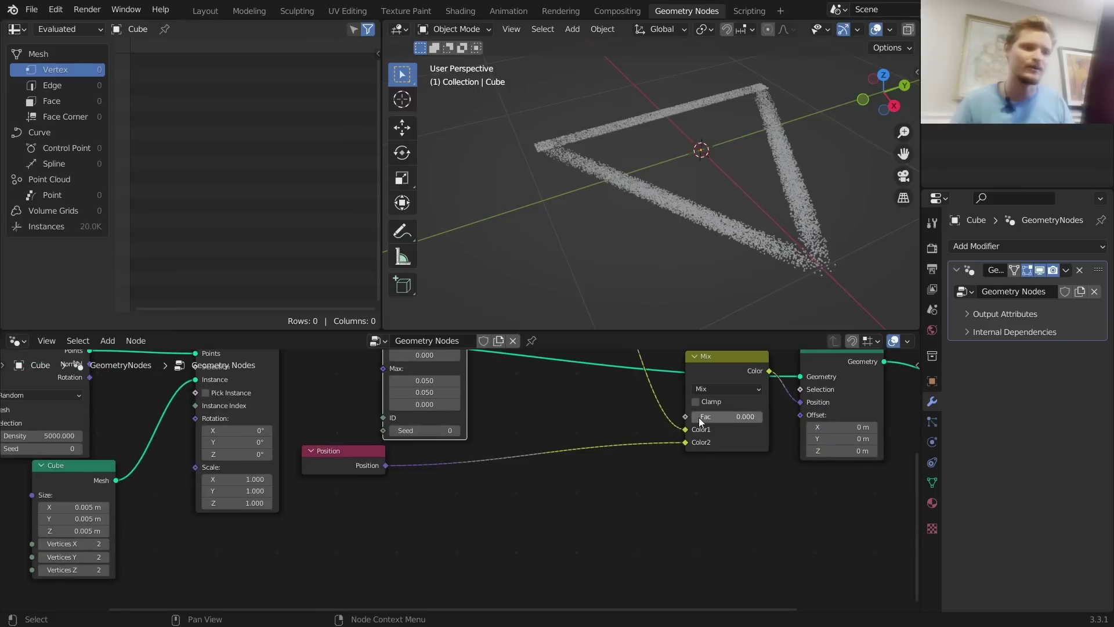
{"action": "left_click_drag", "start_coordinate": [698, 422], "coordinate": [756, 425]}
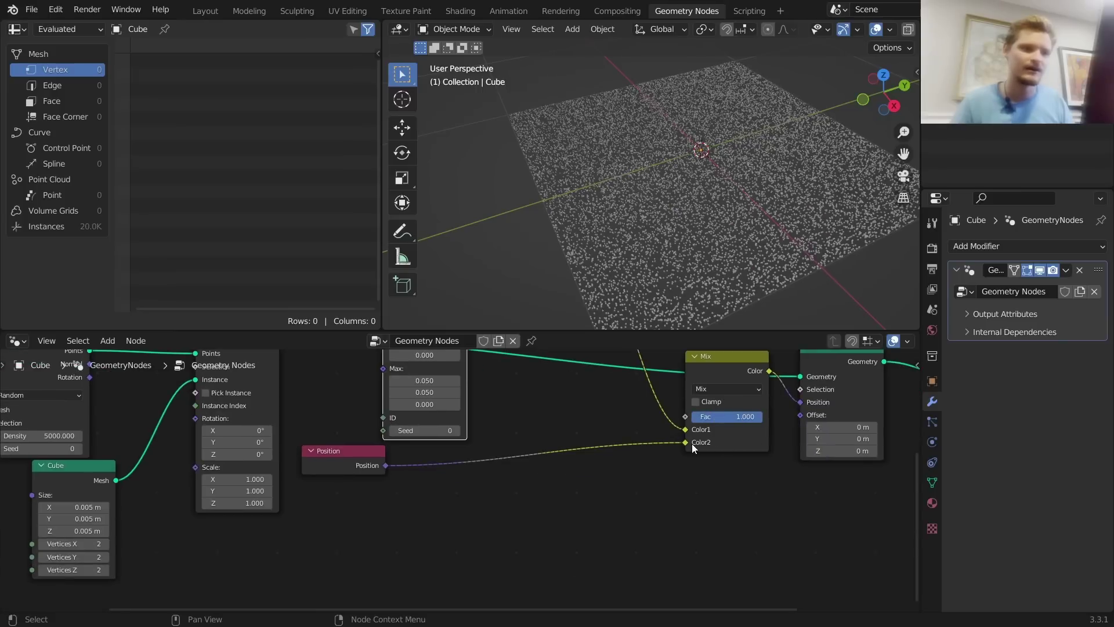
{"action": "left_click_drag", "start_coordinate": [692, 443], "coordinate": [764, 422]}
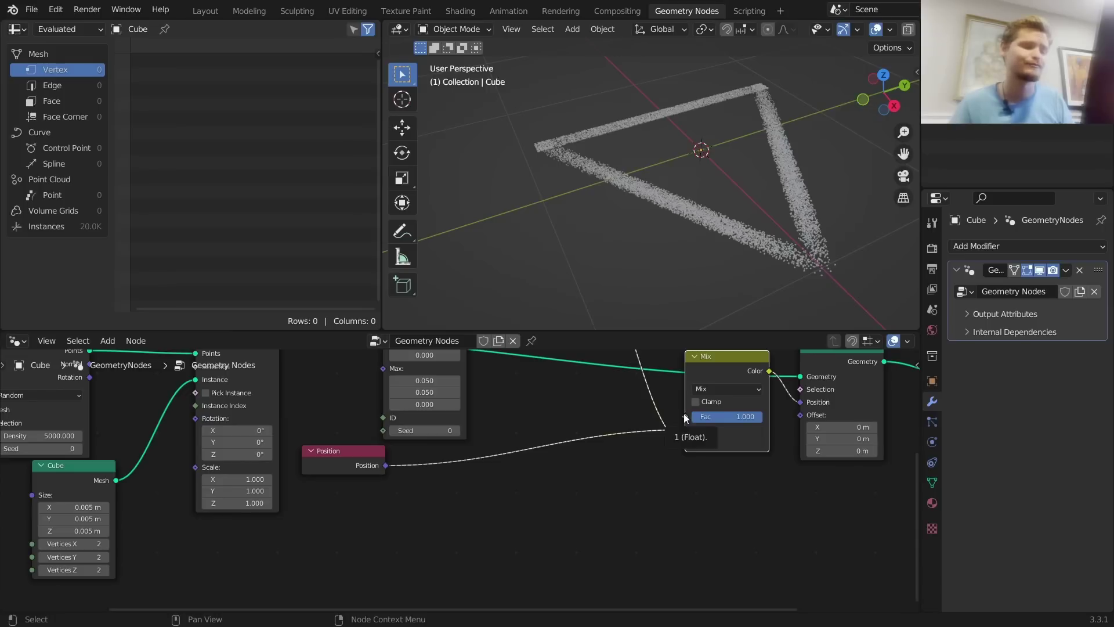
Add a Scene Time node with its Seconds output driving the Mix node's Fac
{"action": "left_click_drag", "start_coordinate": [684, 413], "coordinate": [429, 521]}
{"action": "type", "text": "secon"}
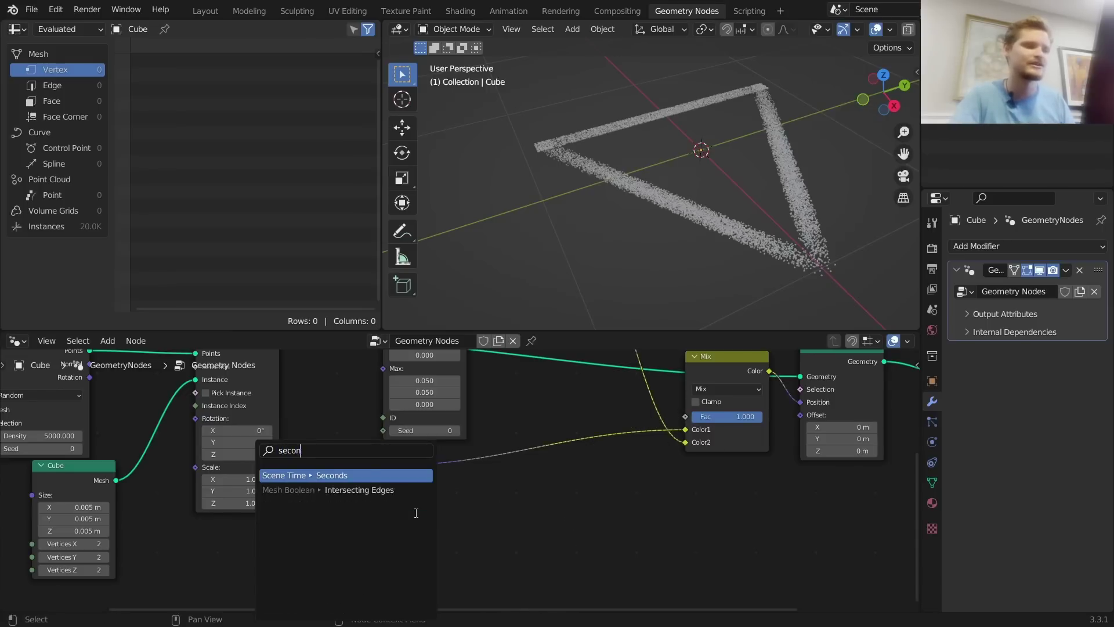
{"action": "key", "text": "Return"}
{"action": "left_click", "coordinate": [416, 513]}
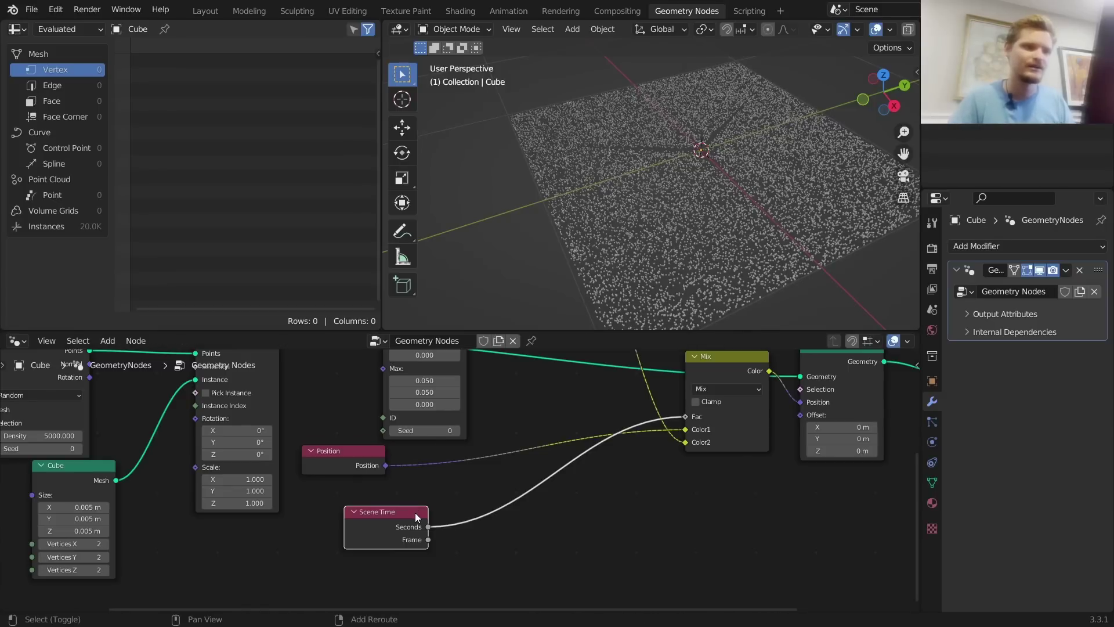
Play the animation twice to check how the cubes move from the grid to the triangle, returning to the first frame
{"action": "key", "text": "space"}
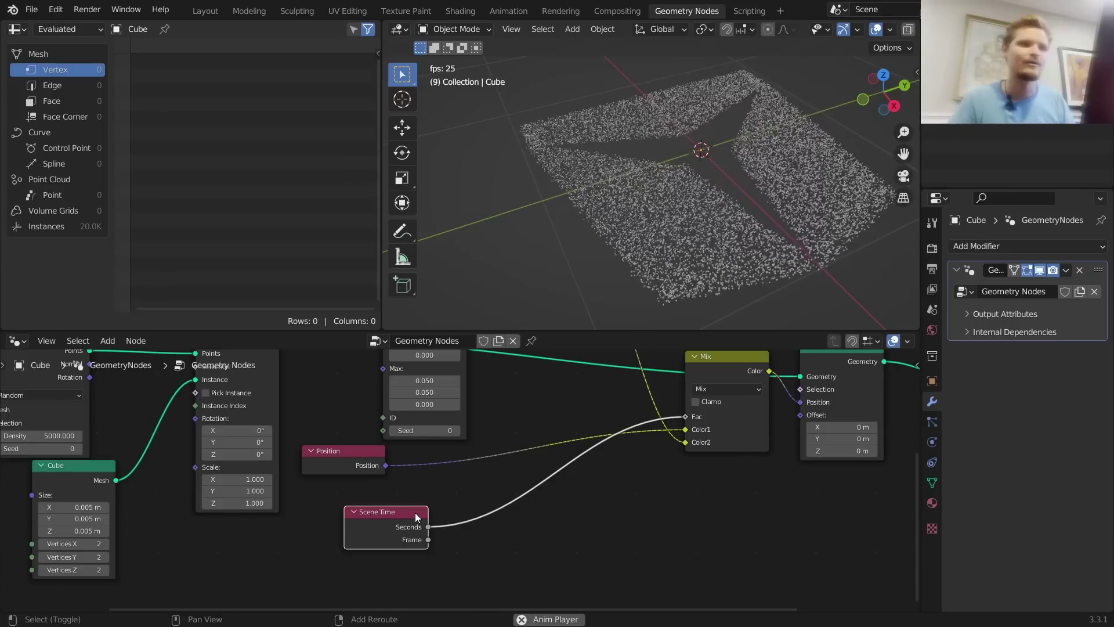
{"action": "key", "text": "Escape"}
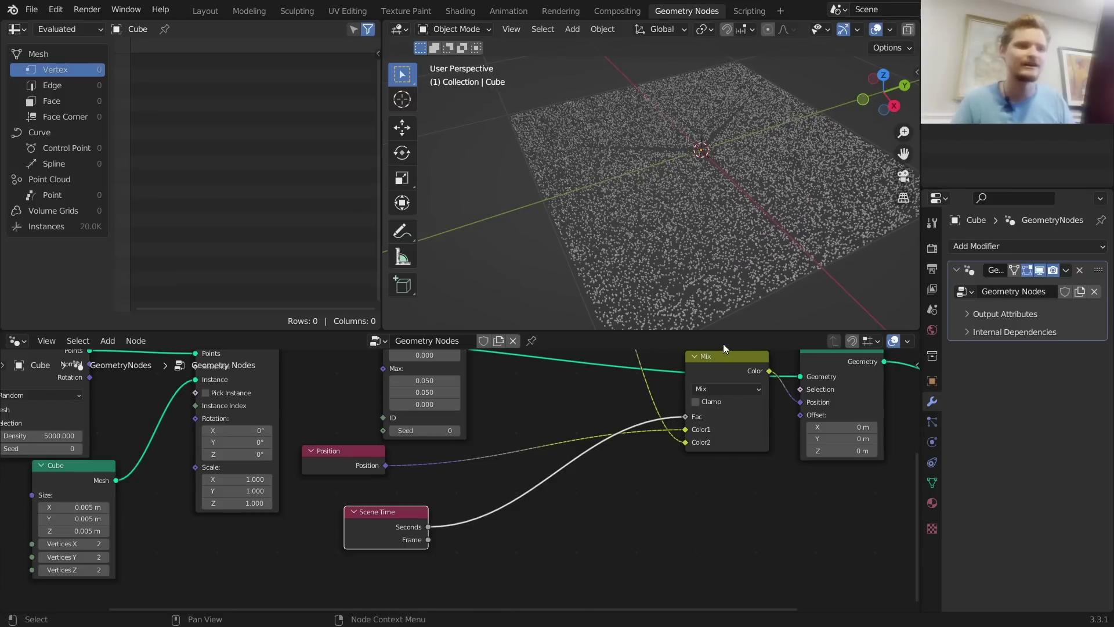
{"action": "key", "text": "space"}
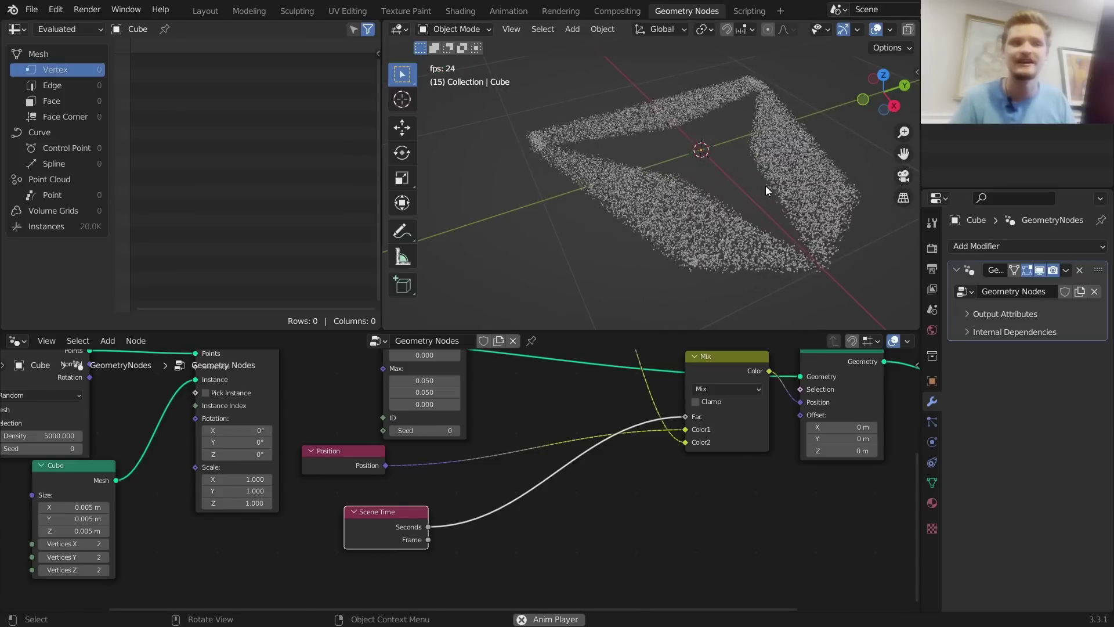
{"action": "key", "text": "Escape"}
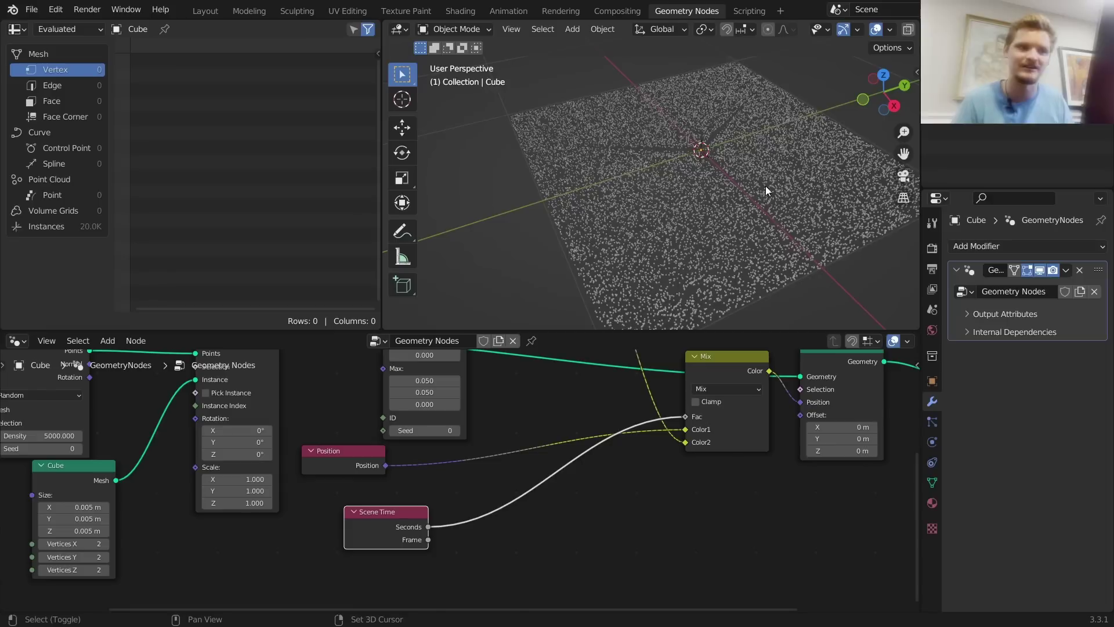
Insert a Math node set to Multiply between Scene Time's Seconds and the Mix node's Fac
{"action": "key", "text": "shift+a"}
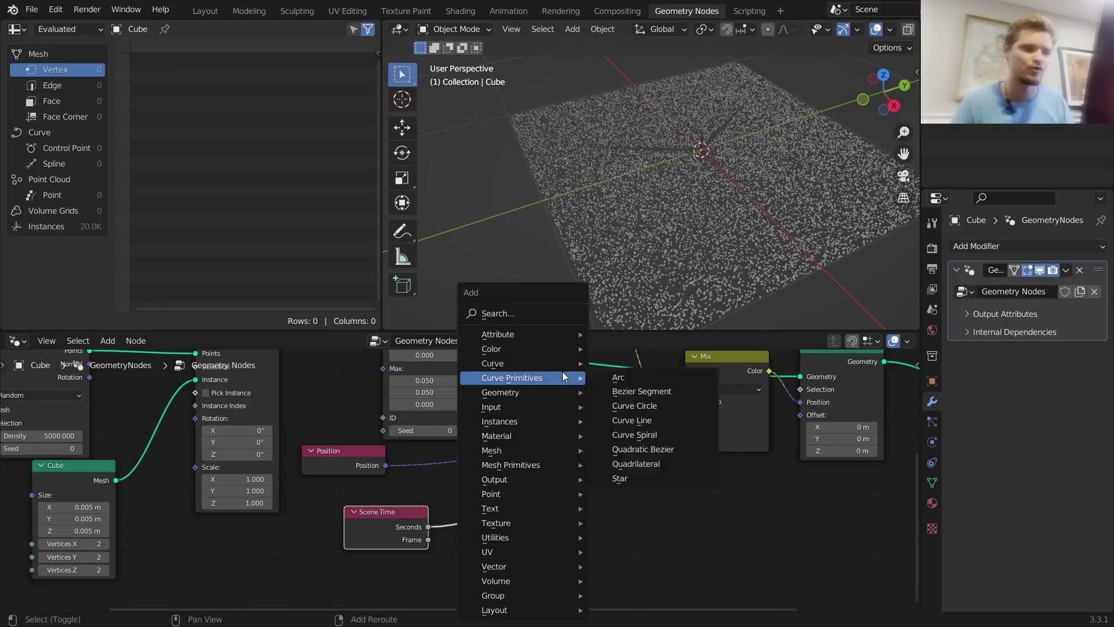
{"action": "left_click", "coordinate": [532, 311]}
{"action": "type", "text": "math"}
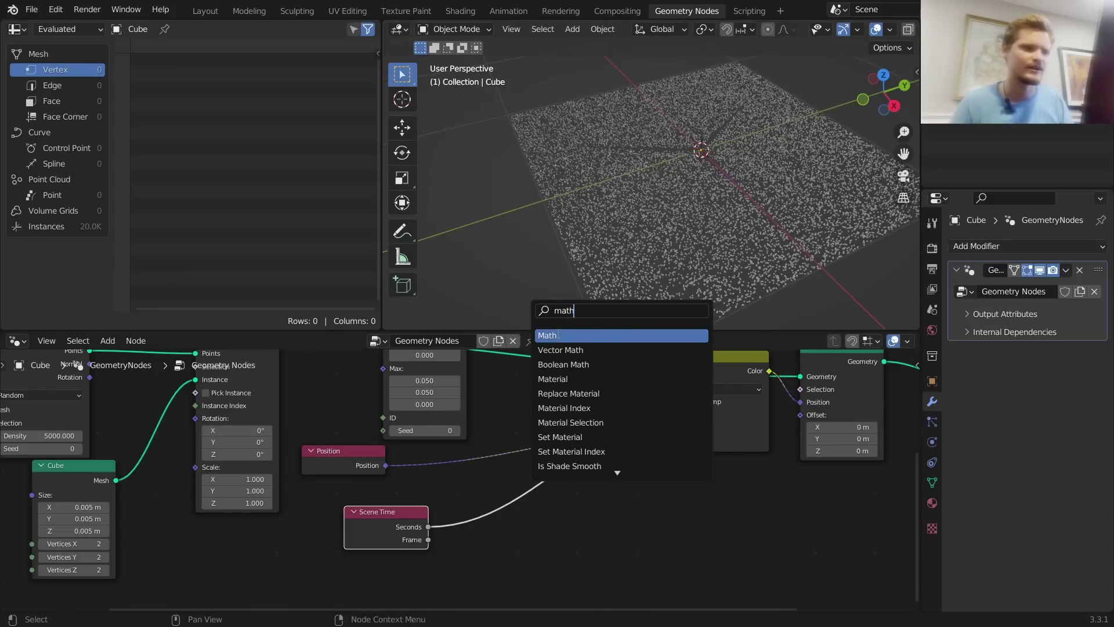
{"action": "key", "text": "Return"}
{"action": "left_click", "coordinate": [562, 496]}
{"action": "left_click", "coordinate": [565, 508]}
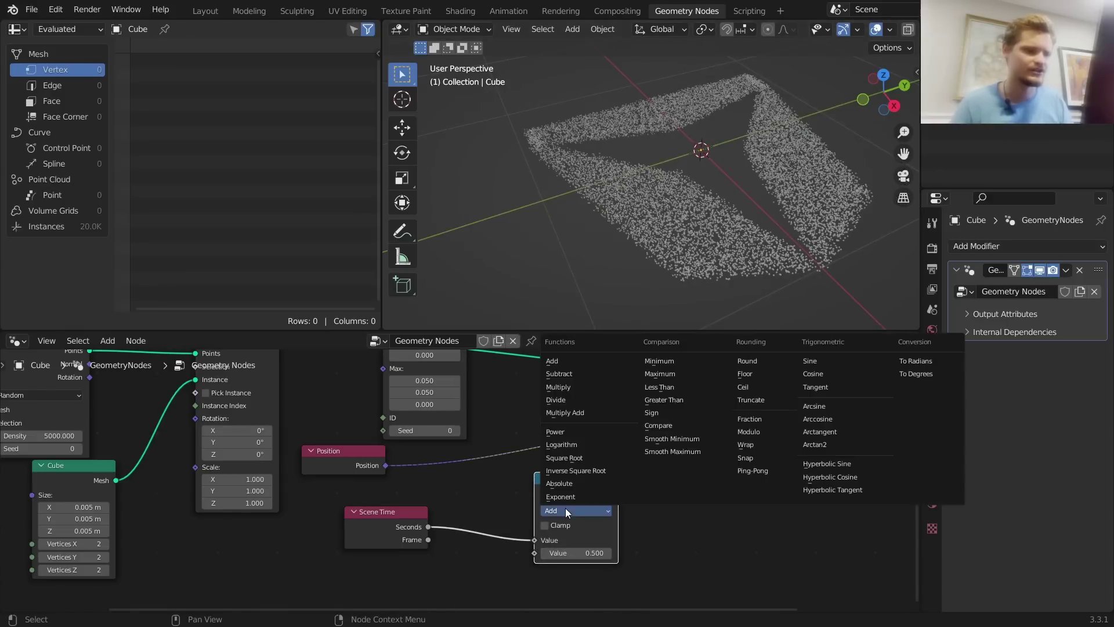
{"action": "left_click", "coordinate": [565, 499]}
Connect Geometry Proximity's Distance to the Multiply node's second Value and preview the animation from the first frame
{"action": "key", "text": "Home"}
{"action": "middle_click_drag", "start_coordinate": [543, 400], "coordinate": [554, 426]}
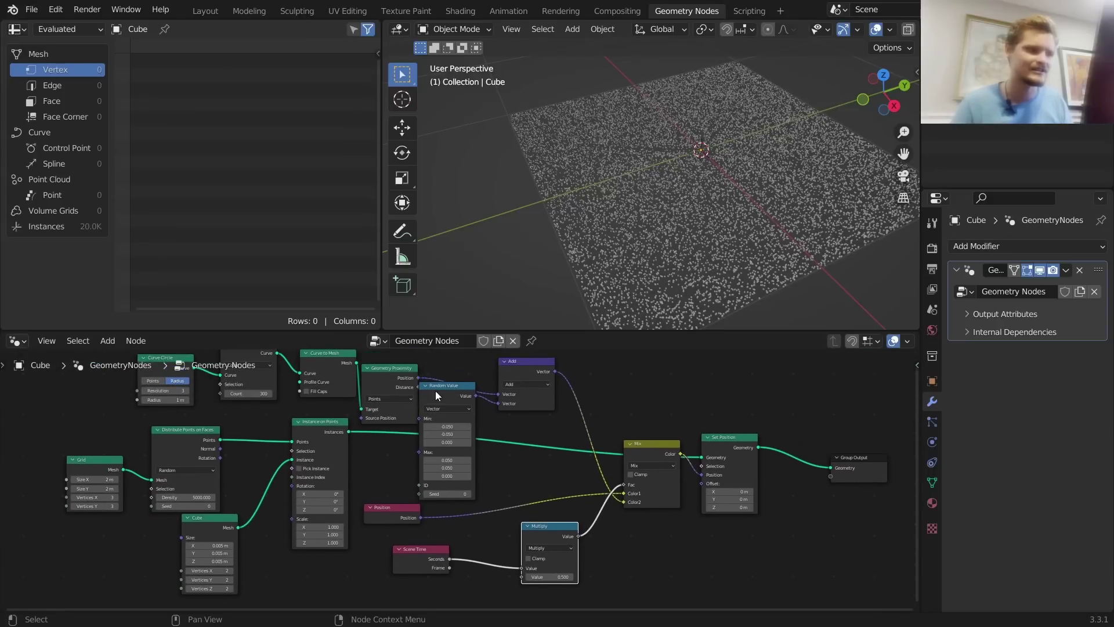
{"action": "left_click_drag", "start_coordinate": [393, 377], "coordinate": [521, 575]}
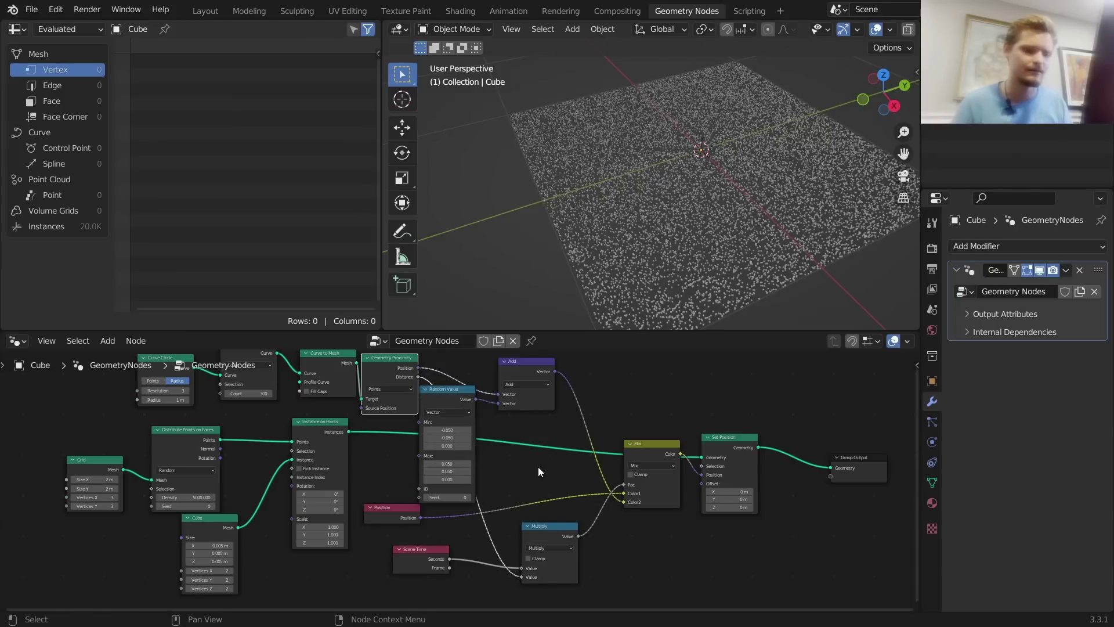
{"action": "key", "text": "space"}
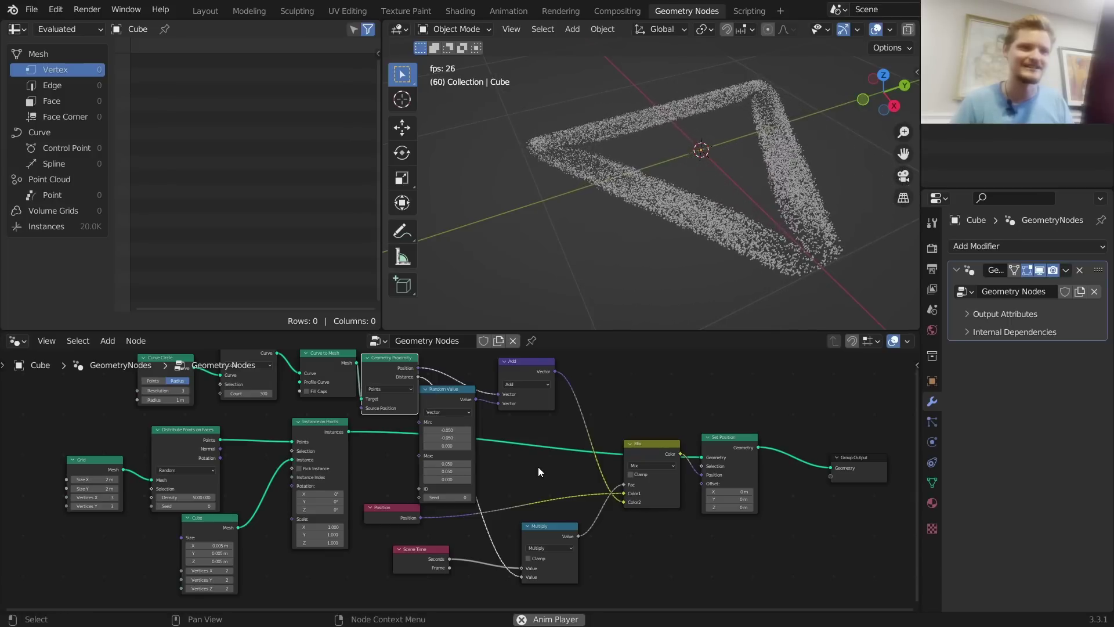
{"action": "key", "text": "space"}
{"action": "key", "text": "shift+Left"}
{"action": "key", "text": "shift+a"}
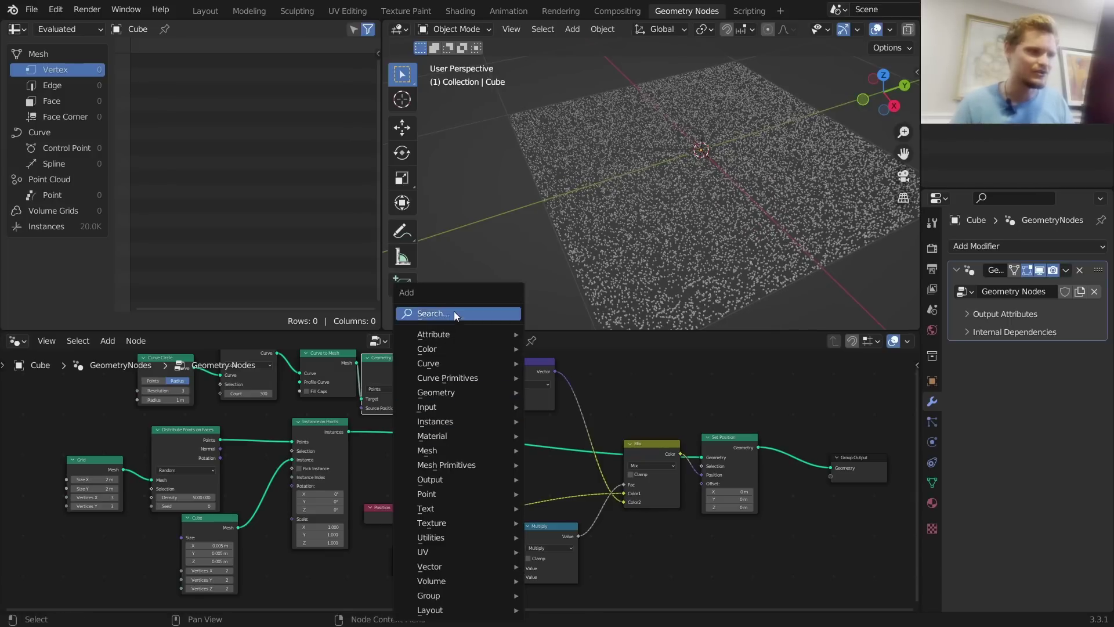
{"action": "mouse_move", "coordinate": [441, 363]}
{"action": "left_click", "coordinate": [557, 174]}
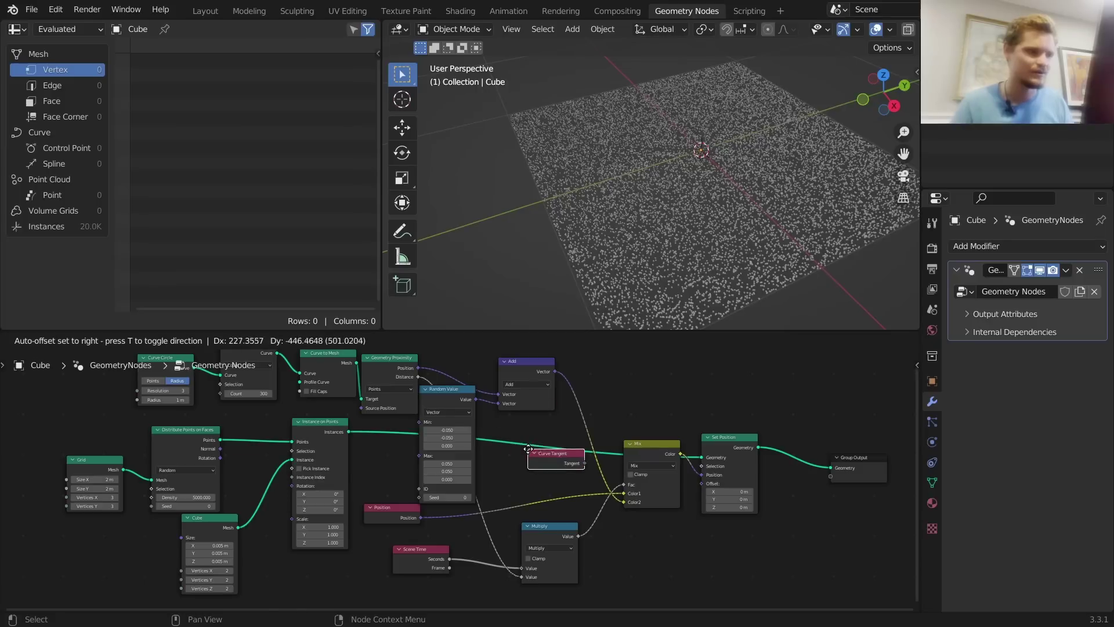
{"action": "left_click", "coordinate": [718, 373]}
{"action": "key", "text": "shift+a"}
{"action": "type", "text": "rang"}
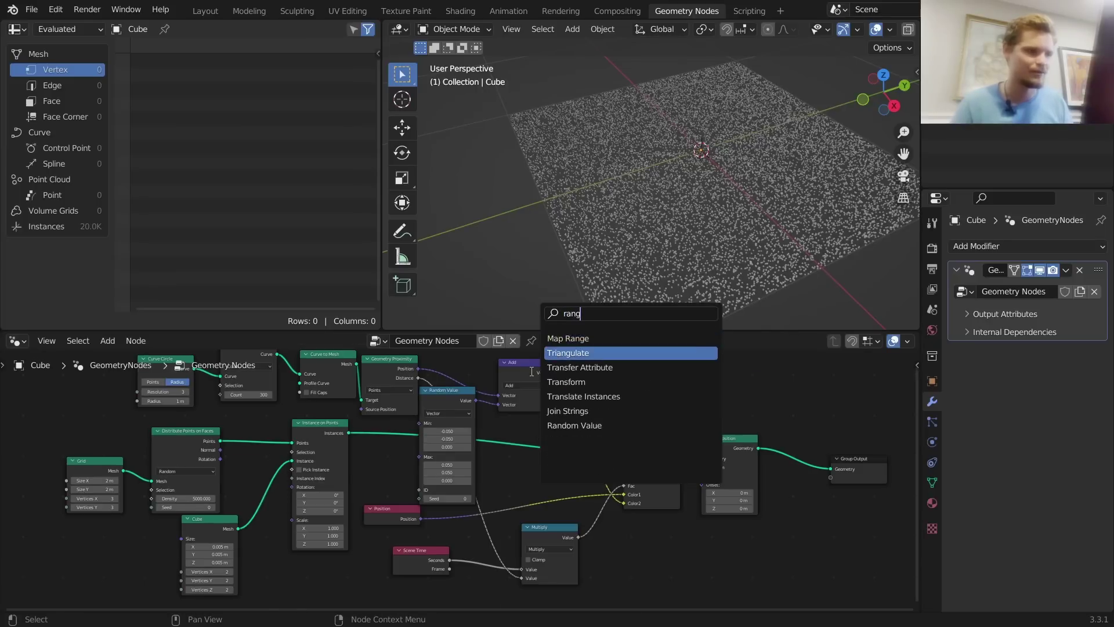
{"action": "key", "text": "Escape"}
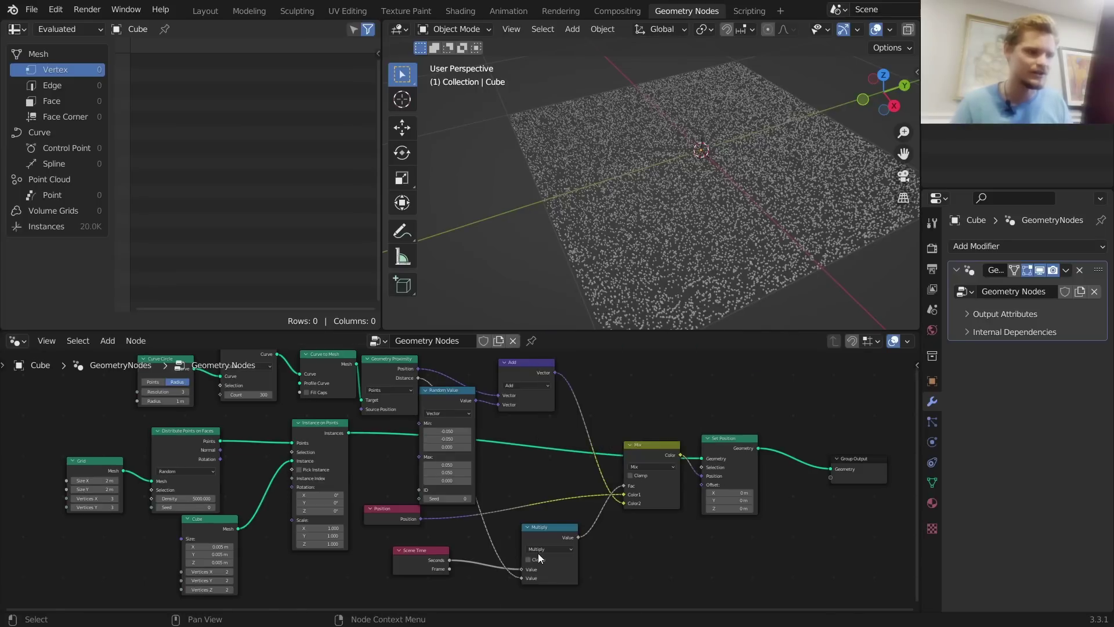
Try the Math node after Scene Time as Add with Clamp enabled
{"action": "left_click", "coordinate": [538, 551]}
{"action": "left_click", "coordinate": [534, 544]}
{"action": "key", "text": "space"}
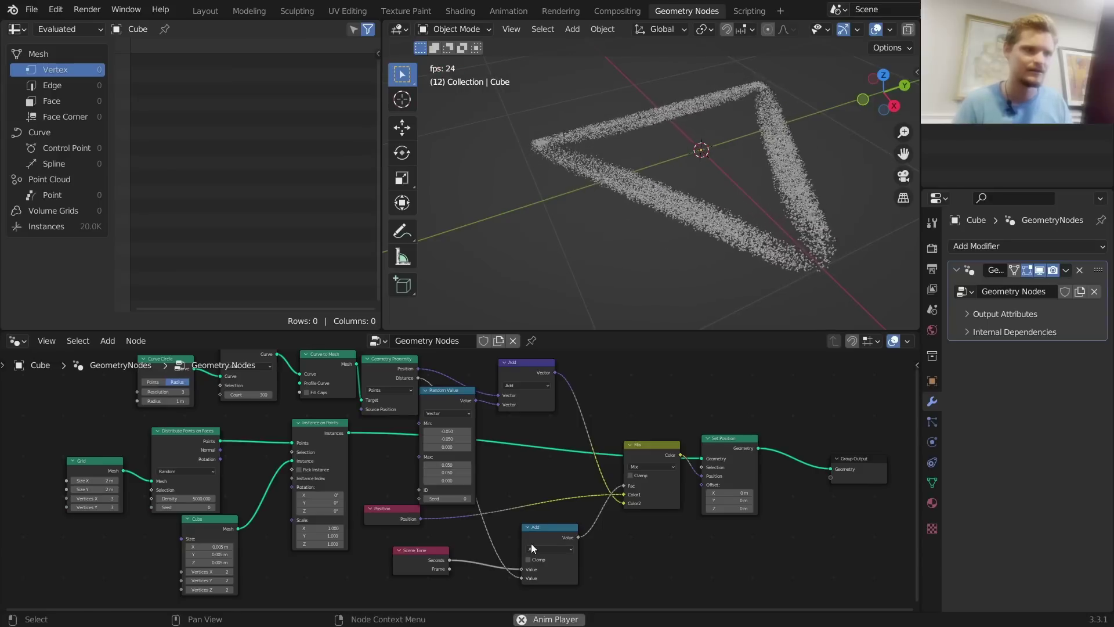
{"action": "key", "text": "space"}
{"action": "left_click", "coordinate": [528, 561]}
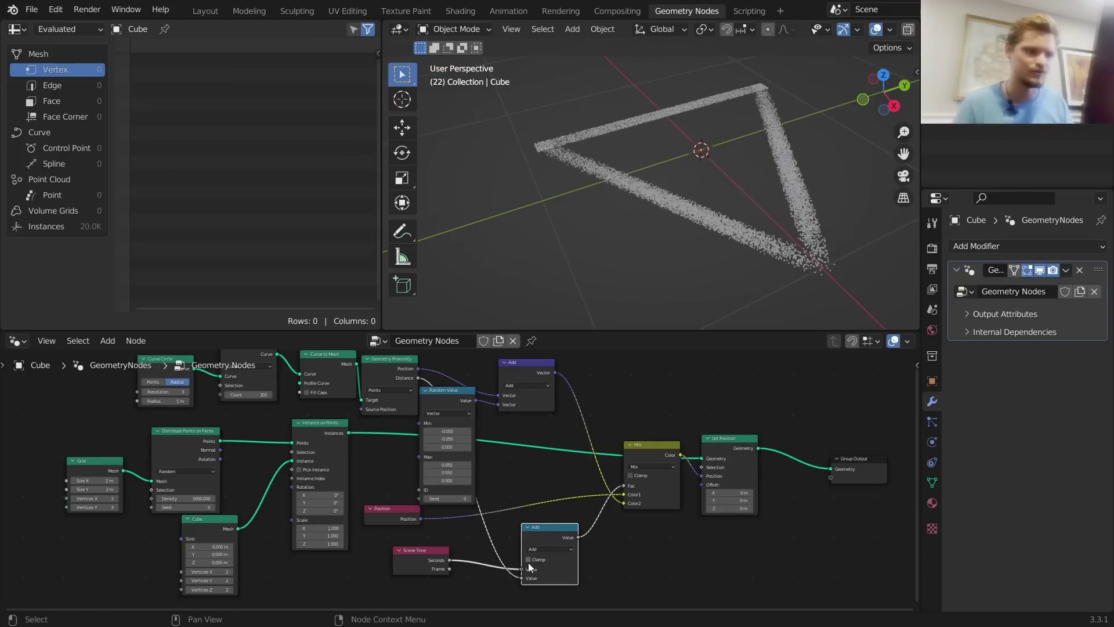
Replay the opening frames several times to examine the clamped Add effect, returning to the first frame
{"action": "key", "text": "space"}
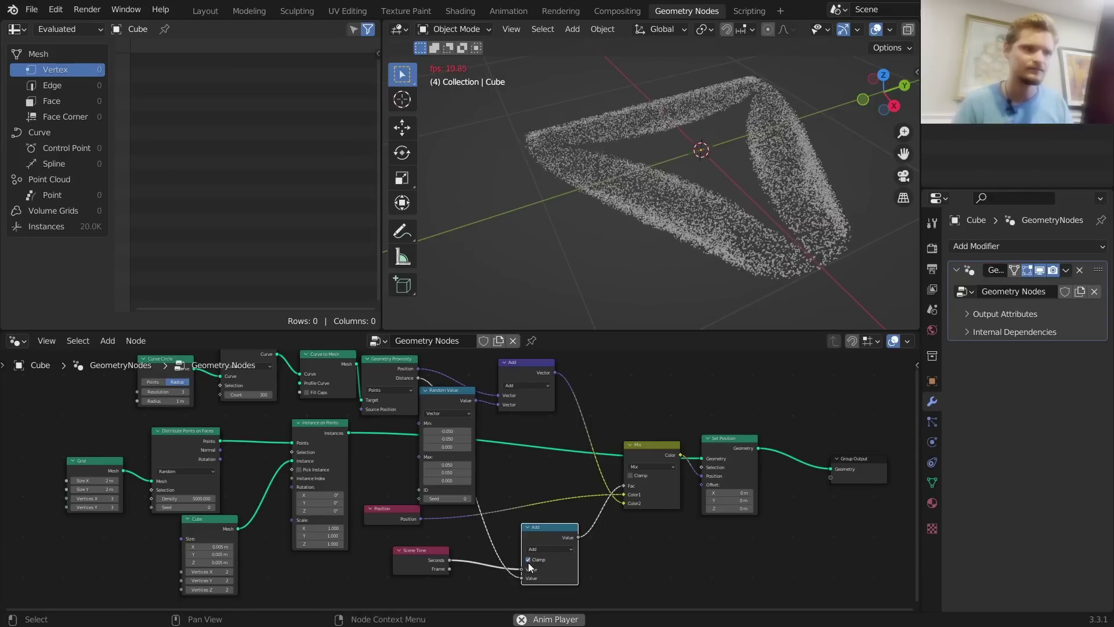
{"action": "key", "text": "space"}
{"action": "key", "text": "shift+Left"}
{"action": "key", "text": "space"}
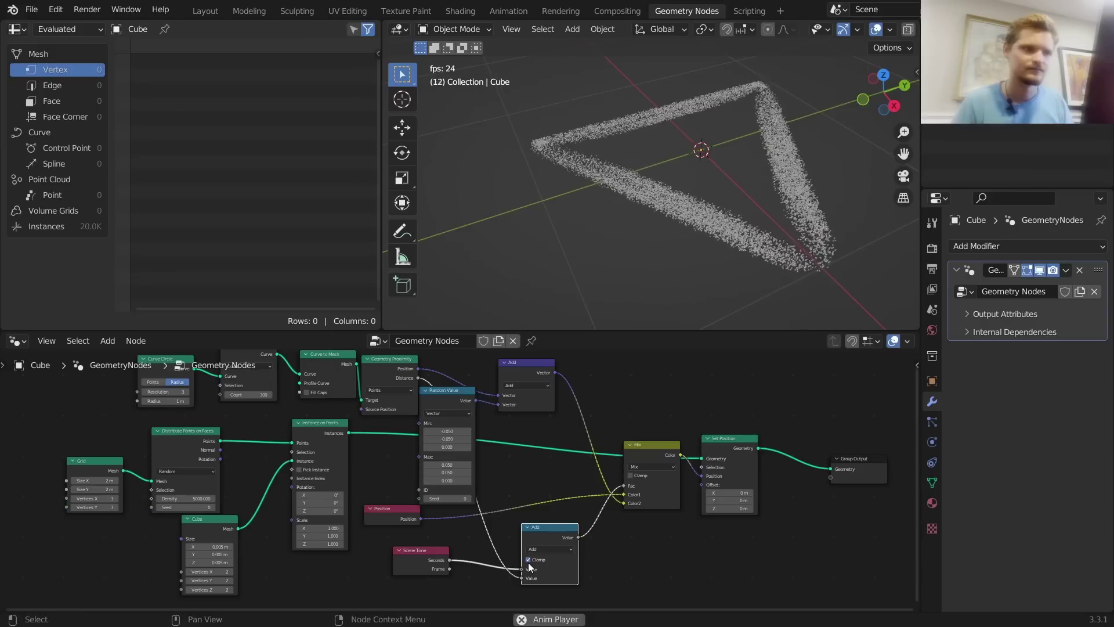
{"action": "key", "text": "space"}
{"action": "key", "text": "shift+Left"}
{"action": "key", "text": "space"}
{"action": "key", "text": "space"}
{"action": "key", "text": "shift+Left"}
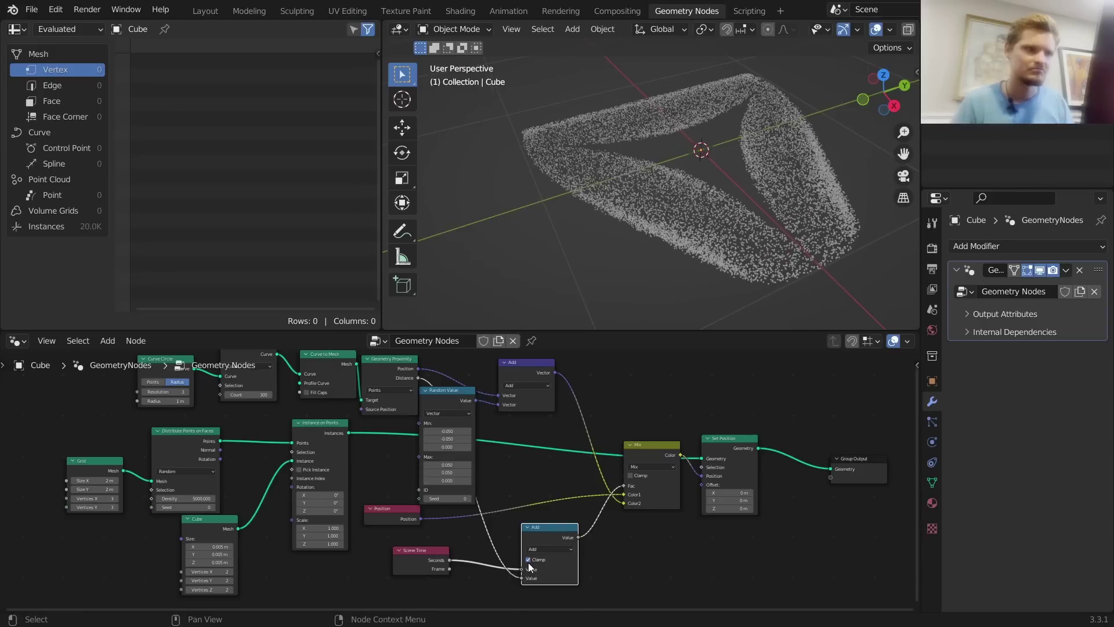
Move the Scene Time node away from the Add node to make room between them
{"action": "middle_click_drag", "start_coordinate": [528, 475], "coordinate": [603, 370]}
{"action": "scroll", "coordinate": [604, 398], "scroll_direction": "up", "scroll_amount": 4}
{"action": "left_click_drag", "start_coordinate": [472, 450], "coordinate": [350, 452]}
{"action": "key", "text": "ctrl+z"}
{"action": "left_click_drag", "start_coordinate": [492, 441], "coordinate": [366, 475]}
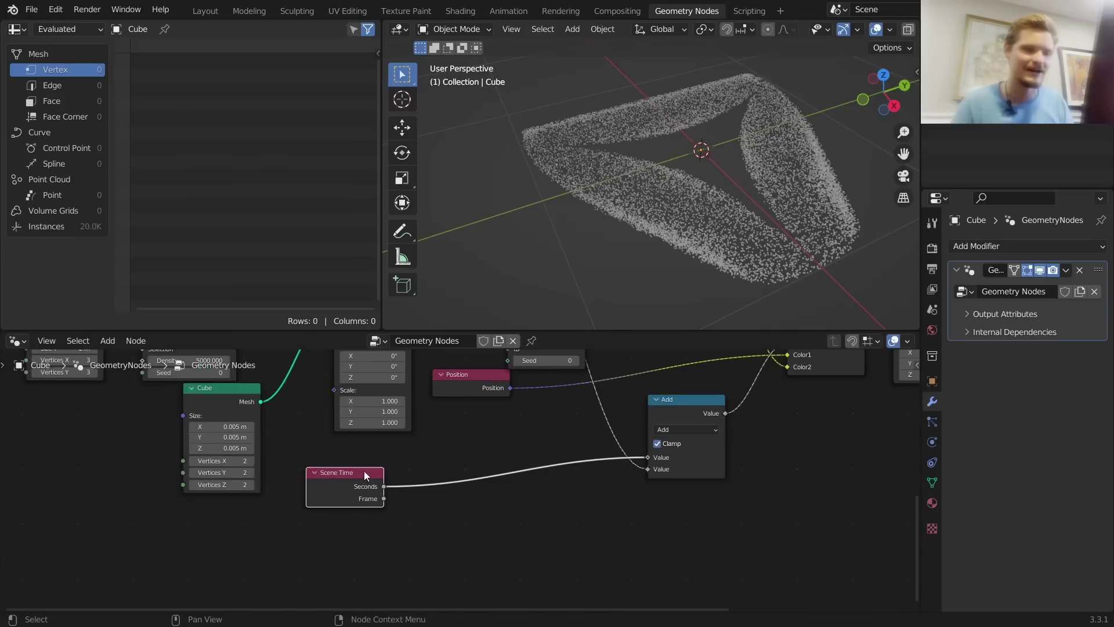
Try a Math node set to Subtract 0.900 between Scene Time's Seconds and the clamped Add node, and play the animation
{"action": "key", "text": "shift+d"}
{"action": "left_click", "coordinate": [443, 478]}
{"action": "left_click", "coordinate": [439, 483]}
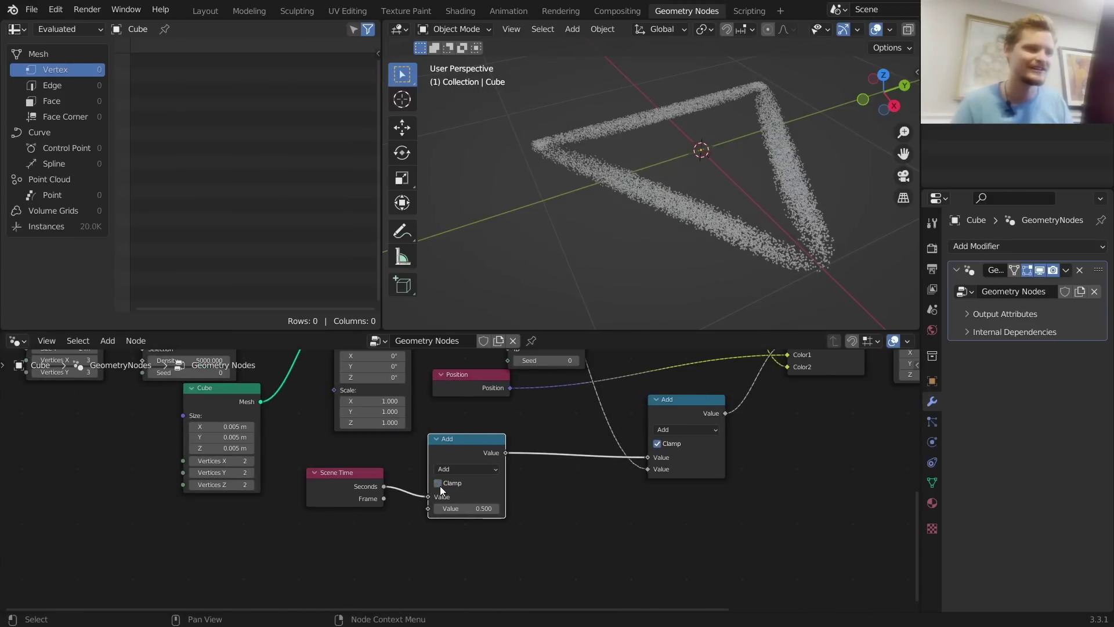
{"action": "left_click", "coordinate": [467, 467]}
{"action": "key", "text": "s"}
{"action": "left_click_drag", "start_coordinate": [467, 508], "coordinate": [517, 508], "text": "shift"}
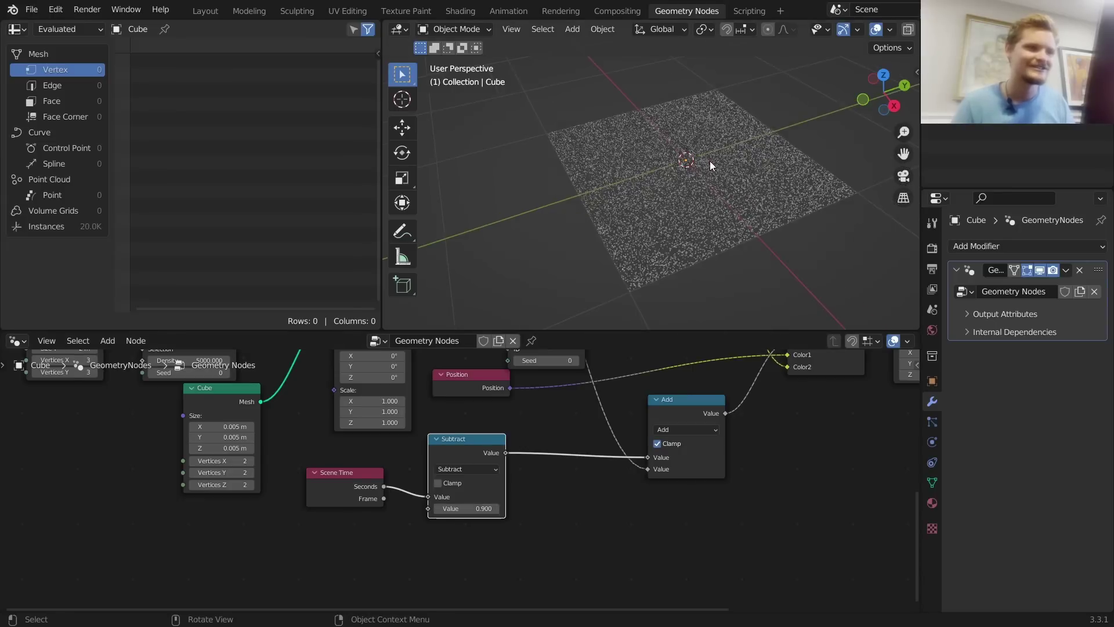
{"action": "key", "text": "space"}
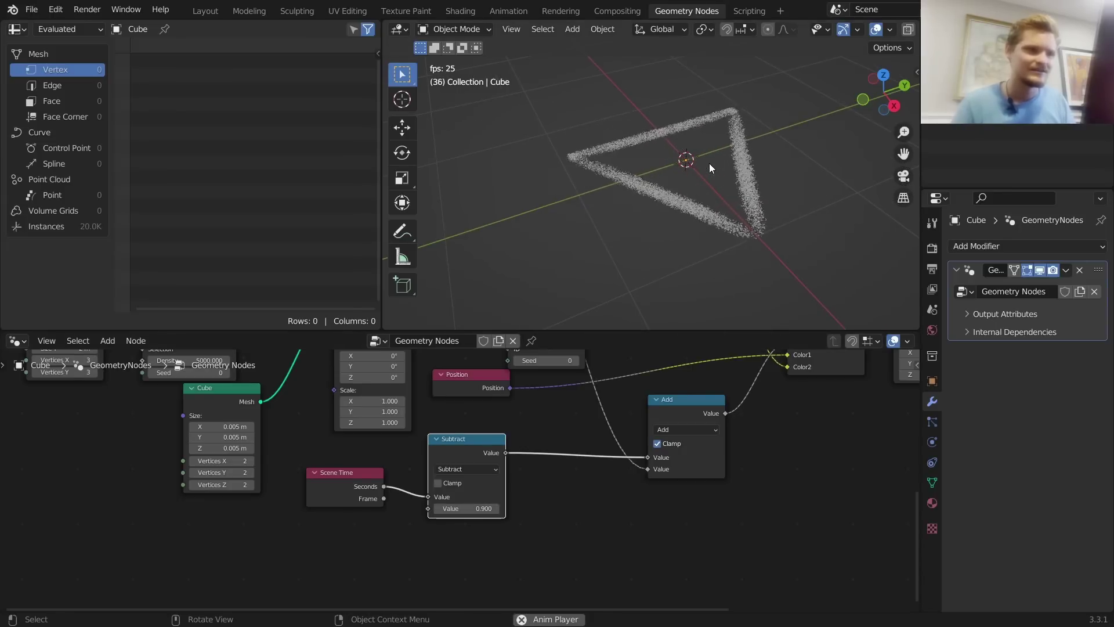
{"action": "key", "text": "space"}
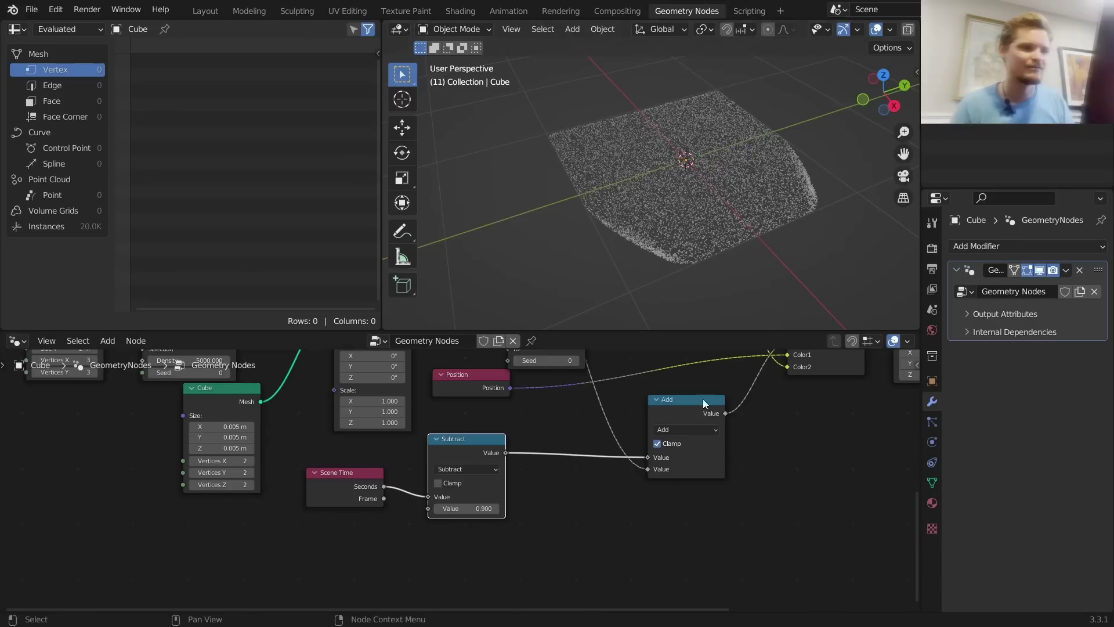
Restore the clamped Add node to unclamped Multiply, and remove the Subtract node while keeping Scene Time connected
{"action": "left_click", "coordinate": [677, 430]}
{"action": "left_click", "coordinate": [663, 441]}
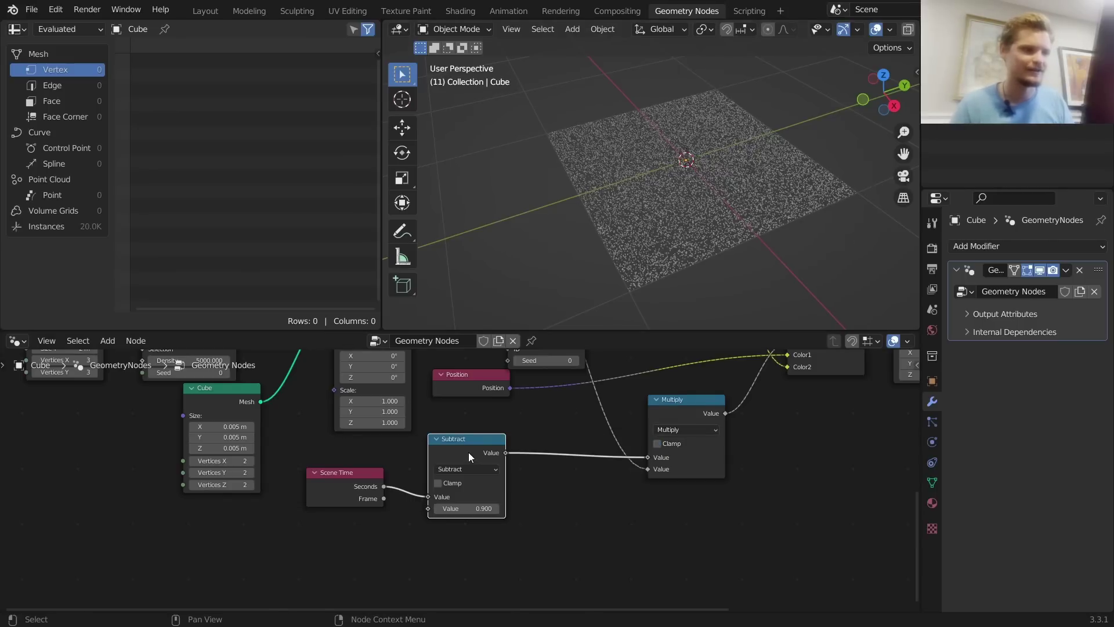
{"action": "key", "text": "ctrl+x"}
{"action": "key", "text": "space"}
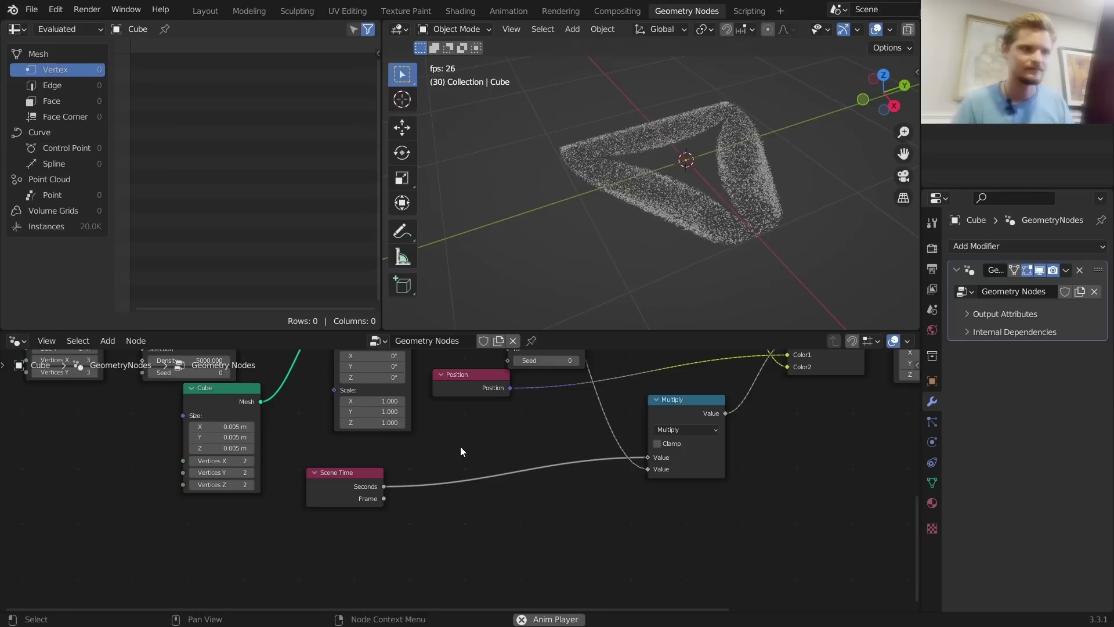
{"action": "key", "text": "space"}
Insert a Map Range node between Geometry Proximity's Distance and the Multiply node's second Value
{"action": "key", "text": "shift+a"}
{"action": "mouse_move", "coordinate": [481, 448]}
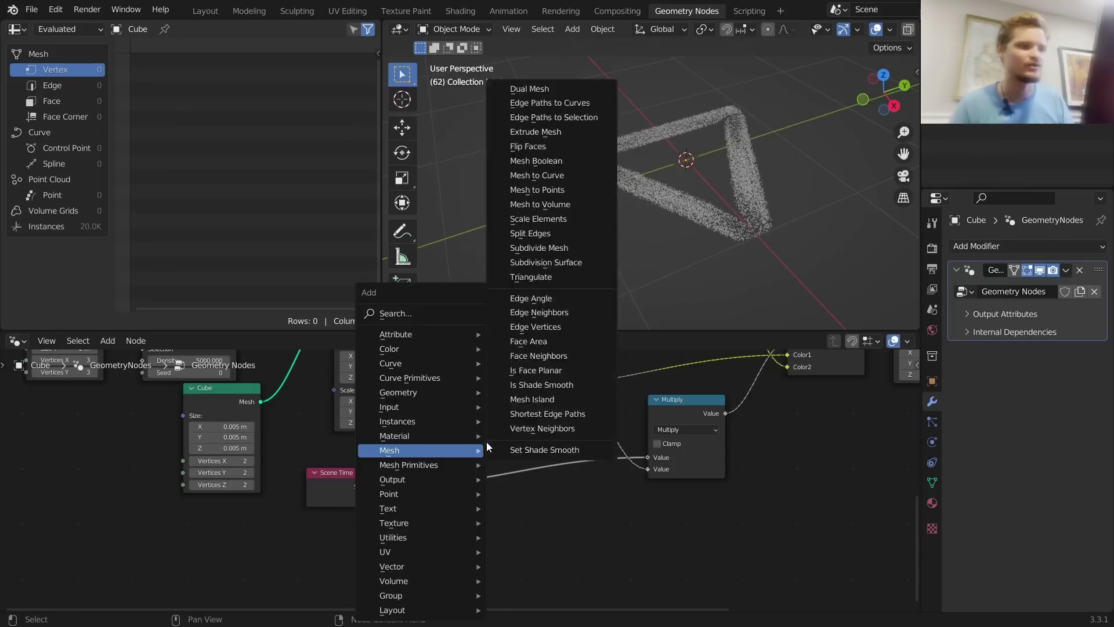
{"action": "left_click", "coordinate": [427, 314]}
{"action": "type", "text": "range"}
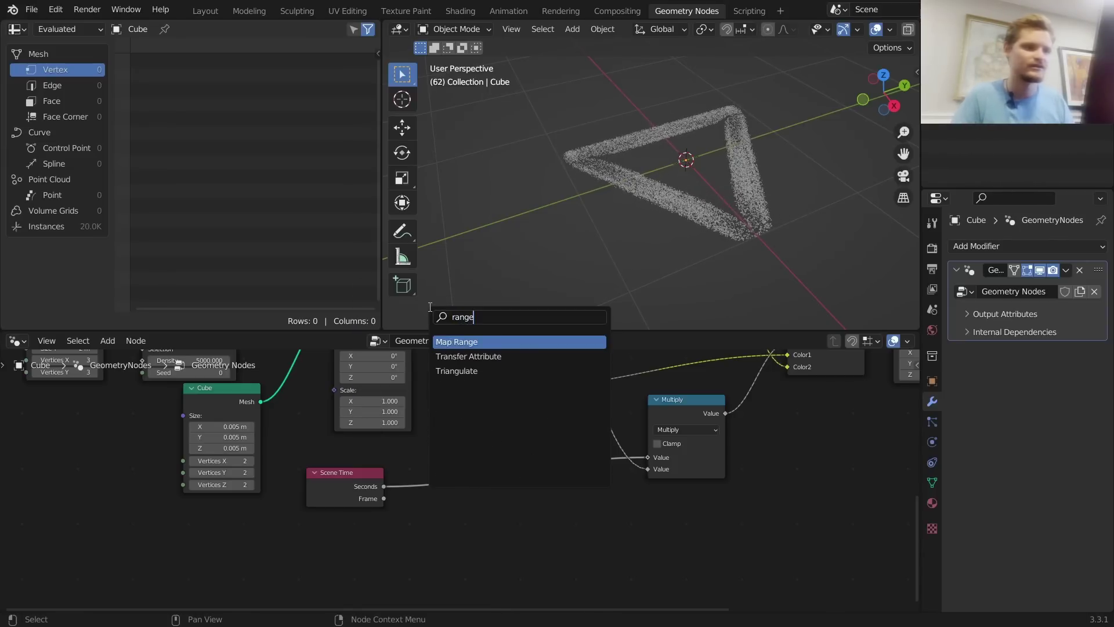
{"action": "key", "text": "Return"}
{"action": "left_click", "coordinate": [654, 433]}
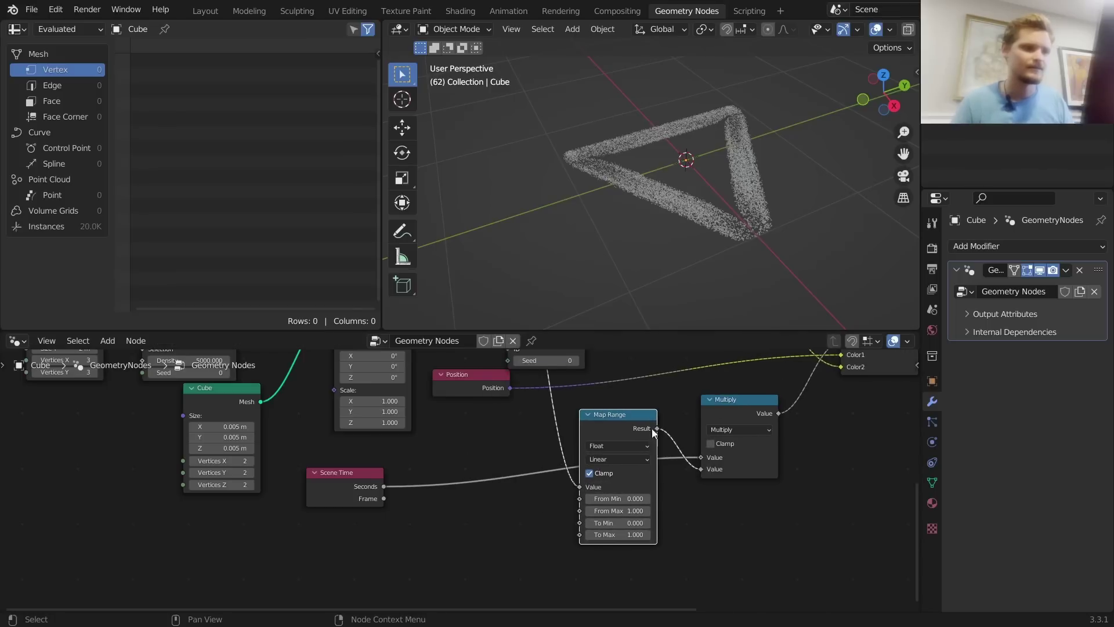
{"action": "left_click_drag", "start_coordinate": [639, 421], "coordinate": [614, 424]}
{"action": "scroll", "coordinate": [612, 499], "scroll_direction": "up", "scroll_amount": 4}
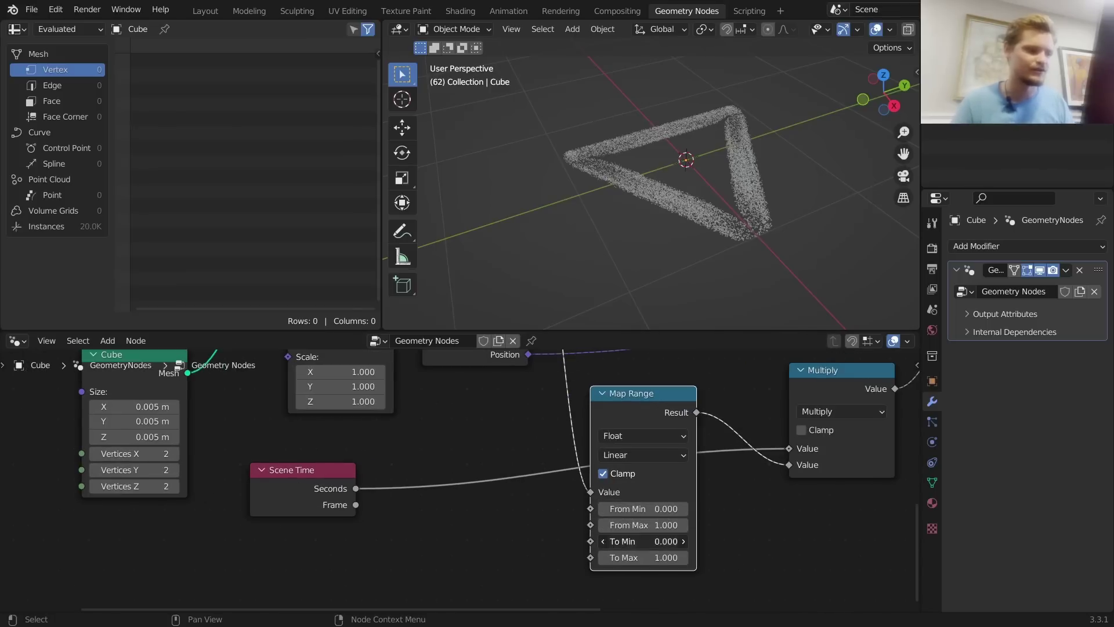
Set the Map Range node's To Min to 1.000 and To Max to 0.000, and play the animation
{"action": "left_click", "coordinate": [630, 536]}
{"action": "type", "text": "1"}
{"action": "key", "text": "Tab"}
{"action": "type", "text": "0"}
{"action": "key", "text": "Return"}
{"action": "key", "text": "space"}
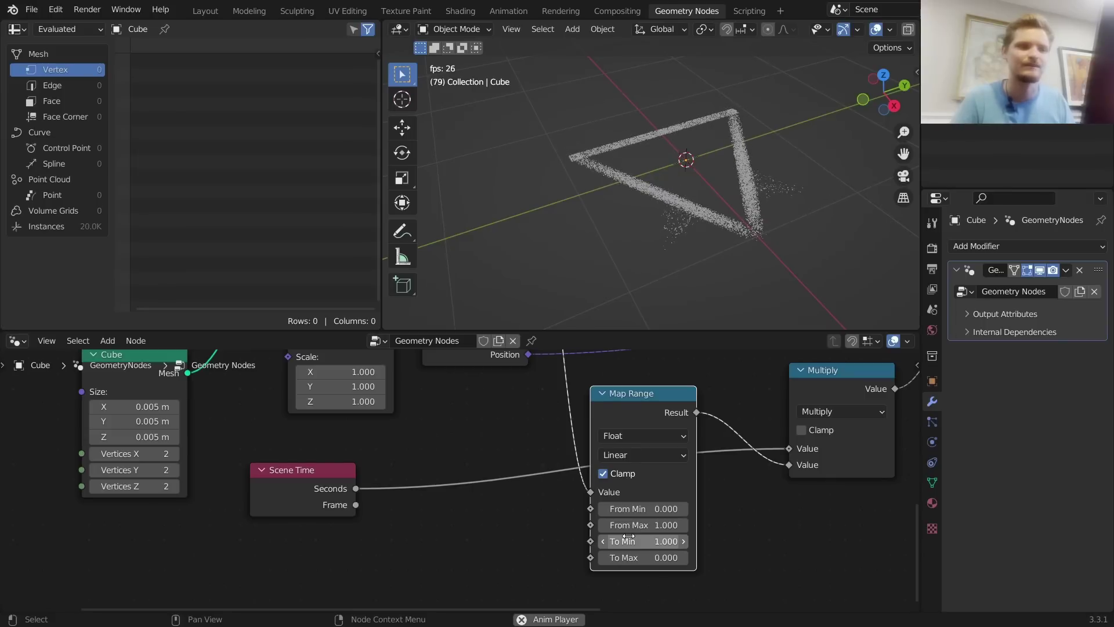
{"action": "key", "text": "Escape"}
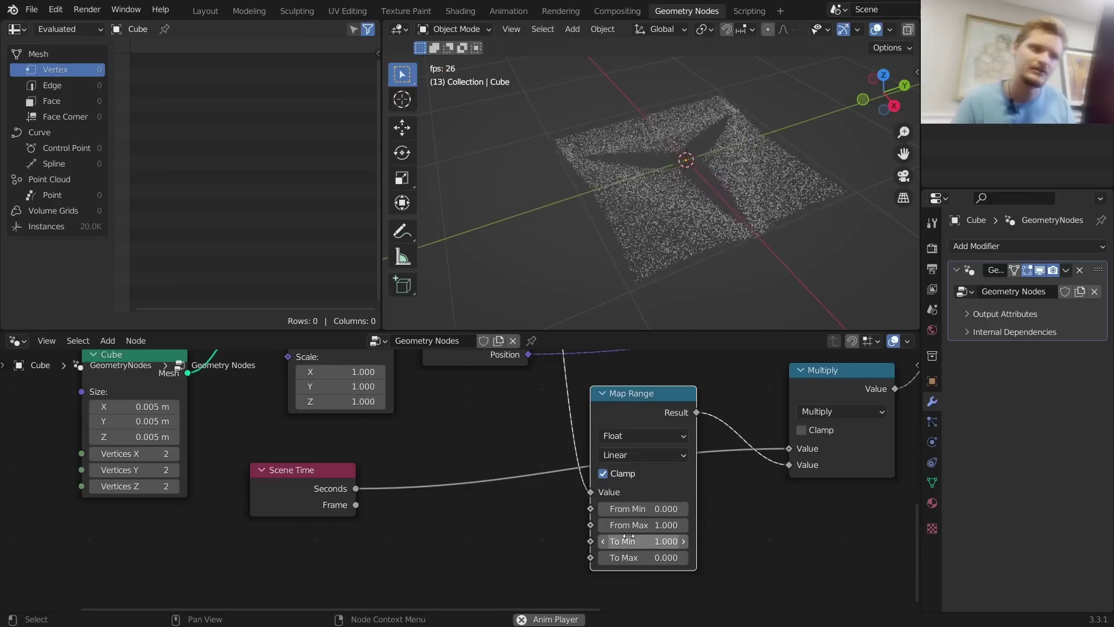
{"action": "key", "text": "space"}
Set the Curve Circle's resolution to 6 and play the animation from the first frame
{"action": "middle_click_drag", "start_coordinate": [448, 398], "coordinate": [645, 612]}
{"action": "left_click", "coordinate": [241, 394]}
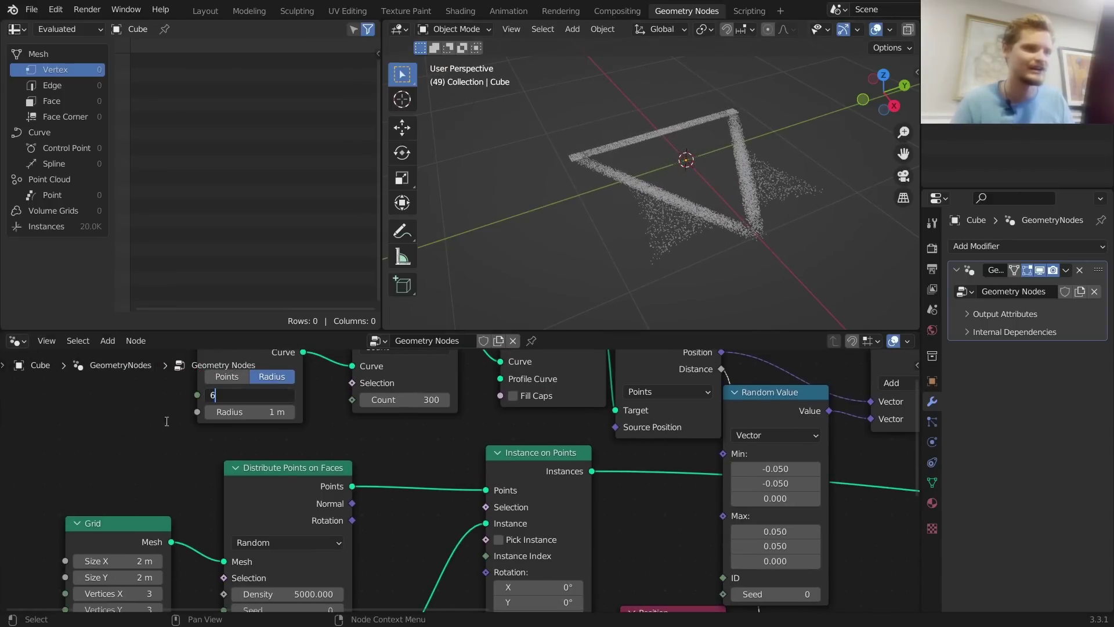
{"action": "key", "text": "Return"}
{"action": "middle_click_drag", "start_coordinate": [602, 466], "coordinate": [551, 349]}
{"action": "key", "text": "shift+Left"}
{"action": "key", "text": "space"}
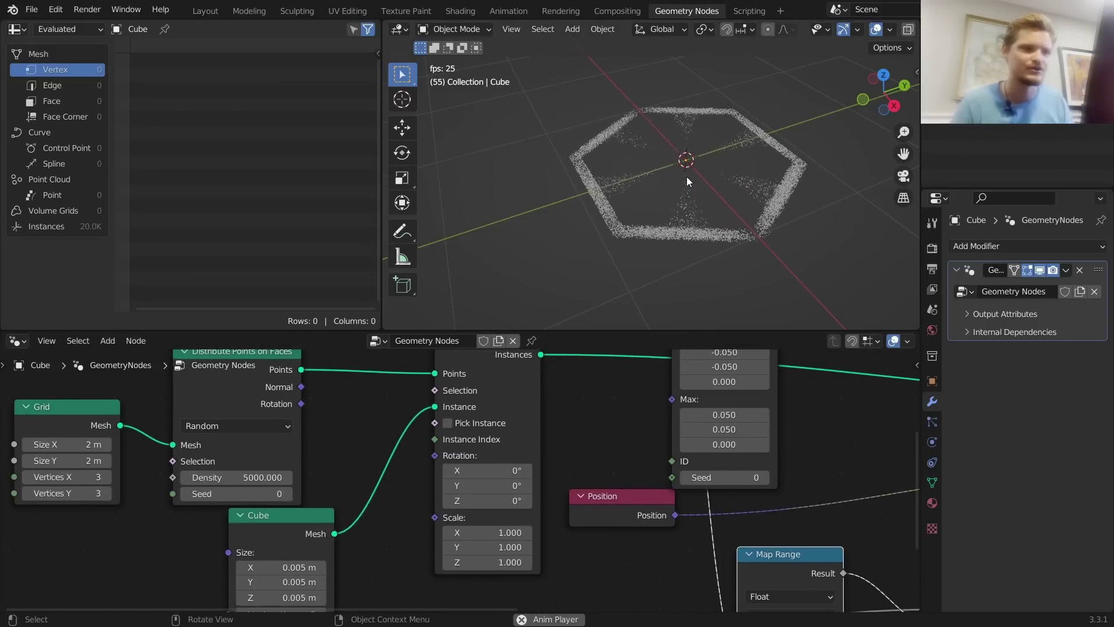
Replay the animation from the first frame and examine the cubes' movement into the hexagon from a closer angle
{"action": "key", "text": "shift+Left"}
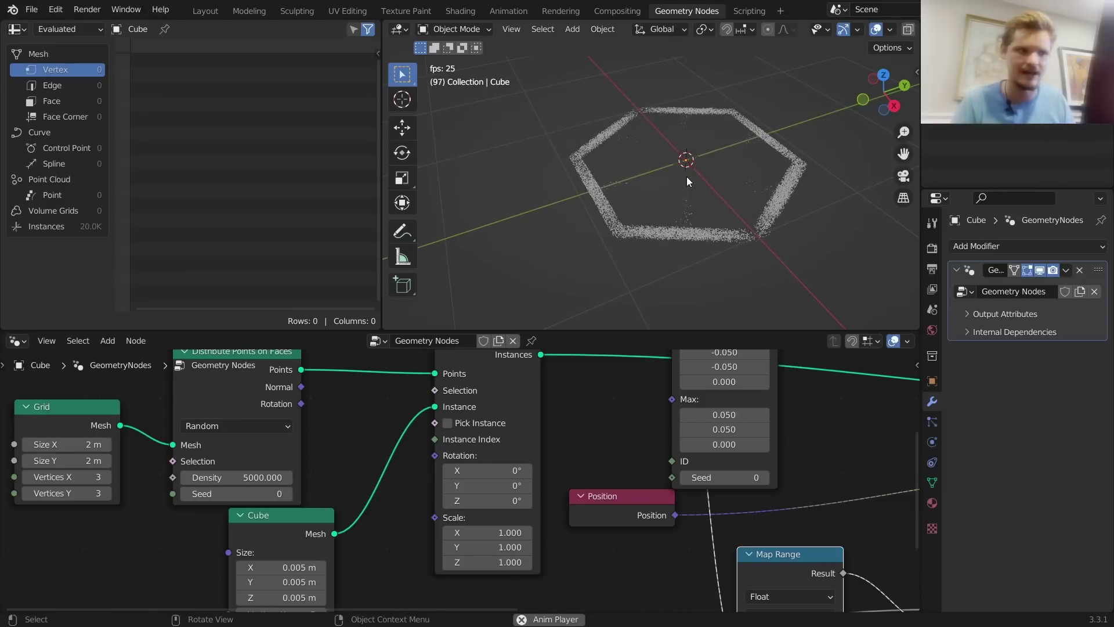
{"action": "key", "text": "space"}
{"action": "key", "text": "shift+Left"}
{"action": "key", "text": "space"}
{"action": "scroll", "coordinate": [702, 169], "scroll_direction": "up", "scroll_amount": 1}
{"action": "key", "text": "space"}
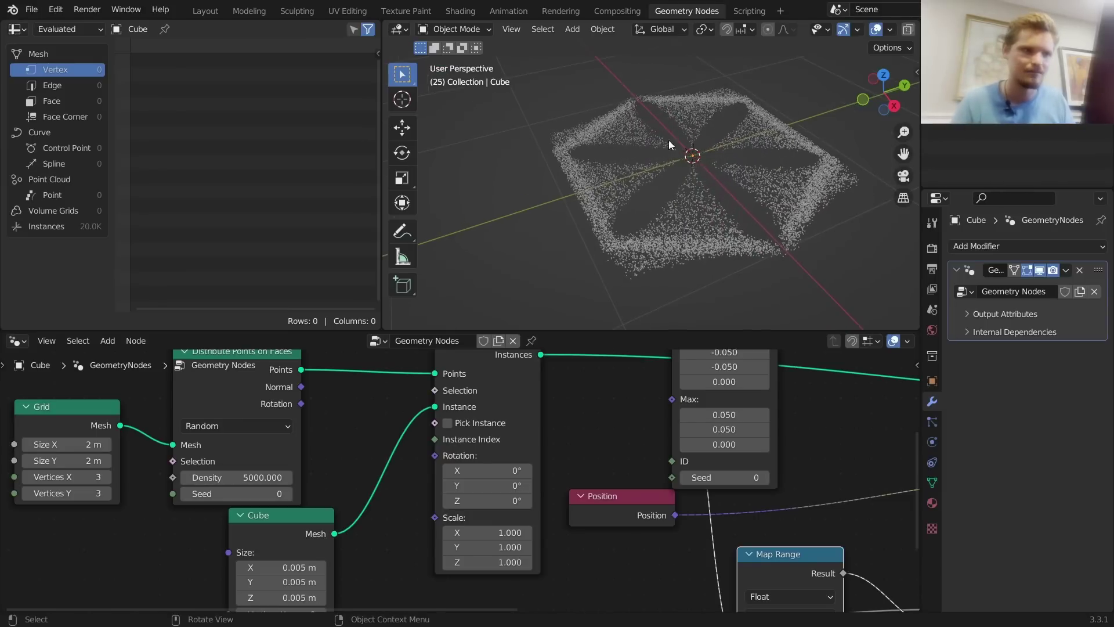
{"action": "middle_click_drag", "start_coordinate": [685, 175], "coordinate": [723, 197]}
{"action": "key", "text": "space"}
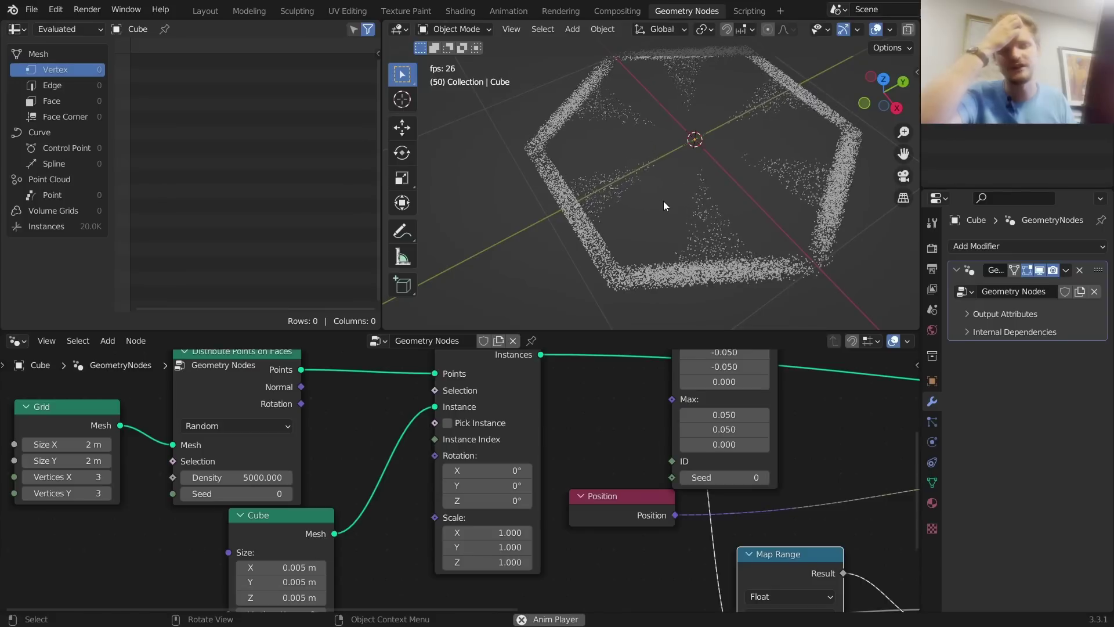
{"action": "key", "text": "space"}
Rearrange the Map Range and Multiply nodes, and insert a duplicated Math node set to Add between Multiply and Mix's Fac
{"action": "scroll", "coordinate": [793, 472], "scroll_direction": "down", "scroll_amount": 8}
{"action": "middle_click_drag", "start_coordinate": [737, 509], "coordinate": [721, 477]}
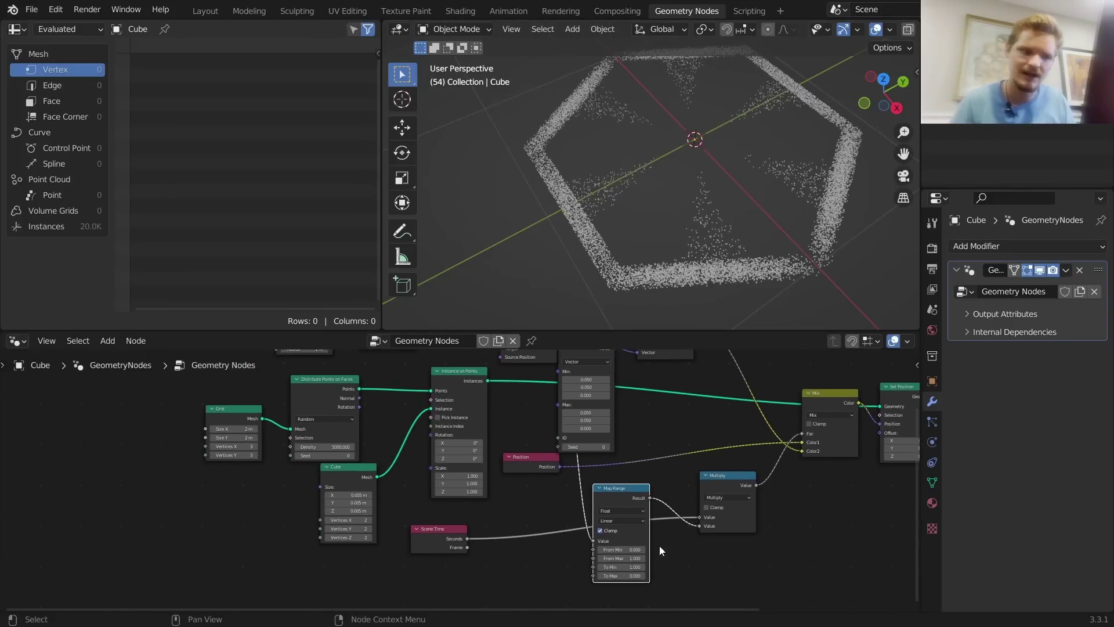
{"action": "left_click_drag", "start_coordinate": [566, 572], "coordinate": [641, 515]}
{"action": "key", "text": "g"}
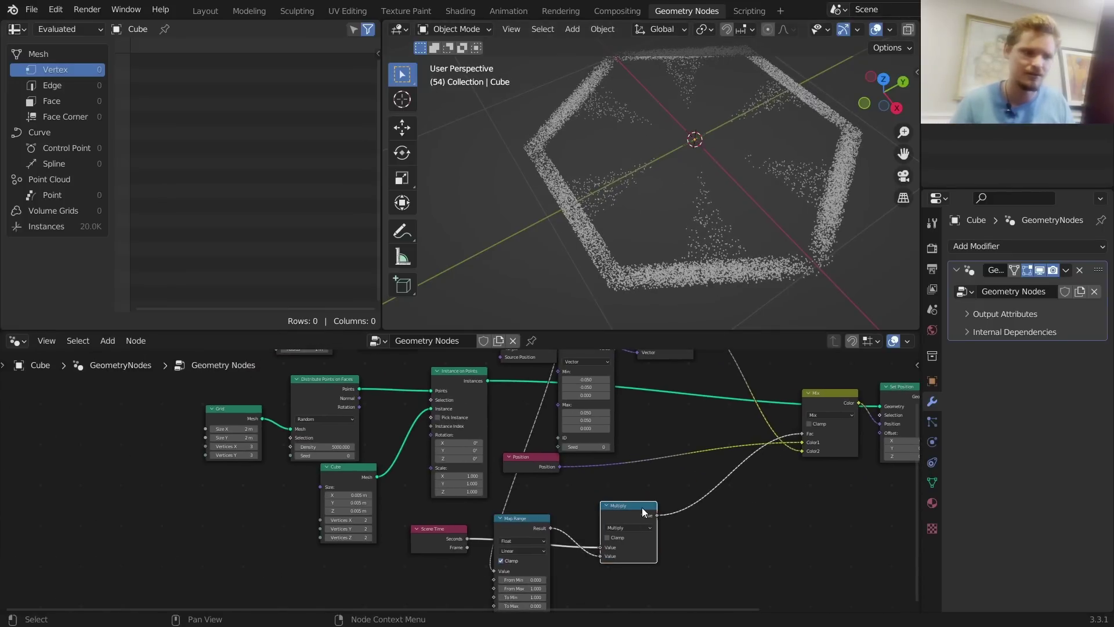
{"action": "key", "text": "shift+d"}
{"action": "left_click", "coordinate": [742, 495]}
{"action": "left_click", "coordinate": [736, 508]}
{"action": "left_click", "coordinate": [728, 489]}
{"action": "middle_click_drag", "start_coordinate": [720, 528], "coordinate": [689, 434]}
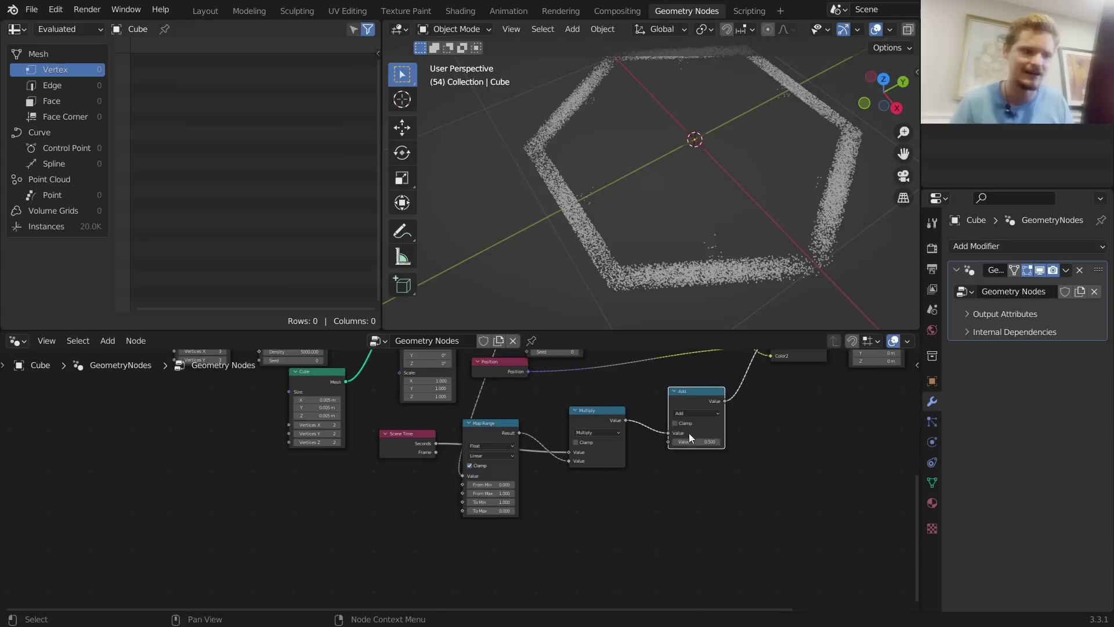
Add a float Random Value node feeding the Add node's second Value and place it below Multiply
{"action": "left_click_drag", "start_coordinate": [667, 441], "coordinate": [615, 534]}
{"action": "type", "text": "random"}
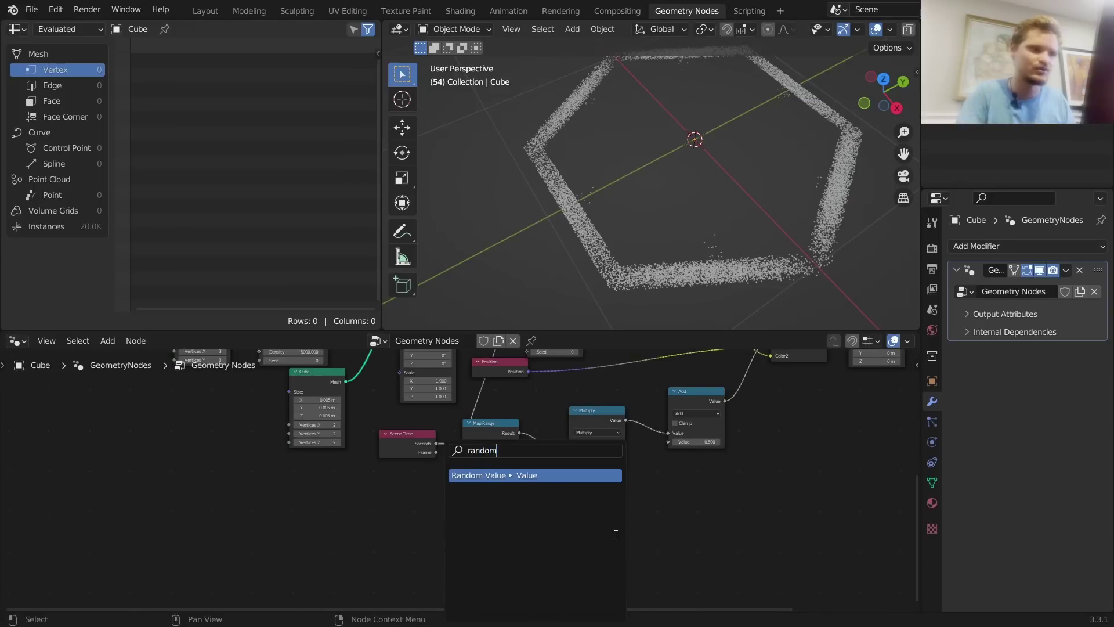
{"action": "key", "text": "Return"}
{"action": "left_click", "coordinate": [610, 499]}
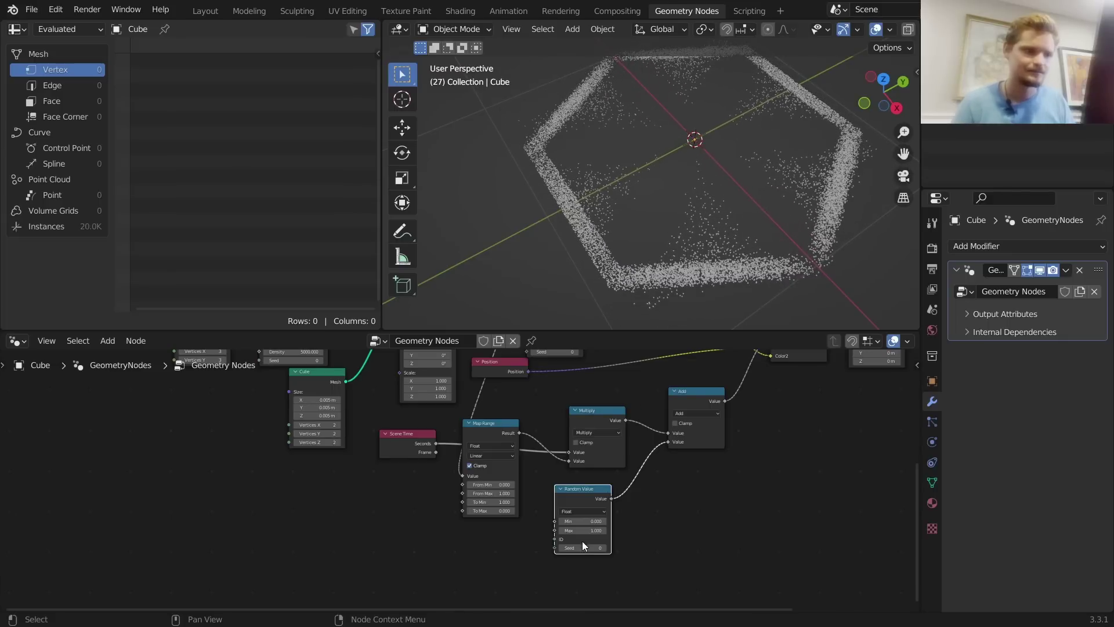
Try a Min of -0.790 on the float Random Value node and play the animation
{"action": "scroll", "coordinate": [582, 542], "scroll_direction": "up", "scroll_amount": 2}
{"action": "left_click_drag", "start_coordinate": [650, 557], "coordinate": [609, 542], "text": "shift"}
{"action": "key", "text": "ctrl+z"}
{"action": "key", "text": "space"}
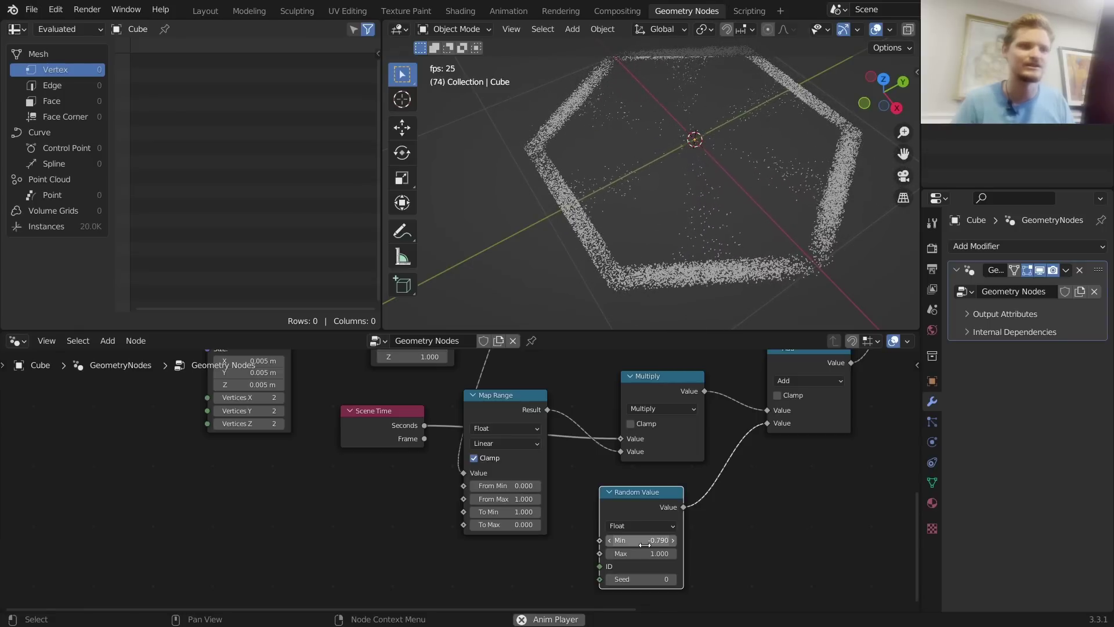
{"action": "key", "text": "space"}
Set the float Random Value node's Min to -0.250 and play the animation
{"action": "left_click", "coordinate": [645, 540]}
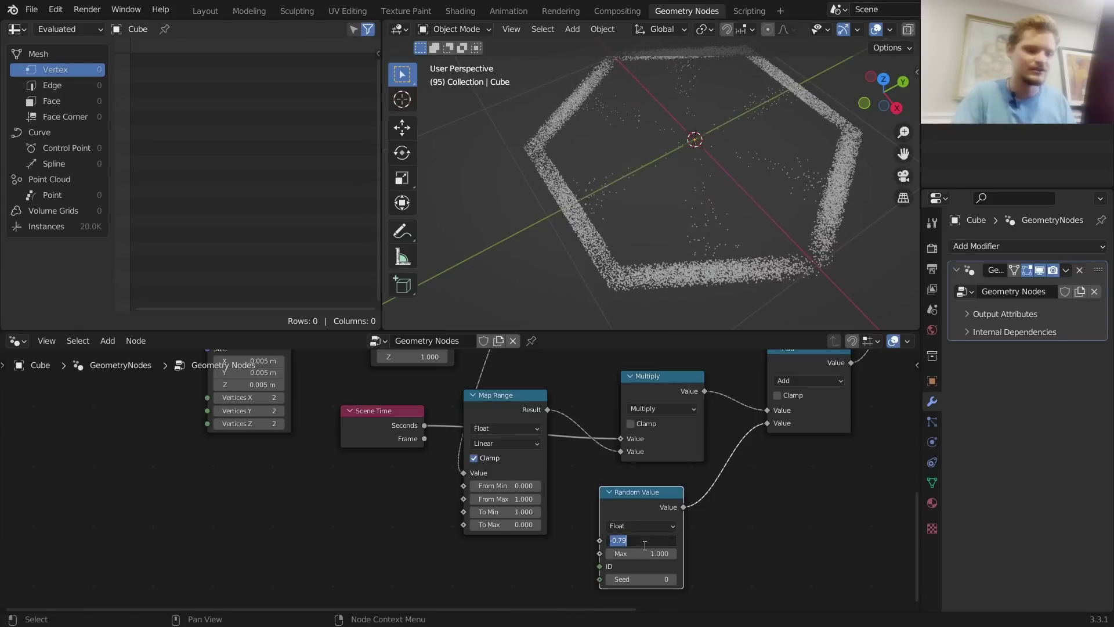
{"action": "key", "text": "Return"}
{"action": "key", "text": "space"}
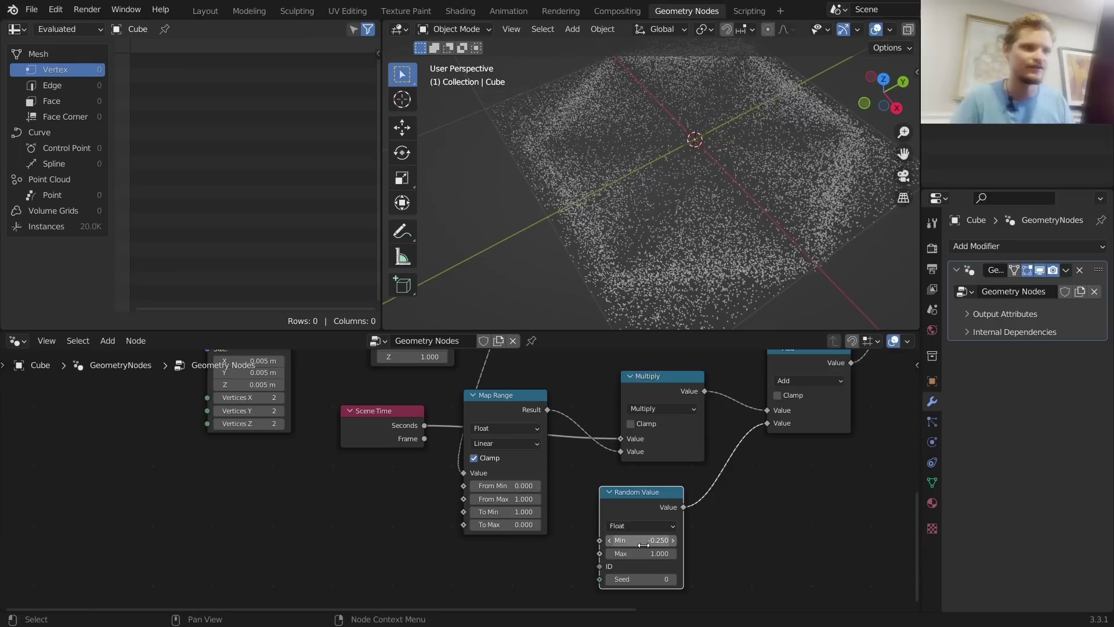
{"action": "key", "text": "space"}
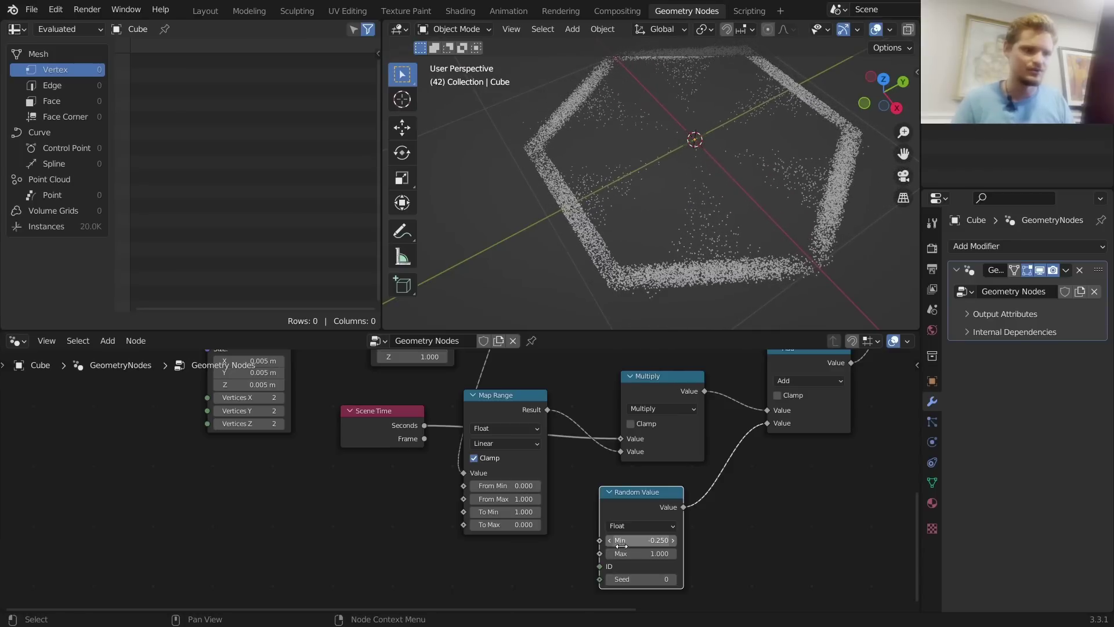
Try a Max of 2.000 on the float Random Value node, play the animation, and restore Max to 1.000
{"action": "left_click", "coordinate": [633, 553]}
{"action": "type", "text": "2"}
{"action": "key", "text": "Return"}
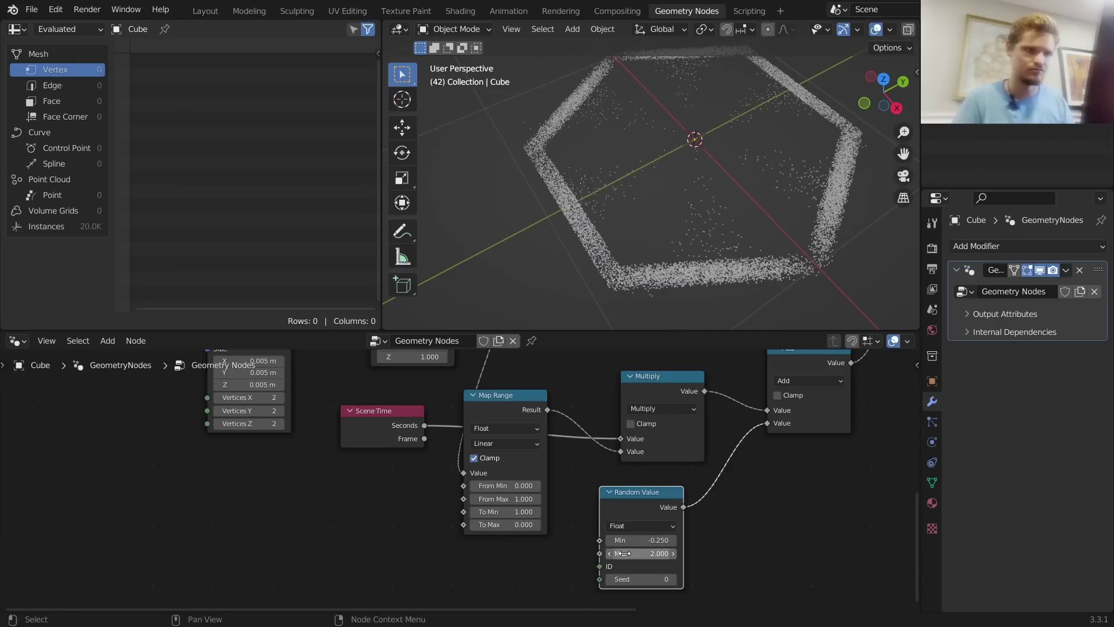
{"action": "key", "text": "space"}
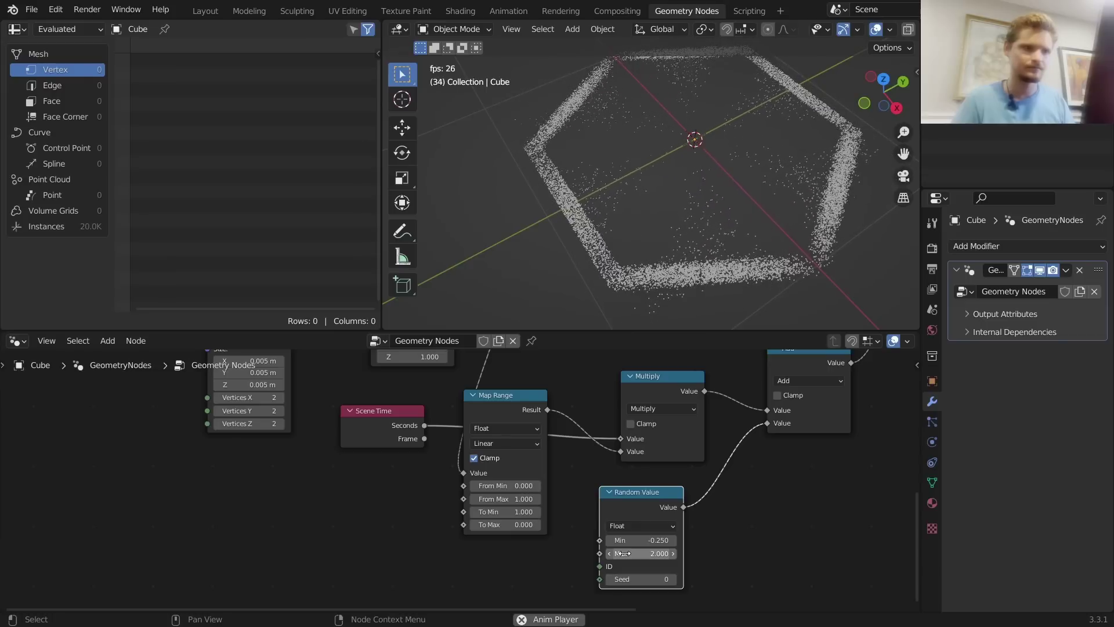
{"action": "key", "text": "Escape"}
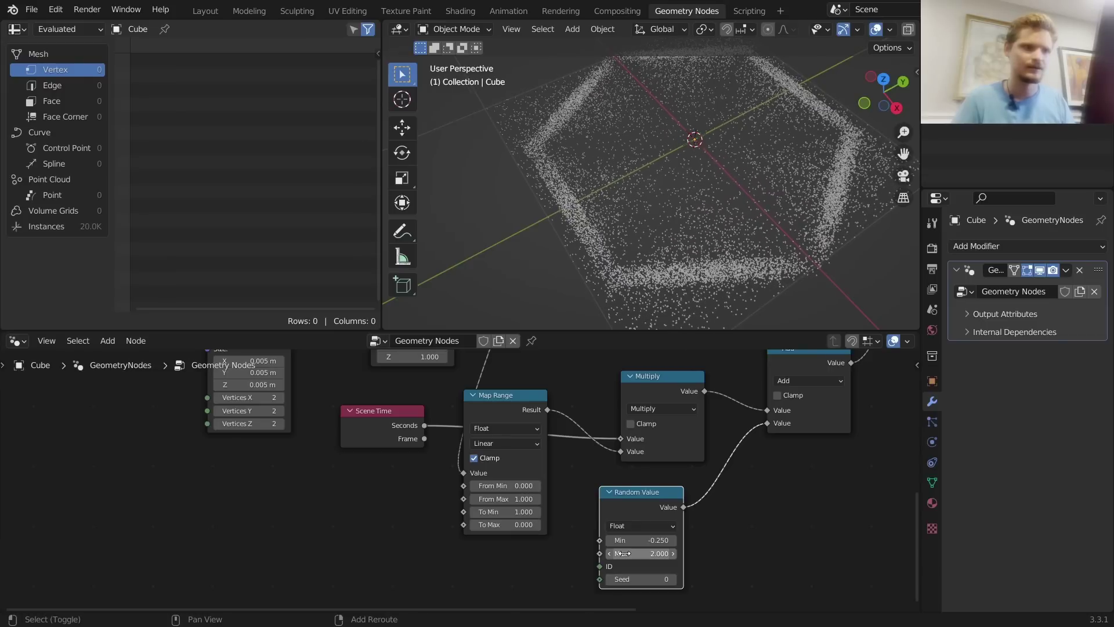
{"action": "left_click", "coordinate": [623, 553]}
{"action": "type", "text": "1"}
{"action": "key", "text": "Return"}
Move the Scene Time node farther from the Map Range node to make room between them
{"action": "middle_click_drag", "start_coordinate": [335, 483], "coordinate": [544, 522]}
{"action": "left_click_drag", "start_coordinate": [570, 459], "coordinate": [212, 546]}
{"action": "left_click", "coordinate": [715, 435]}
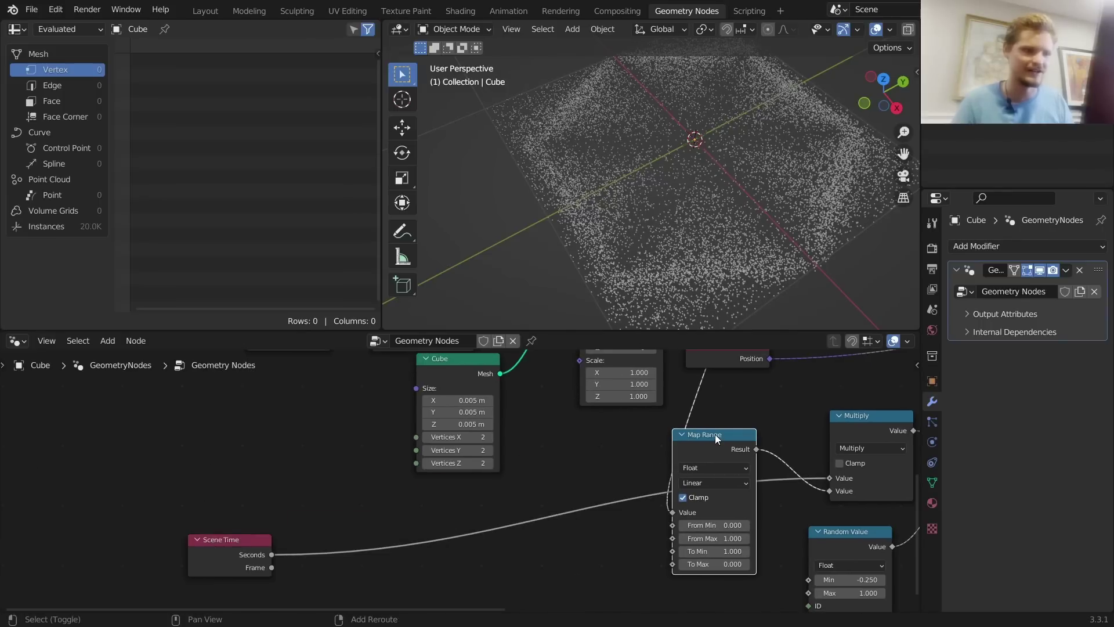
{"action": "key", "text": "shift+d"}
{"action": "left_click", "coordinate": [531, 570]}
{"action": "key", "text": "x"}
Duplicate the Multiply node, insert the copy after Scene Time's Seconds, and change its operation to Subtract
{"action": "left_click", "coordinate": [854, 425]}
{"action": "key", "text": "shift+d"}
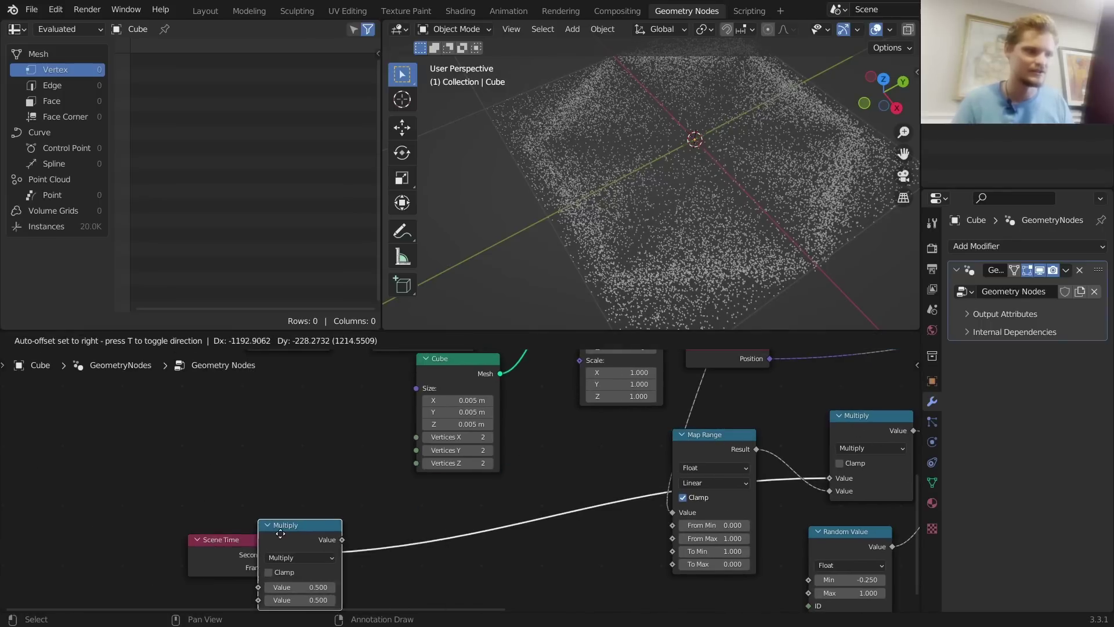
{"action": "left_click", "coordinate": [284, 532]}
{"action": "left_click", "coordinate": [351, 559]}
{"action": "key", "text": "s"}
{"action": "middle_click_drag", "start_coordinate": [367, 586], "coordinate": [417, 557]}
Set the Subtract node's second Value to 2.000 and play the animation
{"action": "left_click_drag", "start_coordinate": [417, 570], "coordinate": [443, 571], "text": "shift"}
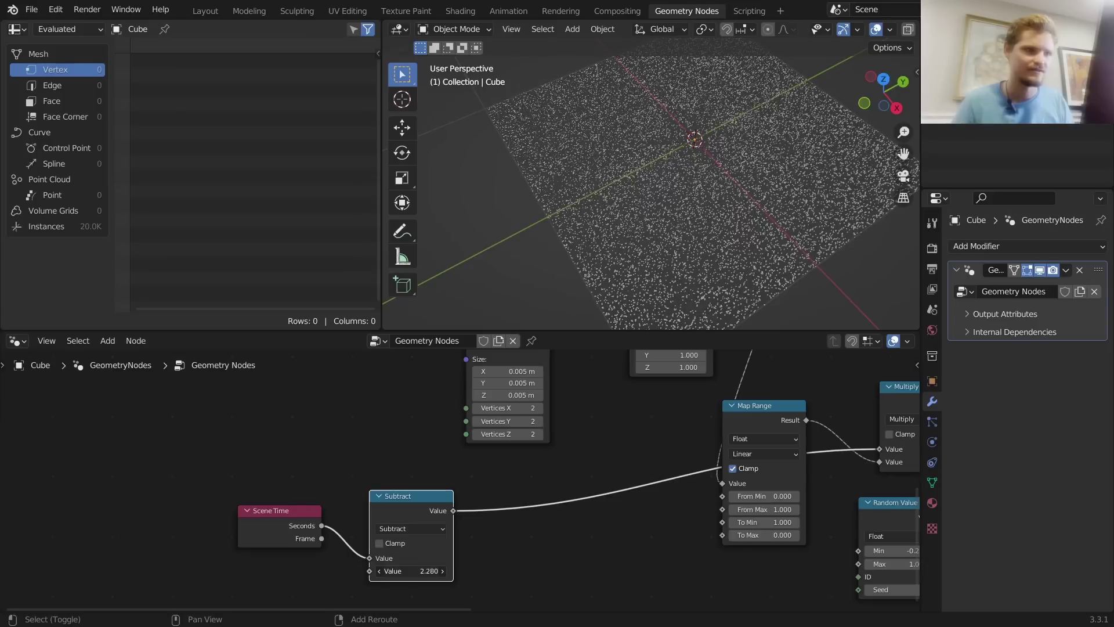
{"action": "left_click", "coordinate": [415, 570]}
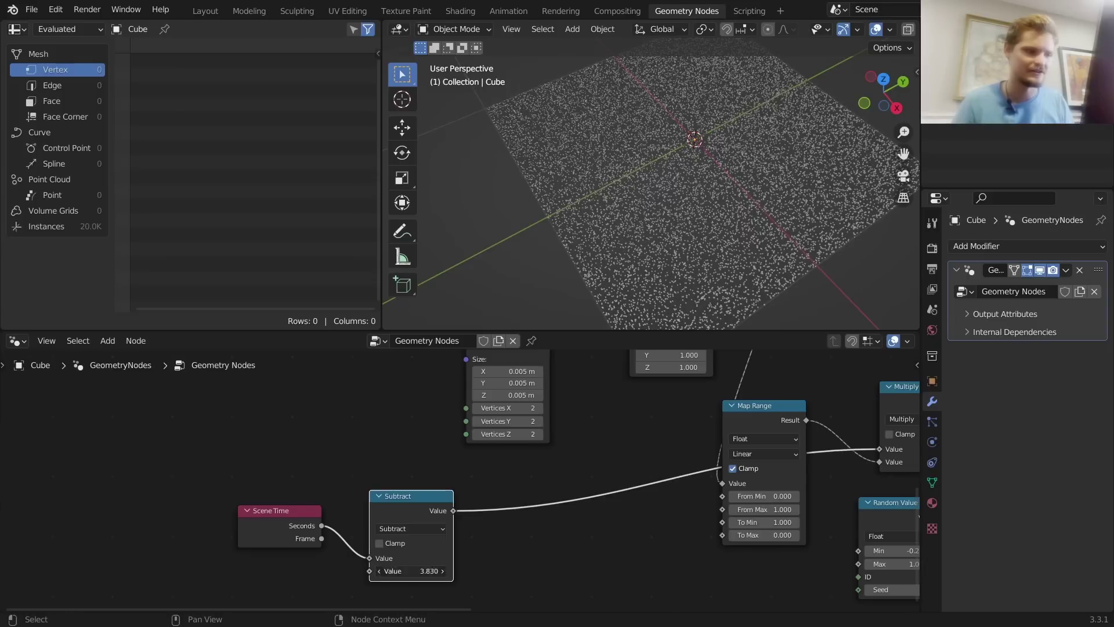
{"action": "type", "text": "2"}
{"action": "key", "text": "Return"}
{"action": "key", "text": "space"}
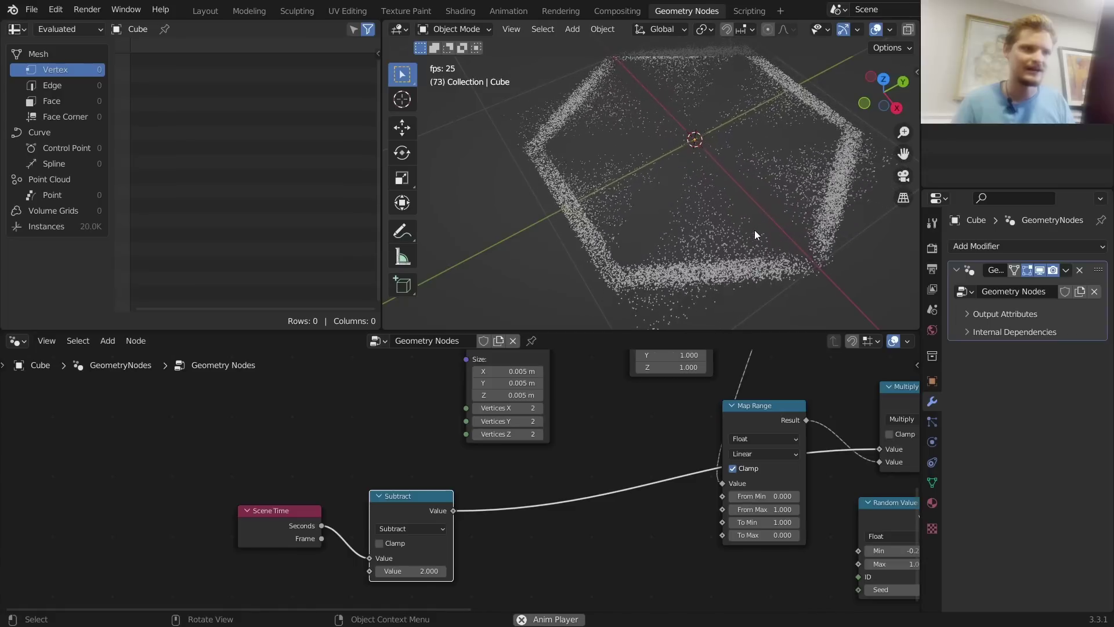
{"action": "key", "text": "space"}
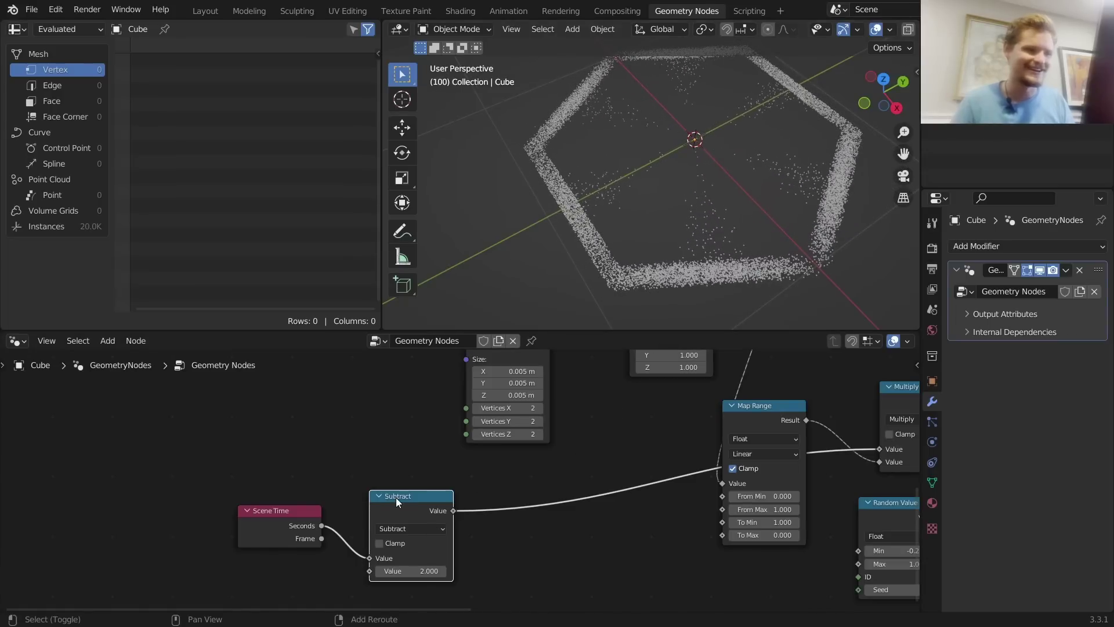
Insert a duplicated Math node set to Multiply by 2.000 after Subtract, and play the animation from the first frame
{"action": "key", "text": "shift+d"}
{"action": "left_click", "coordinate": [517, 489]}
{"action": "left_click", "coordinate": [542, 520]}
{"action": "left_click", "coordinate": [542, 531]}
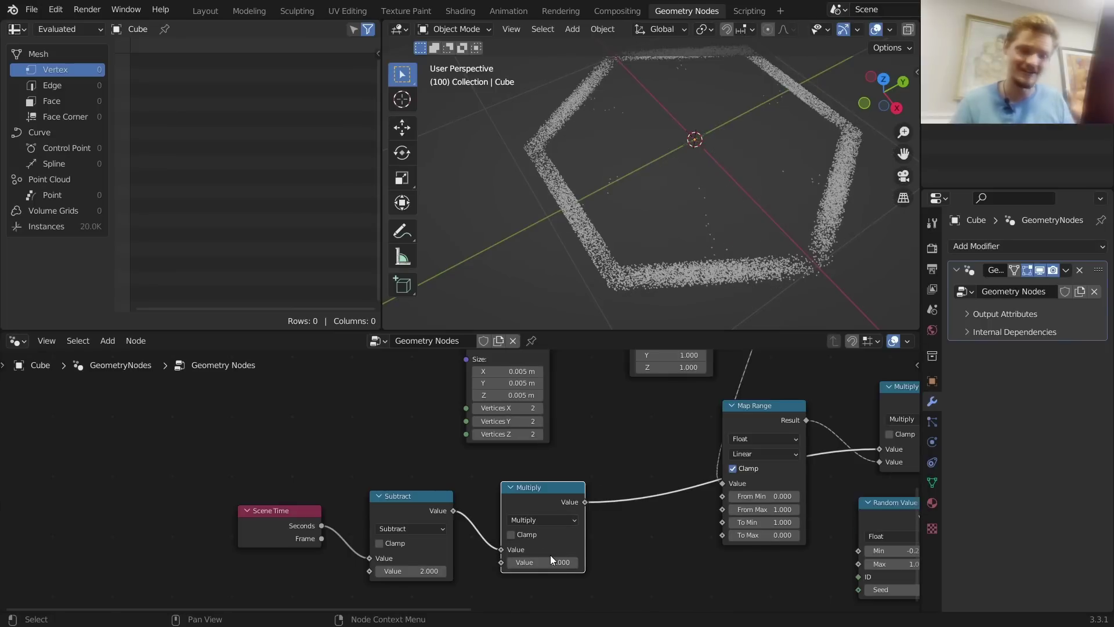
{"action": "key", "text": "Return"}
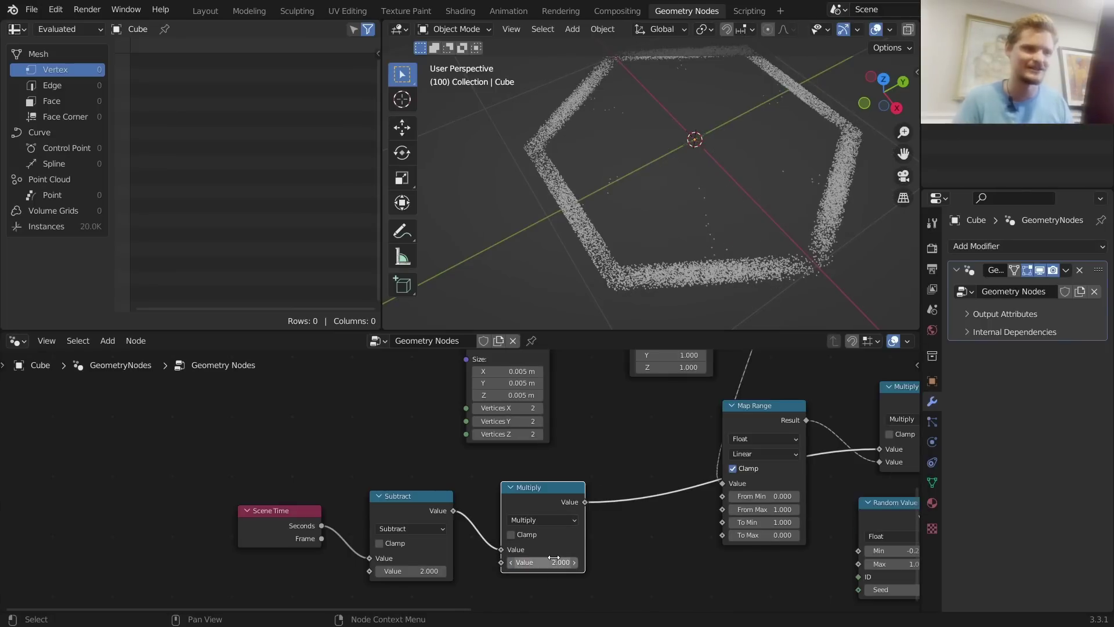
{"action": "key", "text": "shift+Left"}
{"action": "key", "text": "space"}
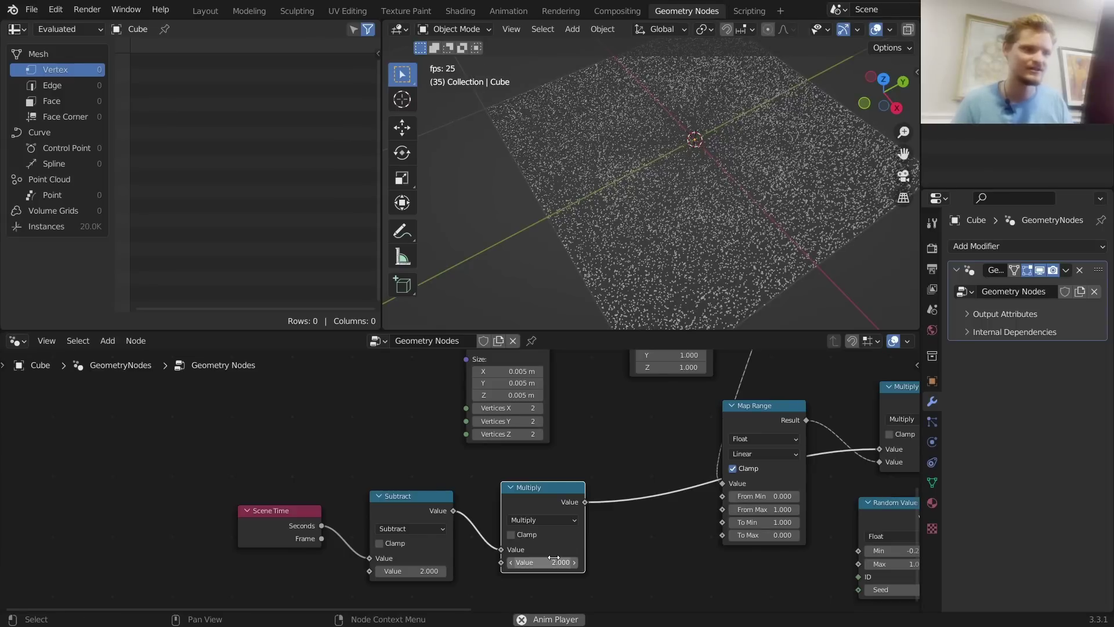
Set the second Value of the Multiply node after Subtract to 3.000 while the animation plays
{"action": "left_click", "coordinate": [553, 561]}
{"action": "type", "text": "3"}
{"action": "key", "text": "Return"}
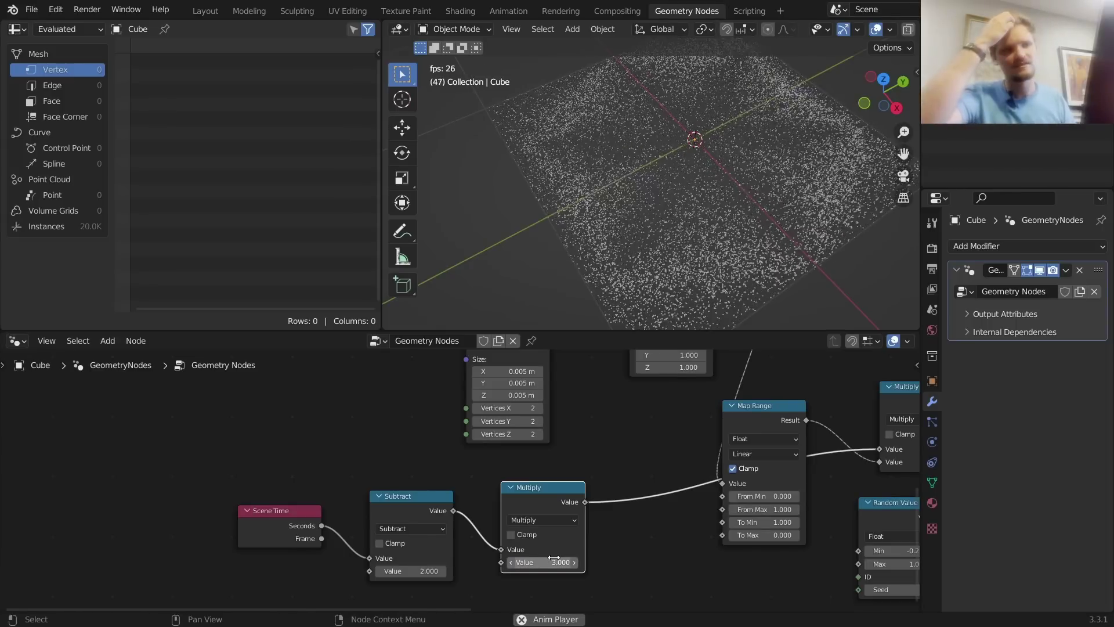
{"action": "scroll", "coordinate": [600, 217], "scroll_direction": "down", "scroll_amount": 2}
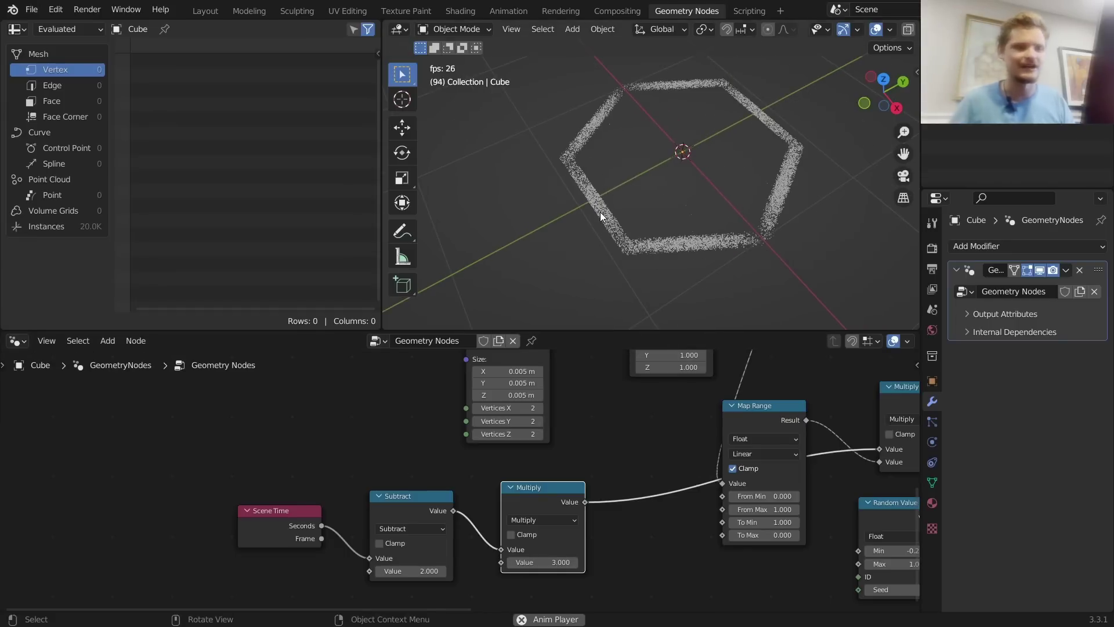
Replay the animation from the first frame to examine the transition timing, and review the time and random node chain
{"action": "key", "text": "shift+Left"}
{"action": "key", "text": "space"}
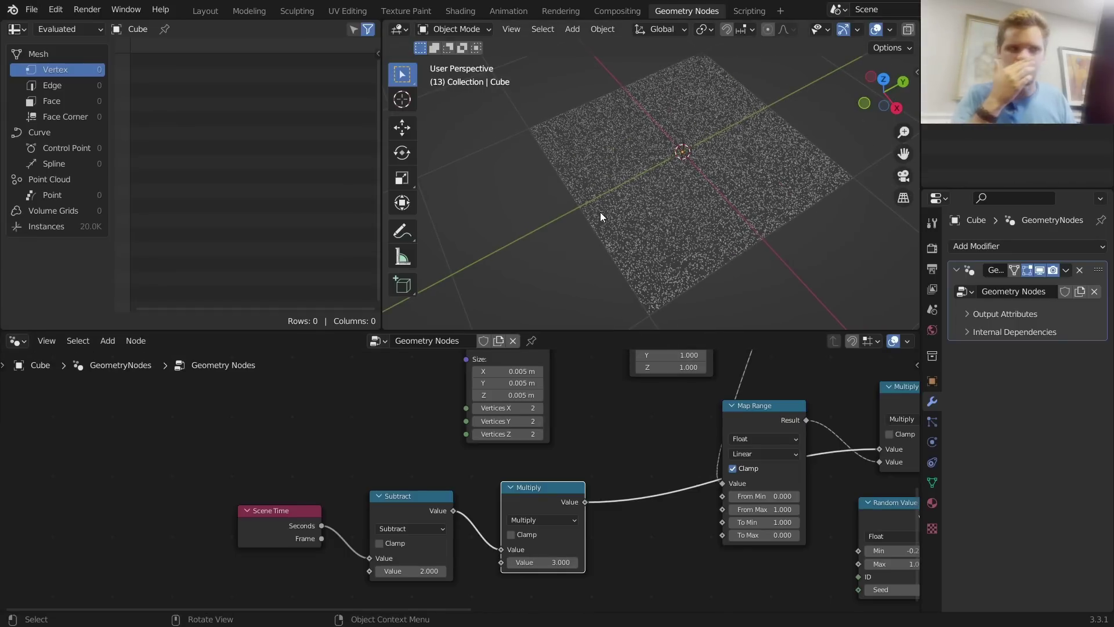
{"action": "key", "text": "space"}
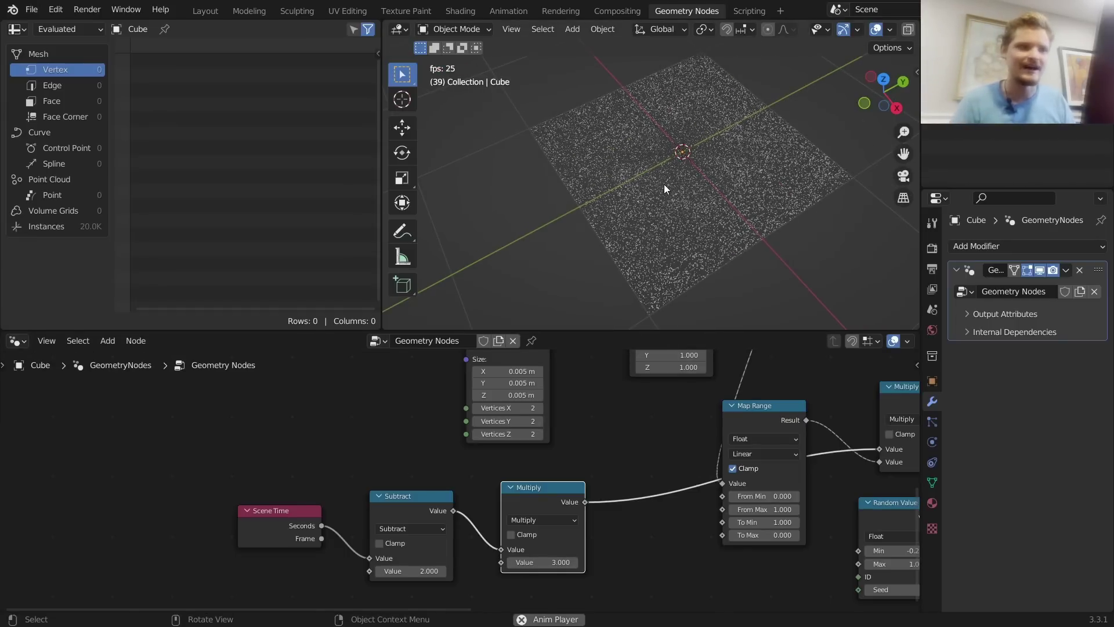
{"action": "key", "text": "space"}
{"action": "key", "text": "shift+Left"}
{"action": "key", "text": "space"}
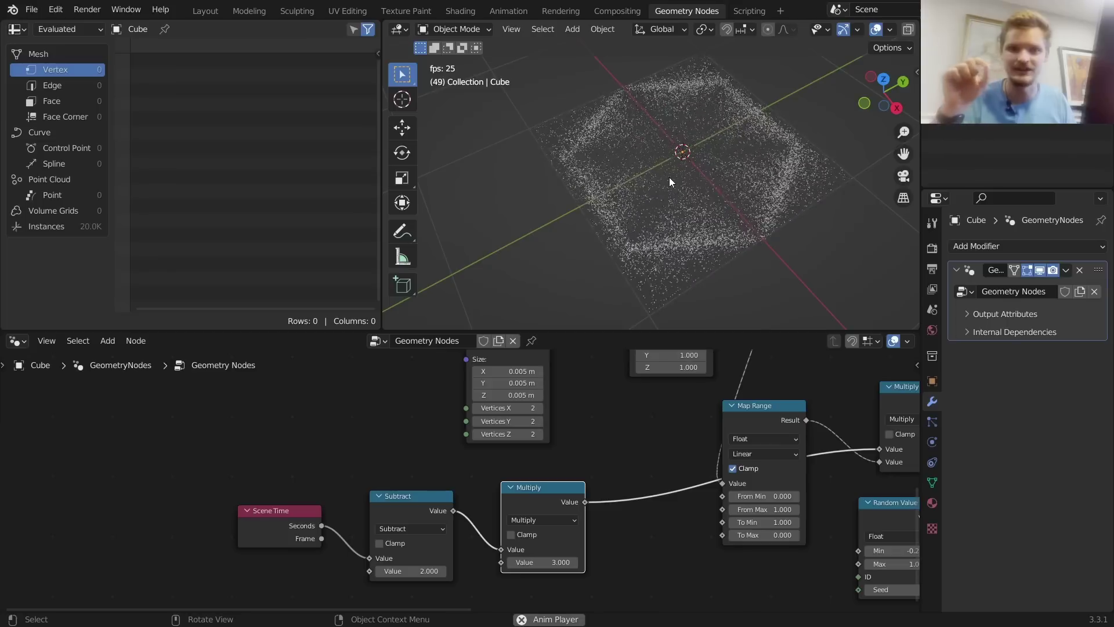
{"action": "key", "text": "space"}
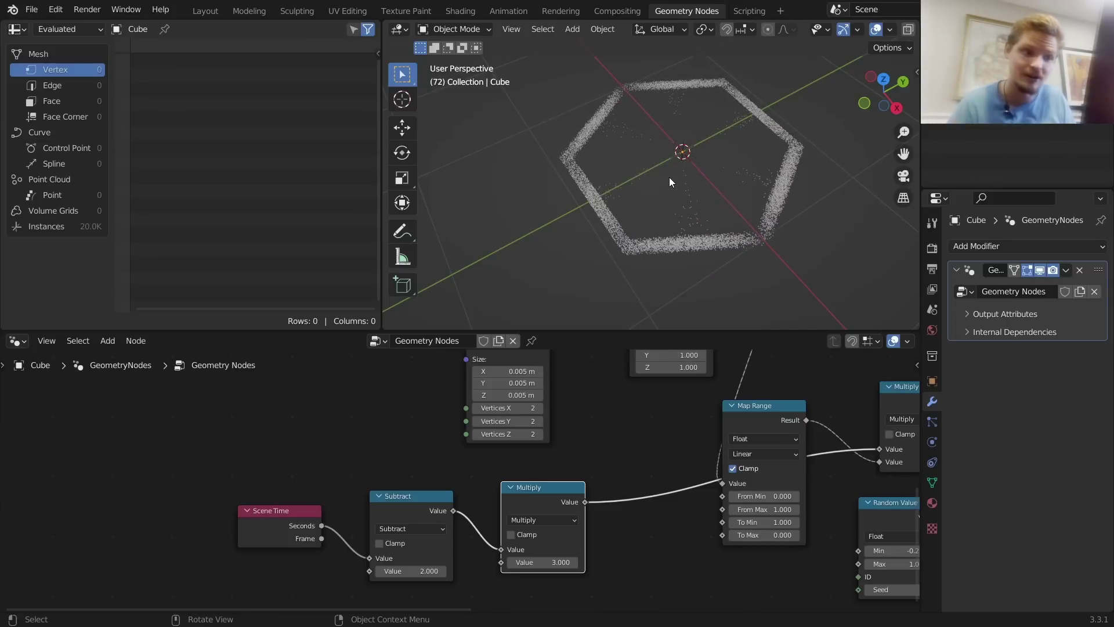
{"action": "scroll", "coordinate": [813, 419], "scroll_direction": "down", "scroll_amount": 5}
{"action": "middle_click_drag", "start_coordinate": [789, 449], "coordinate": [604, 485]}
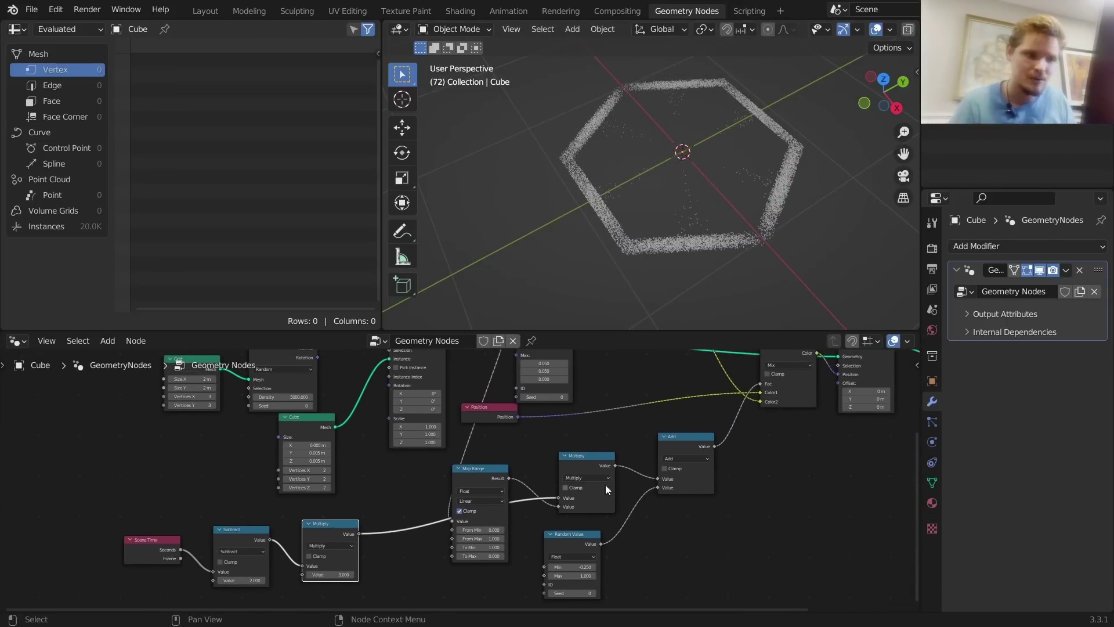
Insert a Math node set to Multiply between the Add node and the Mix node's Fac input
{"action": "scroll", "coordinate": [697, 460], "scroll_direction": "up", "scroll_amount": 3}
{"action": "middle_click_drag", "start_coordinate": [762, 455], "coordinate": [676, 541]}
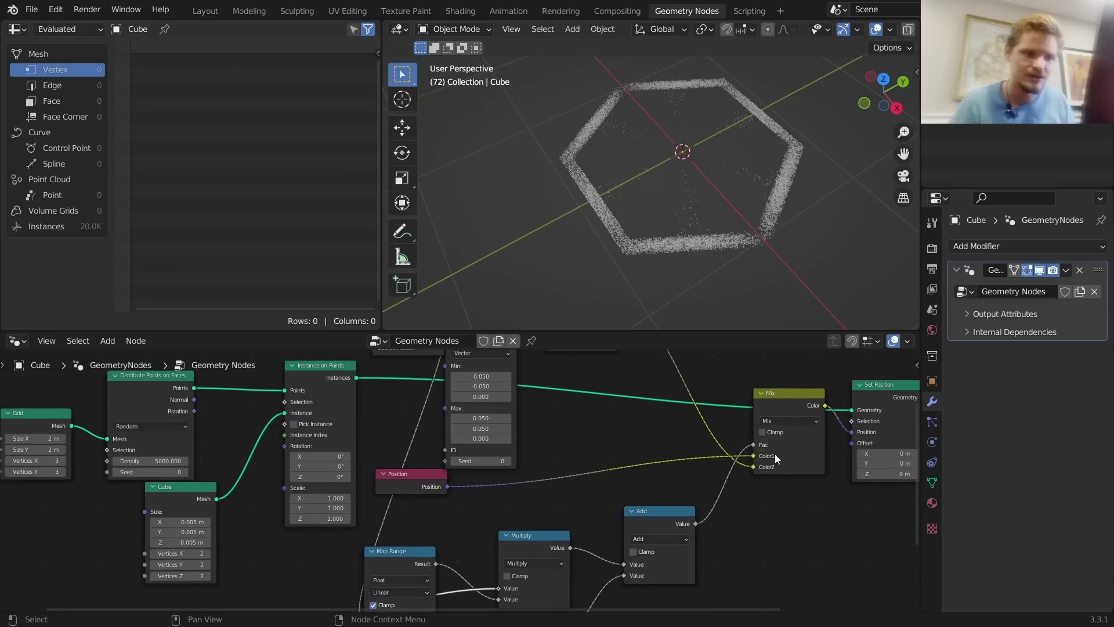
{"action": "key", "text": "shift+a"}
{"action": "left_click", "coordinate": [695, 527]}
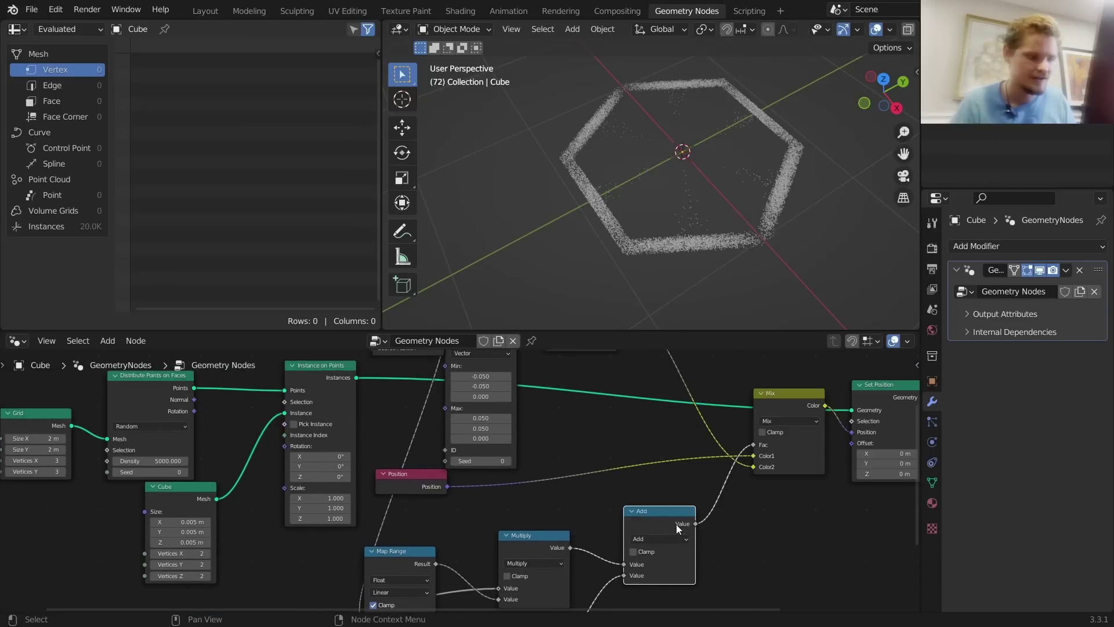
{"action": "left_click", "coordinate": [788, 501]}
{"action": "left_click", "coordinate": [764, 515]}
{"action": "left_click", "coordinate": [481, 410]}
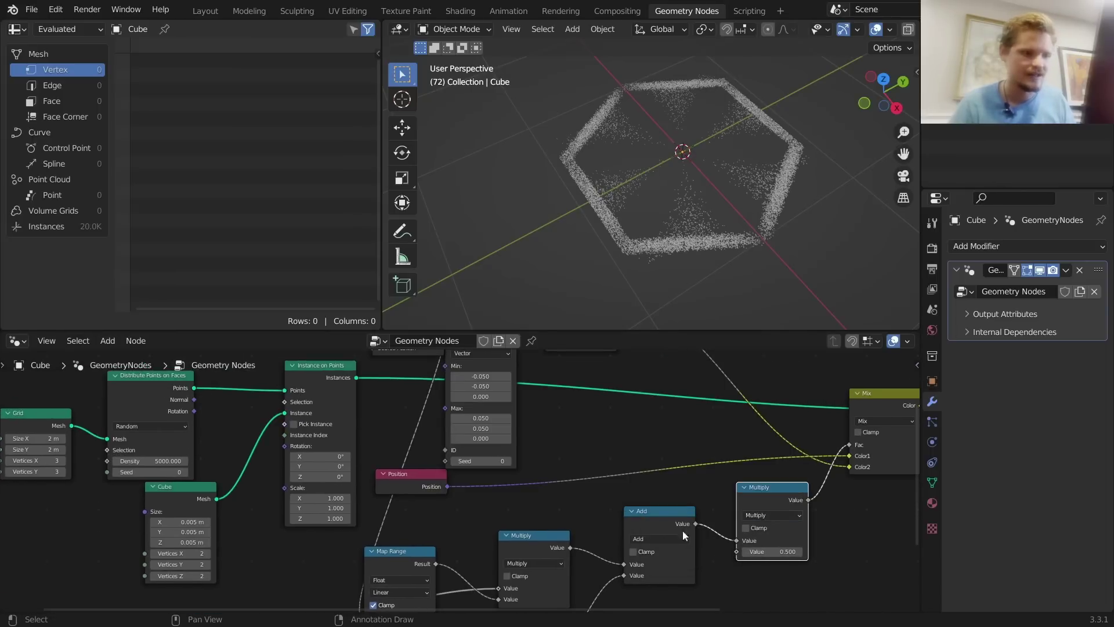
Add another Math node beside the vector Random Value node, feed it Geometry Proximity's Distance, and set it to Less Than
{"action": "middle_click_drag", "start_coordinate": [668, 513], "coordinate": [712, 553]}
{"action": "key", "text": "shift+d"}
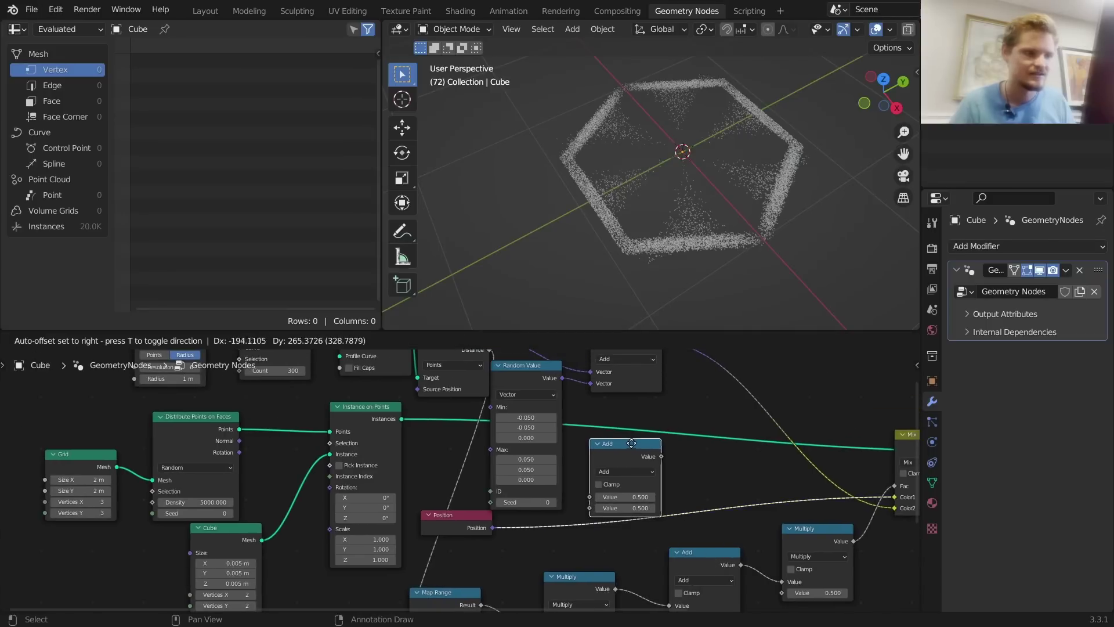
{"action": "left_click", "coordinate": [623, 440]}
{"action": "scroll", "coordinate": [623, 440], "scroll_direction": "up", "scroll_amount": 2, "text": "shift"}
{"action": "scroll", "coordinate": [623, 441], "scroll_direction": "left", "scroll_amount": 2, "text": "ctrl"}
{"action": "left_click_drag", "start_coordinate": [515, 378], "coordinate": [607, 521]}
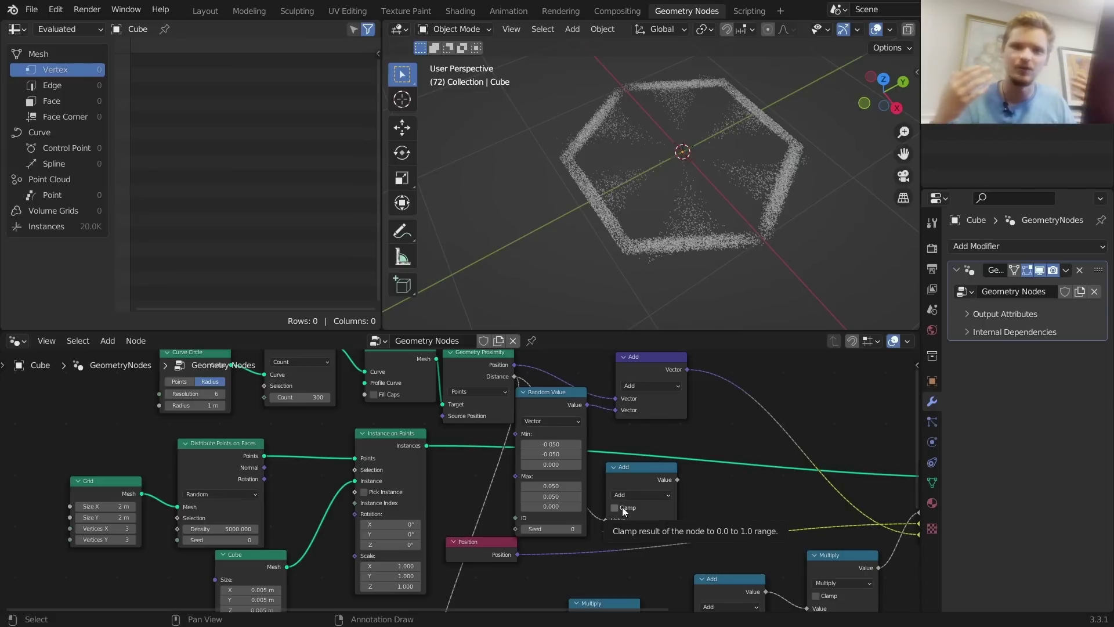
{"action": "left_click", "coordinate": [638, 494]}
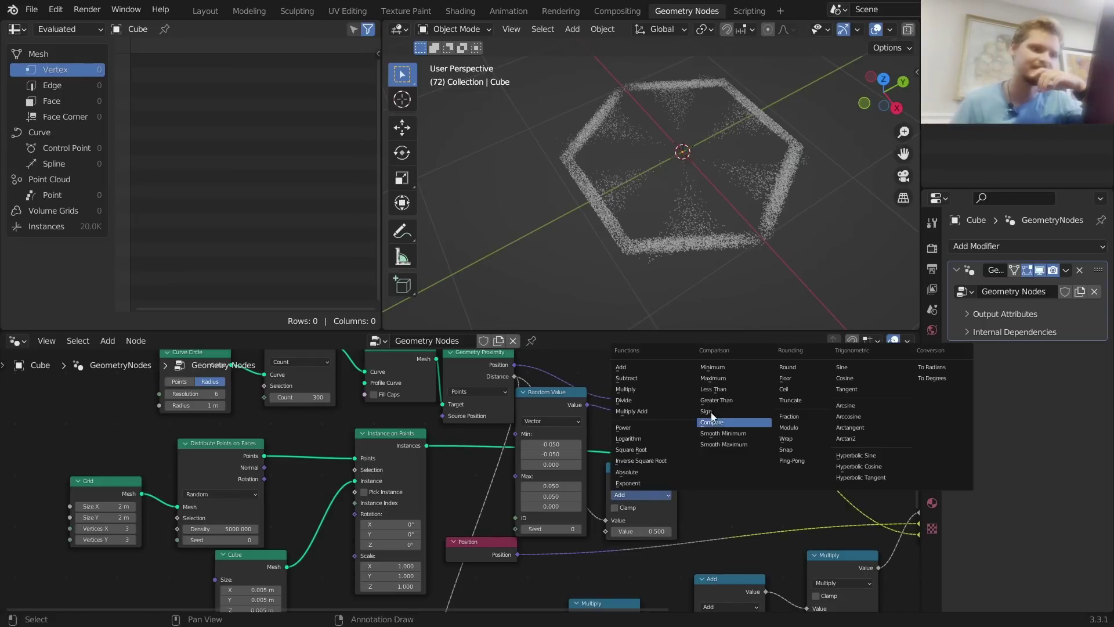
{"action": "left_click", "coordinate": [715, 389]}
Connect the Less Than output to the second Value of the Multiply node before Mix, and play the animation to inspect the center
{"action": "scroll", "coordinate": [668, 472], "scroll_direction": "down", "scroll_amount": 2}
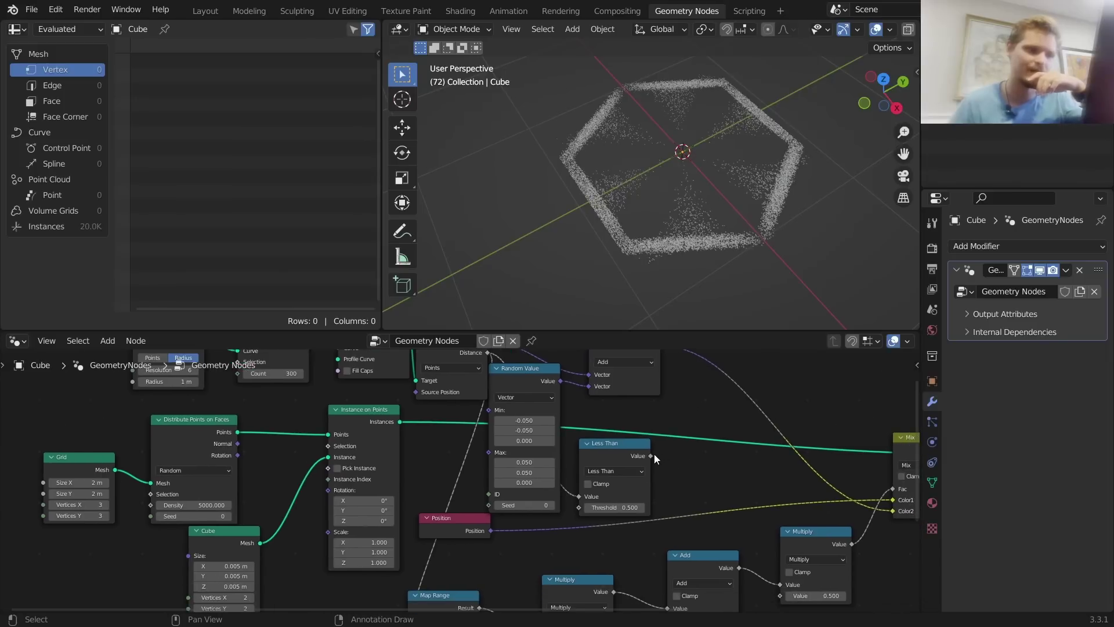
{"action": "left_click_drag", "start_coordinate": [652, 456], "coordinate": [781, 552]}
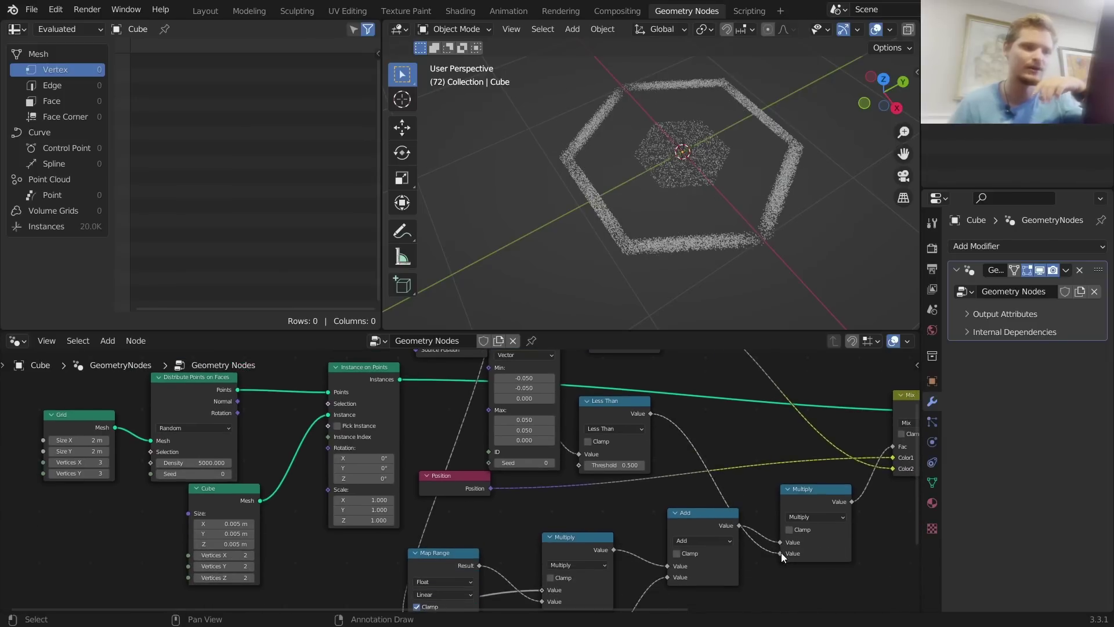
{"action": "key", "text": "space"}
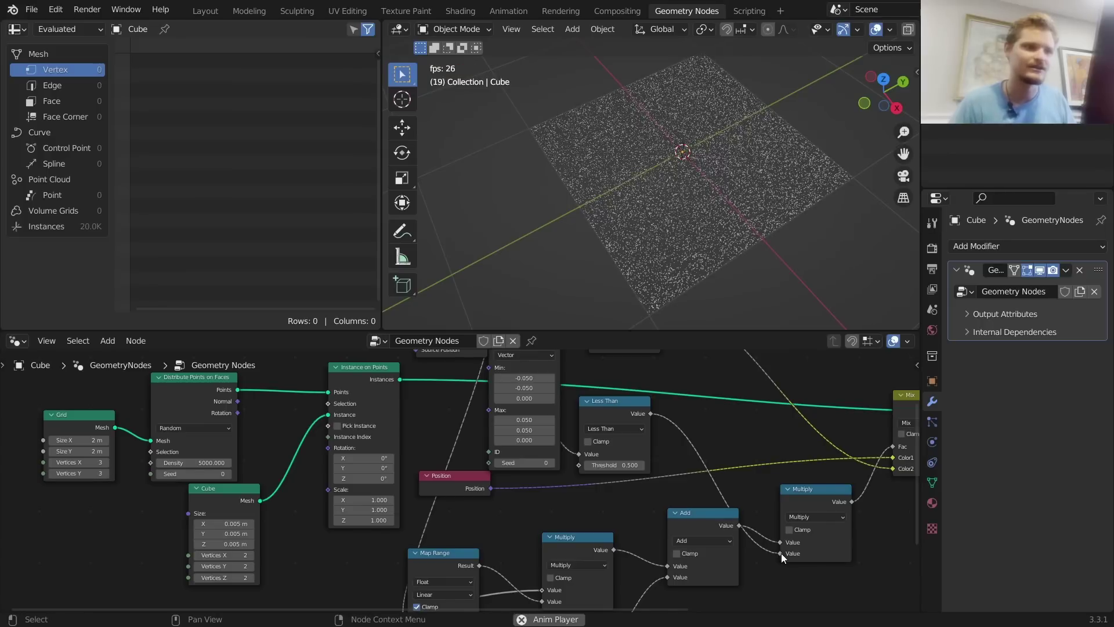
{"action": "key", "text": "space"}
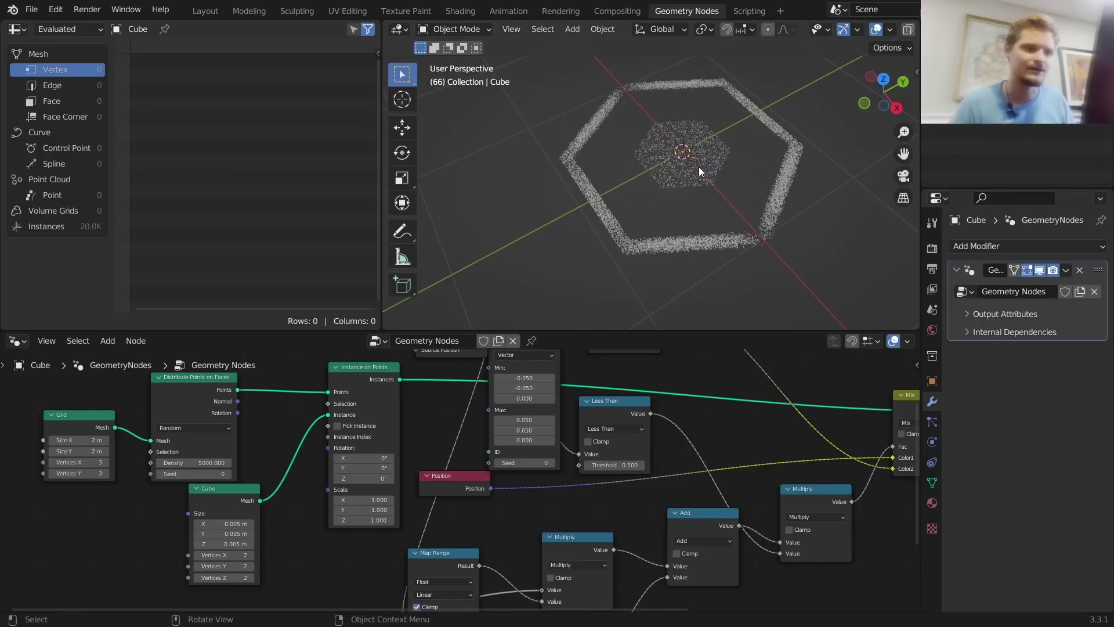
{"action": "mouse_move", "coordinate": [665, 152]}
{"action": "left_mouse_down"}
{"action": "mouse_move", "coordinate": [781, 168]}
{"action": "mouse_move", "coordinate": [644, 71]}
{"action": "left_mouse_up"}
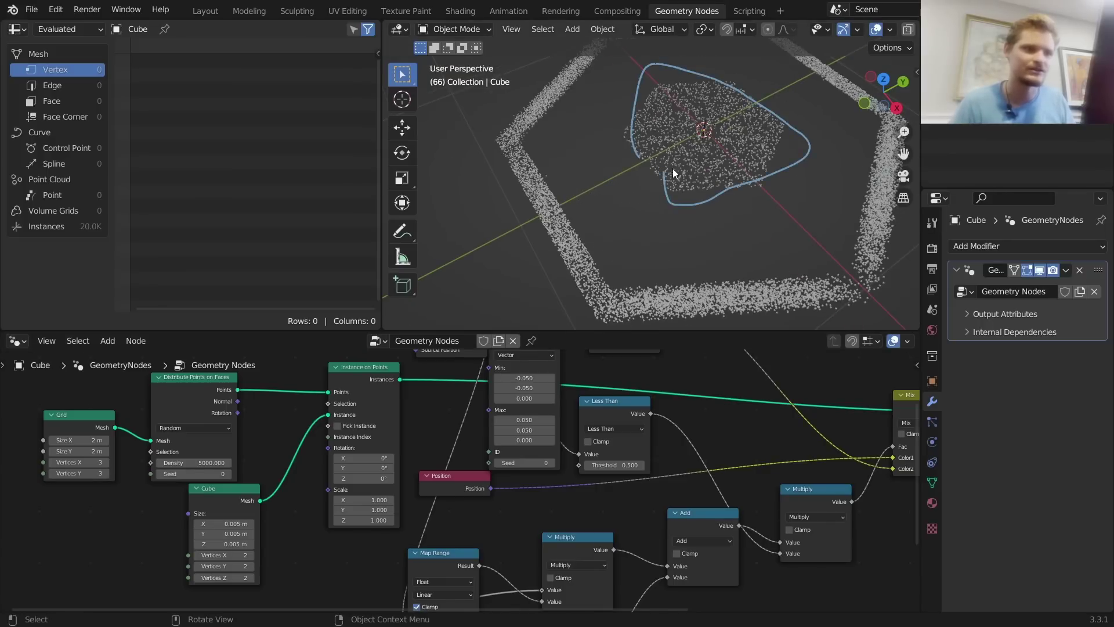
Feed a new float Random Value node with Seed 1 into Less Than's Threshold and play the animation from the first frame
{"action": "key", "text": "shift+Left"}
{"action": "mouse_move", "coordinate": [586, 466]}
{"action": "left_mouse_down"}
{"action": "mouse_move", "coordinate": [690, 459]}
{"action": "mouse_move", "coordinate": [591, 457]}
{"action": "left_mouse_up"}
{"action": "type", "text": "random"}
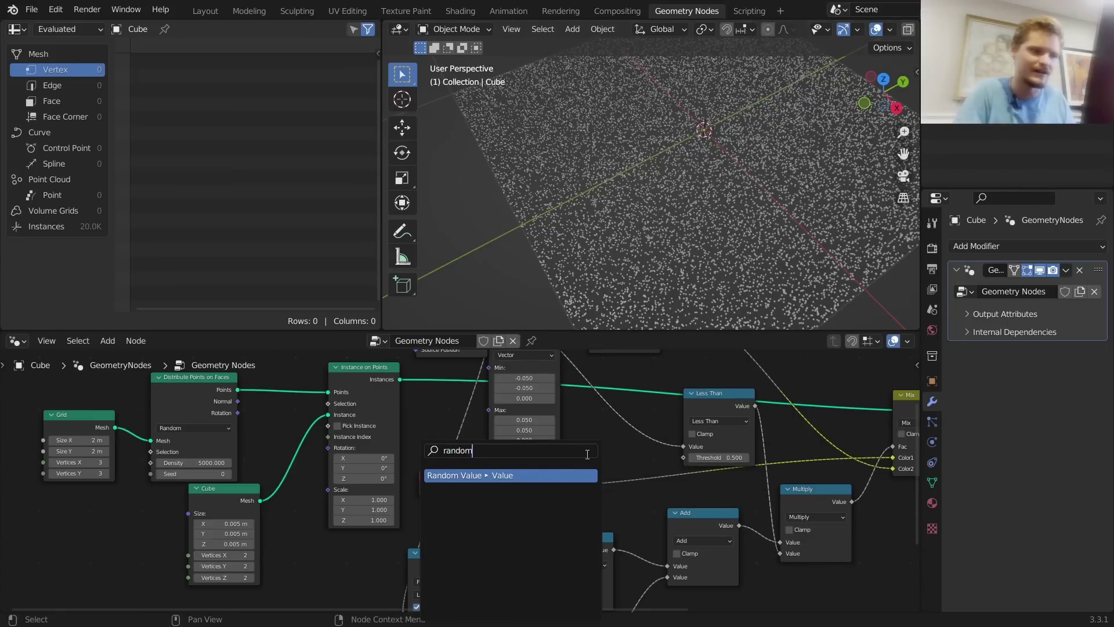
{"action": "key", "text": "Return"}
{"action": "left_click", "coordinate": [589, 458]}
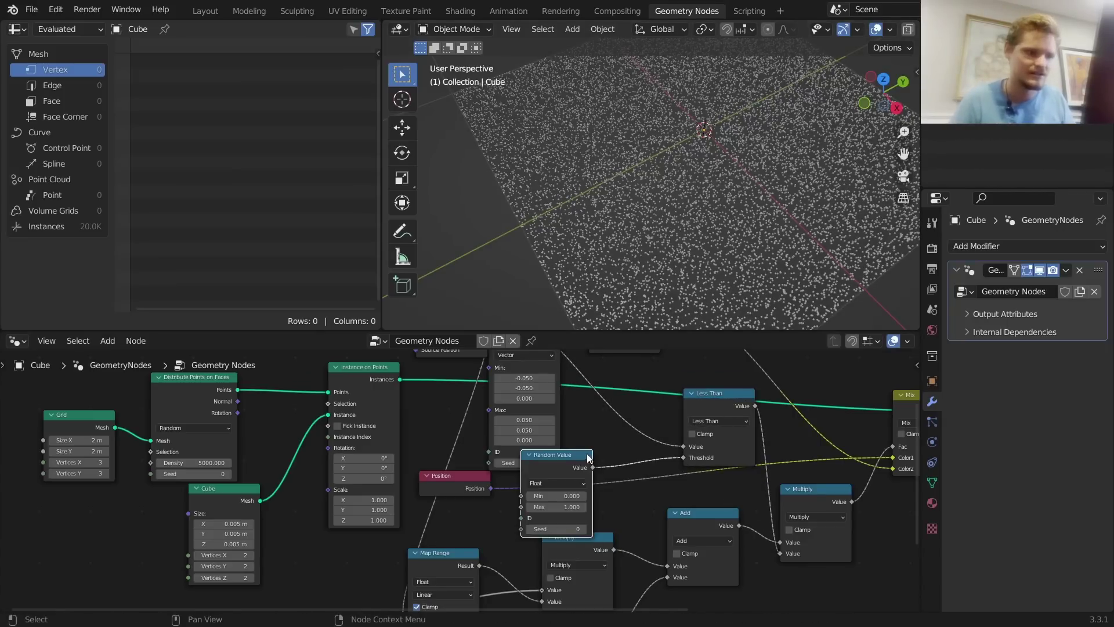
{"action": "left_click", "coordinate": [585, 530]}
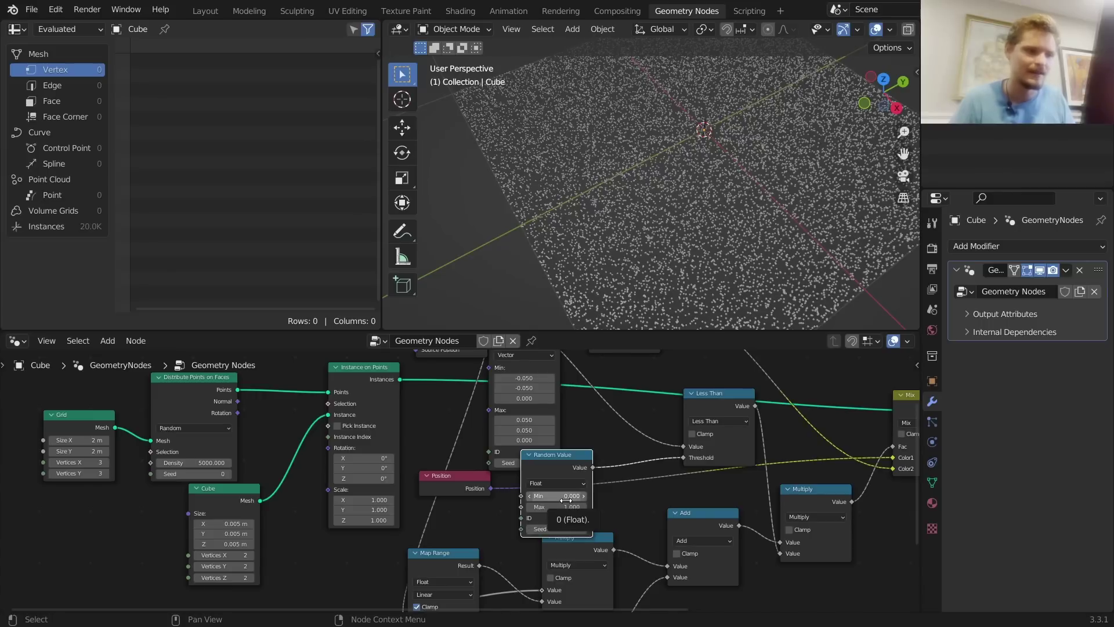
{"action": "key", "text": "space"}
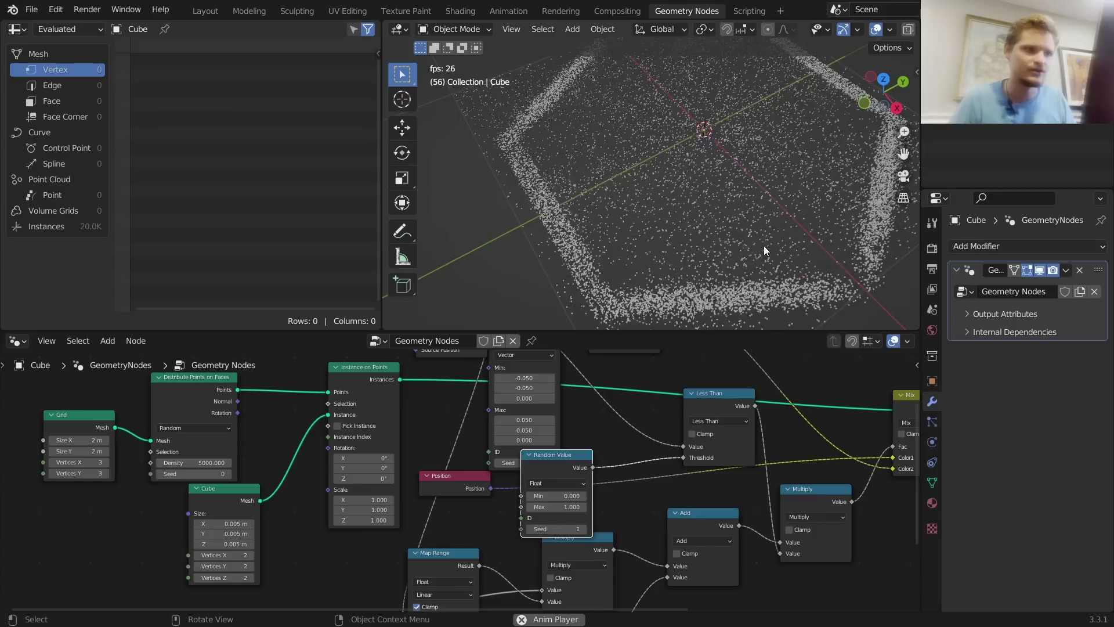
{"action": "key", "text": "space"}
{"action": "scroll", "coordinate": [748, 245], "scroll_direction": "down", "scroll_amount": 3}
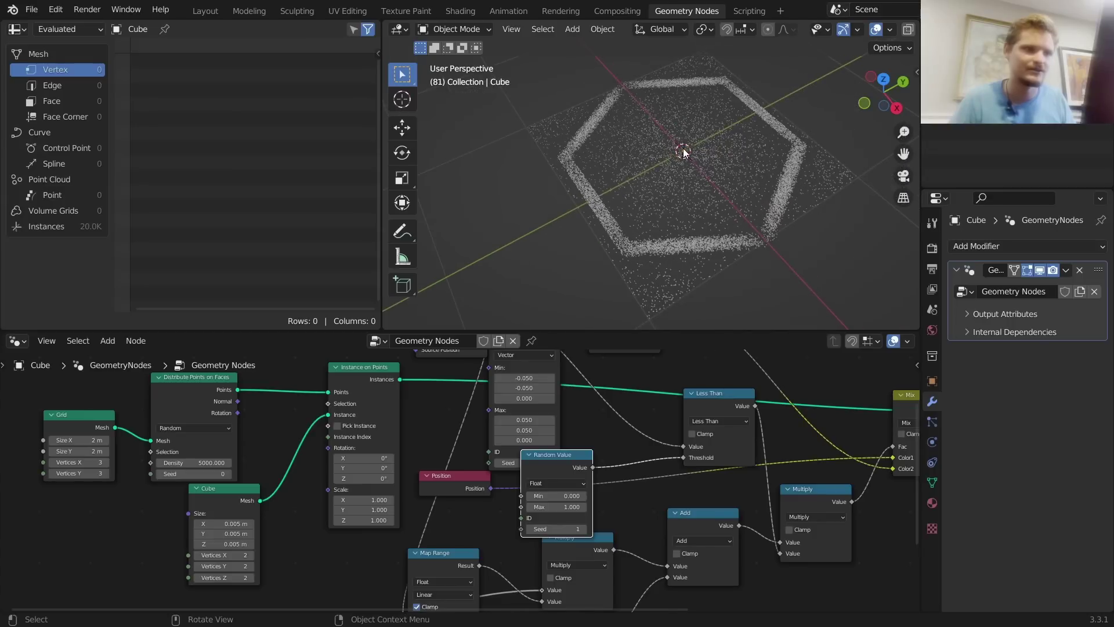
Try a Min of 0.250 on the Random Value node feeding the Less Than threshold
{"action": "scroll", "coordinate": [567, 494], "scroll_direction": "up", "scroll_amount": 1}
{"action": "left_click", "coordinate": [556, 496]}
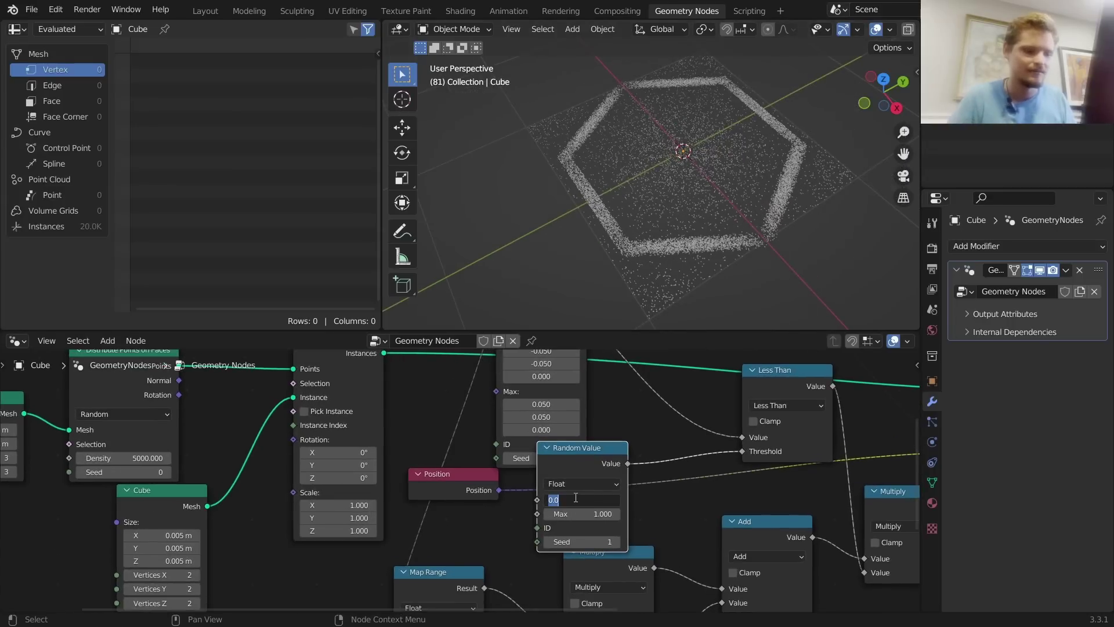
{"action": "type", "text": ".25"}
{"action": "key", "text": "Return"}
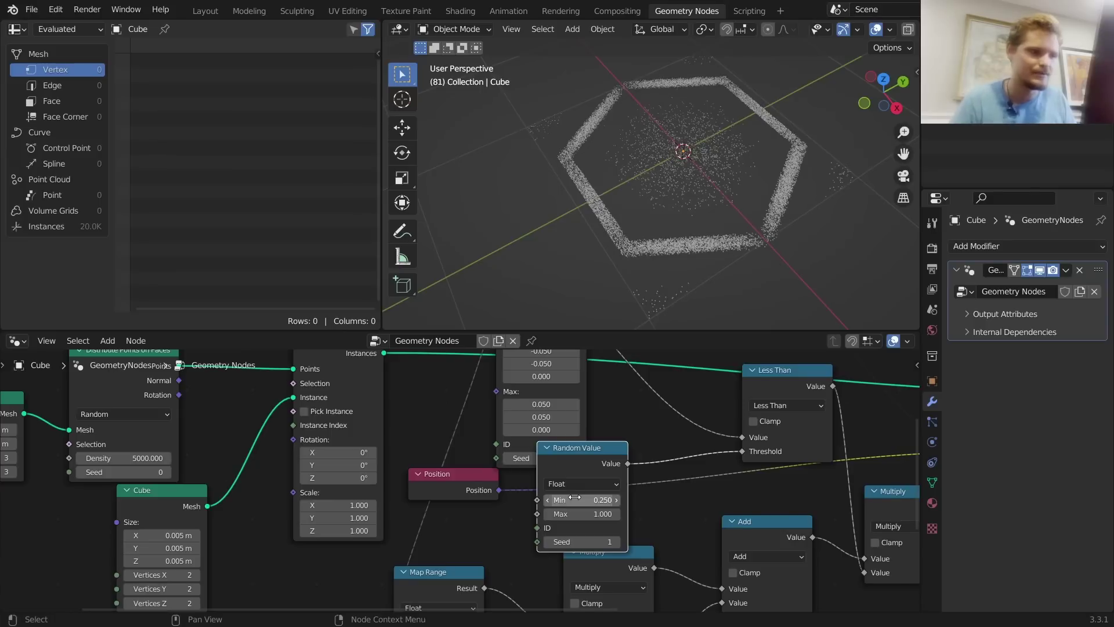
Set the Min of the threshold's Random Value node to 0.100 and play the animation
{"action": "left_click", "coordinate": [574, 497]}
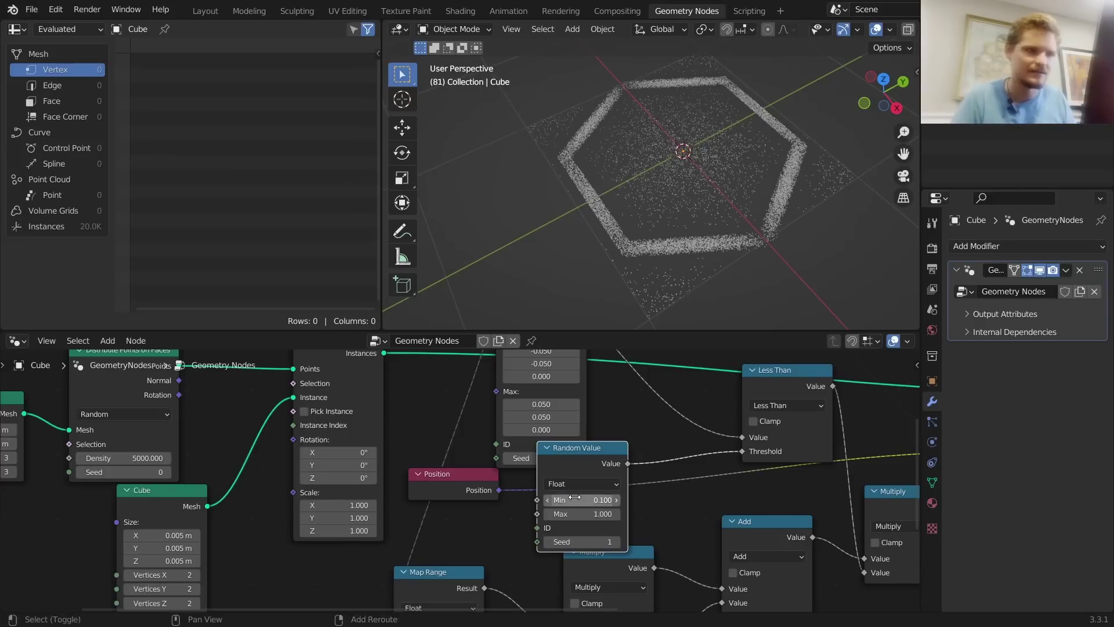
{"action": "key", "text": "space"}
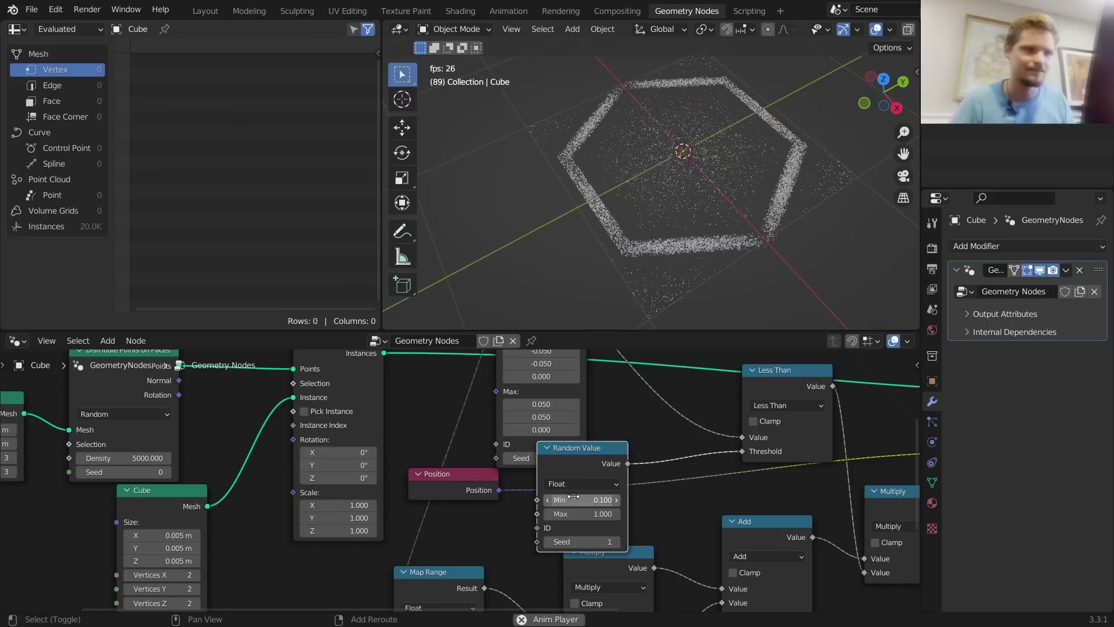
{"action": "key", "text": "space"}
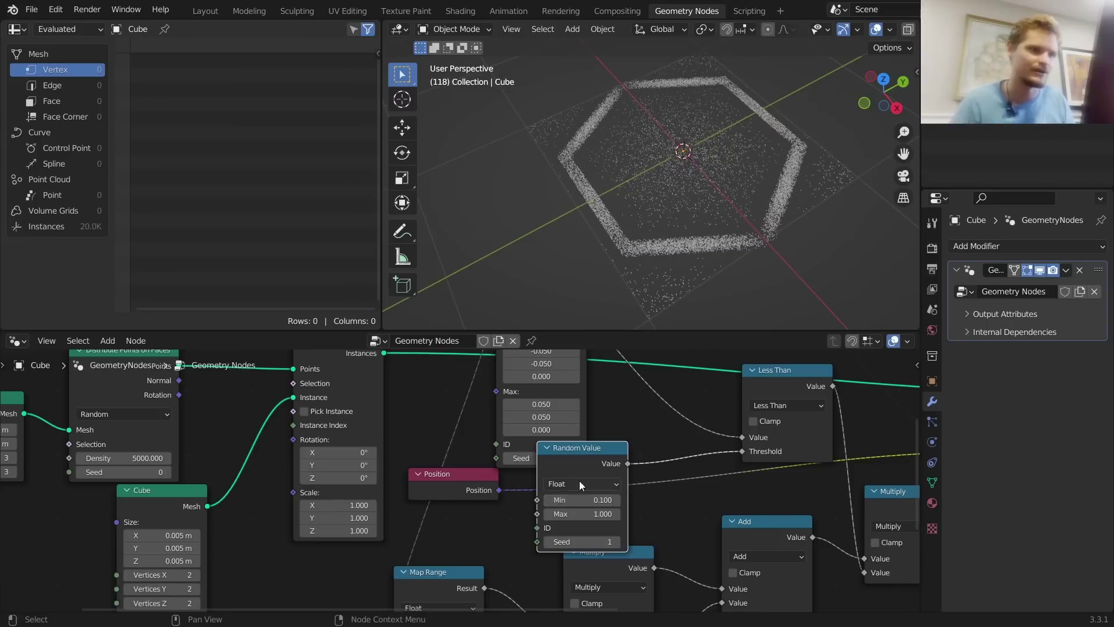
Set the second Value of the Subtract node after Scene Time to 1.000 and play the animation
{"action": "middle_click_drag", "start_coordinate": [420, 526], "coordinate": [718, 525]}
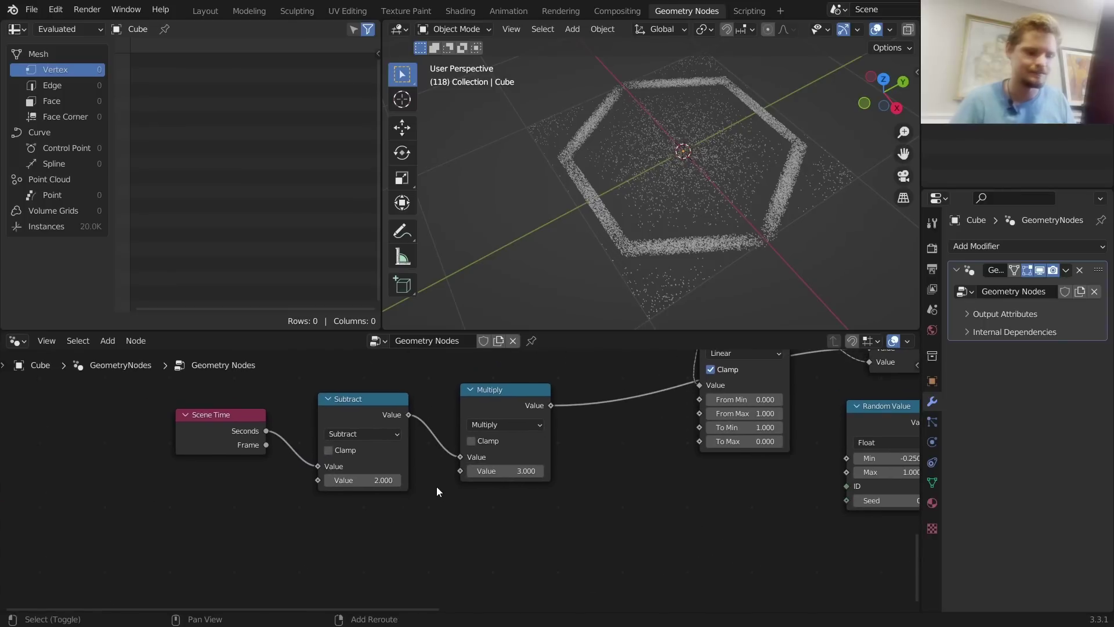
{"action": "key", "text": "shift+Left"}
{"action": "key", "text": "space"}
{"action": "key", "text": "space"}
{"action": "left_click", "coordinate": [372, 480]}
{"action": "type", "text": "1"}
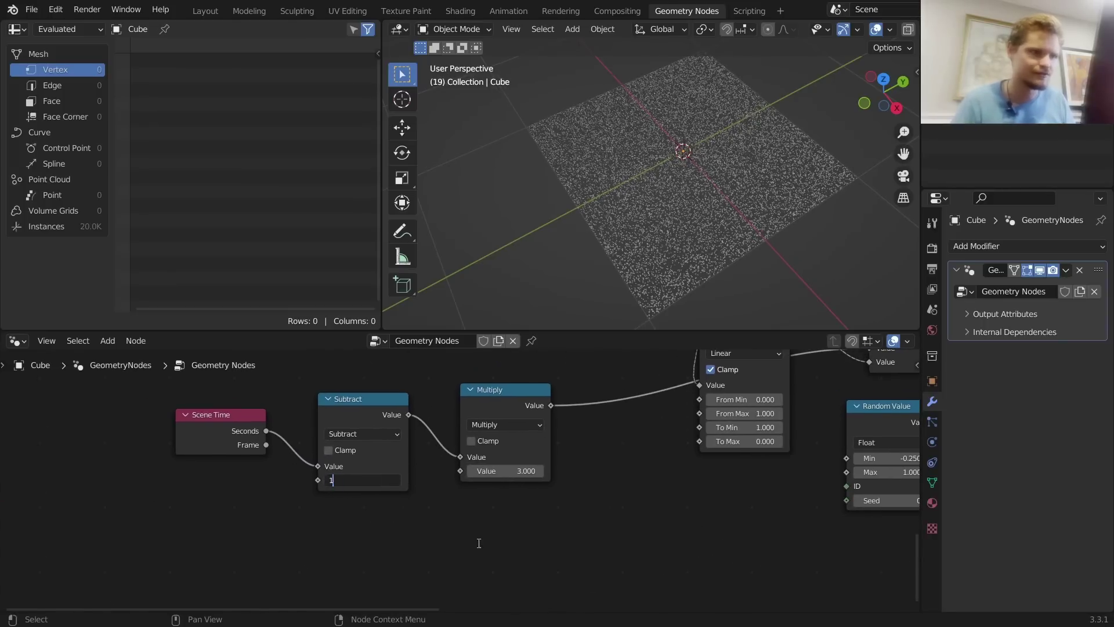
{"action": "key", "text": "Return"}
{"action": "key", "text": "space"}
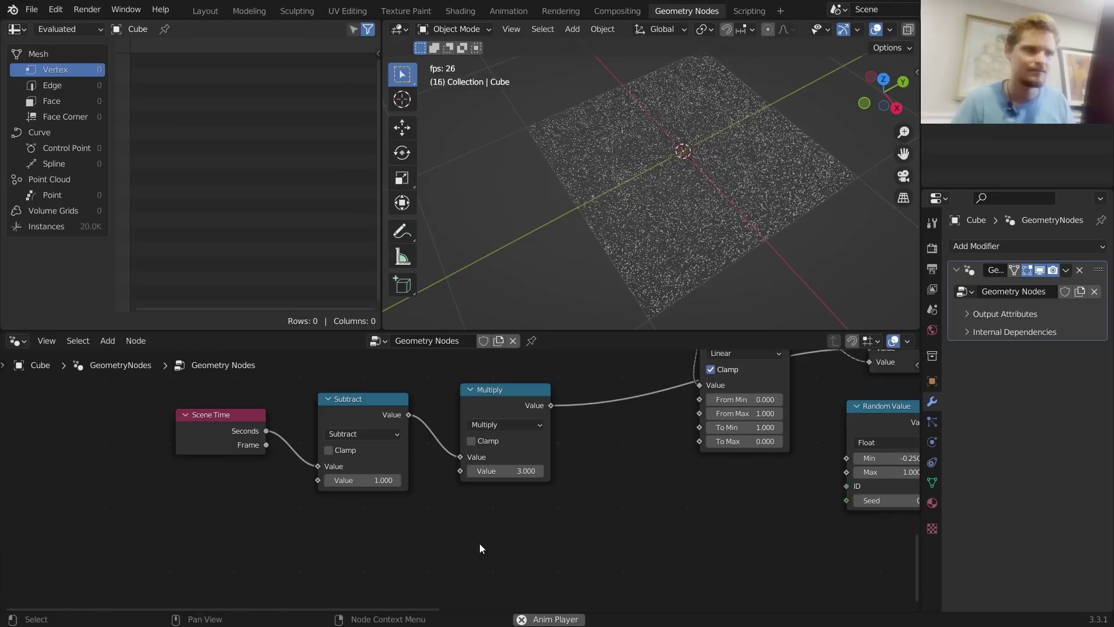
{"action": "key", "text": "space"}
{"action": "key", "text": "shift+Left"}
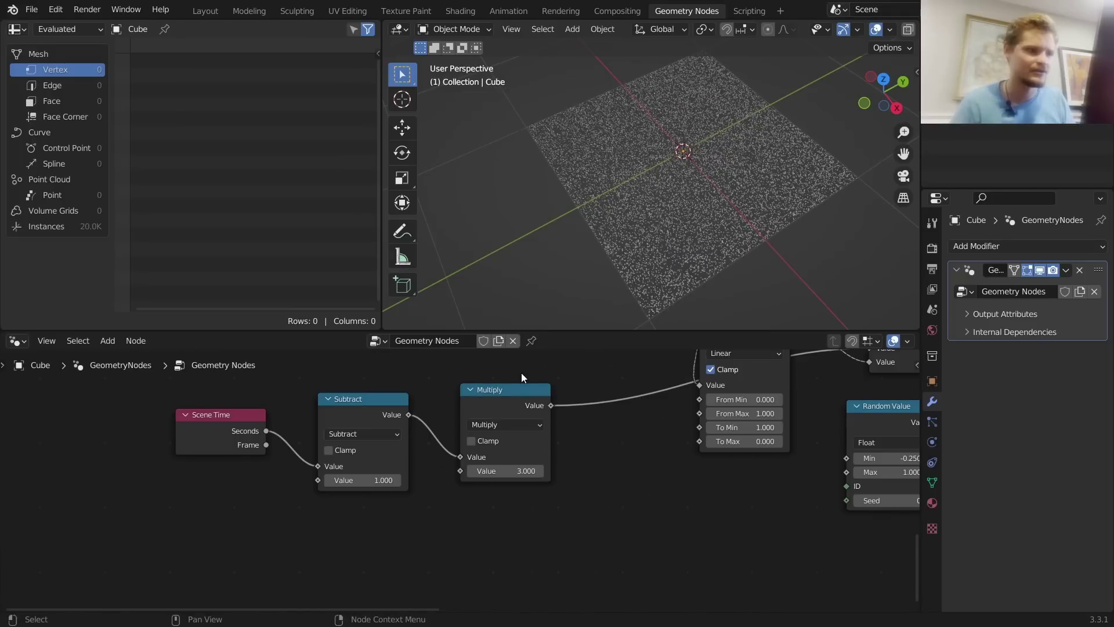
{"action": "left_click", "coordinate": [523, 387]}
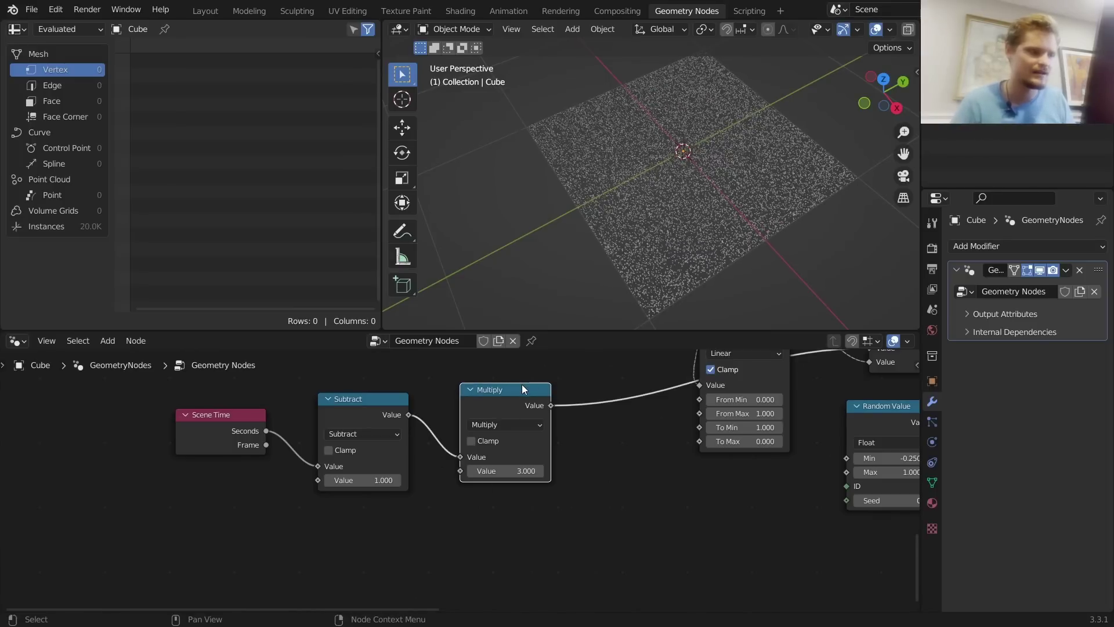
{"action": "key", "text": "shift+d"}
{"action": "left_click", "coordinate": [632, 383]}
{"action": "left_click", "coordinate": [636, 419]}
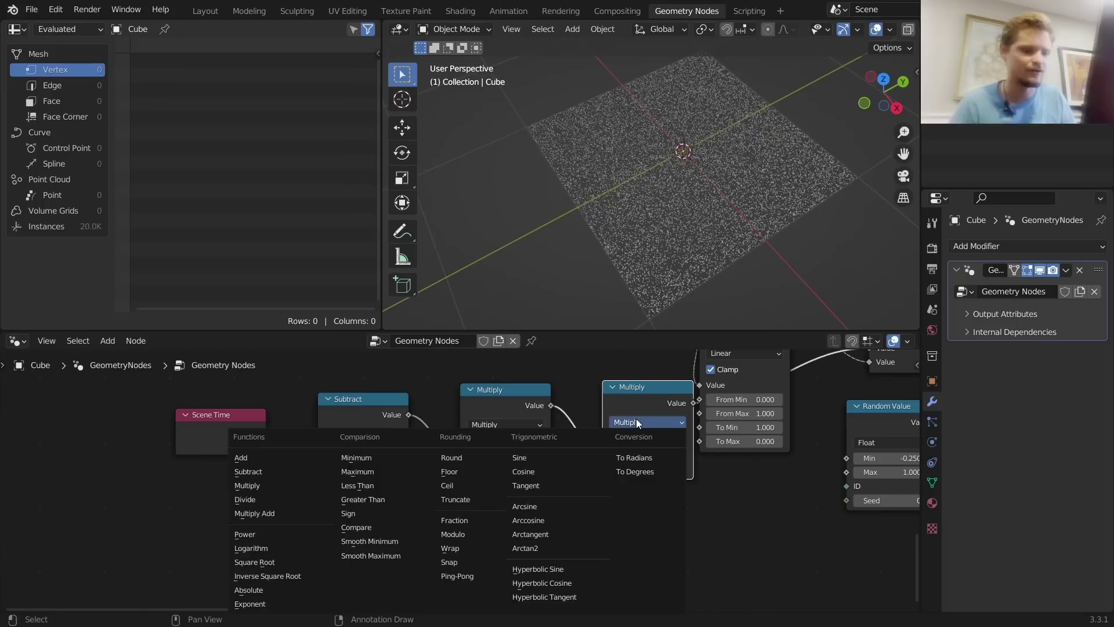
{"action": "key", "text": "p"}
{"action": "left_click_drag", "start_coordinate": [634, 410], "coordinate": [613, 409]}
{"action": "middle_click_drag", "start_coordinate": [665, 413], "coordinate": [632, 477]}
{"action": "key", "text": "ctrl+x"}
Try Smoother Step interpolation on the Map Range node, restore Linear, and play the animation with each for comparison
{"action": "left_click", "coordinate": [686, 418]}
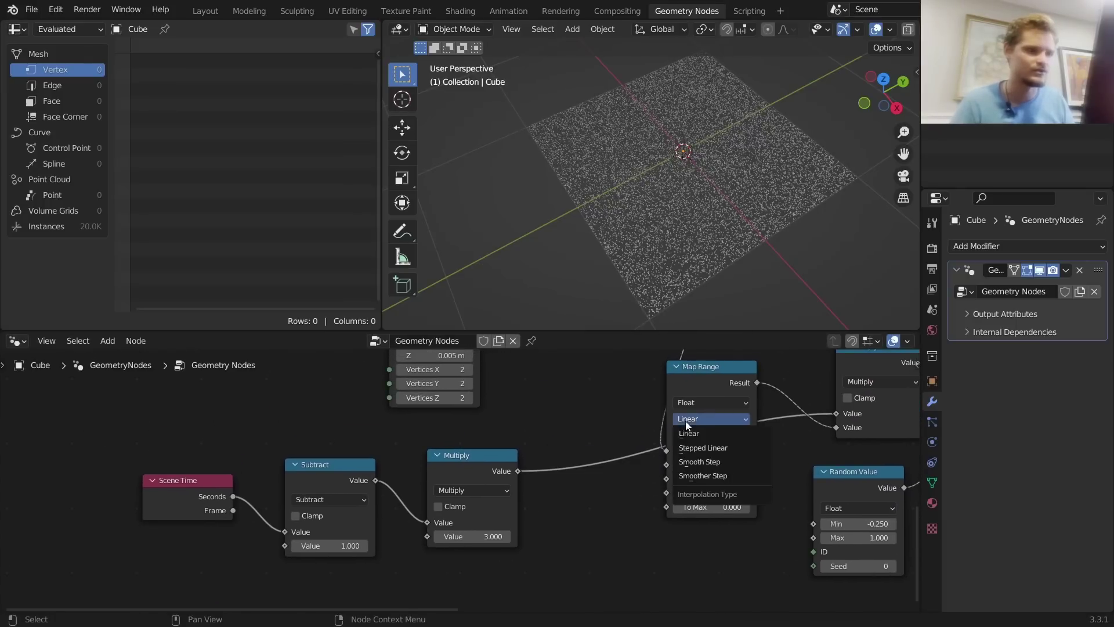
{"action": "left_click", "coordinate": [696, 474]}
{"action": "key", "text": "space"}
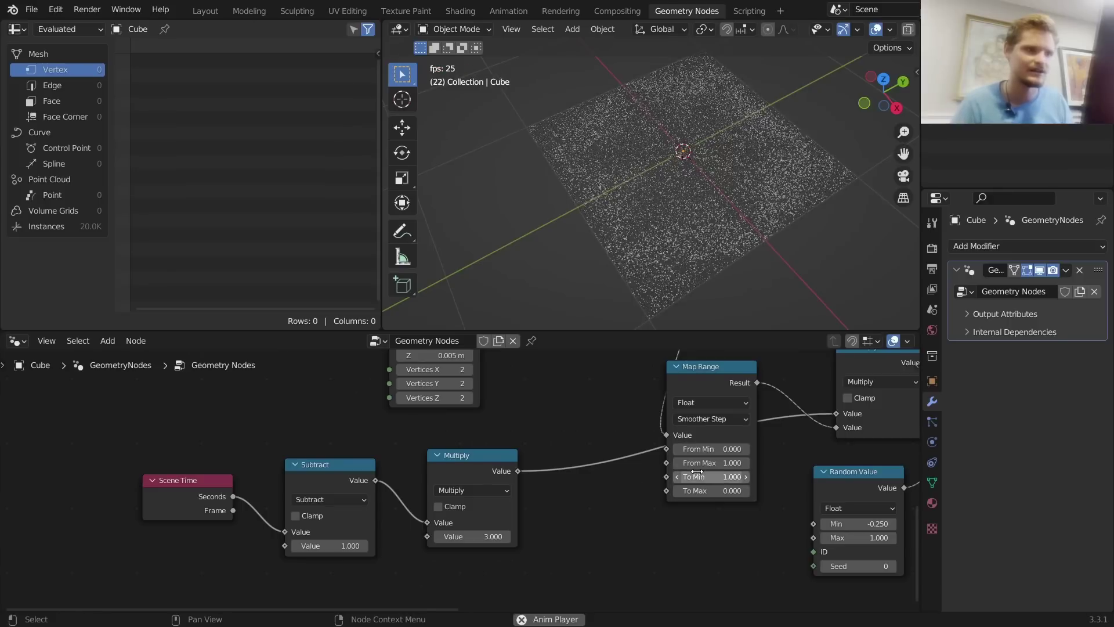
{"action": "key", "text": "space"}
{"action": "left_click", "coordinate": [722, 420]}
{"action": "left_click", "coordinate": [716, 430]}
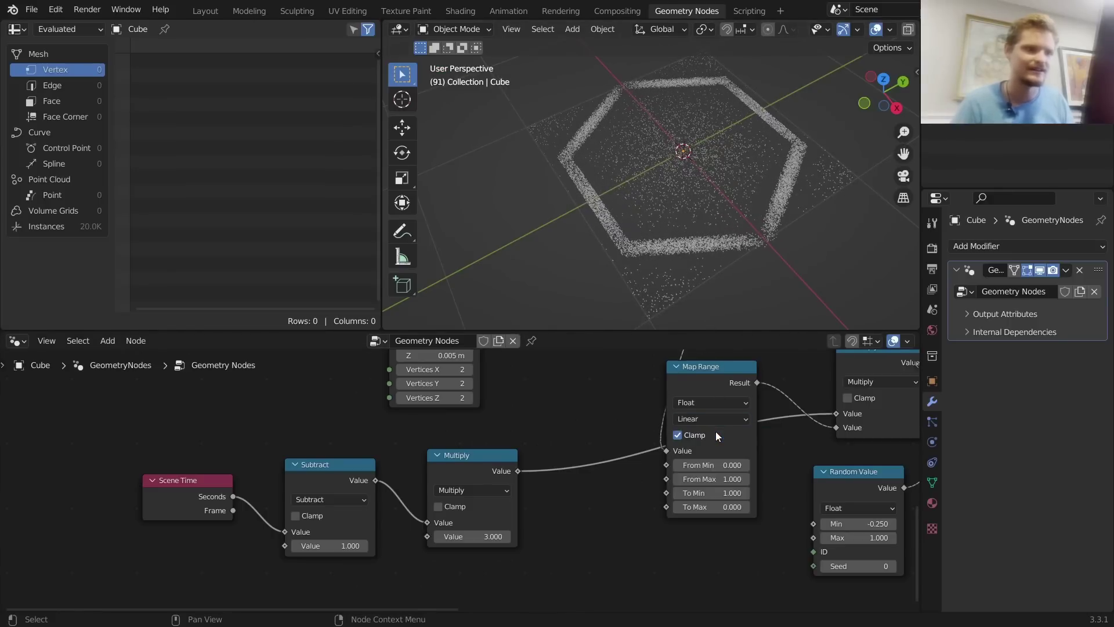
{"action": "key", "text": "space"}
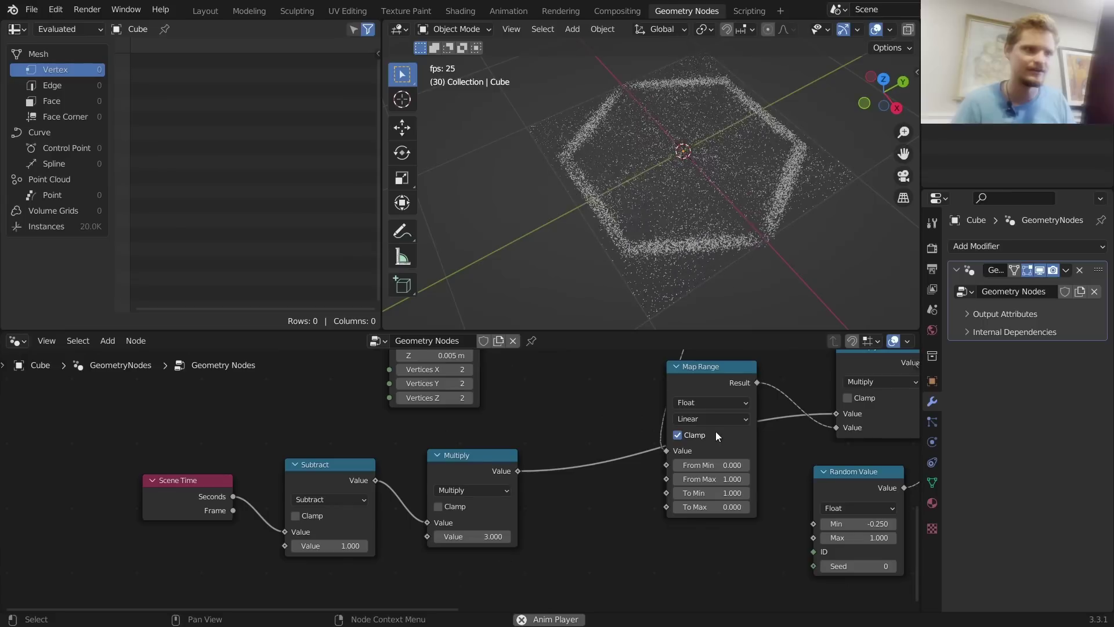
{"action": "key", "text": "space"}
Set the Map Range node's interpolation to Smoother Step and play the animation, viewing the moving cubes up close
{"action": "left_click", "coordinate": [715, 418]}
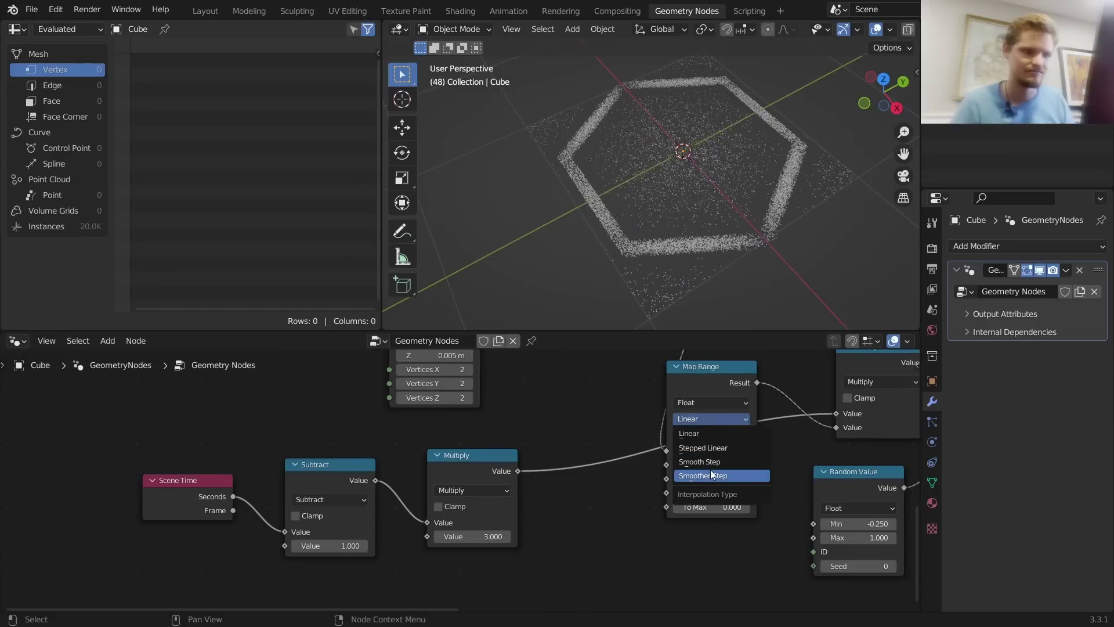
{"action": "left_click", "coordinate": [713, 474]}
{"action": "key", "text": "space"}
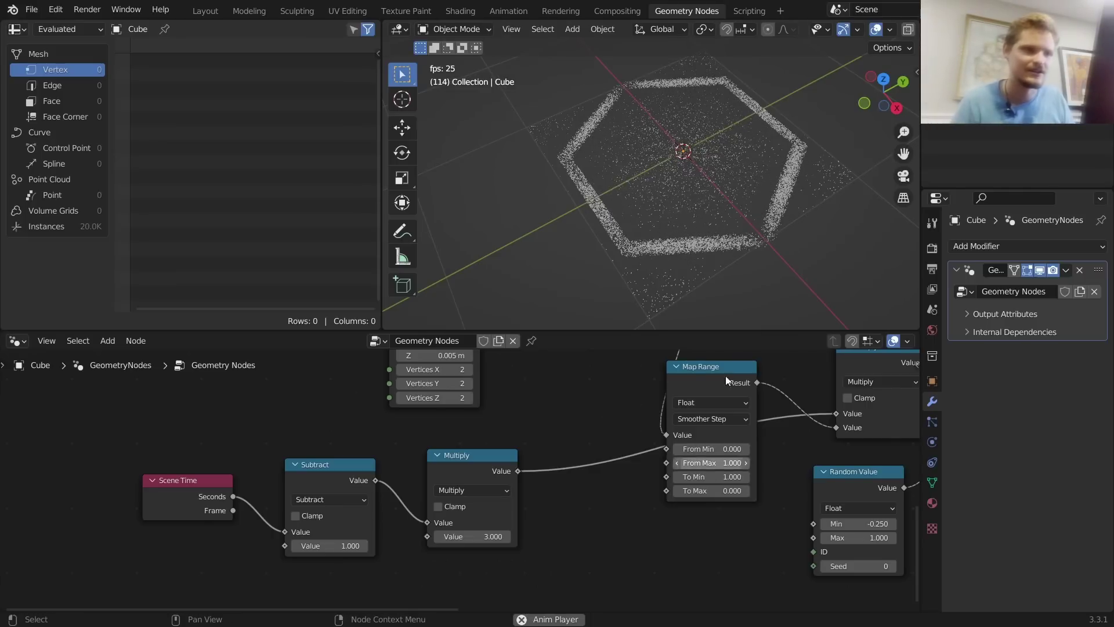
{"action": "scroll", "coordinate": [728, 184], "scroll_direction": "up", "scroll_amount": 5}
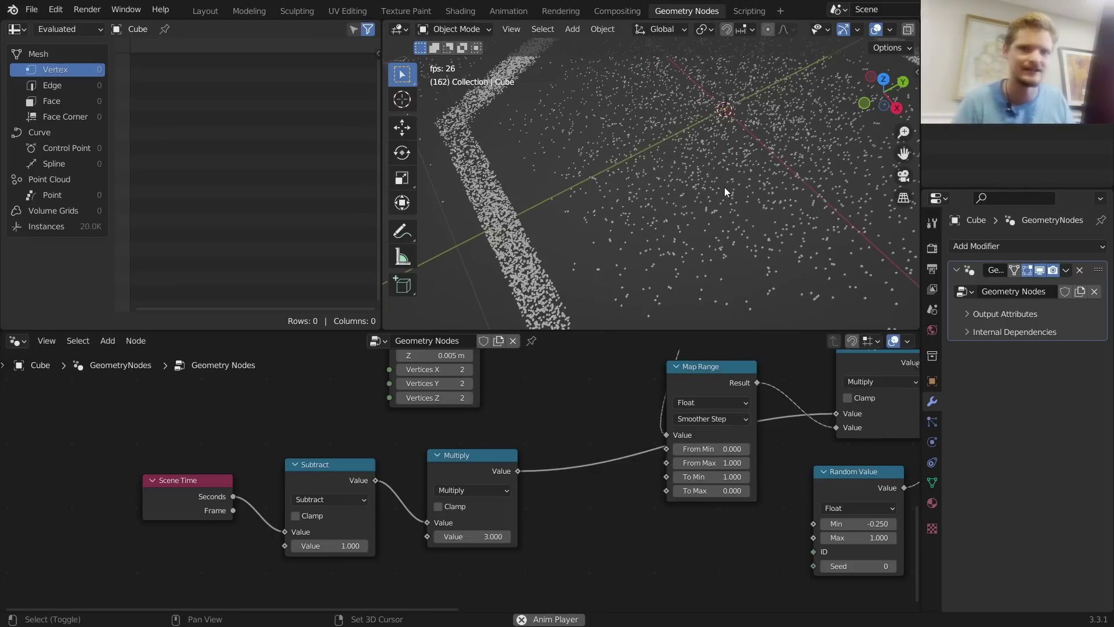
{"action": "key", "text": "space"}
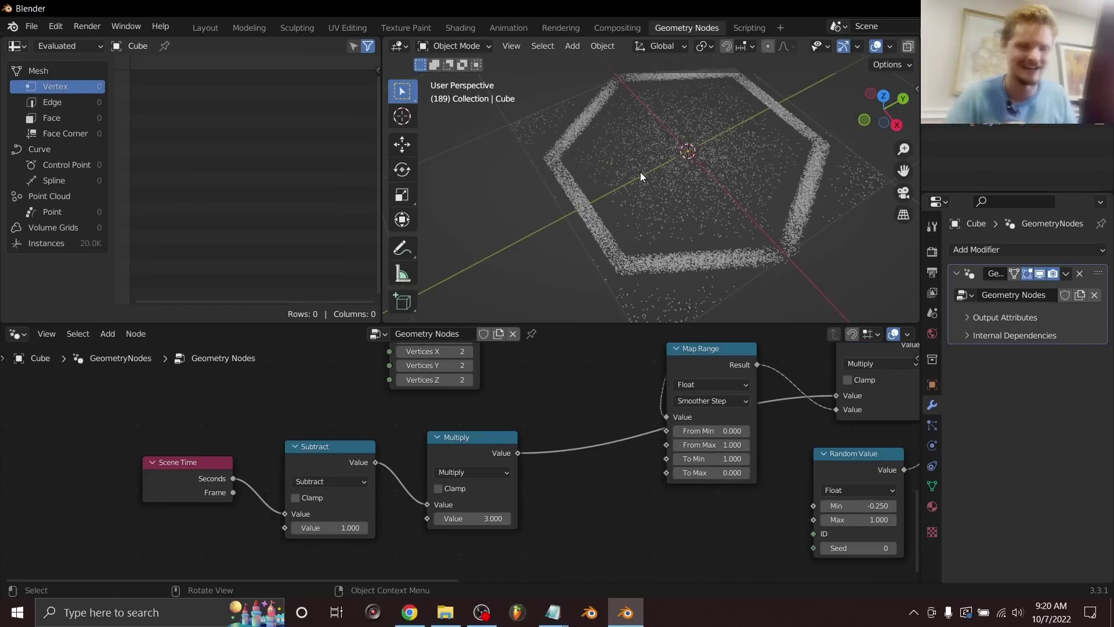
Replay the animation from the start several times, examining the cubes' movement into the hexagon from far and near
{"action": "key", "text": "shift+Left"}
{"action": "key", "text": "space"}
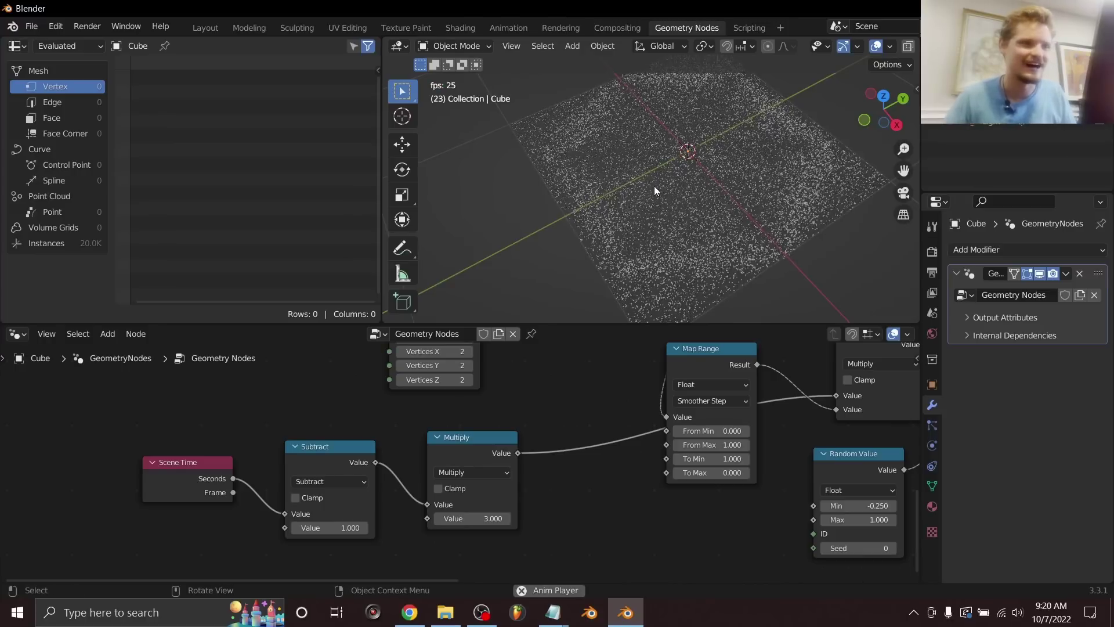
{"action": "key", "text": "space"}
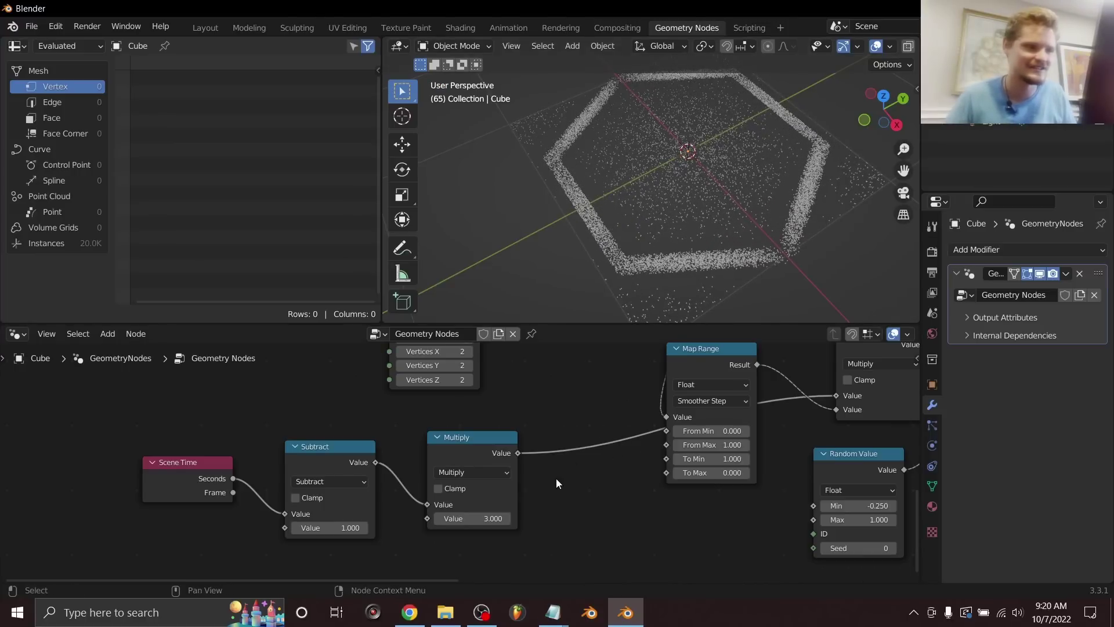
{"action": "key", "text": "shift+Left"}
{"action": "key", "text": "space"}
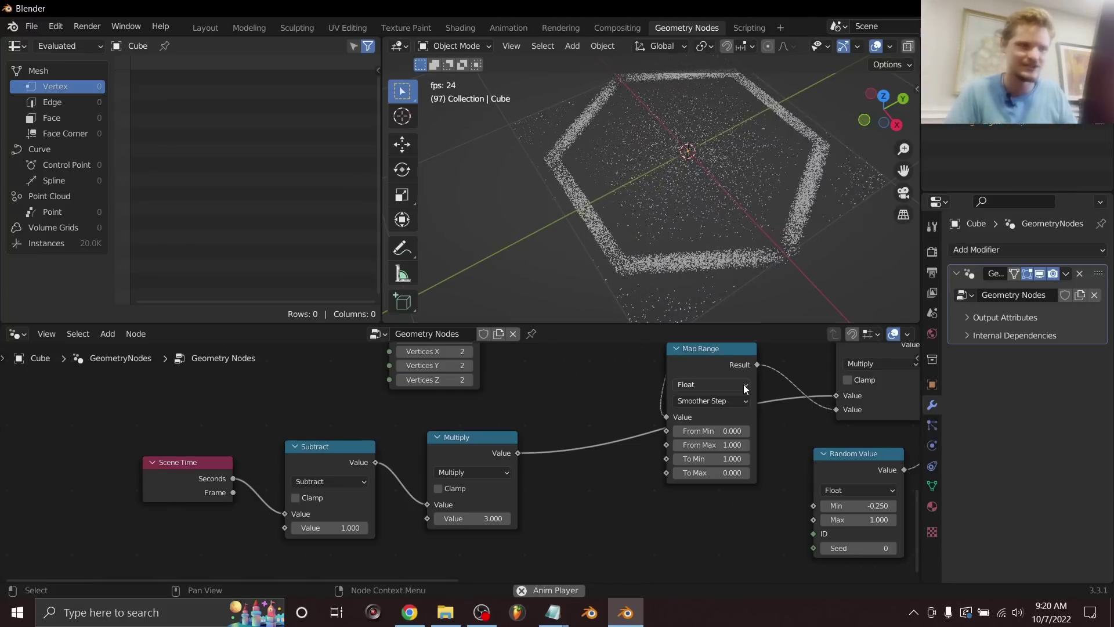
{"action": "key", "text": "space"}
{"action": "scroll", "coordinate": [740, 276], "scroll_direction": "up", "scroll_amount": 3}
{"action": "key", "text": "space"}
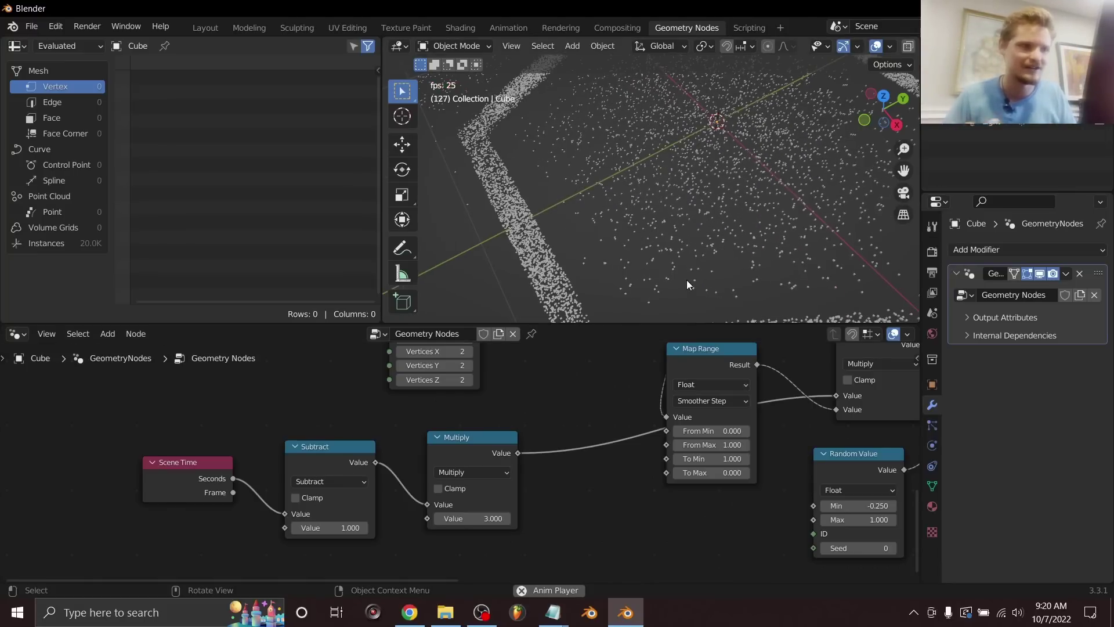
{"action": "key", "text": "space"}
{"action": "key", "text": "shift+Left"}
{"action": "key", "text": "space"}
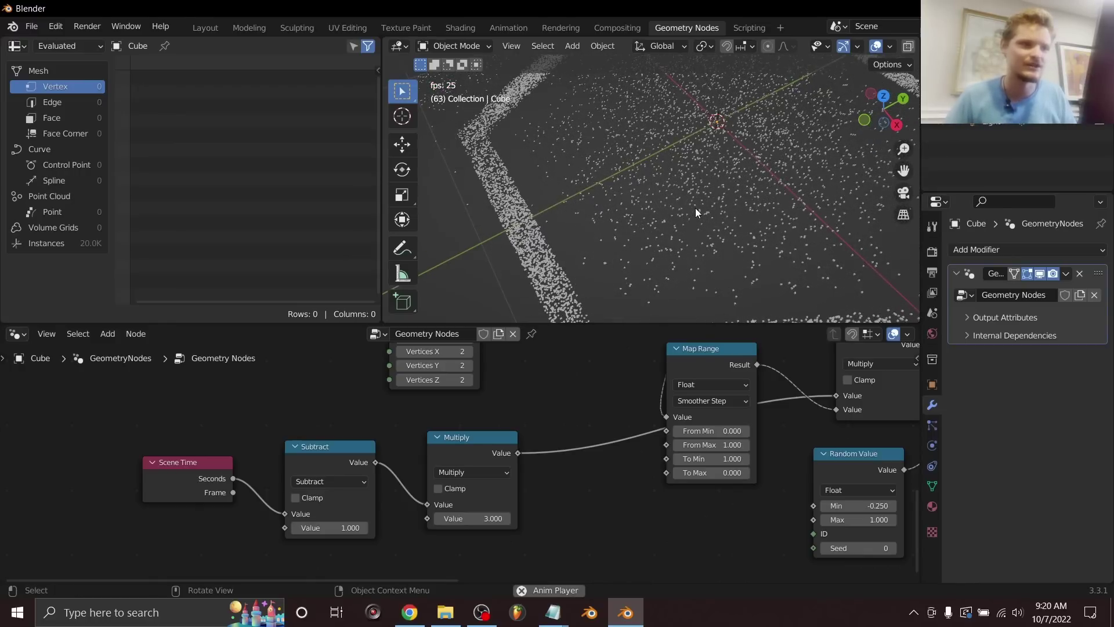
{"action": "key", "text": "space"}
{"action": "scroll", "coordinate": [646, 154], "scroll_direction": "down", "scroll_amount": 5}
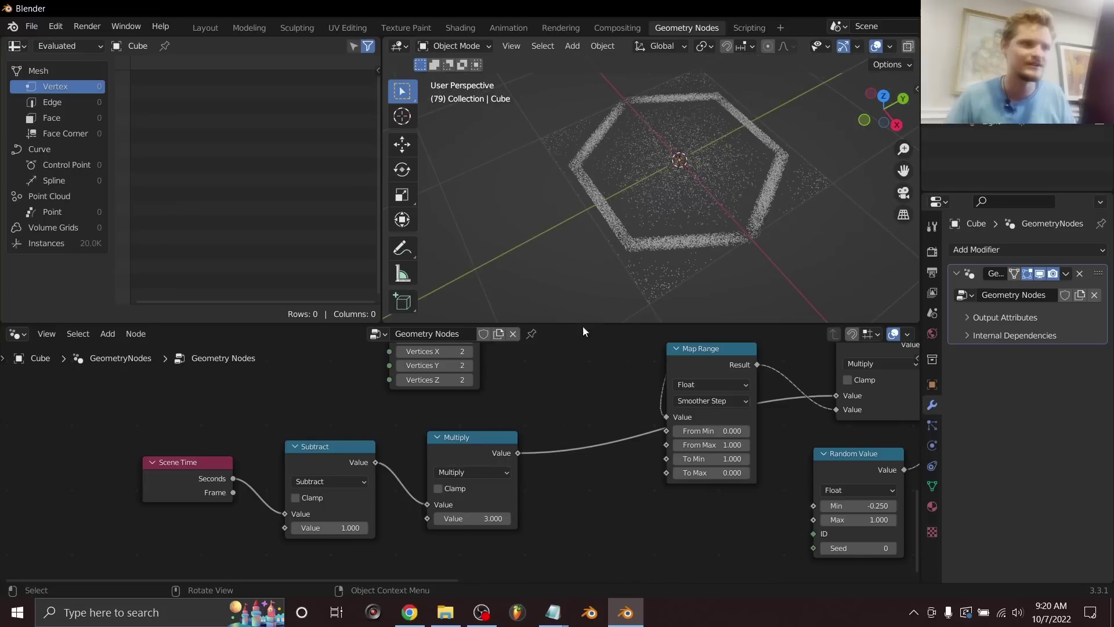
{"action": "middle_click_drag", "start_coordinate": [442, 450], "coordinate": [694, 494]}
{"action": "scroll", "coordinate": [694, 495], "scroll_direction": "down", "scroll_amount": 7}
{"action": "middle_click_drag", "start_coordinate": [678, 410], "coordinate": [658, 439]}
{"action": "scroll", "coordinate": [658, 439], "scroll_direction": "up", "scroll_amount": 5}
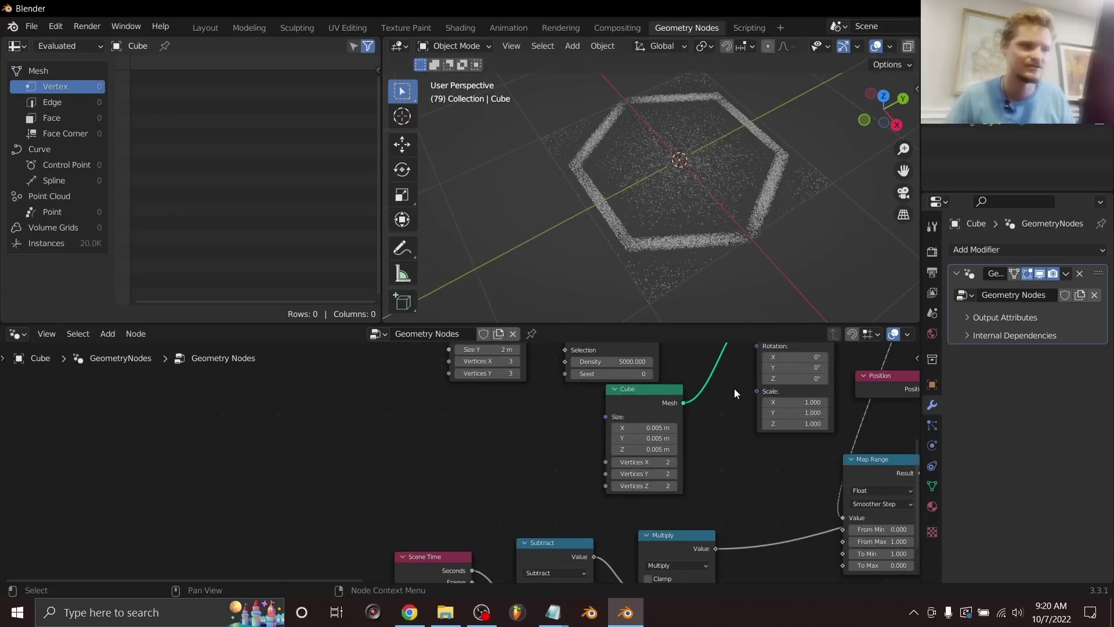
{"action": "left_click_drag", "start_coordinate": [756, 391], "coordinate": [735, 404]}
{"action": "left_click", "coordinate": [729, 464]}
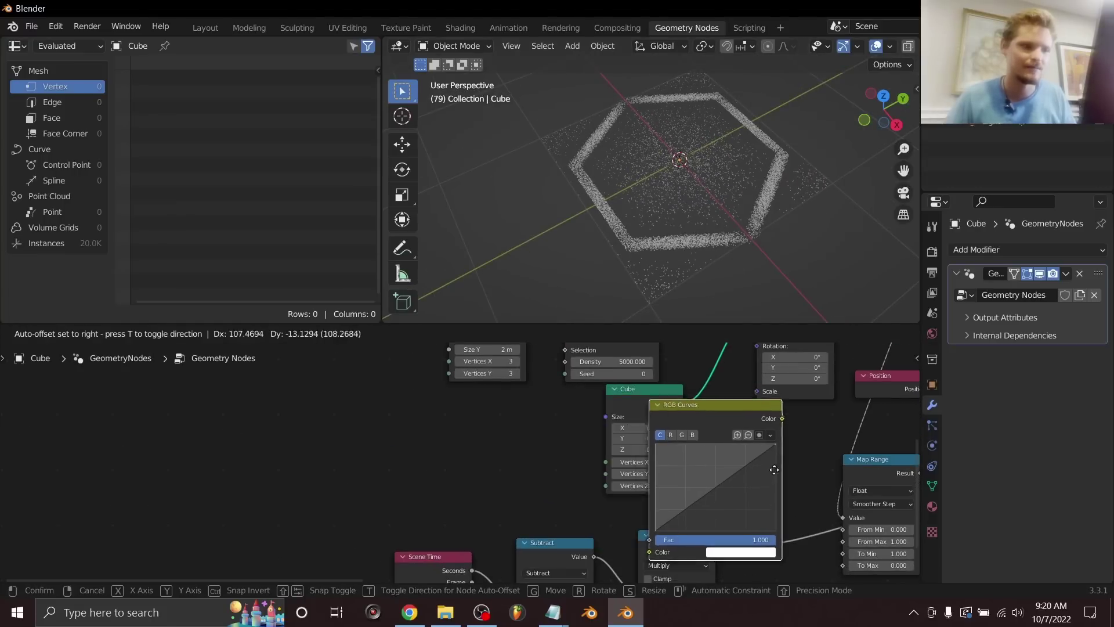
{"action": "key", "text": "Escape"}
Duplicate the Random Value node with Min -0.250, place the copy beside the Cube node, and set its Seed to 2
{"action": "middle_click_drag", "start_coordinate": [665, 527], "coordinate": [498, 376]}
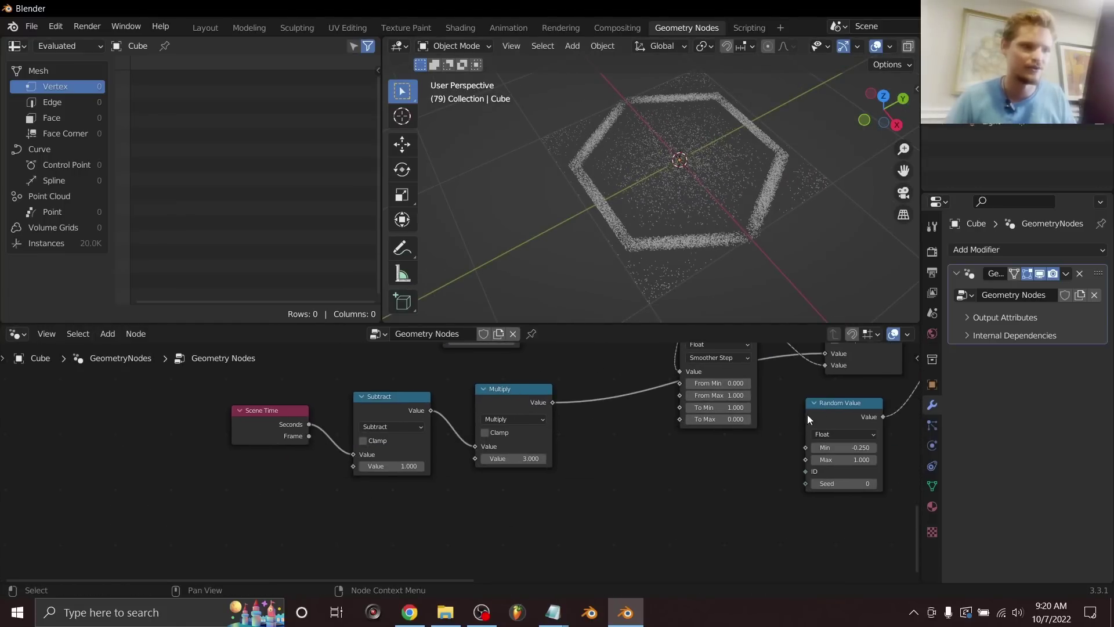
{"action": "left_click", "coordinate": [836, 414]}
{"action": "key", "text": "shift+d"}
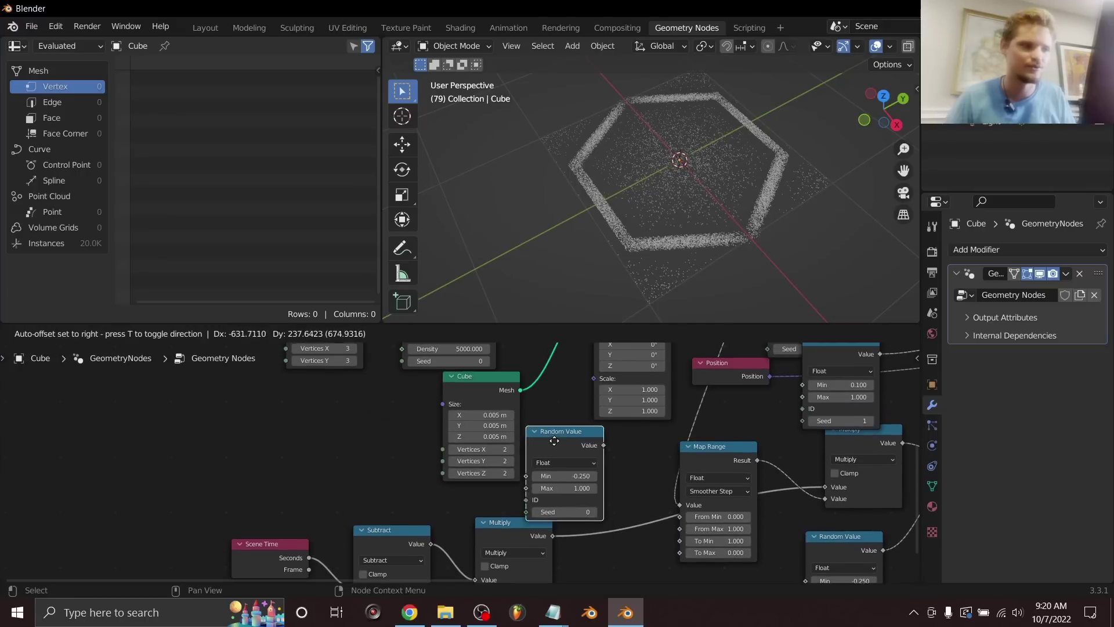
{"action": "left_click", "coordinate": [560, 436]}
{"action": "left_click", "coordinate": [574, 502]}
{"action": "type", "text": "2"}
{"action": "key", "text": "Return"}
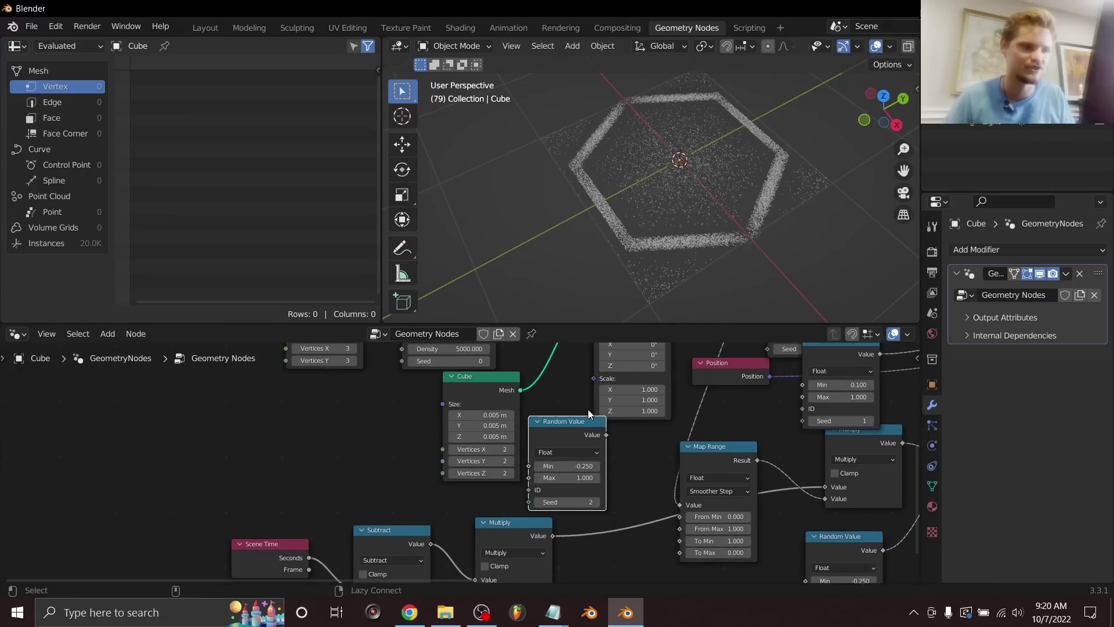
Connect the new Random Value node to the Scale input of Instance on Points and set its Min to 0.500
{"action": "left_click_drag", "start_coordinate": [605, 435], "coordinate": [594, 378]}
{"action": "mouse_move", "coordinate": [578, 425]}
{"action": "left_mouse_down"}
{"action": "mouse_move", "coordinate": [559, 427]}
{"action": "mouse_move", "coordinate": [569, 424]}
{"action": "left_mouse_up"}
{"action": "left_click", "coordinate": [573, 466]}
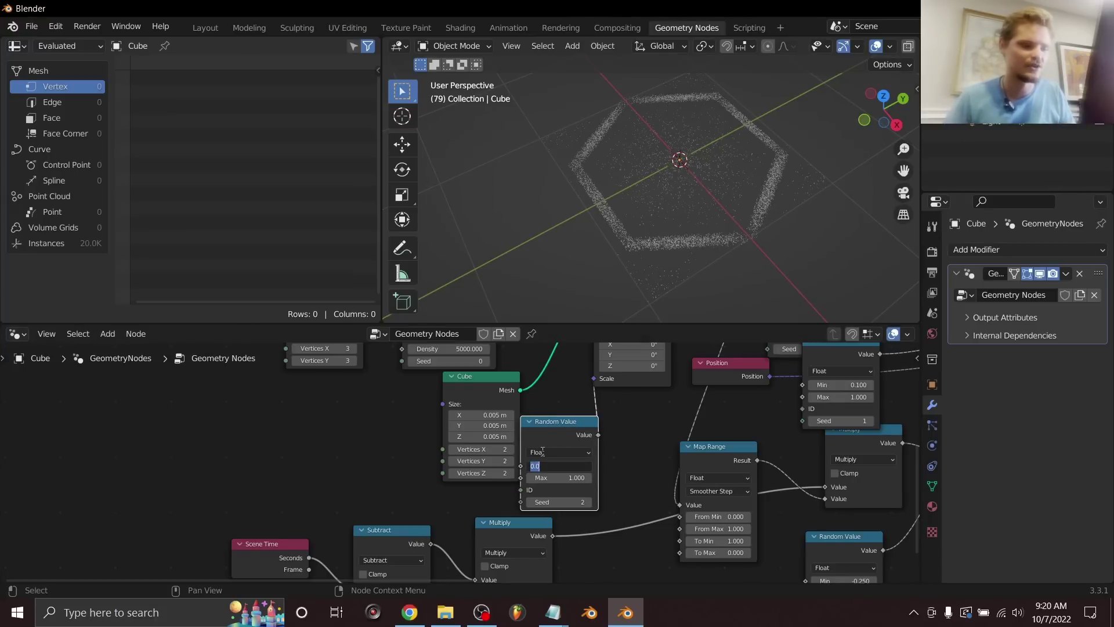
{"action": "type", "text": ".5"}
{"action": "key", "text": "Return"}
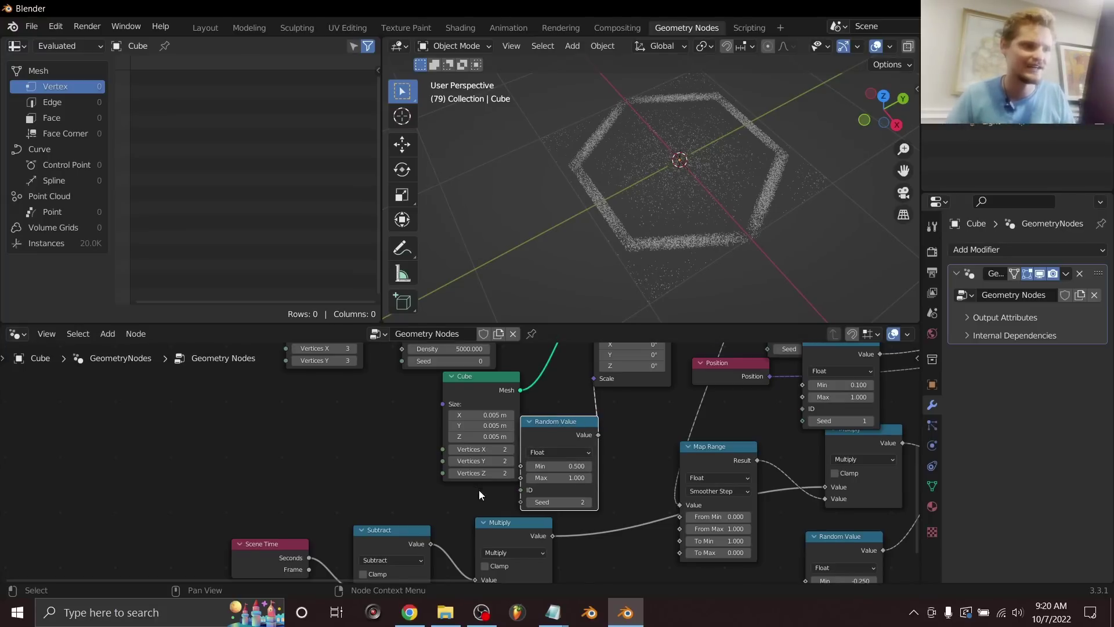
Set the Max of the scale's Random Value node to 1.500 and play the animation from the start
{"action": "left_click", "coordinate": [560, 477]}
{"action": "type", "text": "1.5"}
{"action": "key", "text": "Return"}
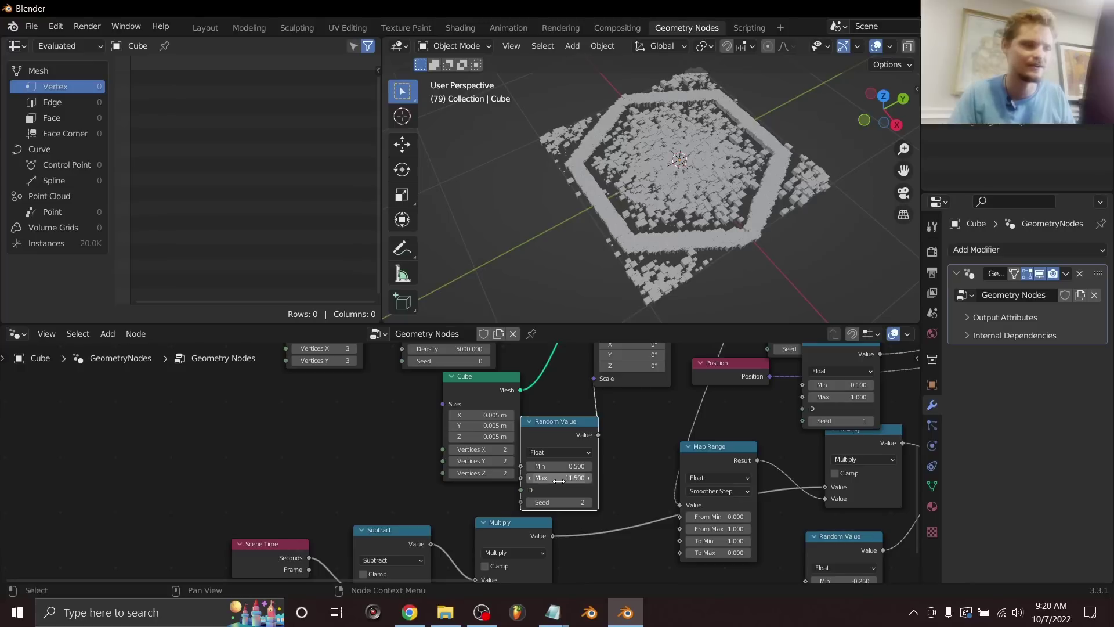
{"action": "left_click", "coordinate": [559, 478]}
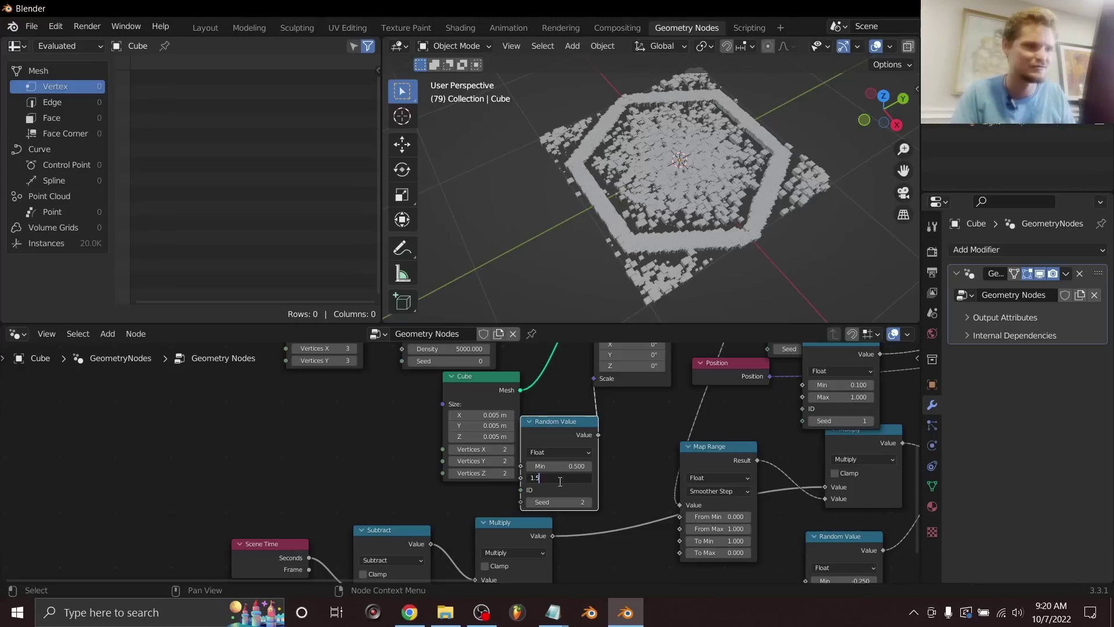
{"action": "type", "text": "1.5"}
{"action": "key", "text": "Return"}
{"action": "key", "text": "space"}
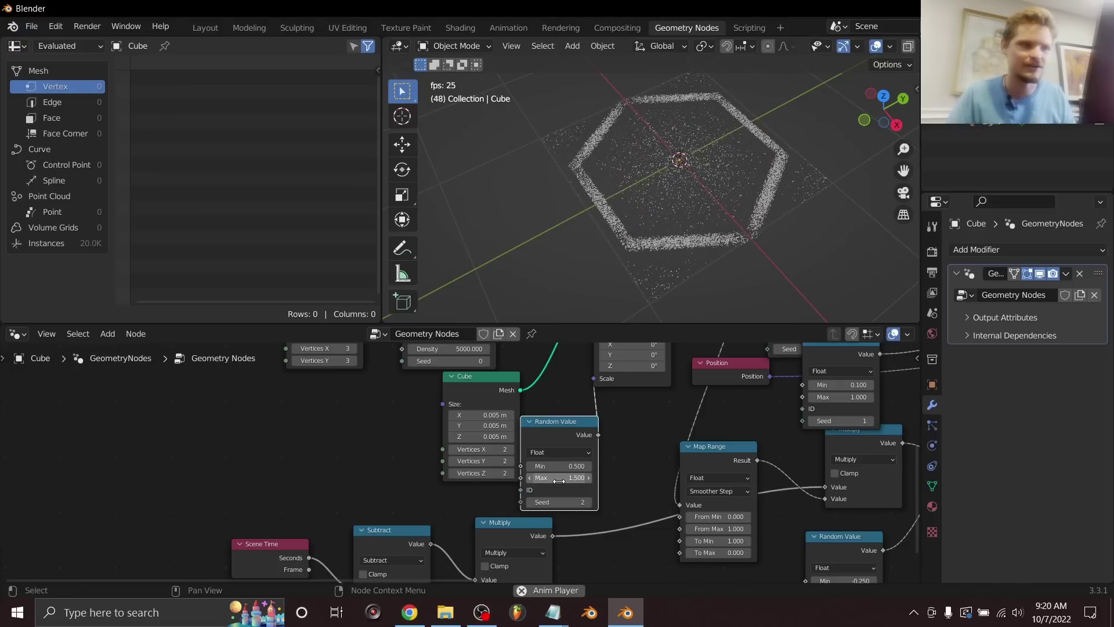
{"action": "key", "text": "space"}
{"action": "key", "text": "shift+Left"}
{"action": "key", "text": "space"}
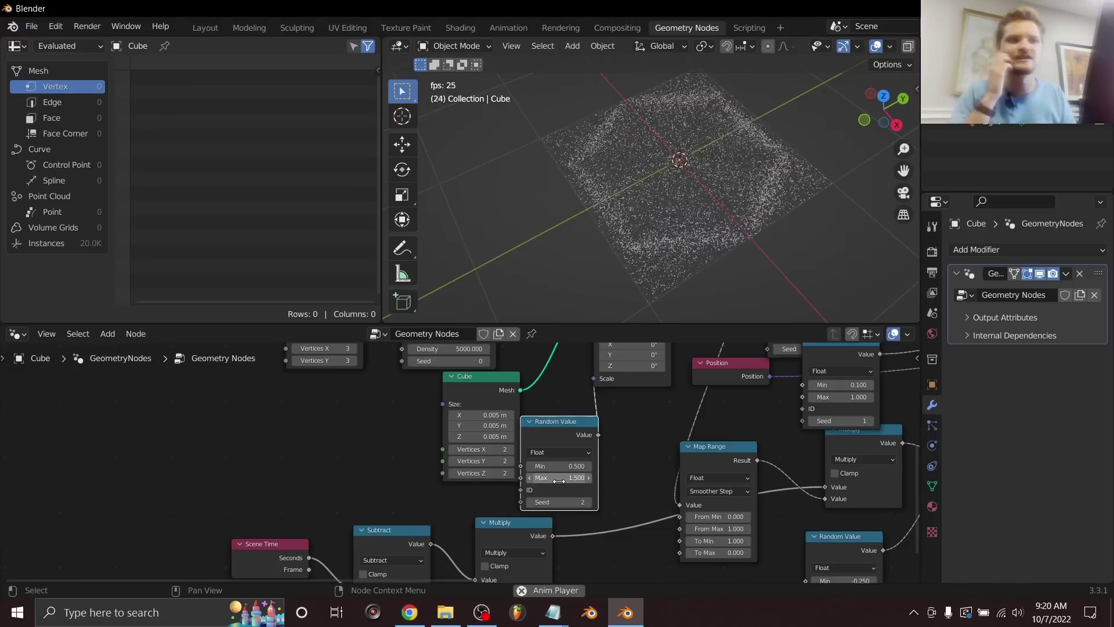
{"action": "key", "text": "space"}
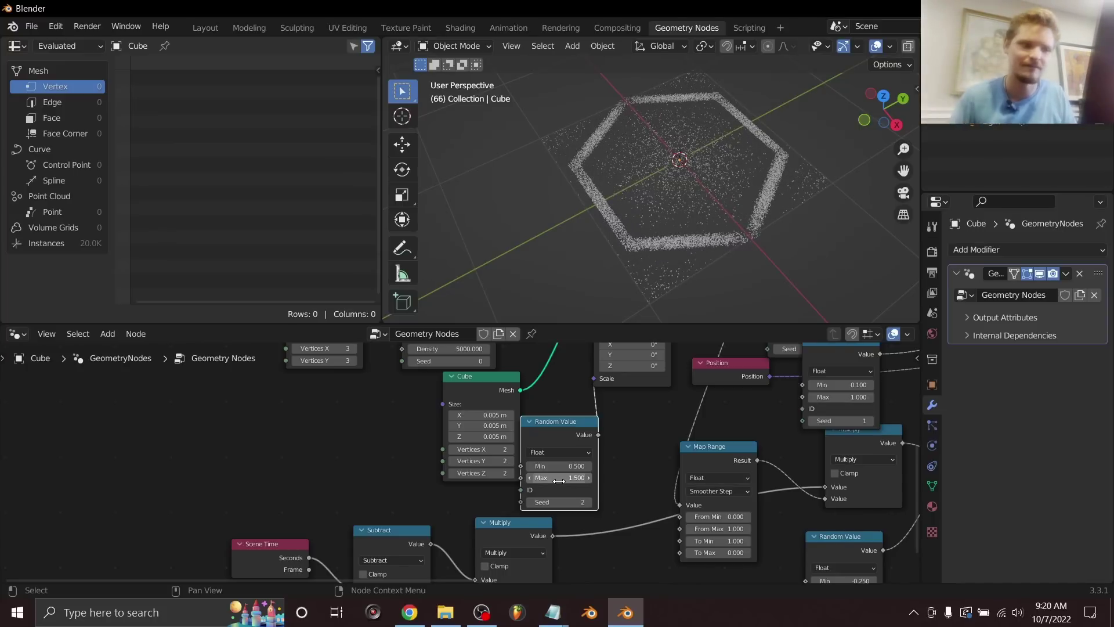
Move the Mix, Set Position and Group Output nodes together, farther away from the Less Than and Multiply nodes
{"action": "scroll", "coordinate": [749, 487], "scroll_direction": "down", "scroll_amount": 6}
{"action": "middle_click_drag", "start_coordinate": [789, 427], "coordinate": [364, 514]}
{"action": "scroll", "coordinate": [538, 505], "scroll_direction": "up", "scroll_amount": 4}
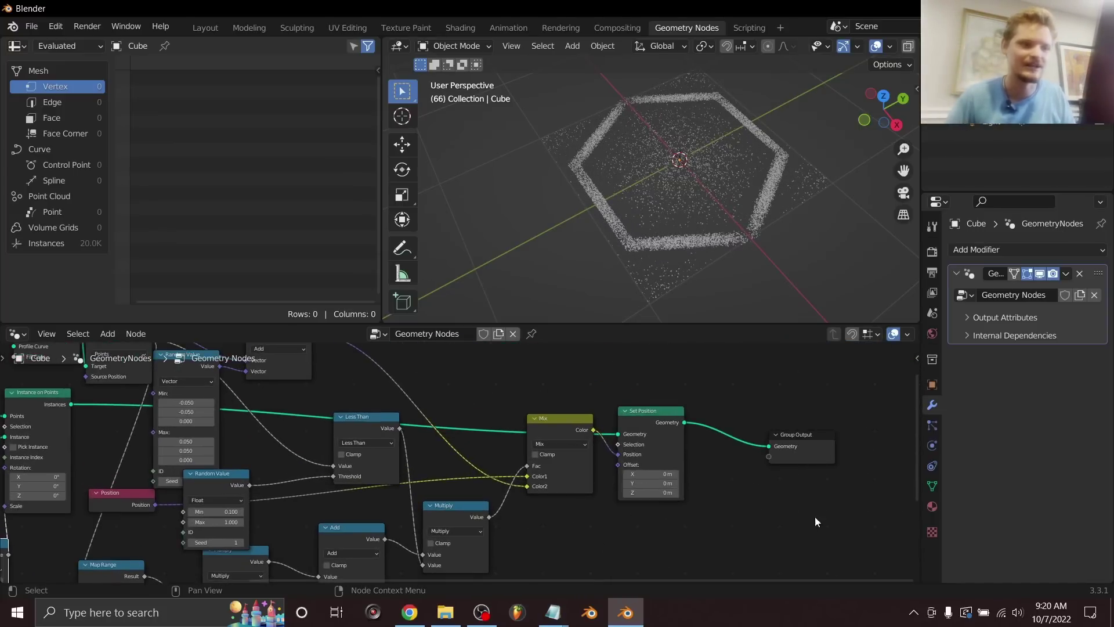
{"action": "left_click_drag", "start_coordinate": [821, 508], "coordinate": [537, 395]}
{"action": "key", "text": "g"}
{"action": "left_click", "coordinate": [771, 395]}
{"action": "middle_click_drag", "start_coordinate": [732, 395], "coordinate": [611, 395]}
{"action": "scroll", "coordinate": [684, 485], "scroll_direction": "up", "scroll_amount": 4}
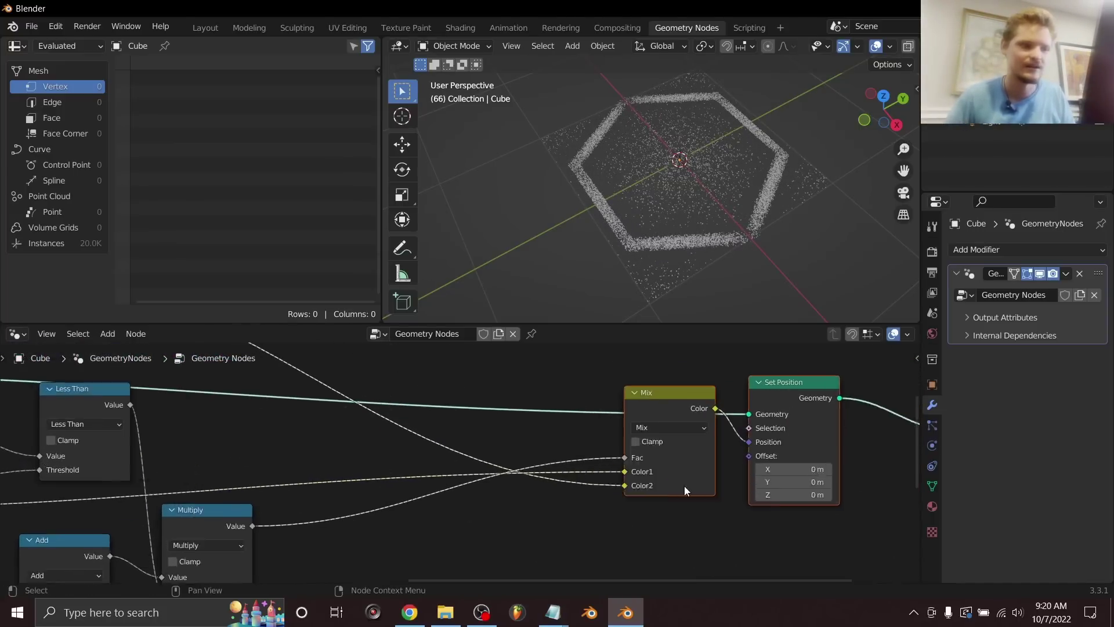
{"action": "scroll", "coordinate": [684, 486], "scroll_direction": "up", "scroll_amount": 1}
Add a Combine XYZ node below the Mix node, with its Vector feeding the Offset input of Set Position
{"action": "mouse_move", "coordinate": [803, 498]}
{"action": "left_mouse_down"}
{"action": "mouse_move", "coordinate": [836, 497]}
{"action": "mouse_move", "coordinate": [804, 500]}
{"action": "left_mouse_up"}
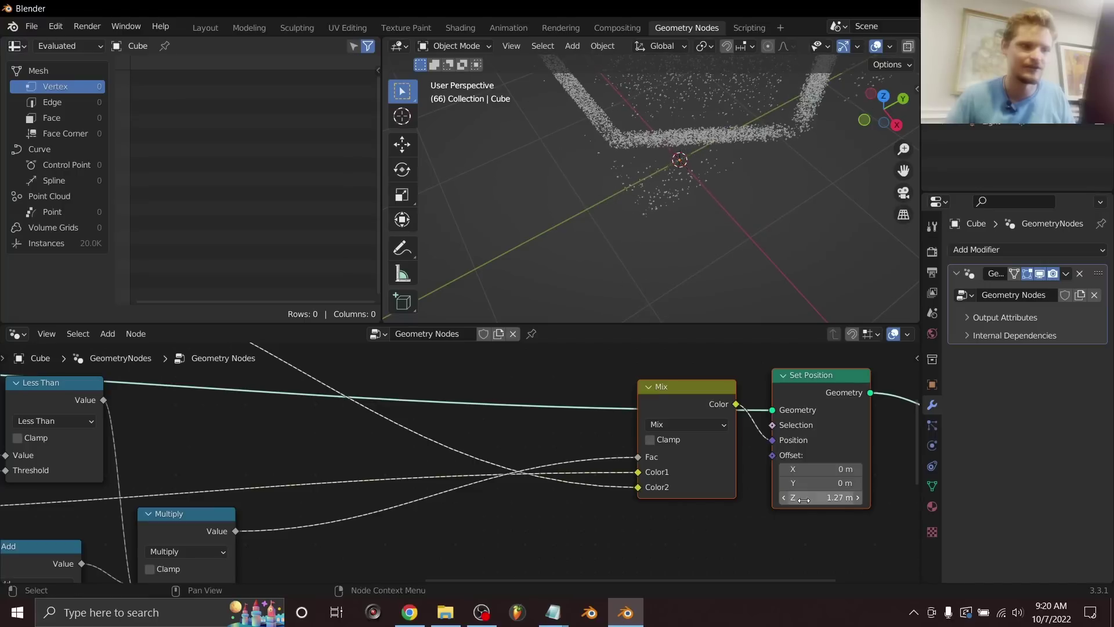
{"action": "key", "text": "ctrl+z"}
{"action": "left_click_drag", "start_coordinate": [772, 456], "coordinate": [447, 530]}
{"action": "type", "text": "combi"}
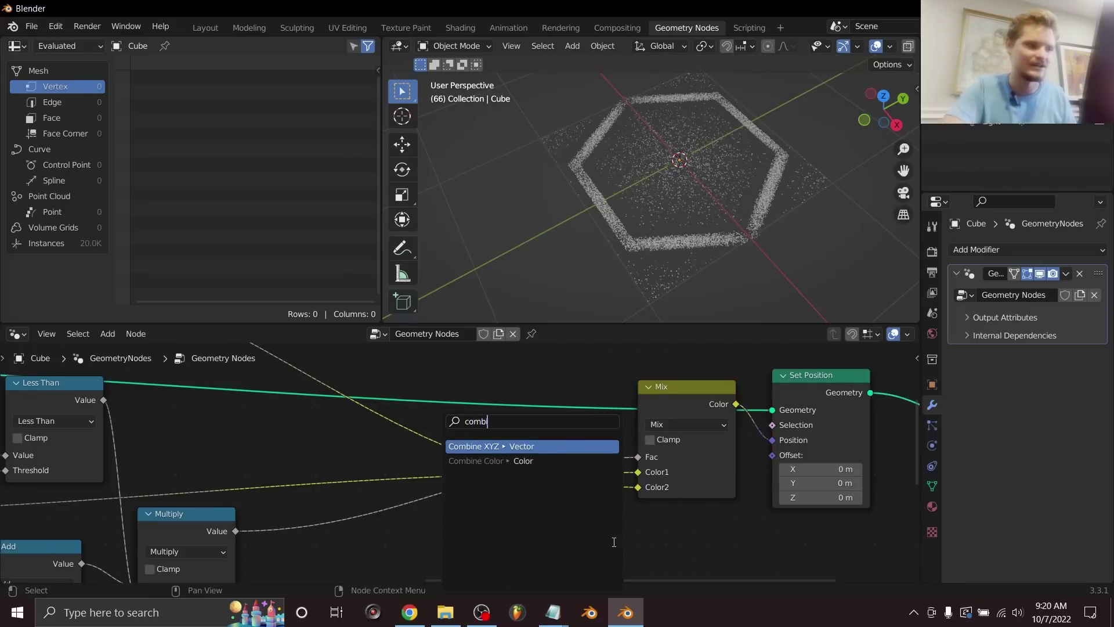
{"action": "type", "text": "ne"}
{"action": "key", "text": "Return"}
{"action": "left_click", "coordinate": [755, 531]}
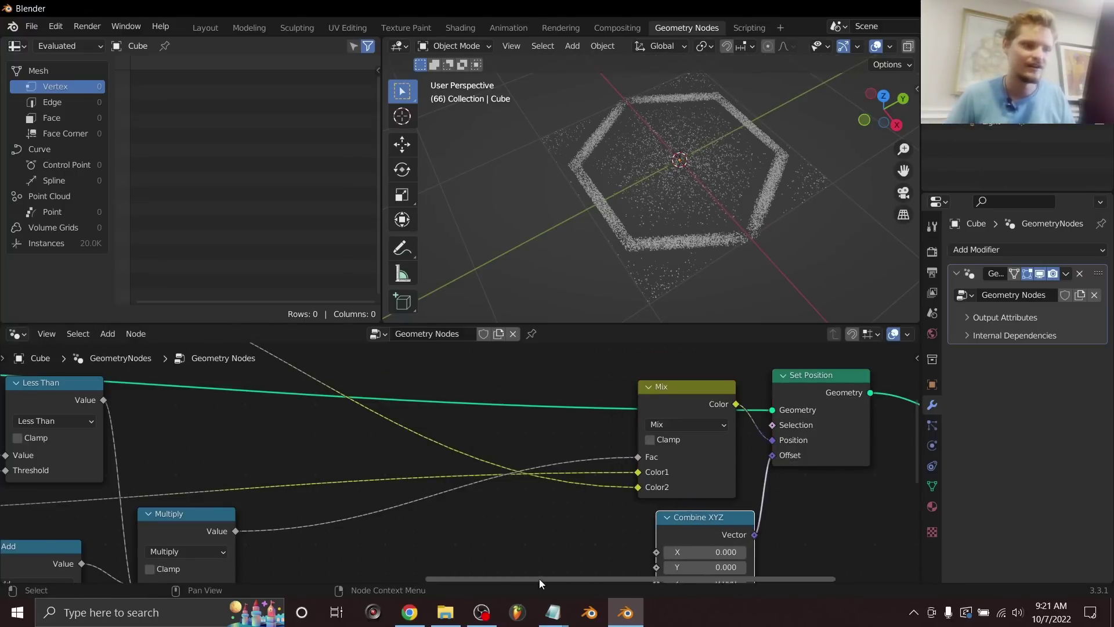
{"action": "left_click_drag", "start_coordinate": [539, 579], "coordinate": [514, 579]}
{"action": "middle_click_drag", "start_coordinate": [641, 496], "coordinate": [630, 414]}
{"action": "mouse_move", "coordinate": [766, 503]}
{"action": "left_mouse_down"}
{"action": "mouse_move", "coordinate": [780, 503]}
{"action": "mouse_move", "coordinate": [759, 503]}
{"action": "left_mouse_up"}
{"action": "key", "text": "ctrl+z"}
Duplicate a Multiply math node, place the copy below the Map Range node, and change its operation to Sine
{"action": "middle_click_drag", "start_coordinate": [692, 485], "coordinate": [667, 517], "text": "ctrl"}
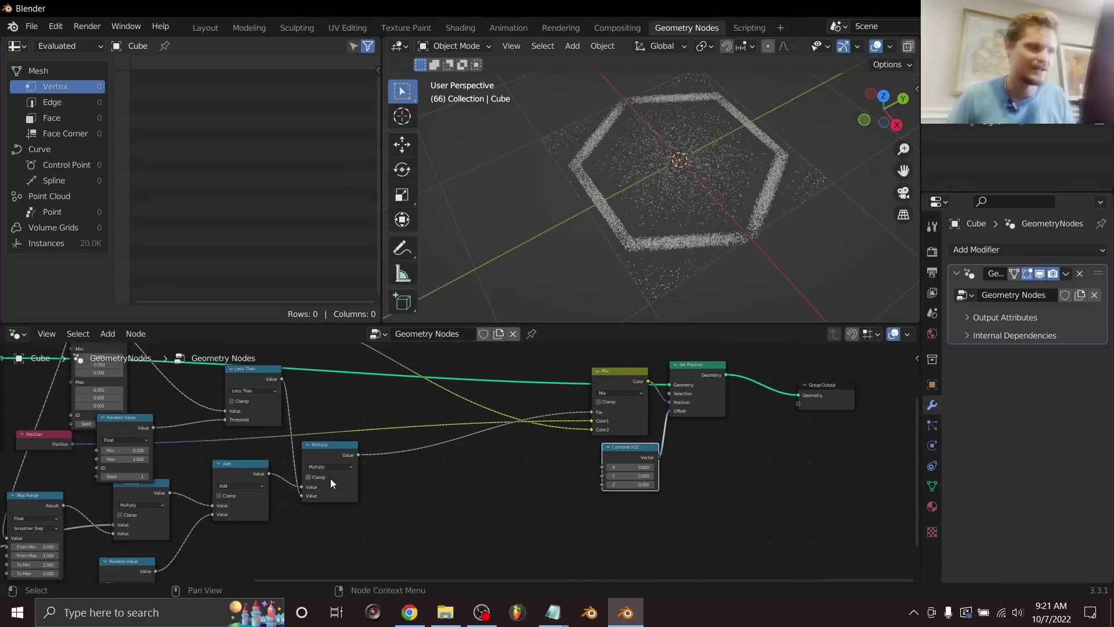
{"action": "middle_click_drag", "start_coordinate": [330, 478], "coordinate": [684, 365]}
{"action": "key", "text": "shift+d"}
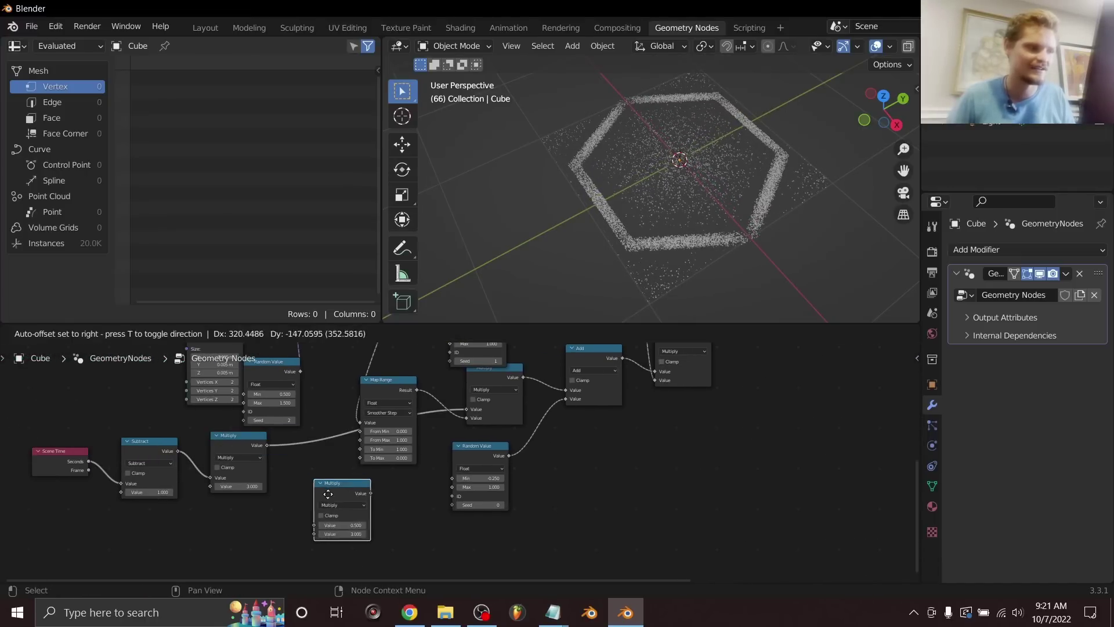
{"action": "left_click", "coordinate": [327, 491]}
{"action": "left_click", "coordinate": [334, 507]}
{"action": "left_click", "coordinate": [503, 405]}
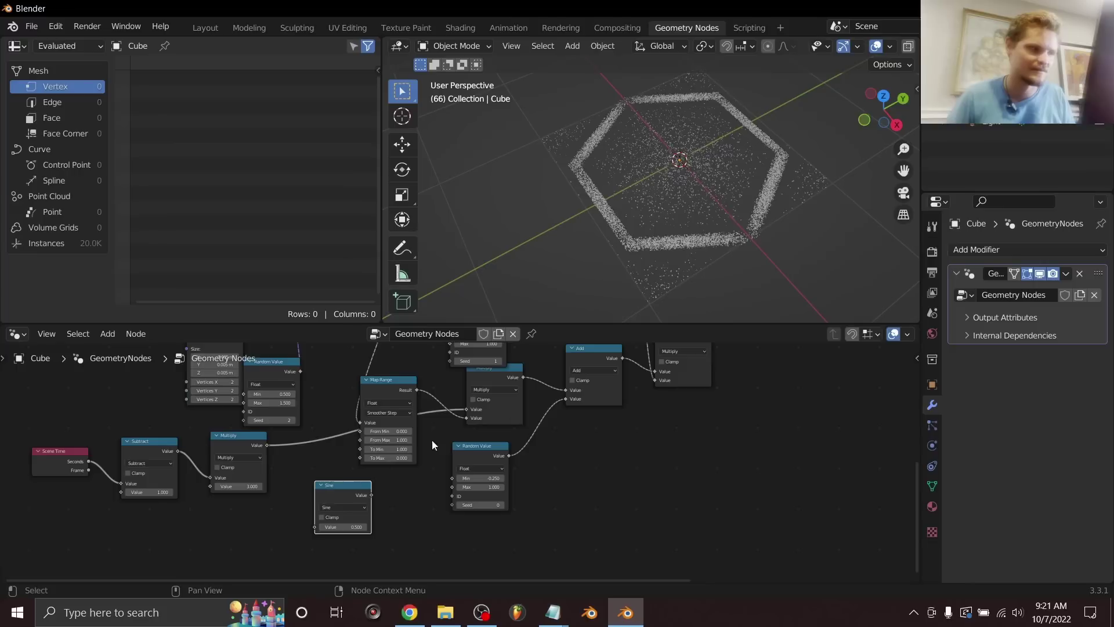
Connect Scene Time's Seconds through the Sine node into the Z input of Combine XYZ, and play the animation from a low angle
{"action": "left_click_drag", "start_coordinate": [87, 462], "coordinate": [315, 526]}
{"action": "left_click_drag", "start_coordinate": [354, 494], "coordinate": [610, 476]}
{"action": "left_click", "coordinate": [610, 477]}
{"action": "middle_click_drag", "start_coordinate": [638, 473], "coordinate": [352, 510]}
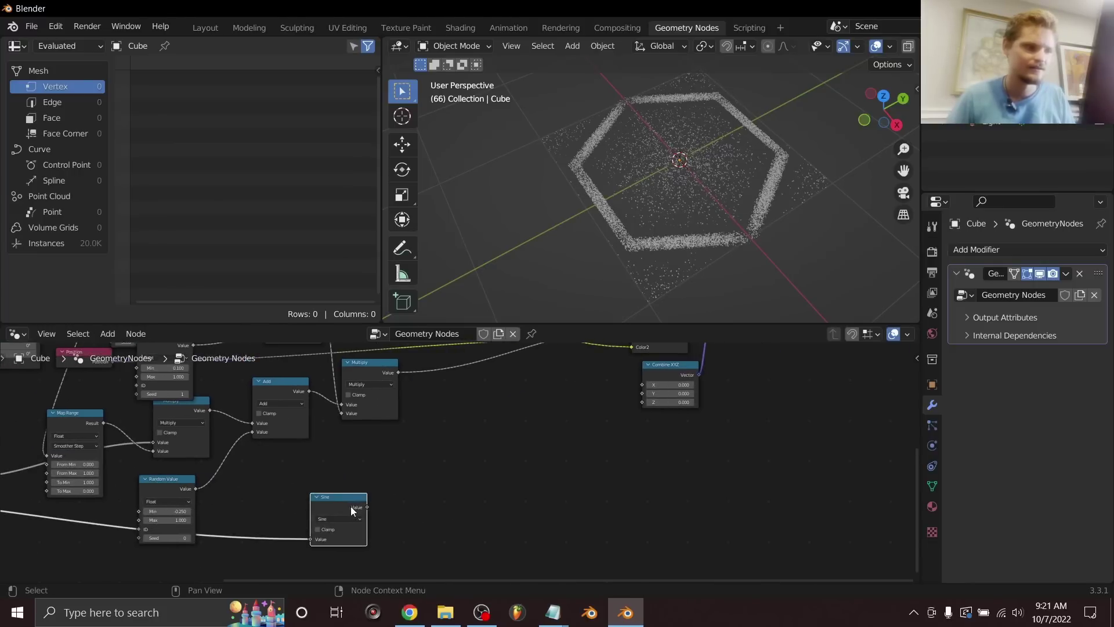
{"action": "left_click_drag", "start_coordinate": [368, 506], "coordinate": [642, 402]}
{"action": "key", "text": "space"}
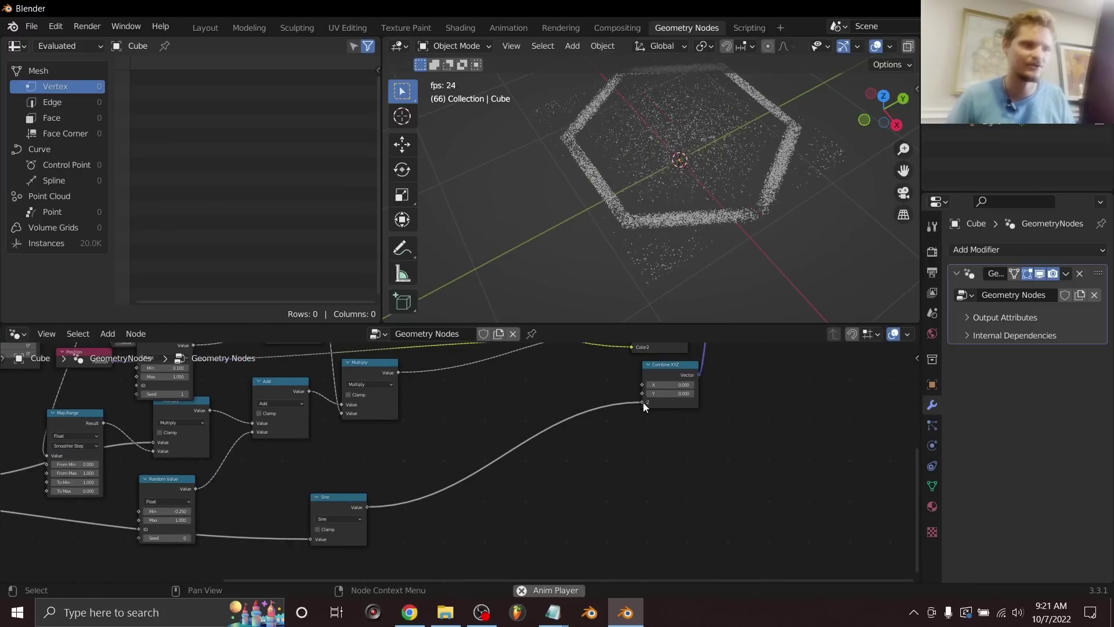
{"action": "middle_click_drag", "start_coordinate": [718, 200], "coordinate": [748, 130]}
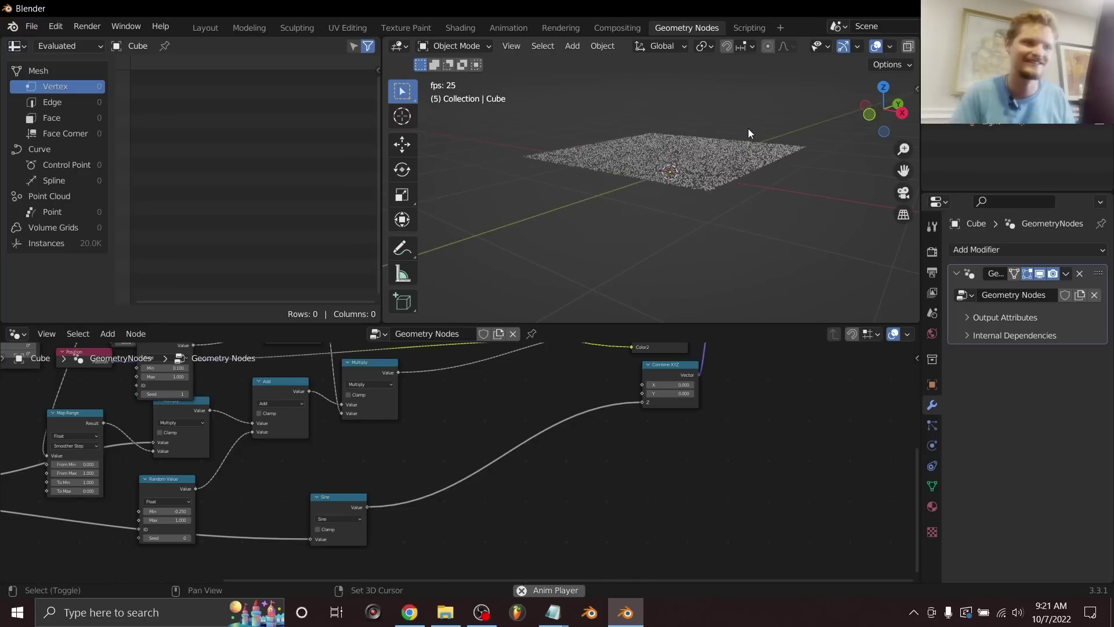
{"action": "key", "text": "space"}
Insert a duplicate of the Sine node between Sine and Combine XYZ, and change its operation to Multiply
{"action": "left_click", "coordinate": [334, 501]}
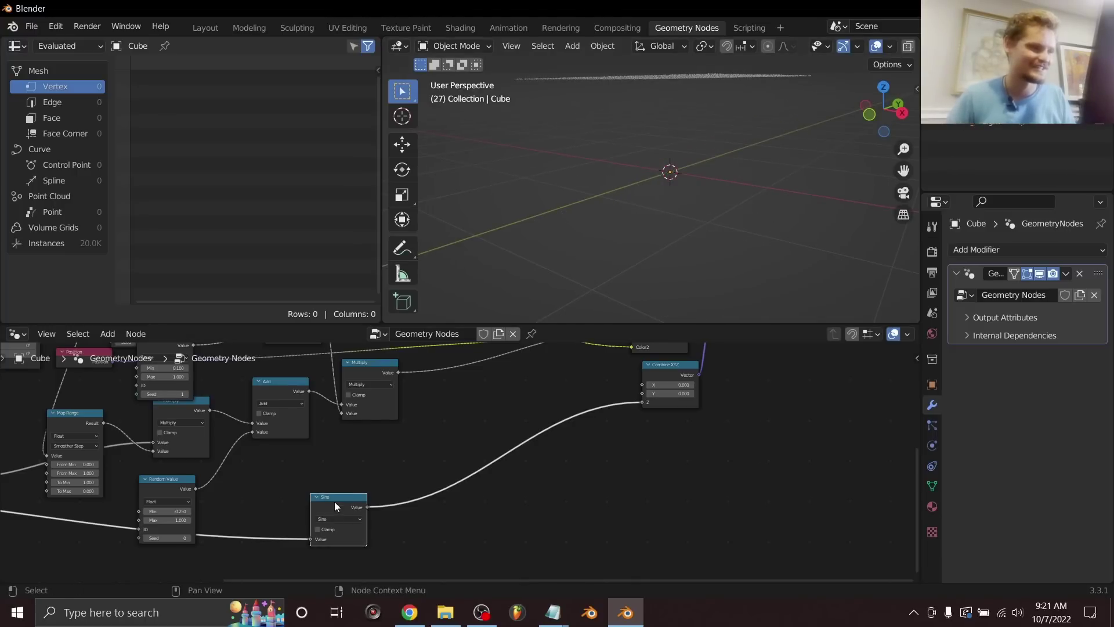
{"action": "key", "text": "shift+d"}
{"action": "left_click", "coordinate": [530, 448]}
{"action": "left_click", "coordinate": [518, 465]}
{"action": "left_click", "coordinate": [520, 504]}
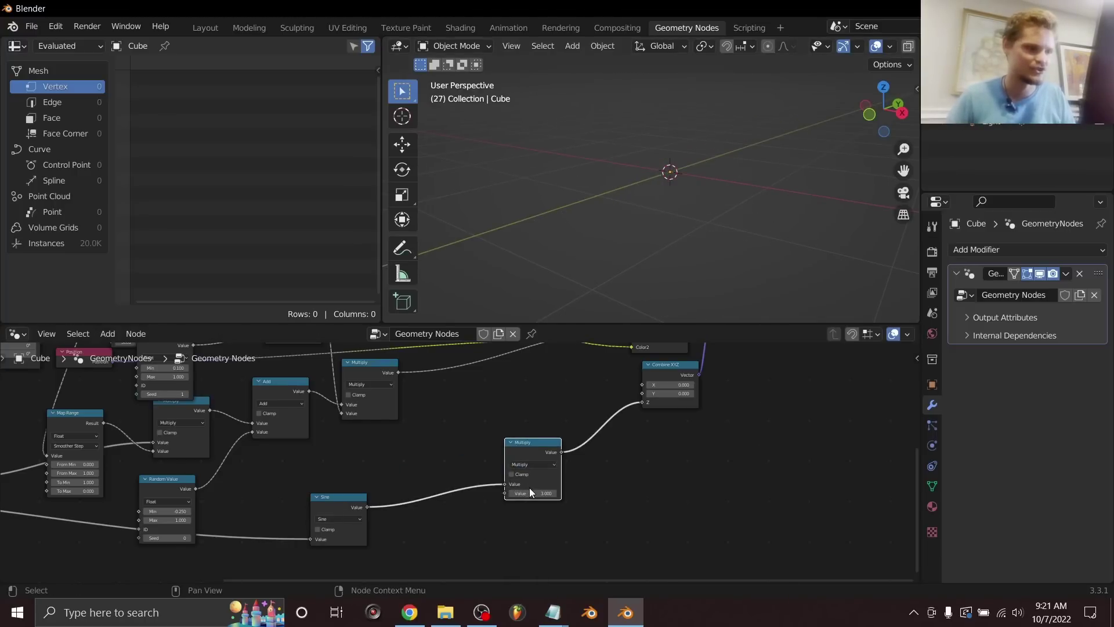
Set the second Value of the Multiply node after Sine to 0.010 and play the animation, viewing the cubes up close
{"action": "left_click", "coordinate": [517, 493]}
{"action": "type", "text": ".01"}
{"action": "key", "text": "Return"}
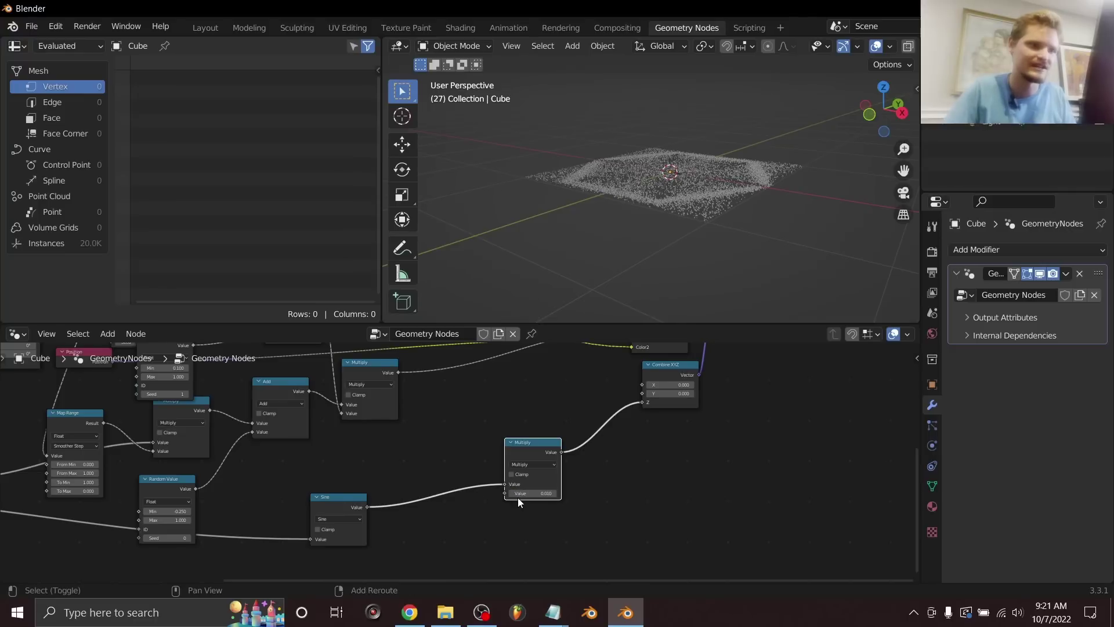
{"action": "key", "text": "space"}
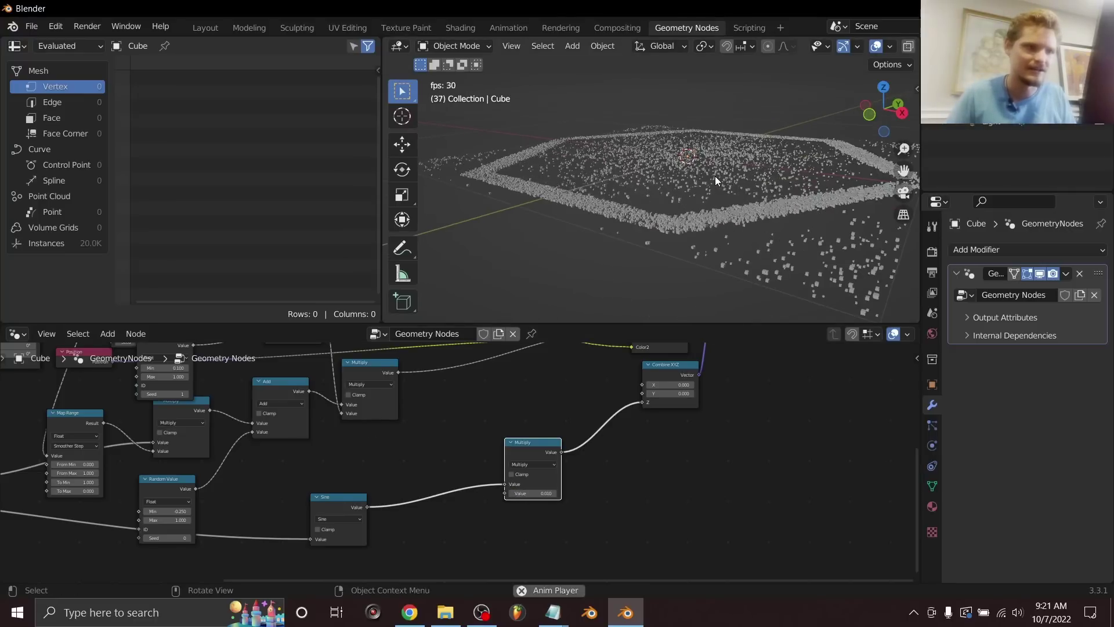
{"action": "key", "text": "space"}
Insert a duplicate of the Multiply node into the link between Scene Time and the Sine node
{"action": "middle_click_drag", "start_coordinate": [485, 463], "coordinate": [591, 377]}
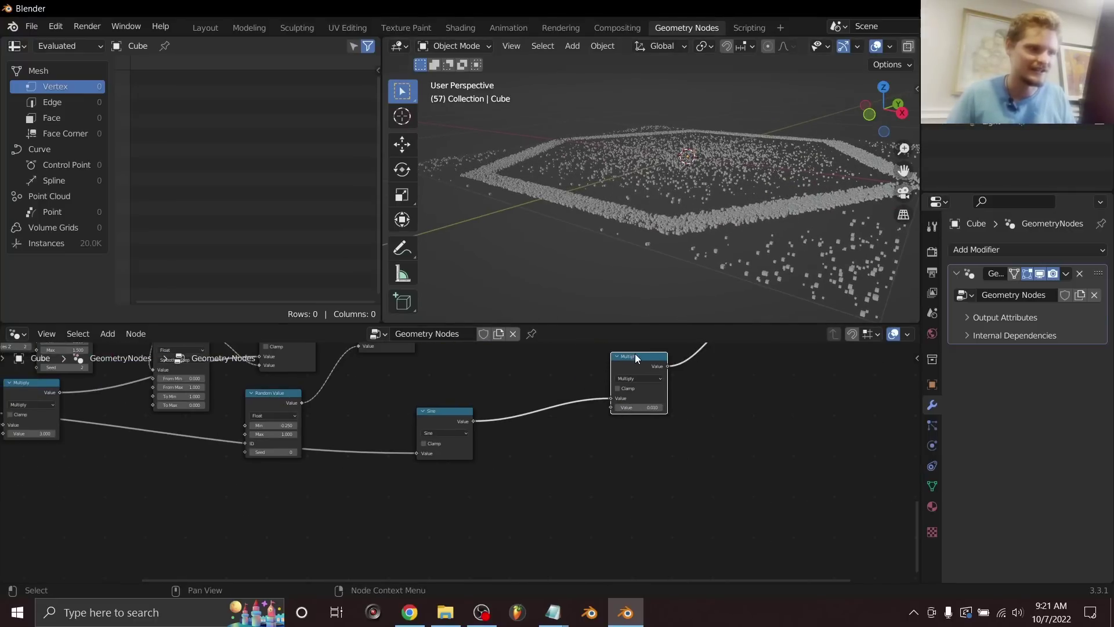
{"action": "key", "text": "shift+d"}
{"action": "left_click", "coordinate": [365, 466]}
{"action": "left_click", "coordinate": [362, 458]}
{"action": "left_click", "coordinate": [361, 463]}
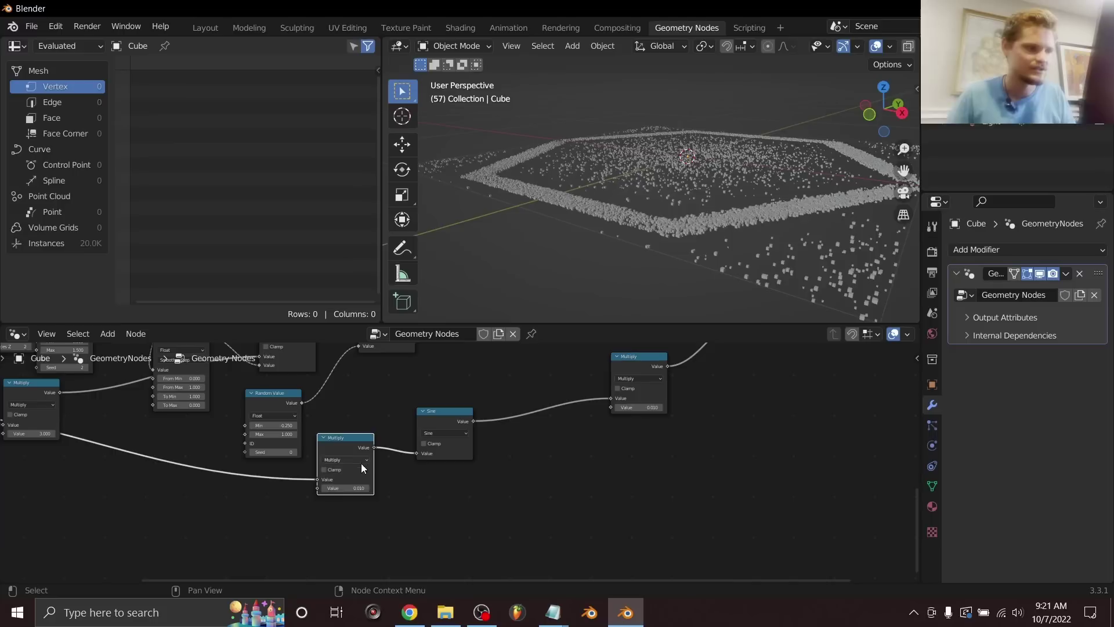
Set the second Value of the Multiply node before Sine to 100 and play the animation
{"action": "type", "text": "100"}
{"action": "key", "text": "Return"}
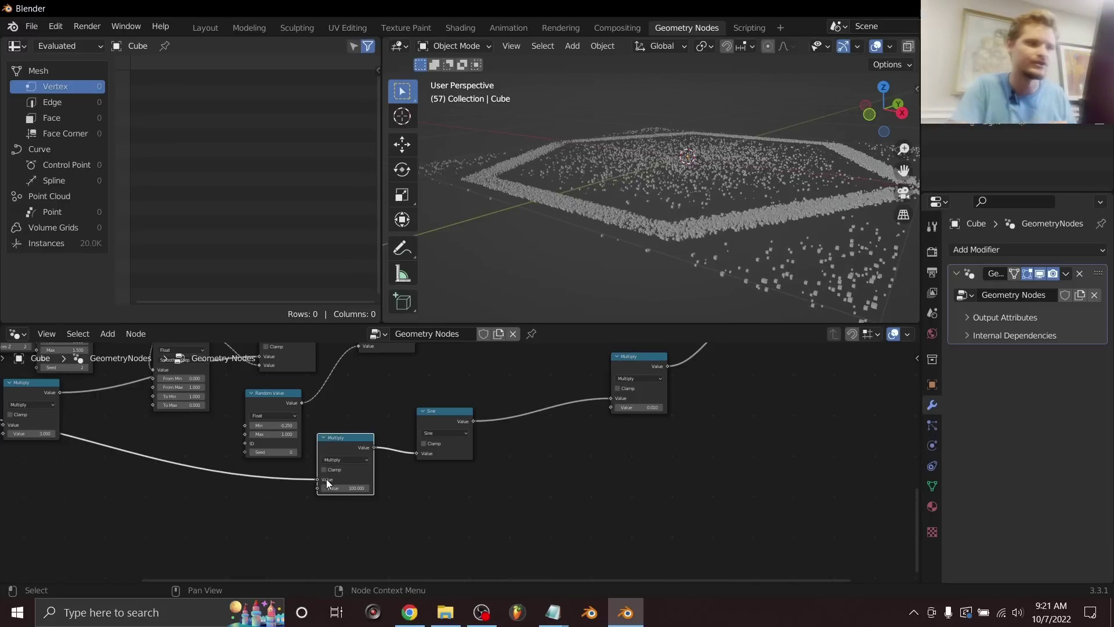
{"action": "key", "text": "space"}
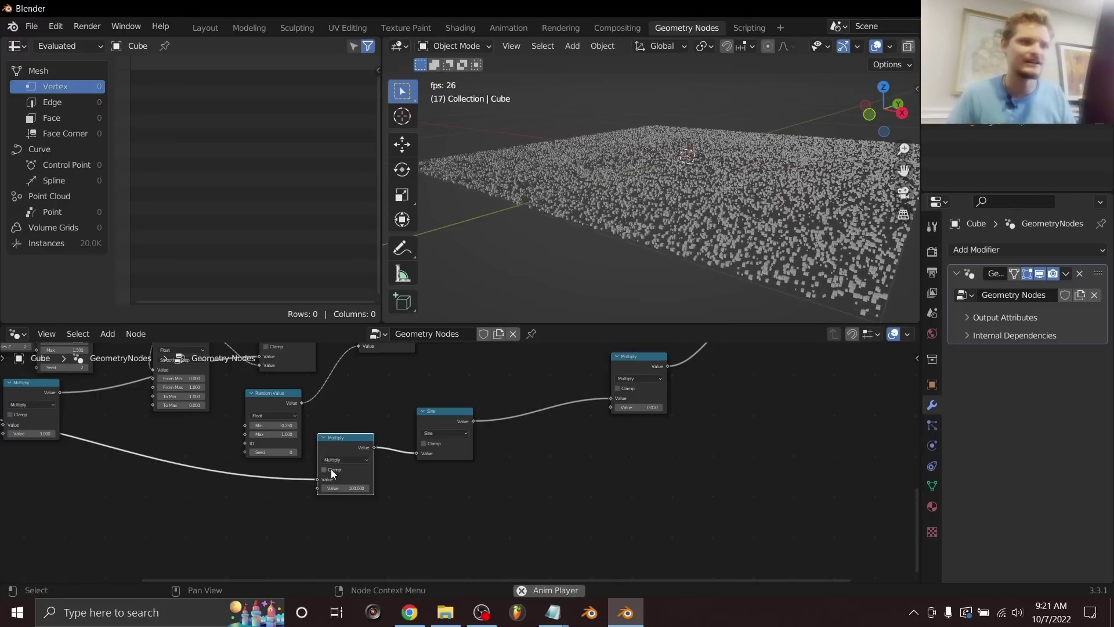
{"action": "middle_click_drag", "start_coordinate": [751, 175], "coordinate": [756, 199]}
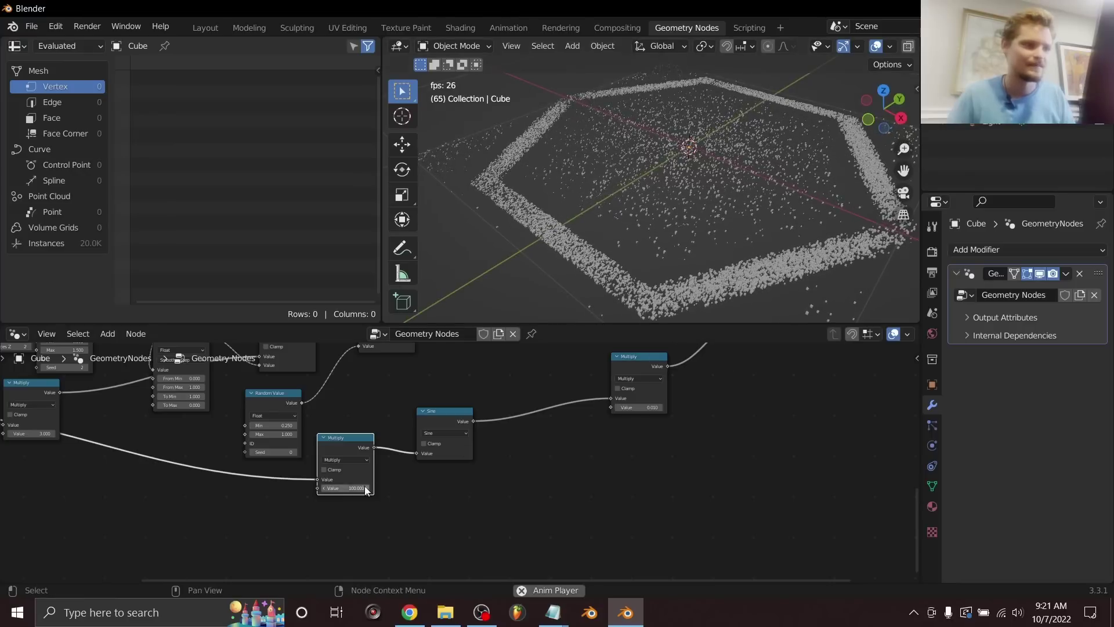
{"action": "key", "text": "space"}
Set the second Value of the Multiply node before Sine to 400
{"action": "left_click", "coordinate": [339, 487]}
{"action": "type", "text": "4"}
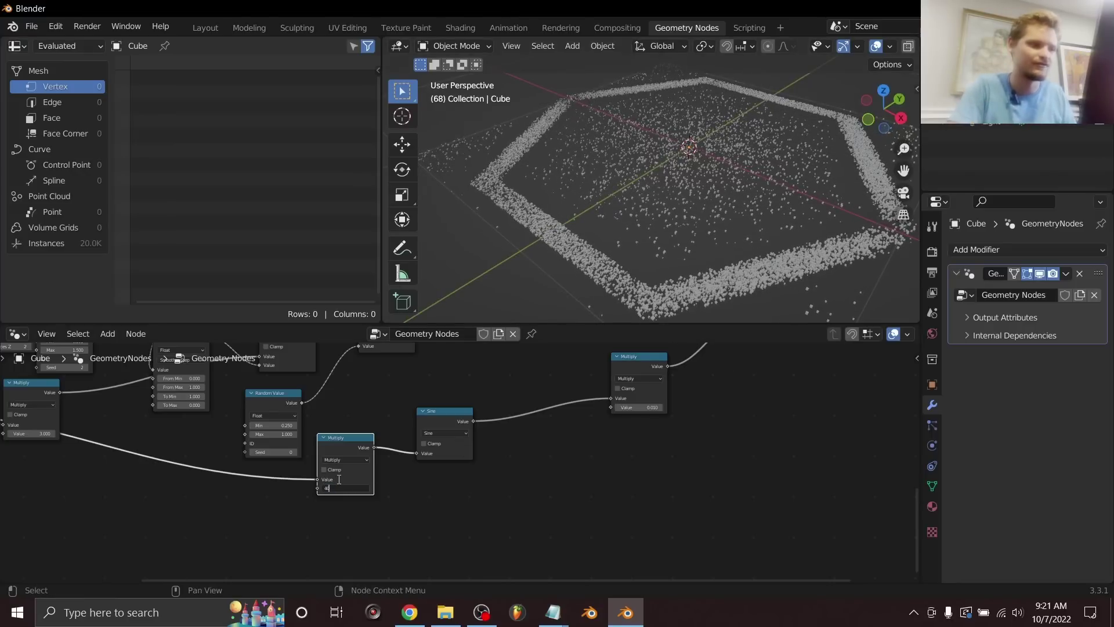
{"action": "type", "text": "00"}
{"action": "key", "text": "Return"}
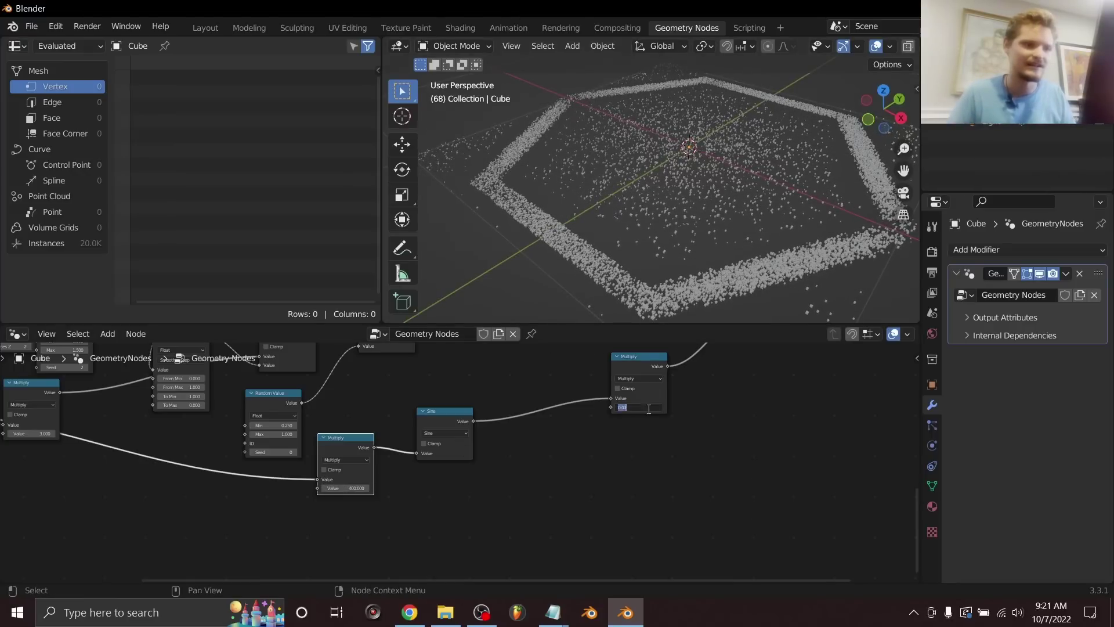
Set the second Value of the Multiply node after Sine to 0.003 and play the animation from the start
{"action": "left_click", "coordinate": [638, 410]}
{"action": "type", "text": "0.003"}
{"action": "key", "text": "Return"}
{"action": "key", "text": "shift+Left"}
{"action": "key", "text": "space"}
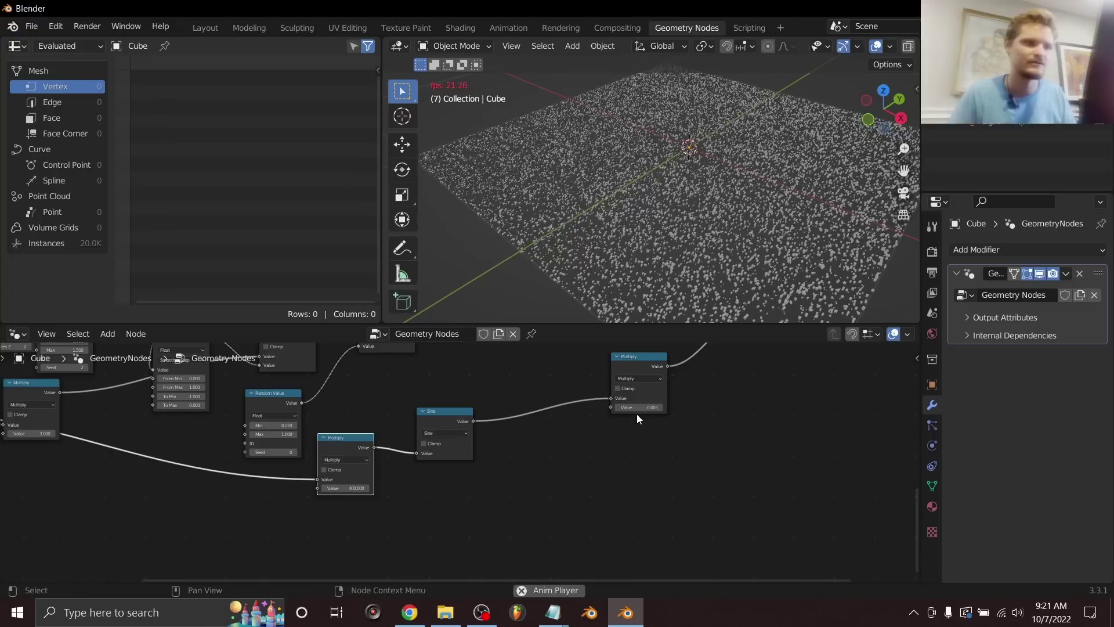
{"action": "middle_click_drag", "start_coordinate": [732, 173], "coordinate": [730, 196]}
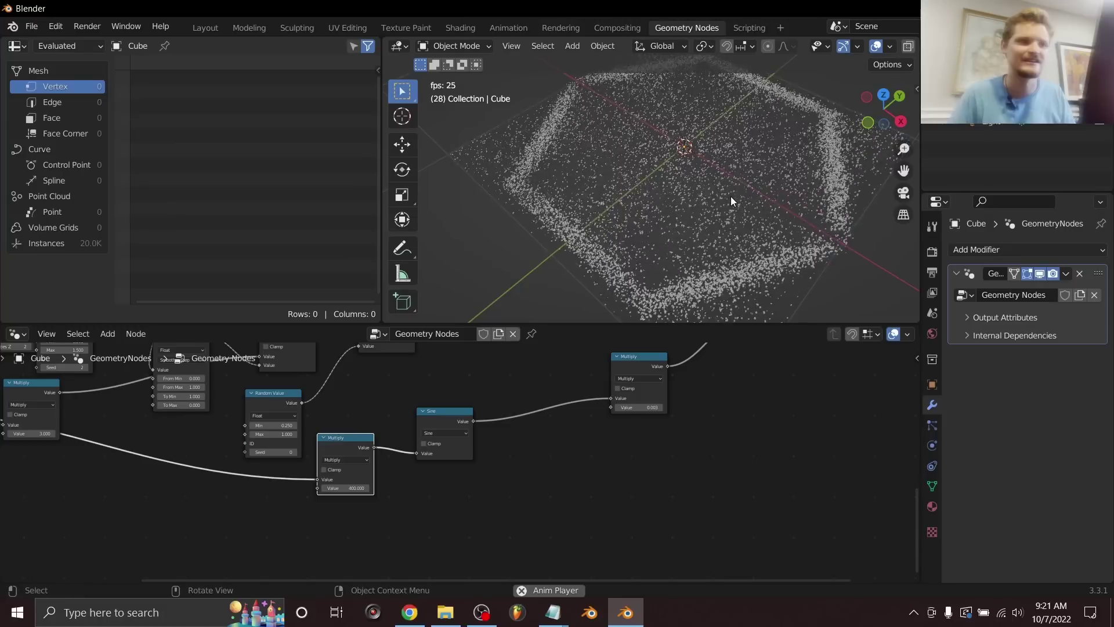
{"action": "key", "text": "space"}
Duplicate the Multiply node into the link before Sine and change the one feeding Sine to Add
{"action": "middle_click_drag", "start_coordinate": [508, 424], "coordinate": [612, 417]}
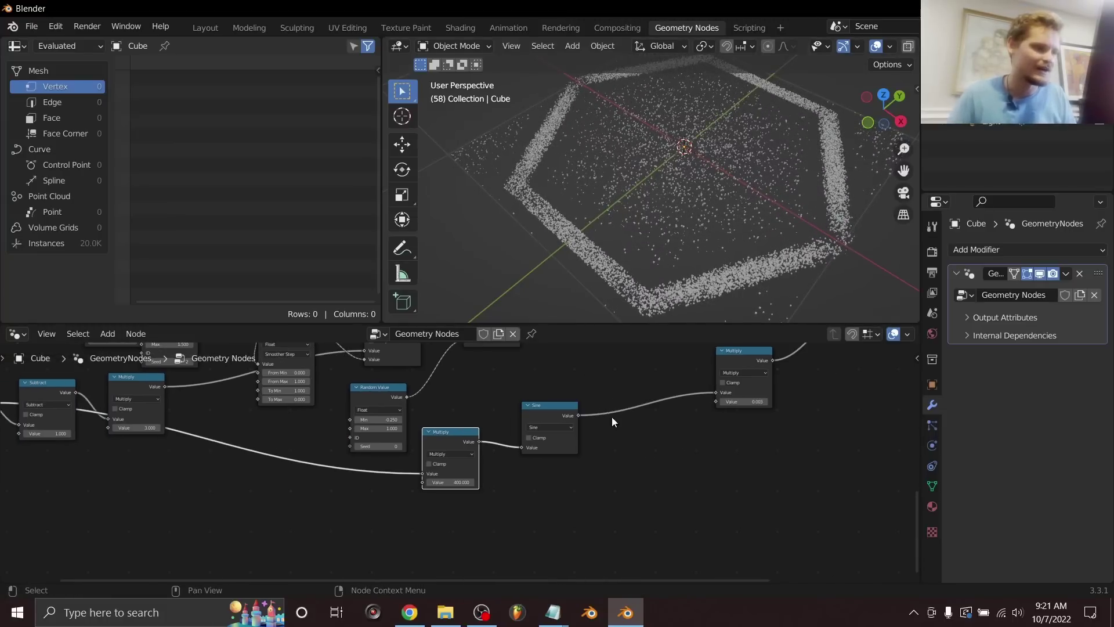
{"action": "scroll", "coordinate": [535, 424], "scroll_direction": "up", "scroll_amount": 5}
{"action": "key", "text": "shift+d"}
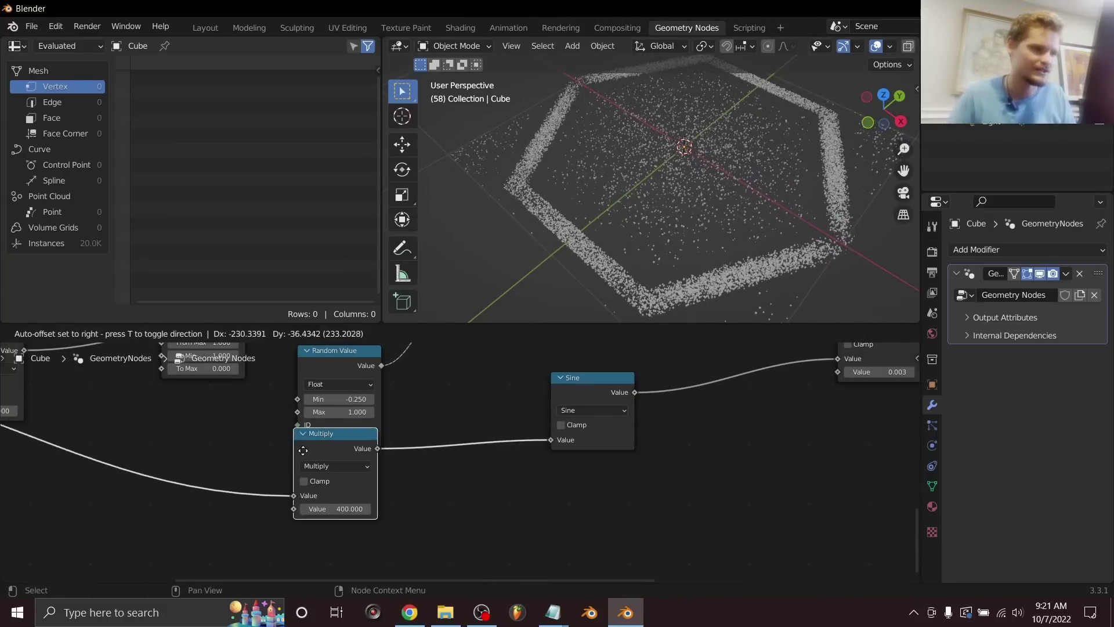
{"action": "left_click", "coordinate": [177, 471]}
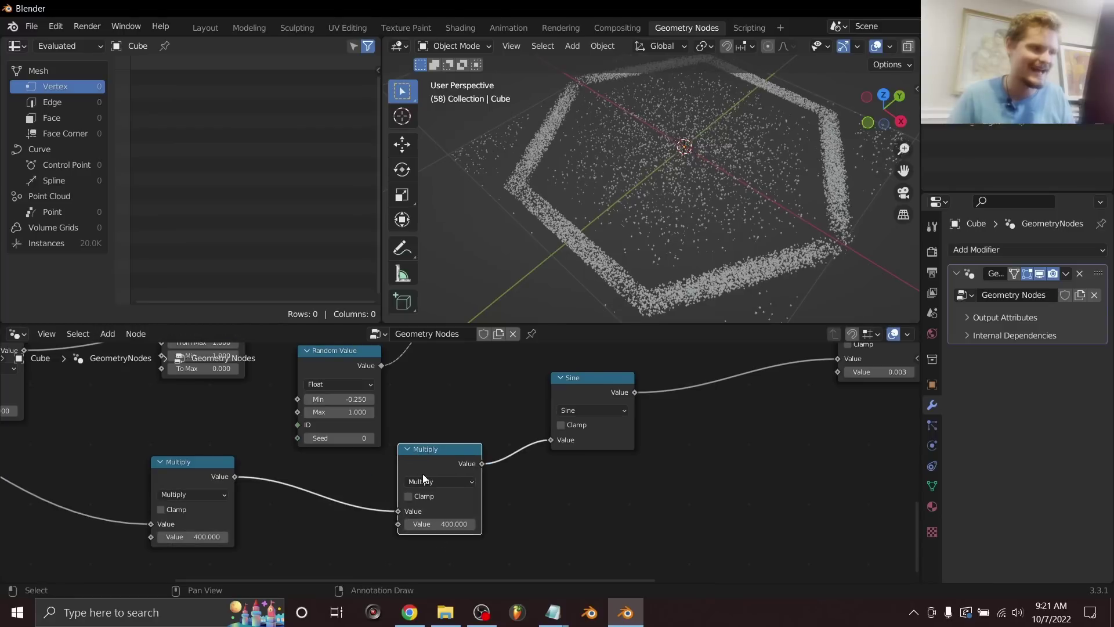
{"action": "left_click", "coordinate": [420, 475]}
{"action": "left_click", "coordinate": [430, 452]}
Add a Random Value node connected to the second Value input of the Add node before Sine
{"action": "left_click_drag", "start_coordinate": [441, 524], "coordinate": [252, 527], "text": "shift"}
{"action": "type", "text": "ran"}
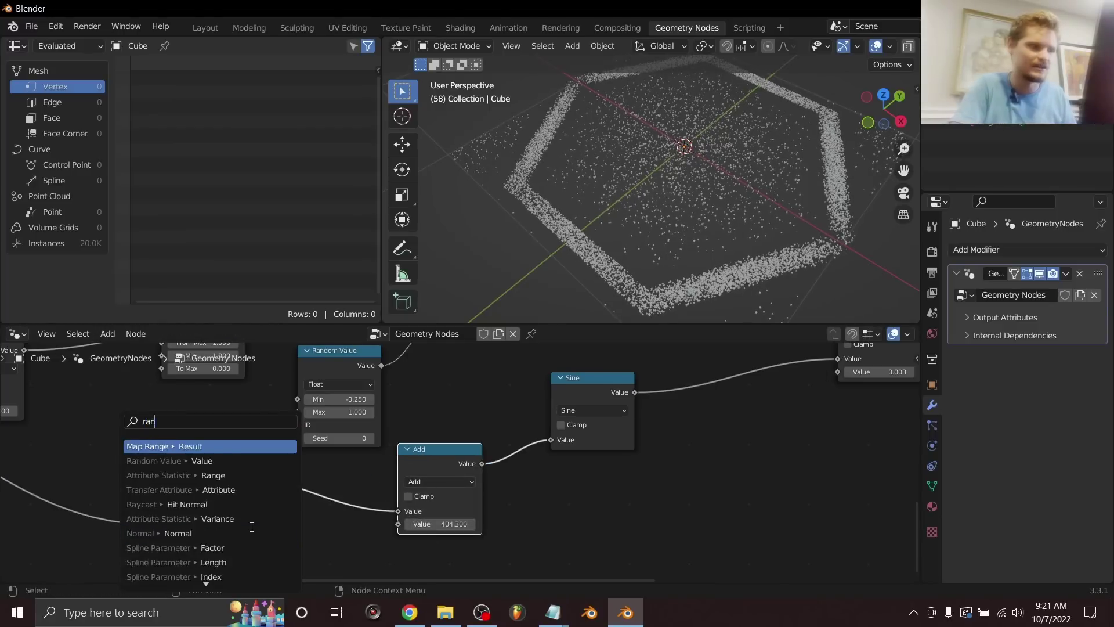
{"action": "type", "text": "dom"}
{"action": "key", "text": "Return"}
{"action": "left_click", "coordinate": [291, 481]}
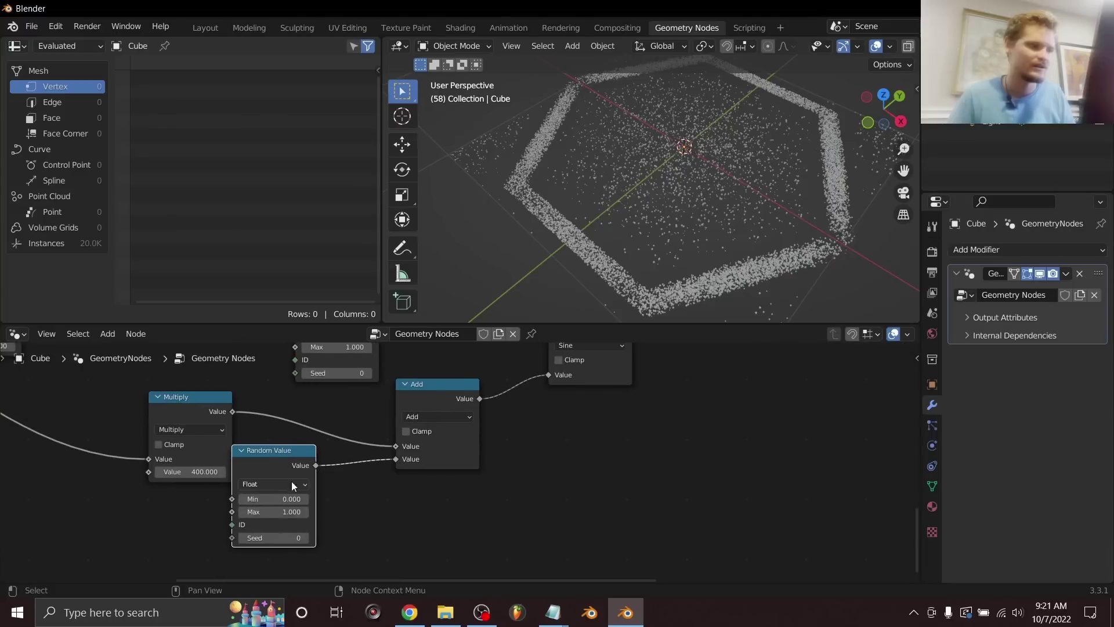
Set the new Random Value node's Seed to 3 and Max to 2*pi, and play the animation
{"action": "left_click", "coordinate": [284, 550]}
{"action": "left_click_drag", "start_coordinate": [283, 537], "coordinate": [303, 537]}
{"action": "left_click", "coordinate": [284, 511]}
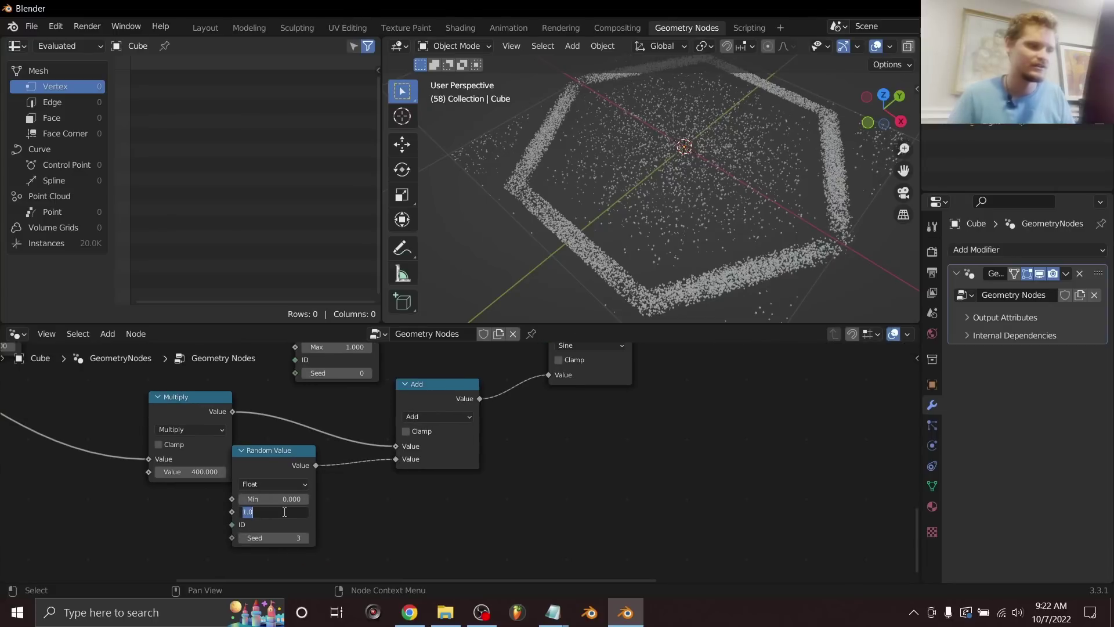
{"action": "type", "text": "2*pi"}
{"action": "key", "text": "Return"}
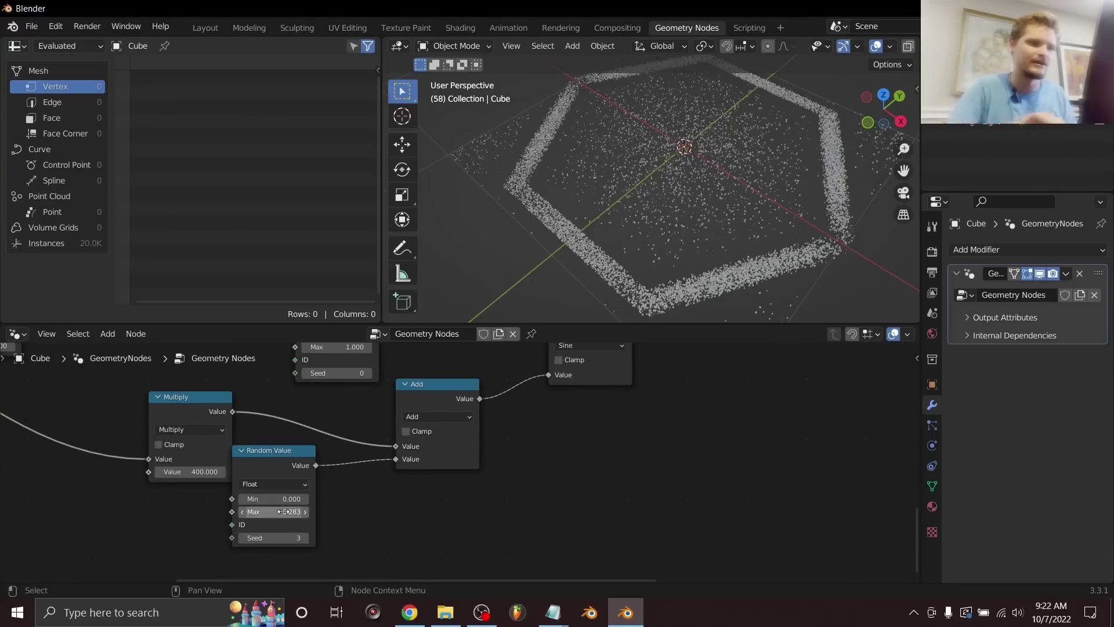
{"action": "key", "text": "space"}
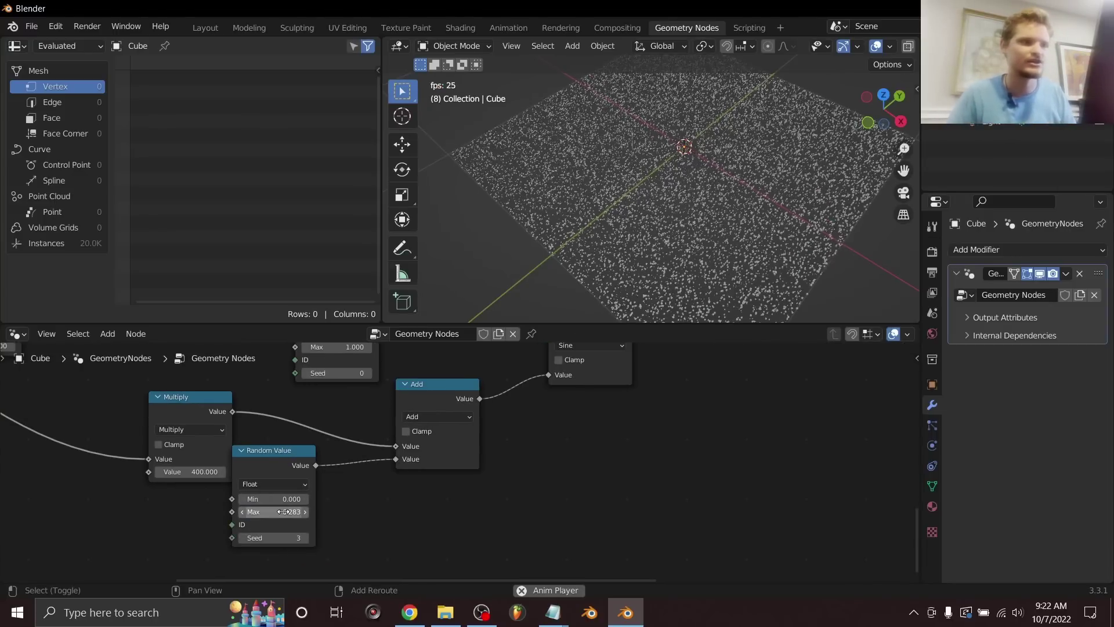
{"action": "middle_click_drag", "start_coordinate": [758, 208], "coordinate": [777, 151]}
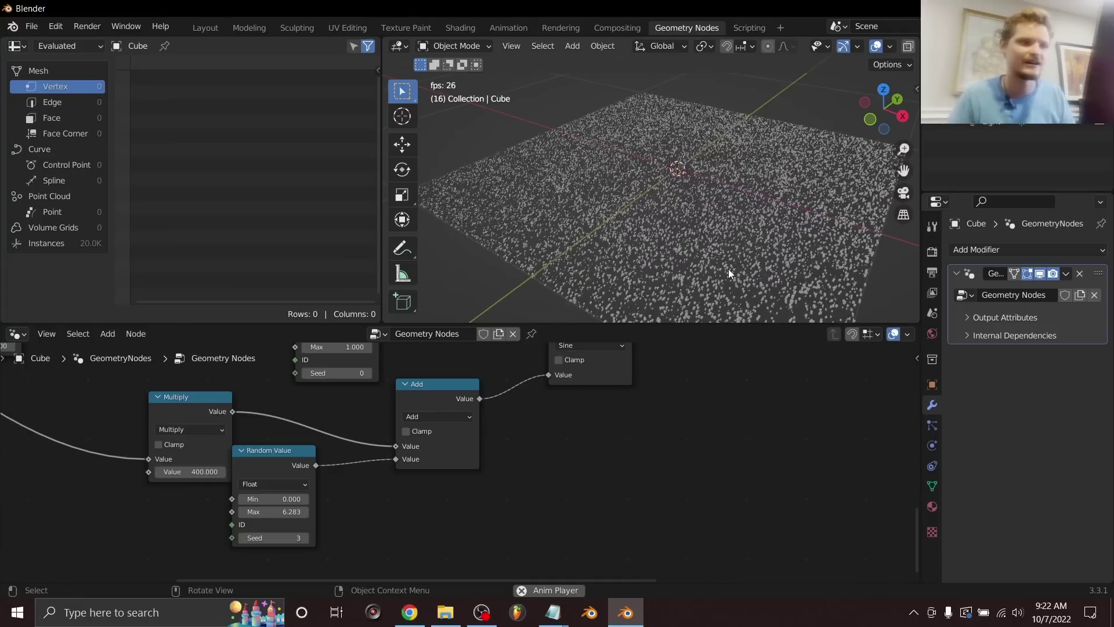
{"action": "key", "text": "space"}
Set the Density of the Distribute Points on Faces node to 15000
{"action": "scroll", "coordinate": [683, 390], "scroll_direction": "down", "scroll_amount": 3}
{"action": "middle_click_drag", "start_coordinate": [689, 200], "coordinate": [689, 213]}
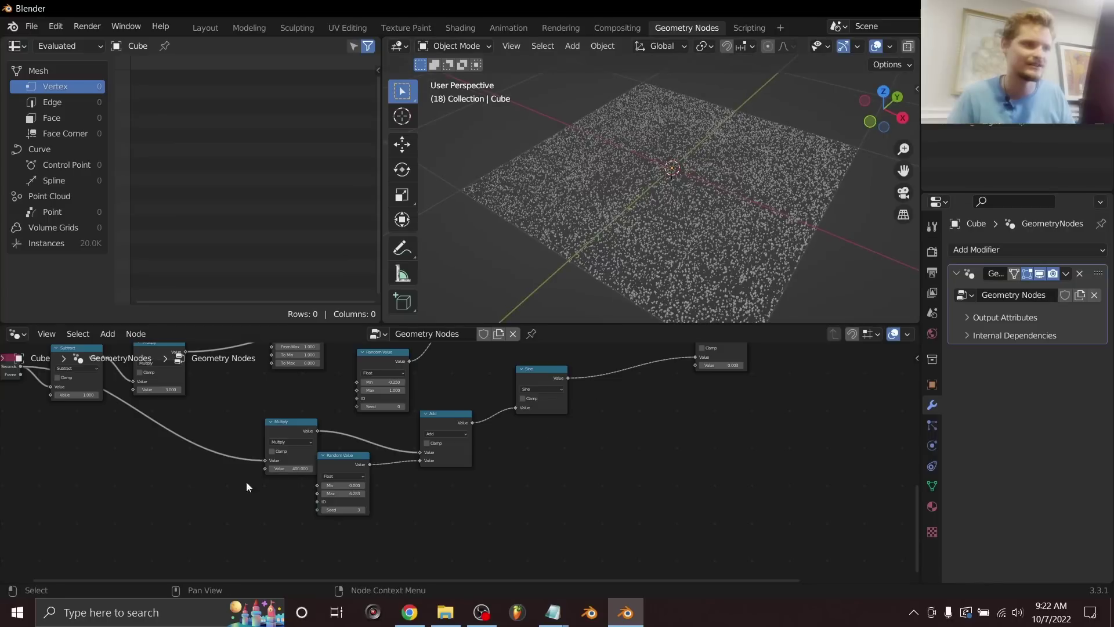
{"action": "middle_click_drag", "start_coordinate": [7, 514], "coordinate": [422, 390]}
{"action": "middle_click_drag", "start_coordinate": [585, 416], "coordinate": [556, 424]}
{"action": "scroll", "coordinate": [528, 406], "scroll_direction": "up", "scroll_amount": 3}
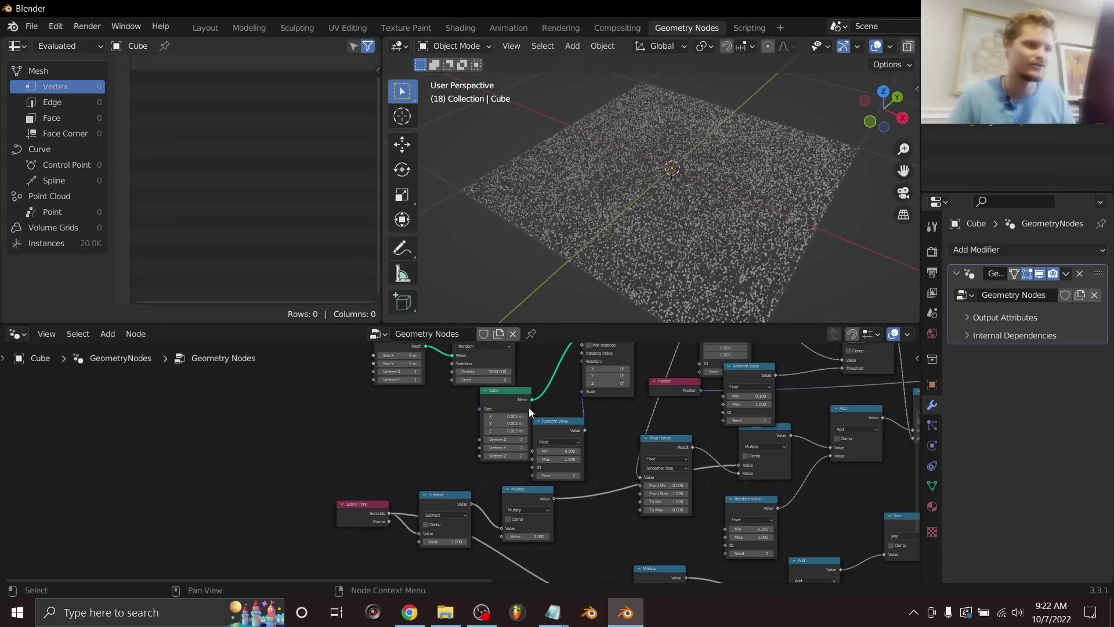
{"action": "left_click", "coordinate": [492, 403]}
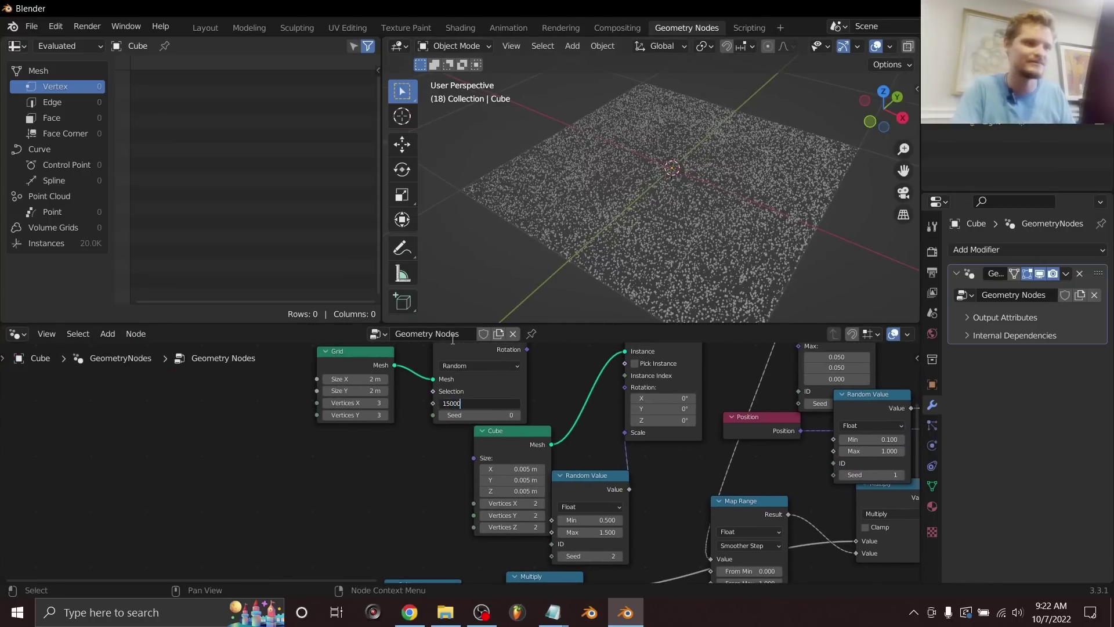
{"action": "type", "text": "15000"}
{"action": "key", "text": "Return"}
Set the Cube node's X, Y and Z size to 0.0025 m and play the animation
{"action": "middle_click_drag", "start_coordinate": [791, 537], "coordinate": [761, 516]}
{"action": "left_click_drag", "start_coordinate": [509, 477], "coordinate": [508, 450]}
{"action": "type", "text": "0.0025"}
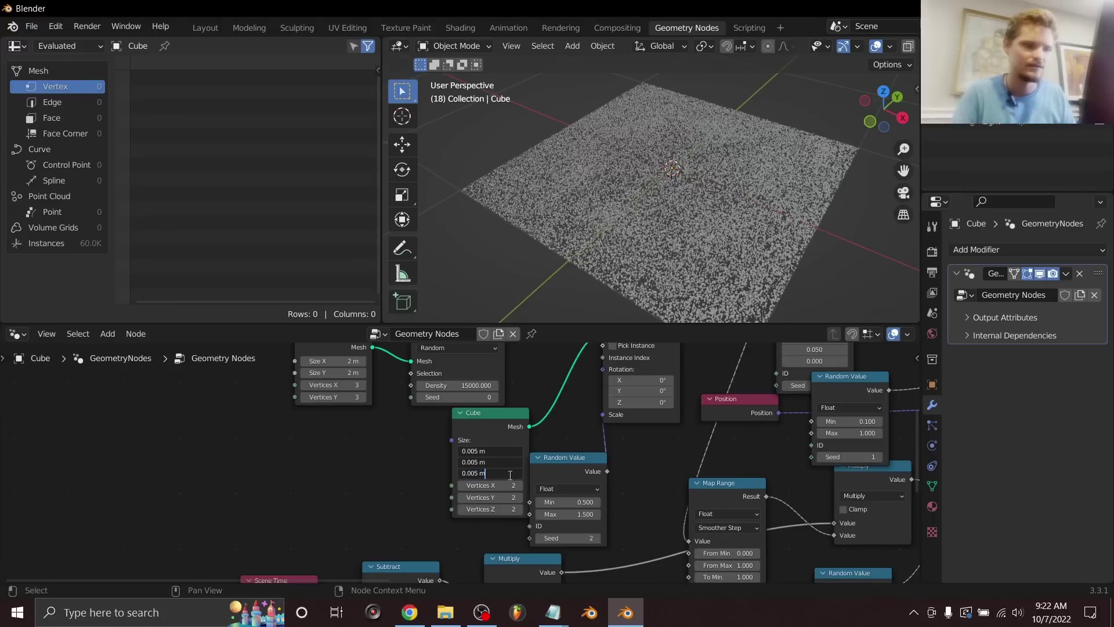
{"action": "key", "text": "Return"}
{"action": "key", "text": "space"}
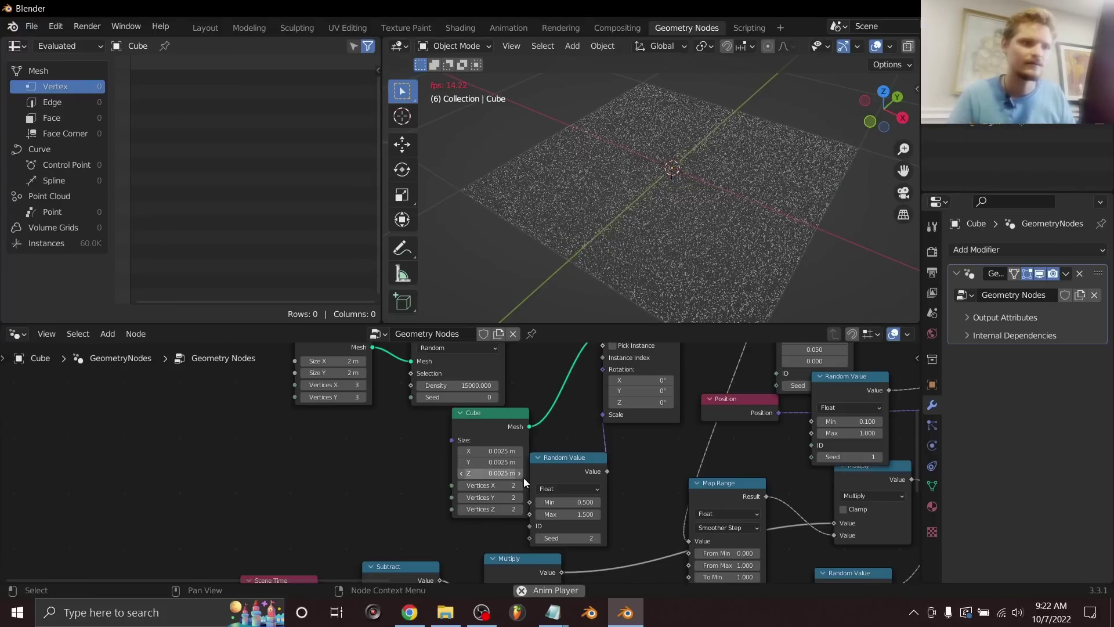
{"action": "middle_click_drag", "start_coordinate": [636, 192], "coordinate": [638, 214]}
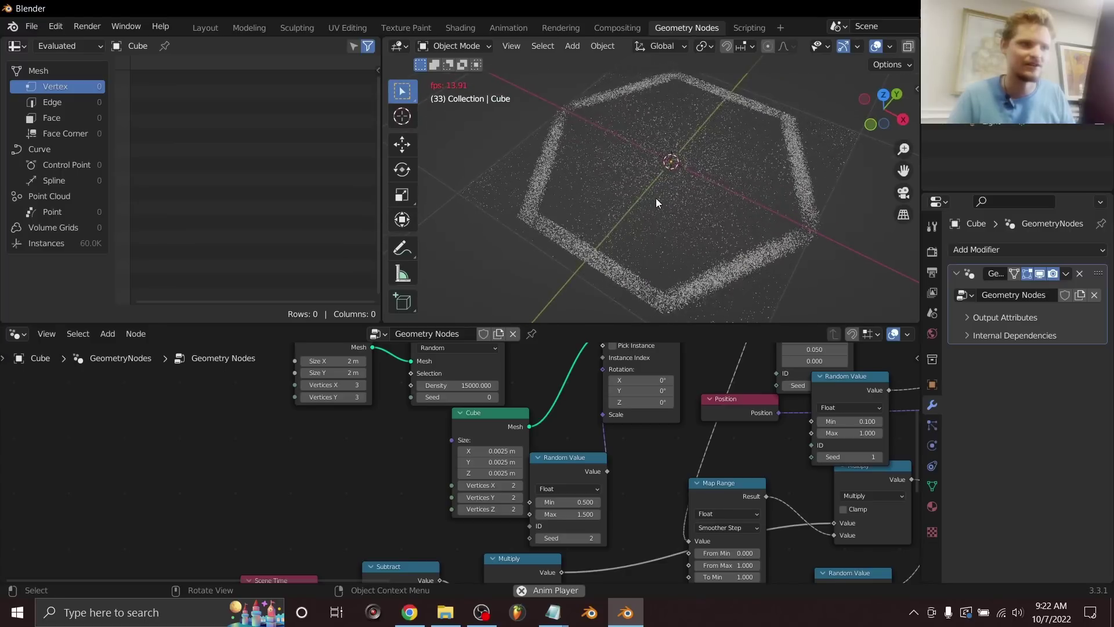
{"action": "key", "text": "space"}
Set the Curve Circle node's Resolution to 3 and play the animation of cubes forming a triangle
{"action": "middle_click_drag", "start_coordinate": [544, 411], "coordinate": [584, 575]}
{"action": "type", "text": "3"}
{"action": "key", "text": "Return"}
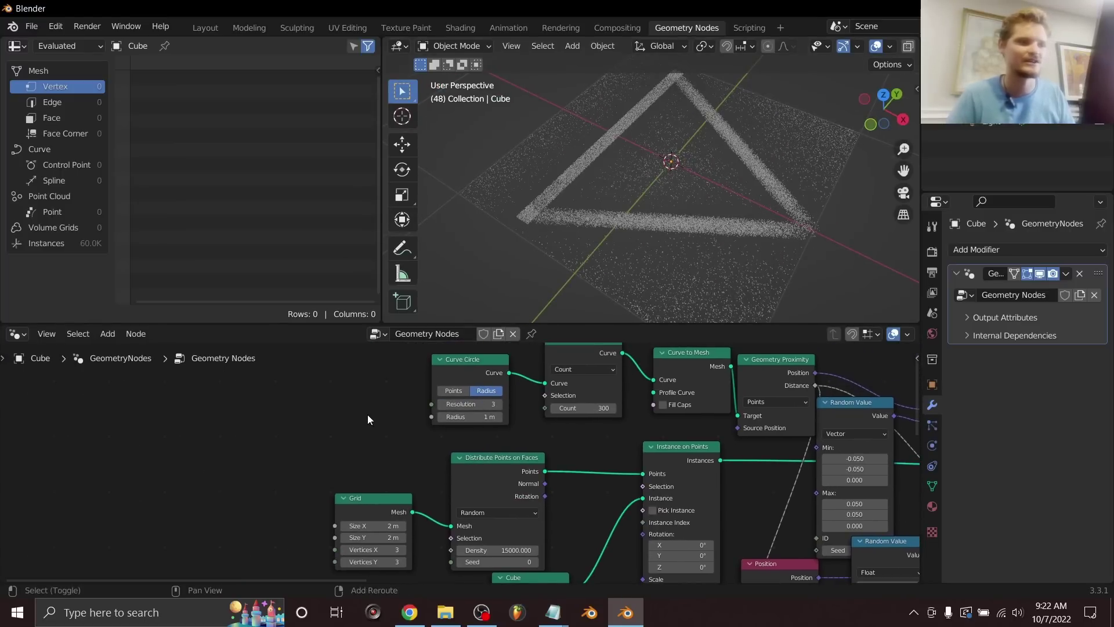
{"action": "key", "text": "space"}
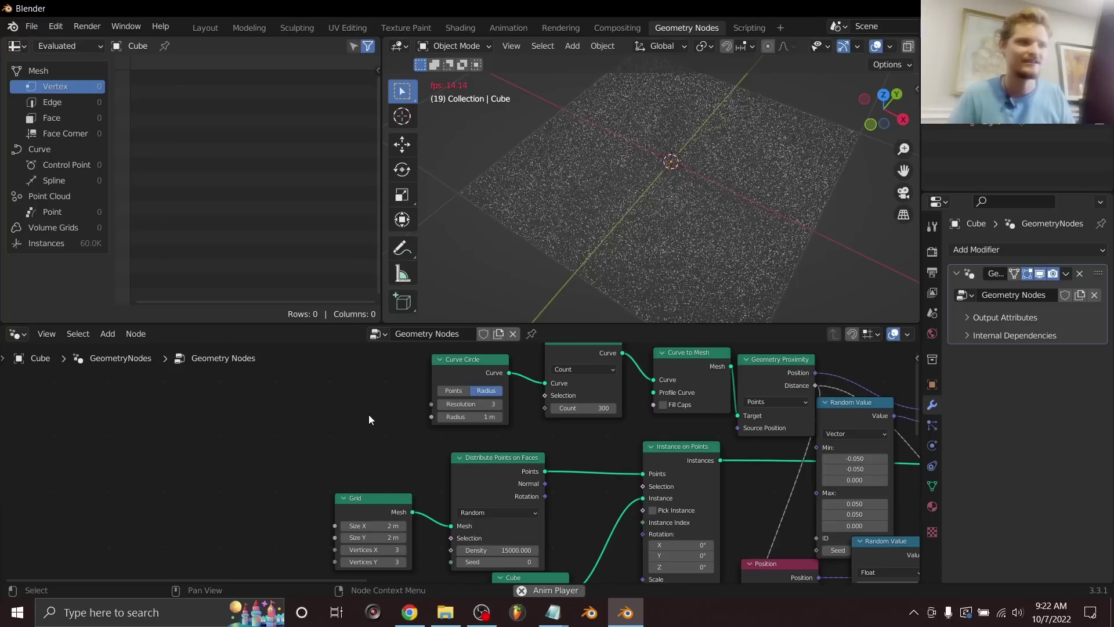
{"action": "key", "text": "space"}
Move the Curve Circle node away from Resample Curve, duplicate it below, and set the copy's Resolution to 4
{"action": "middle_click_drag", "start_coordinate": [376, 422], "coordinate": [515, 502]}
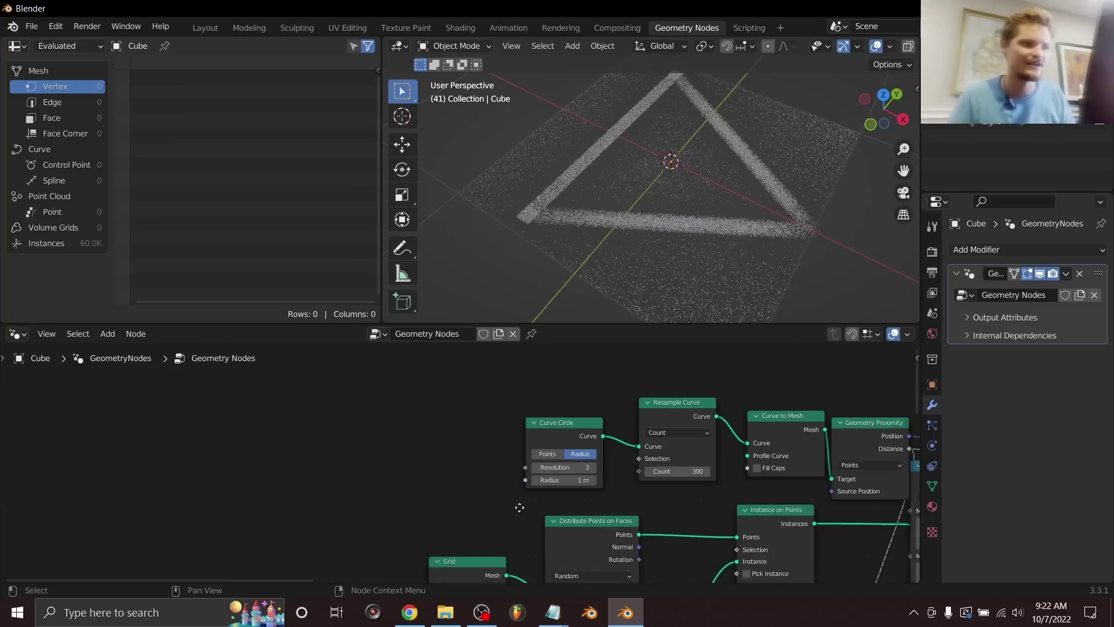
{"action": "left_click_drag", "start_coordinate": [590, 455], "coordinate": [378, 370]}
{"action": "key", "text": "shift+d"}
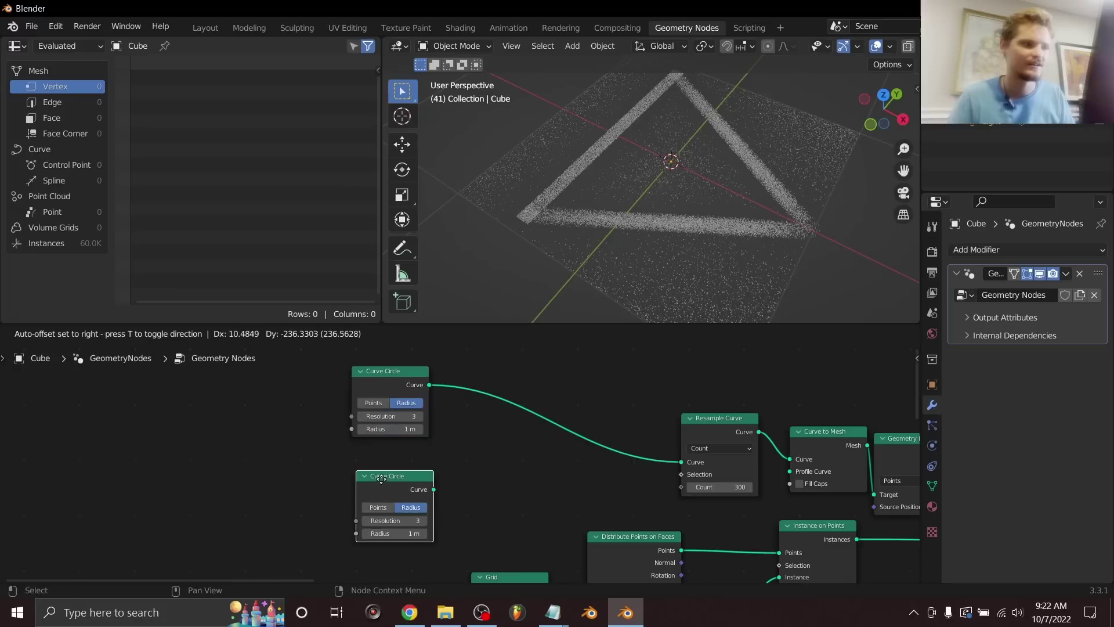
{"action": "left_click", "coordinate": [381, 477]}
{"action": "left_click", "coordinate": [422, 522]}
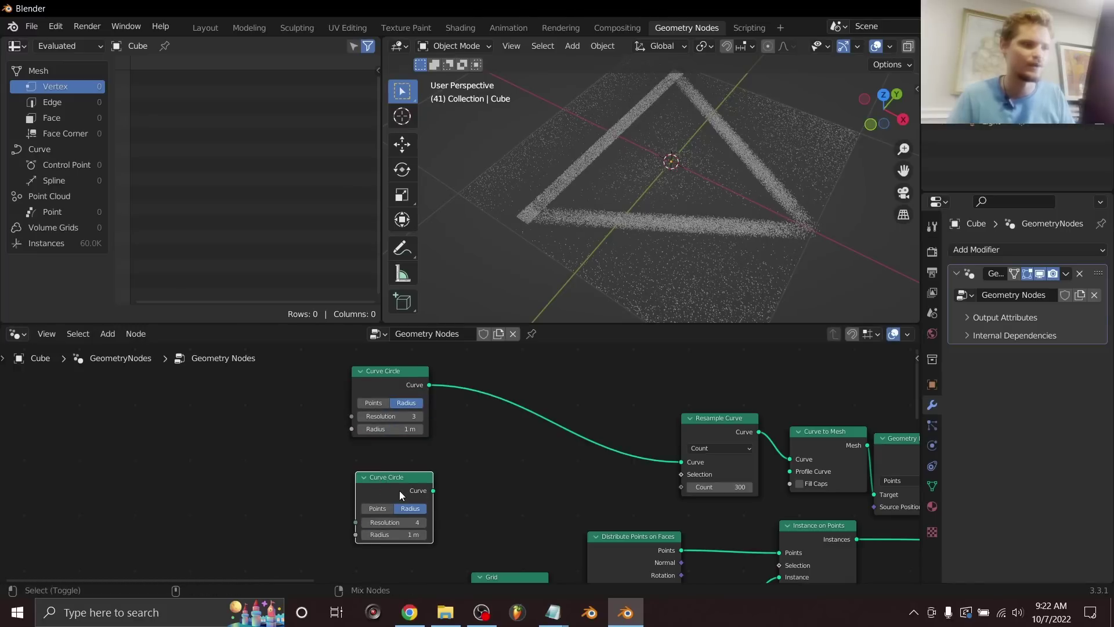
Combine the two Curve Circle nodes through a Join Geometry node and play the animation from the start
{"action": "right_click_drag", "start_coordinate": [399, 489], "coordinate": [390, 390], "text": "ctrl+shift"}
{"action": "key", "text": "shift+Left"}
{"action": "key", "text": "space"}
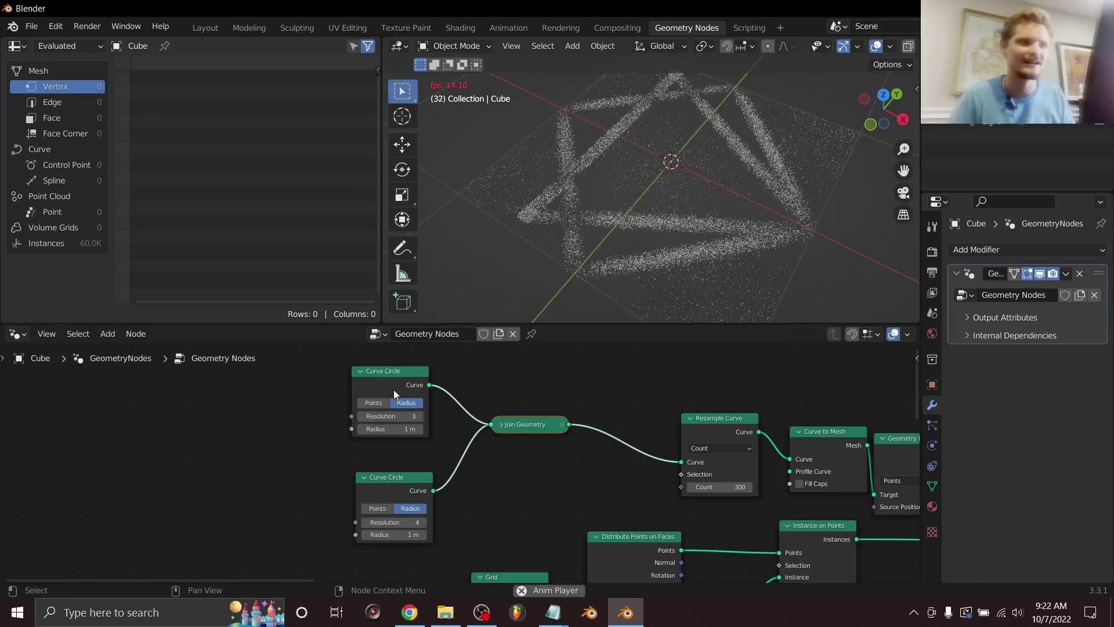
{"action": "key", "text": "space"}
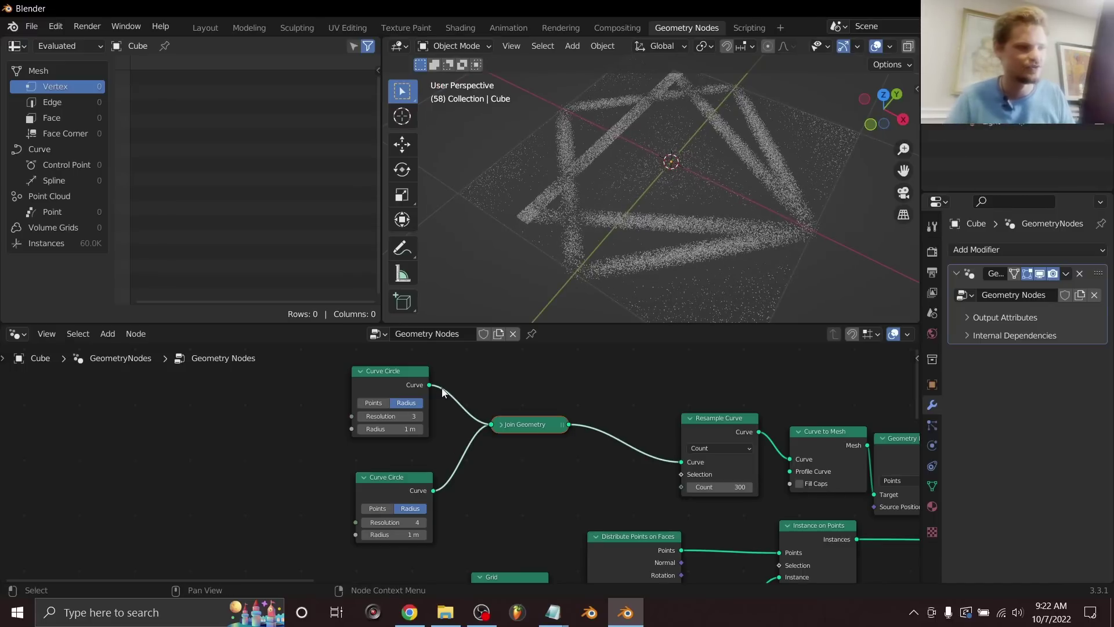
Insert a Transform node between the three-sided Curve Circle and Join Geometry
{"action": "left_click_drag", "start_coordinate": [405, 376], "coordinate": [238, 374]}
{"action": "key", "text": "shift+a"}
{"action": "type", "text": "tr"}
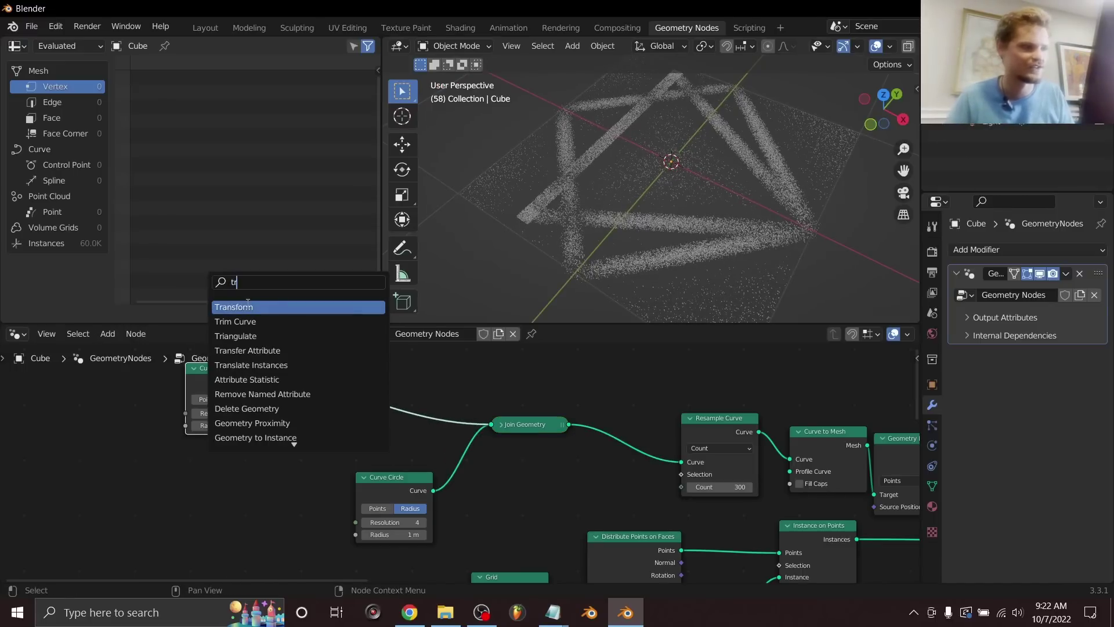
{"action": "key", "text": "Return"}
{"action": "left_click", "coordinate": [367, 348]}
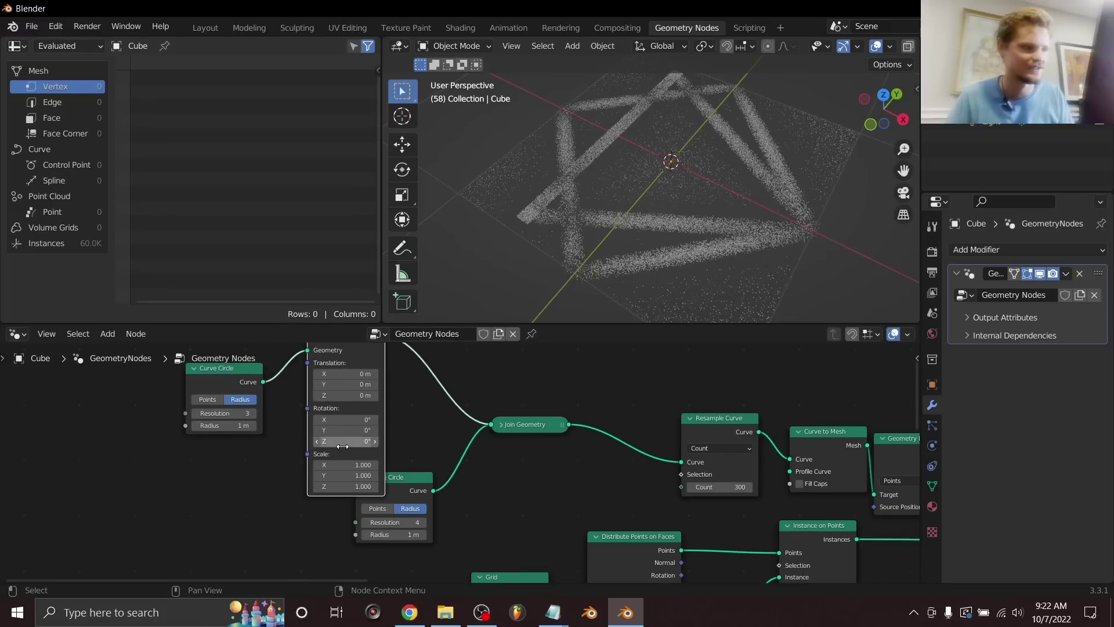
Drive the Transform node's Z rotation with #frame/30 and play the animation
{"action": "left_click_drag", "start_coordinate": [342, 446], "coordinate": [345, 445]}
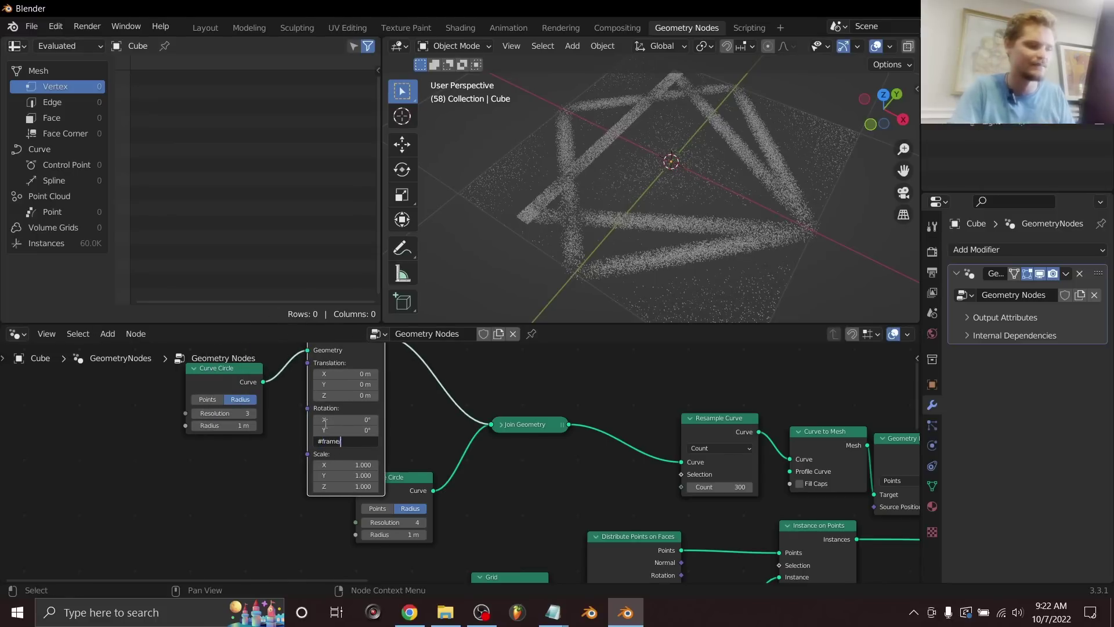
{"action": "type", "text": "#frame/30"}
{"action": "key", "text": "Return"}
{"action": "key", "text": "space"}
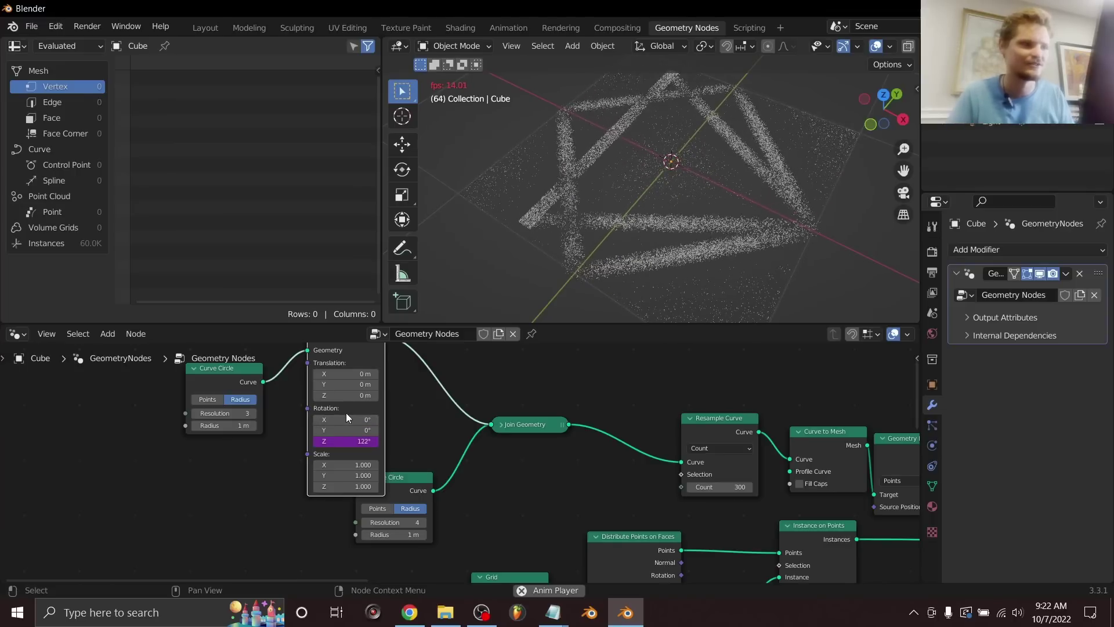
Remove the Transform, four-sided Curve Circle and Join Geometry nodes, leaving the three-sided circle connected to Resample Curve
{"action": "key", "text": "ctrl+x"}
{"action": "left_click", "coordinate": [400, 477]}
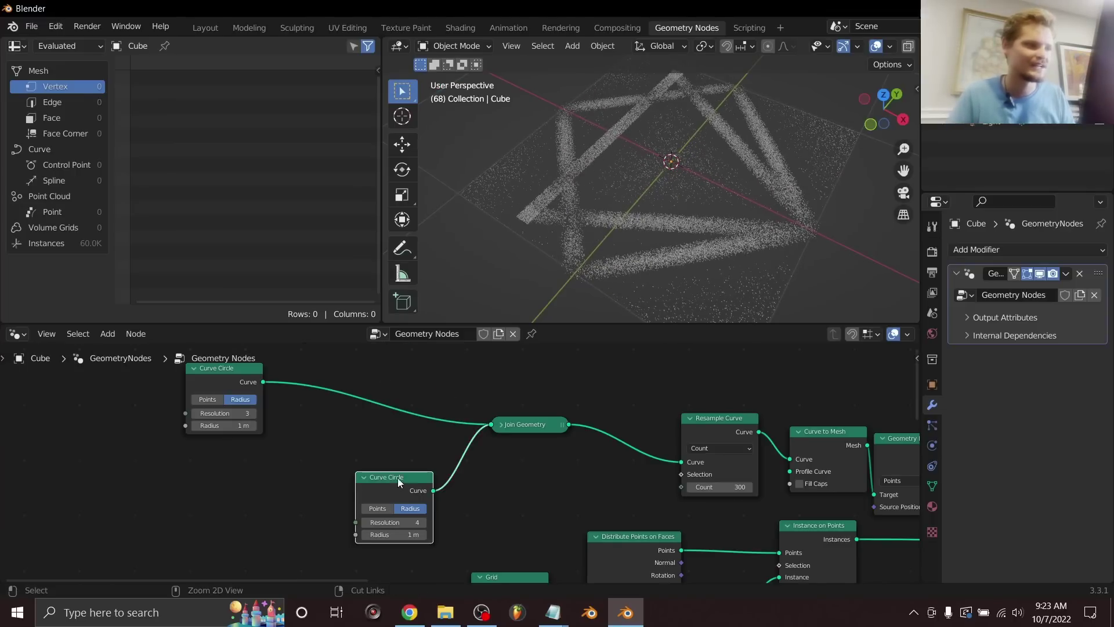
{"action": "key", "text": "Delete"}
{"action": "left_click_drag", "start_coordinate": [246, 381], "coordinate": [388, 417]}
{"action": "left_click", "coordinate": [542, 426]}
{"action": "key", "text": "ctrl+x"}
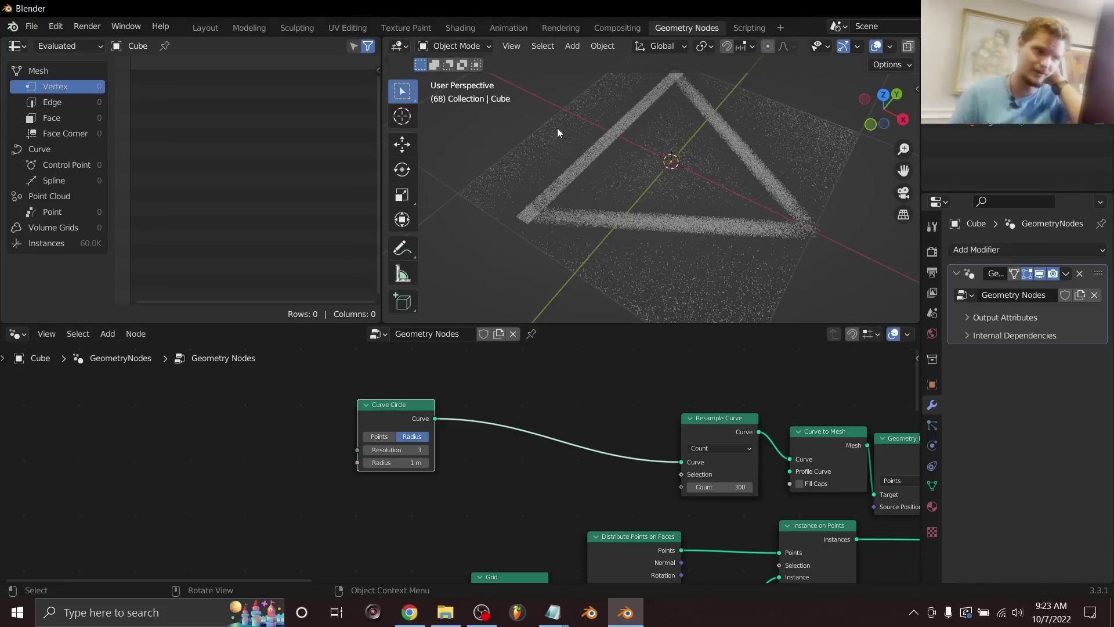
Circle one corner of the cube triangle with an annotation stroke in the viewport, and undo it
{"action": "scroll", "coordinate": [559, 223], "scroll_direction": "up", "scroll_amount": 2}
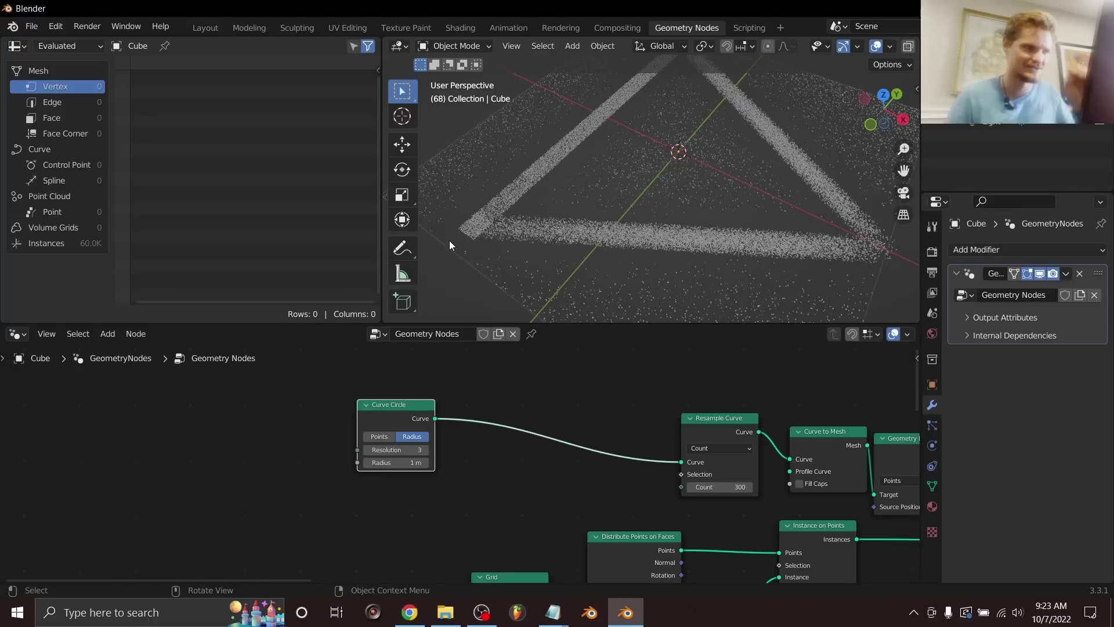
{"action": "key", "text": "d"}
{"action": "left_click_drag", "start_coordinate": [473, 239], "coordinate": [463, 222]}
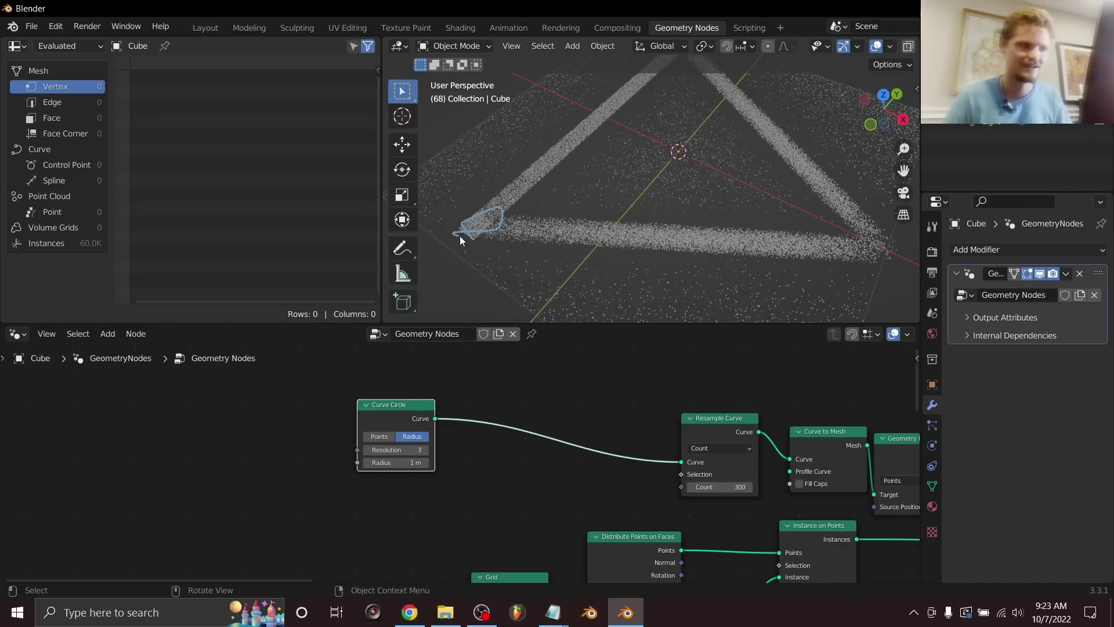
{"action": "key", "text": "ctrl+z"}
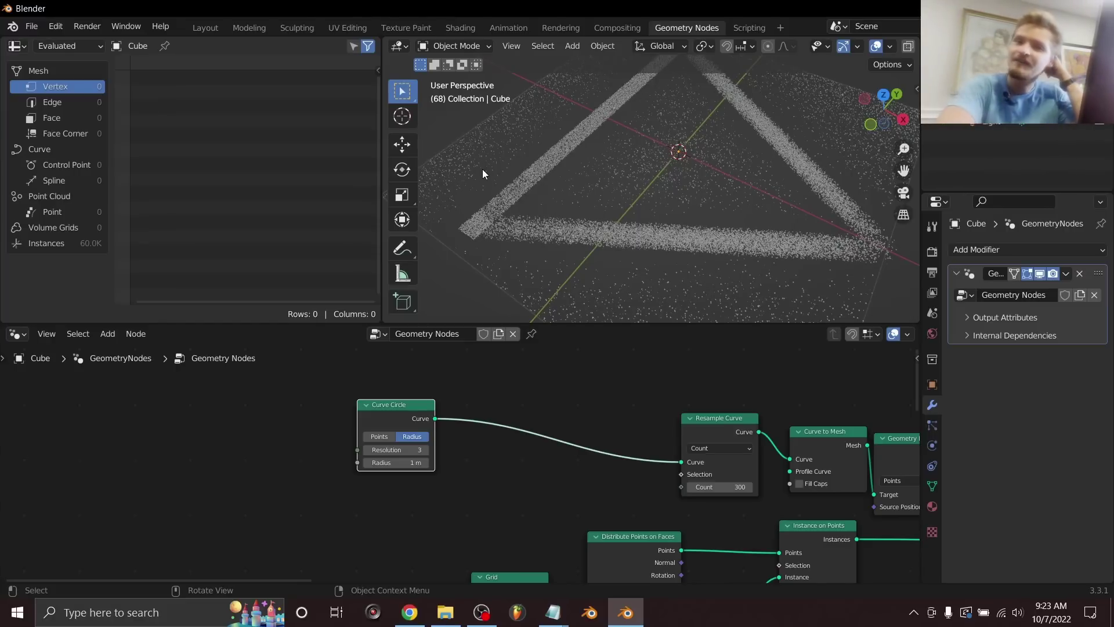